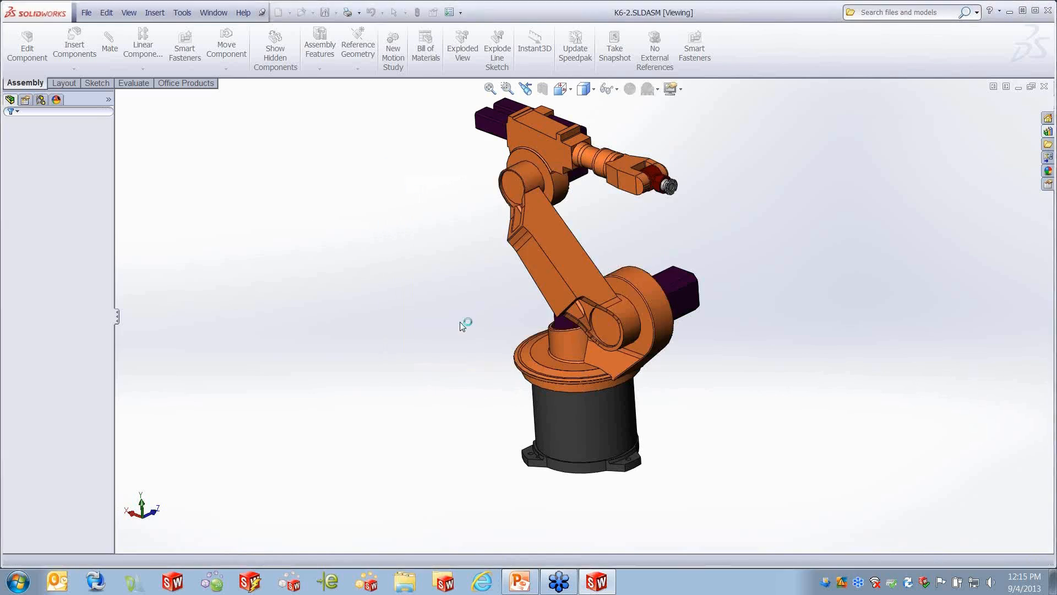
Step: Suppress the components whose files cannot be located while loading the K6-2 assembly
click(460, 322)
click(452, 326)
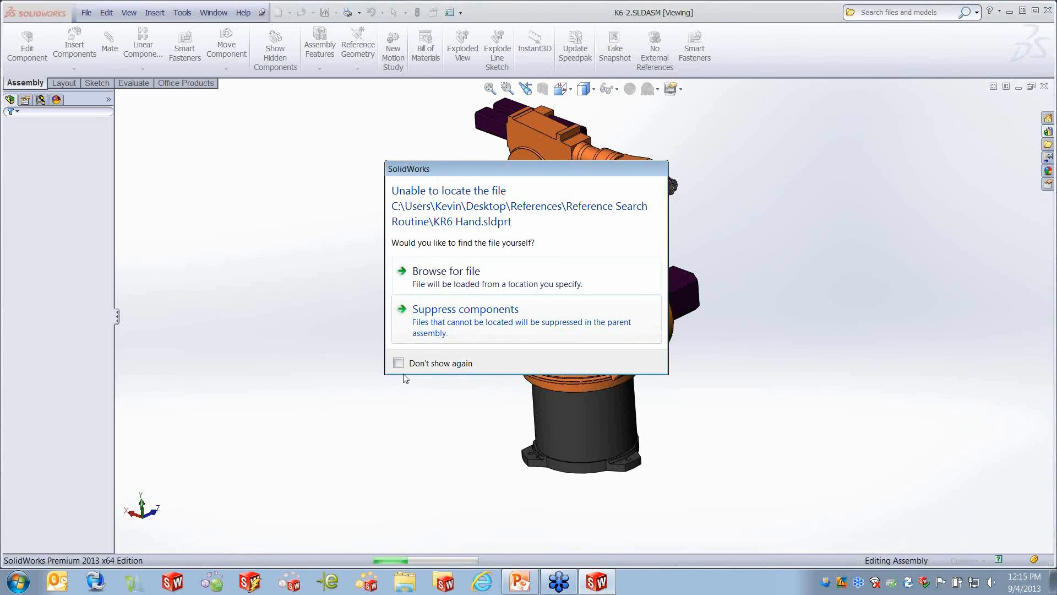
click(494, 325)
click(494, 325)
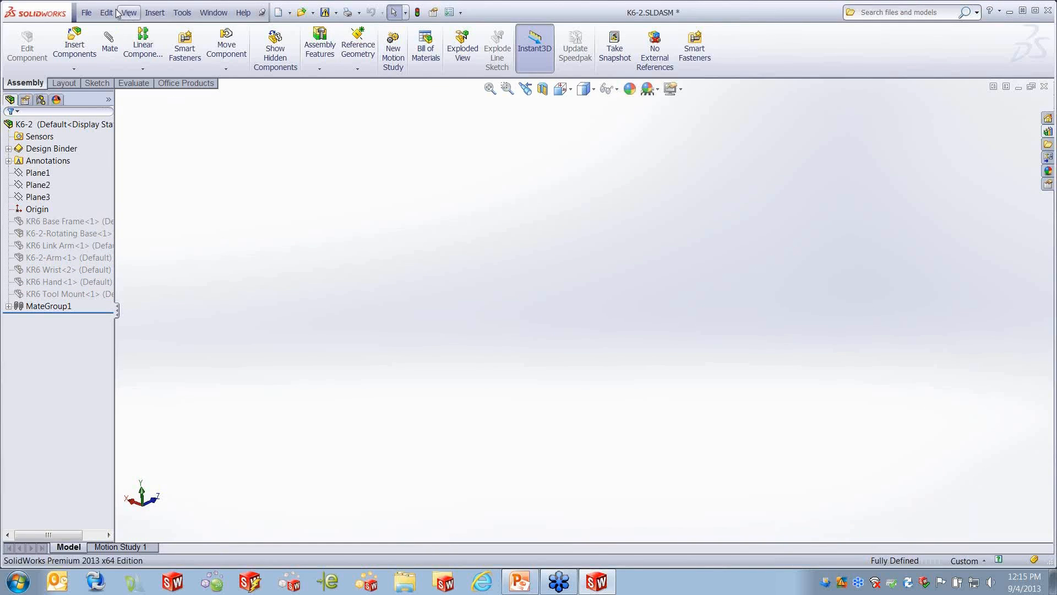
Step: Review the K6-2 assembly's file references, including the broken ones
click(86, 12)
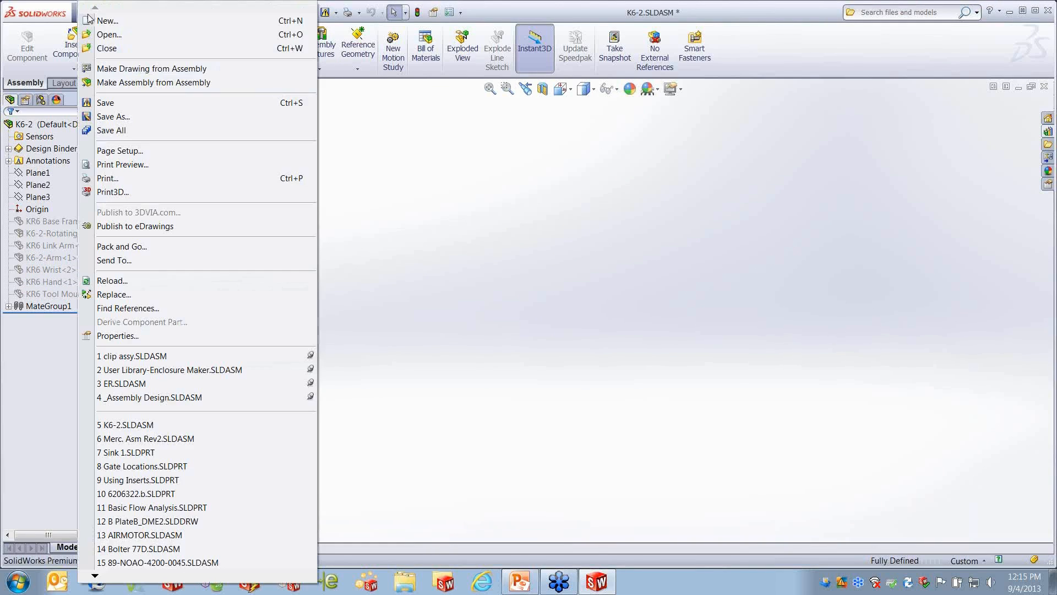
click(135, 308)
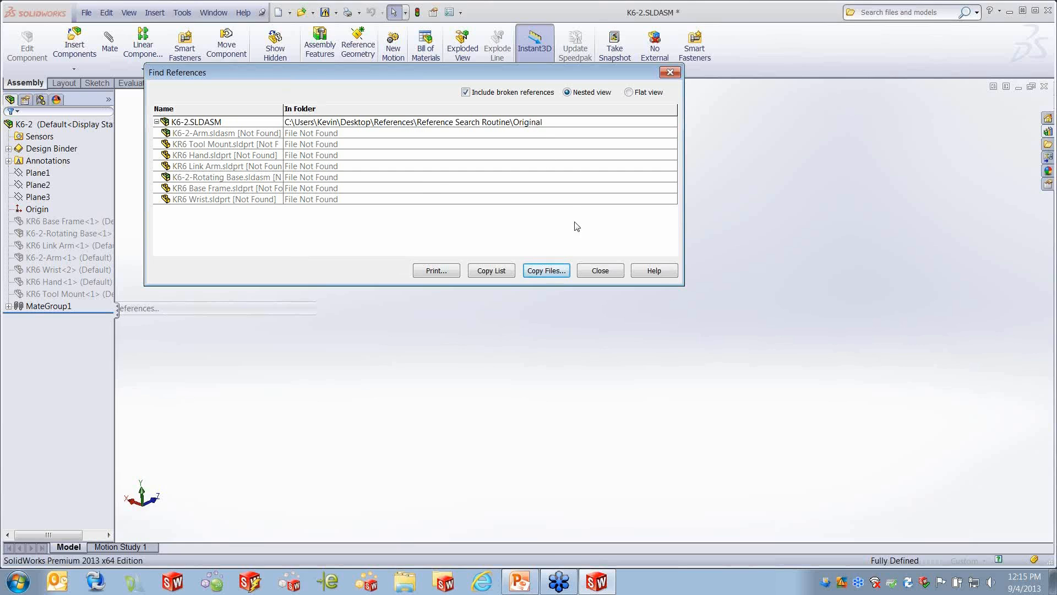
click(601, 273)
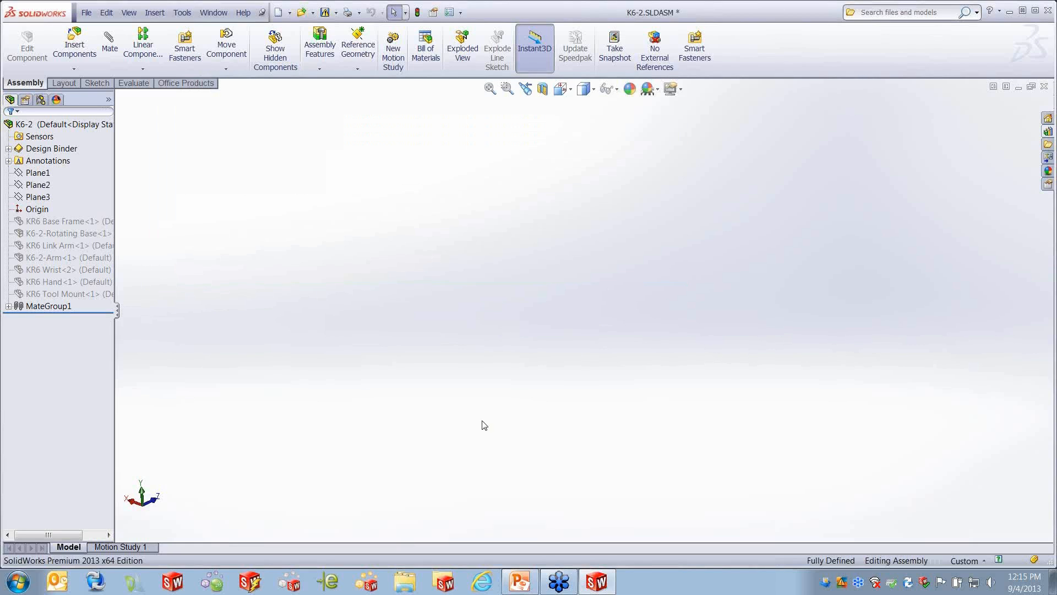
Step: Inspect the model document path in the component properties of the suppressed KR6 Base Frame
click(35, 222)
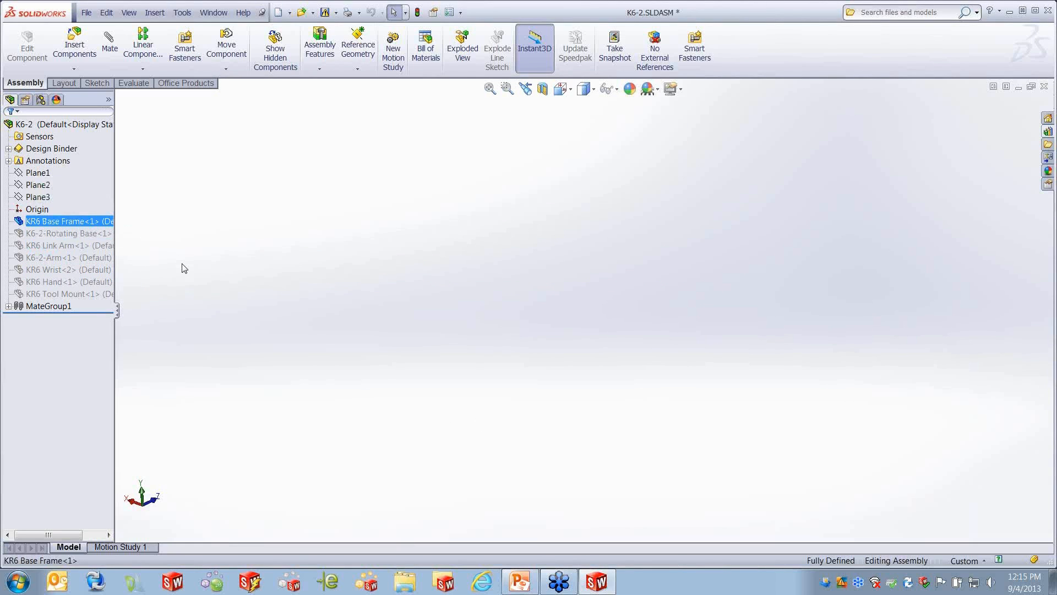
right_click(69, 223)
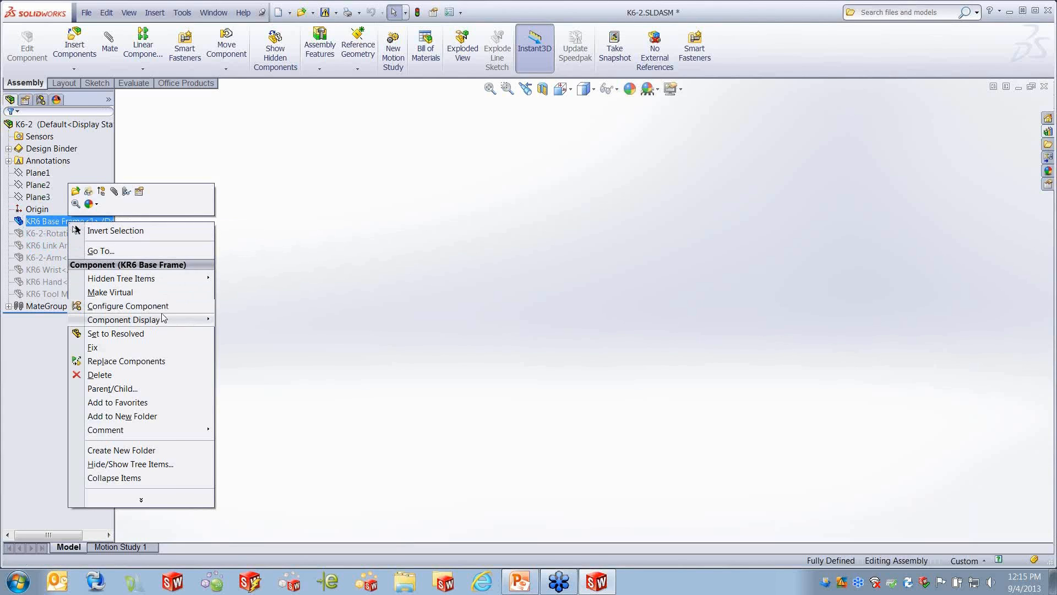
click(139, 192)
drag(253, 153, 494, 160)
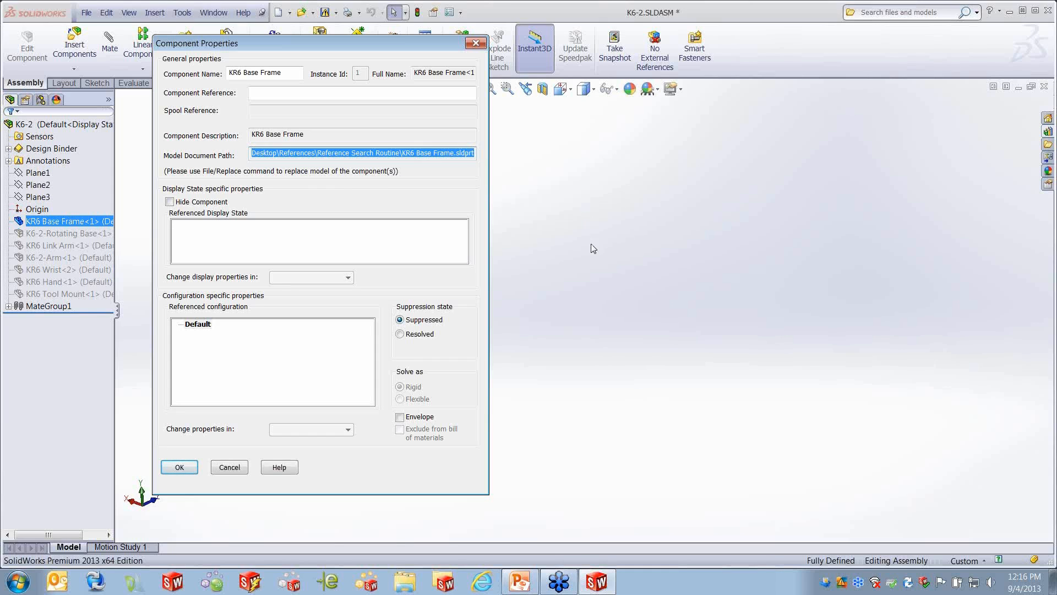
Step: Check the contents of the References\Reference Search Routine folder in Windows Explorer, and dismiss the component properties without changes
key(super+e)
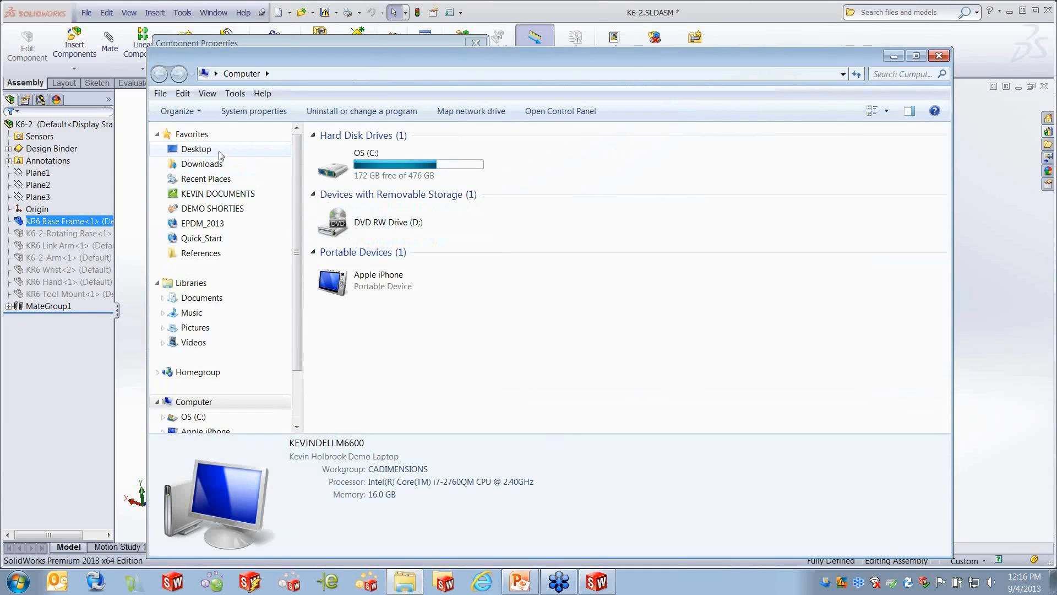
click(196, 148)
double_click(682, 220)
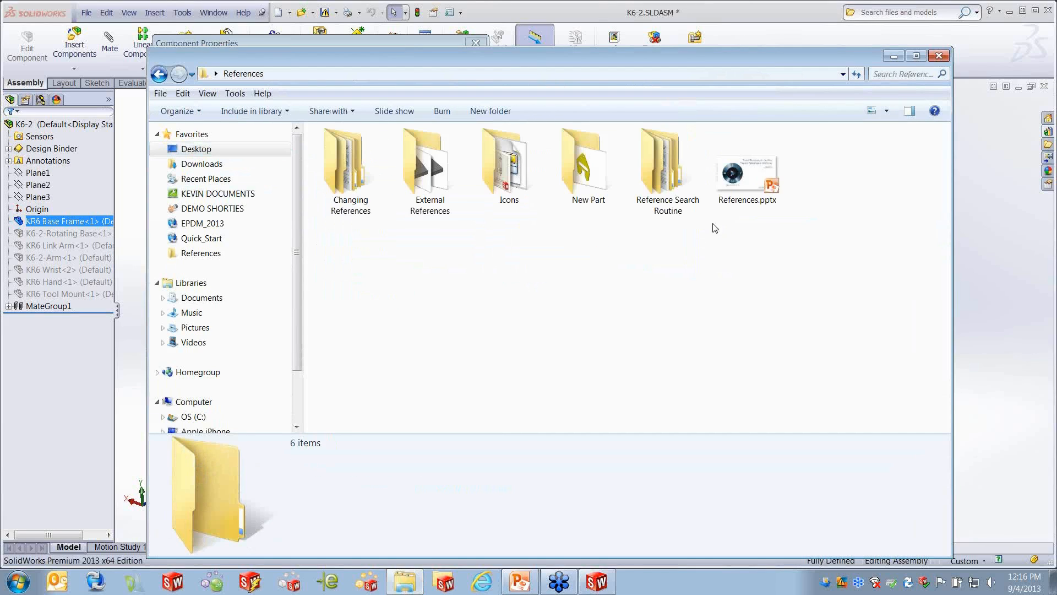
click(642, 164)
double_click(642, 164)
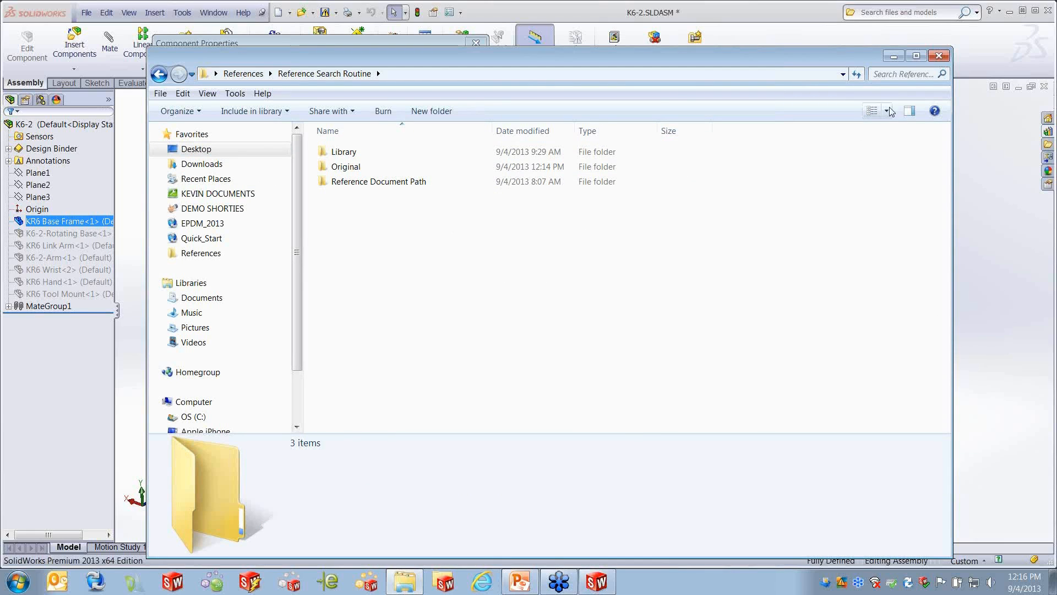
click(942, 55)
click(231, 468)
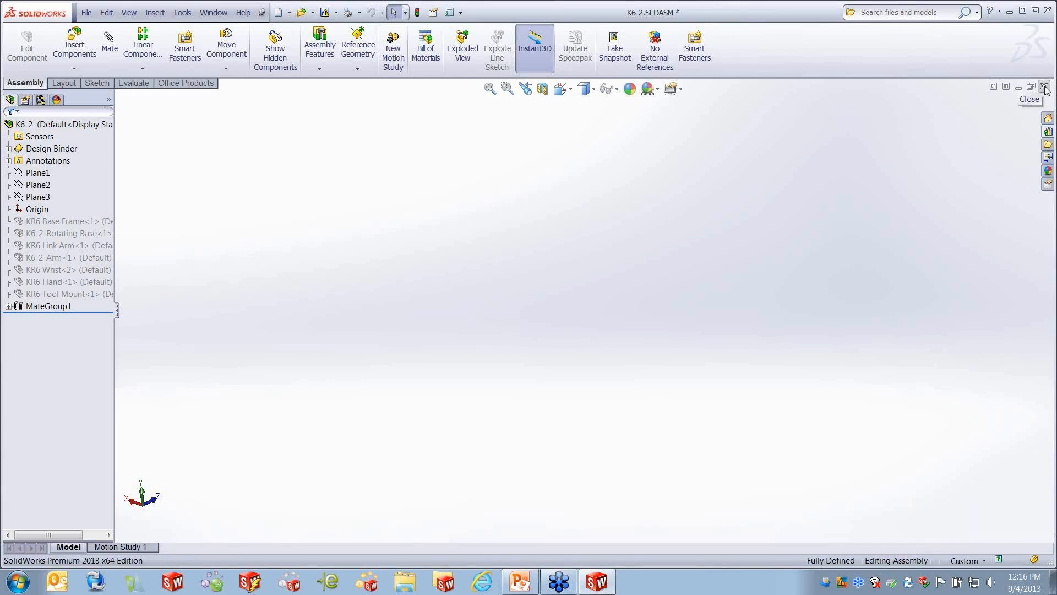
Step: Close the K6-2 assembly without saving and reopen K6-2.SLDASM from the Reference Search Routine\Original folder
click(1045, 87)
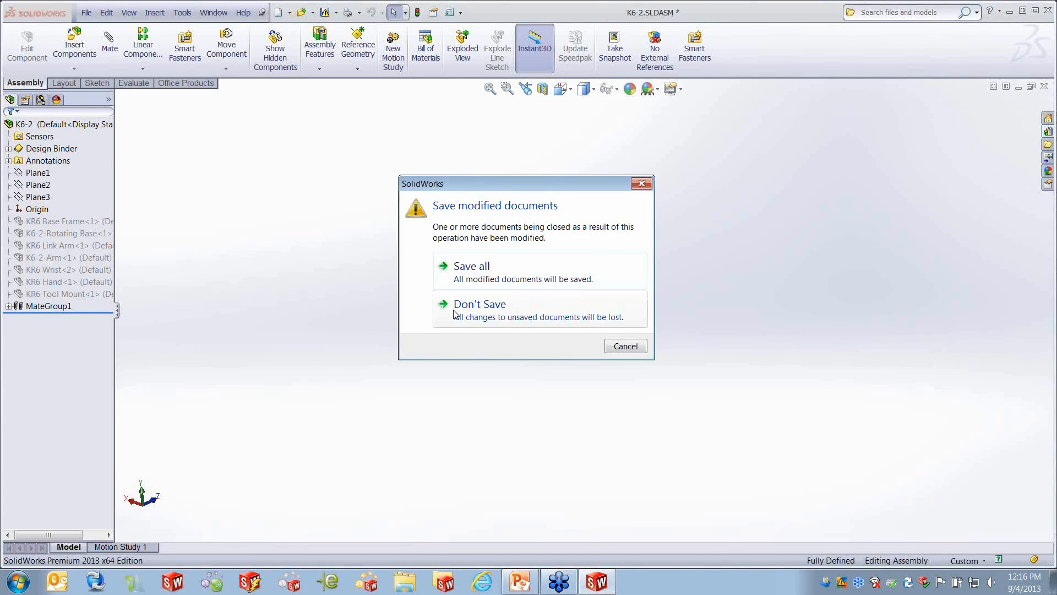
click(460, 304)
click(87, 12)
click(109, 45)
click(66, 90)
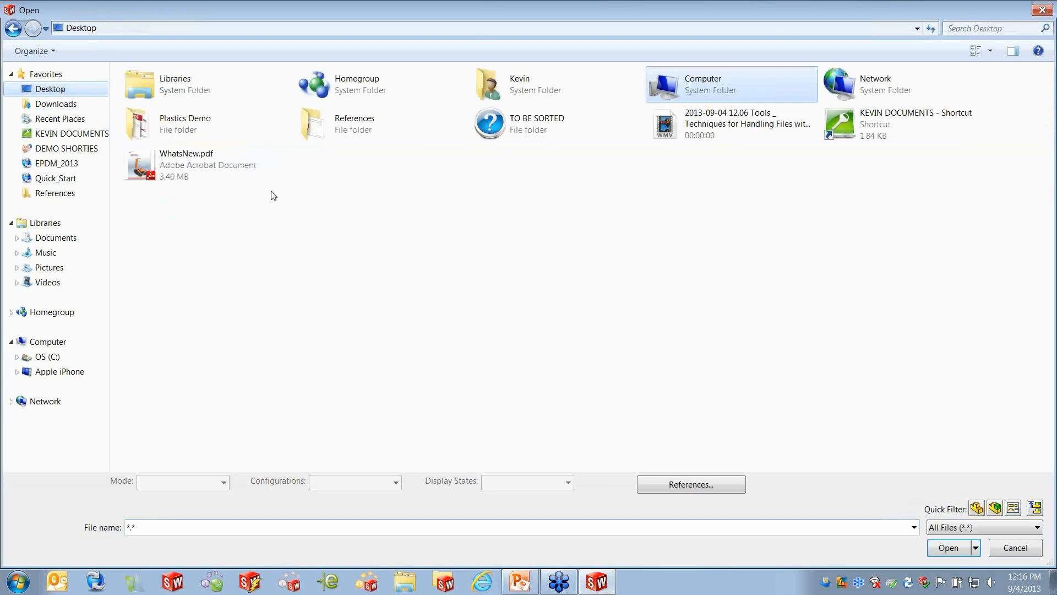
double_click(352, 122)
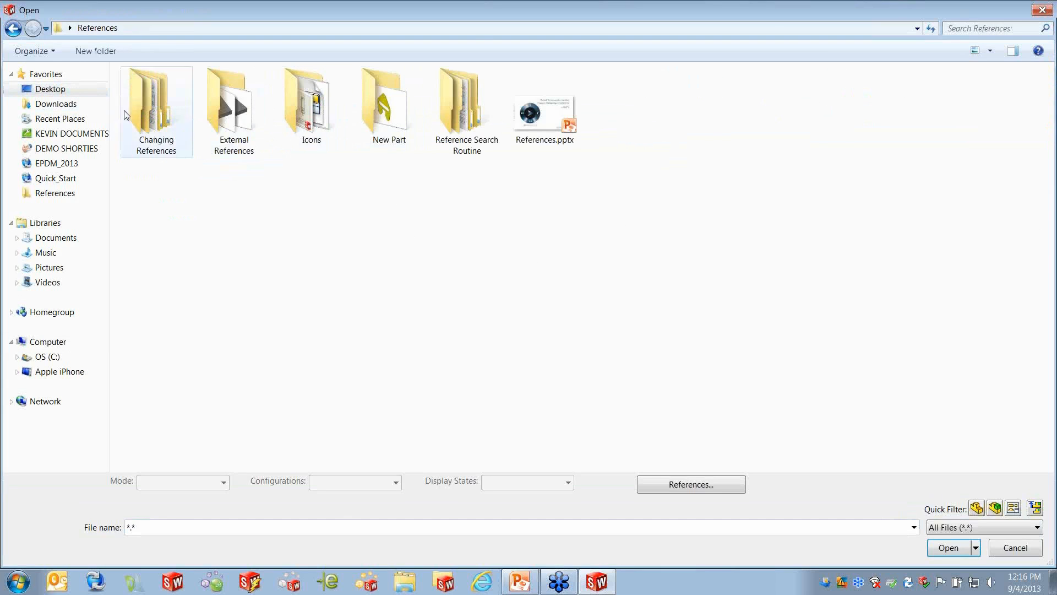
double_click(470, 113)
double_click(157, 105)
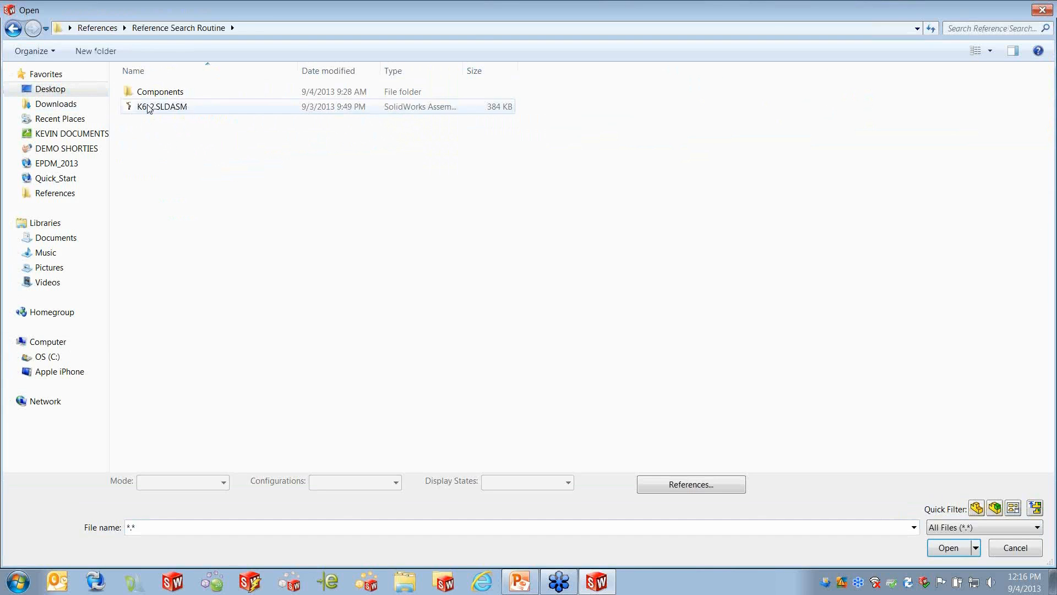
double_click(182, 109)
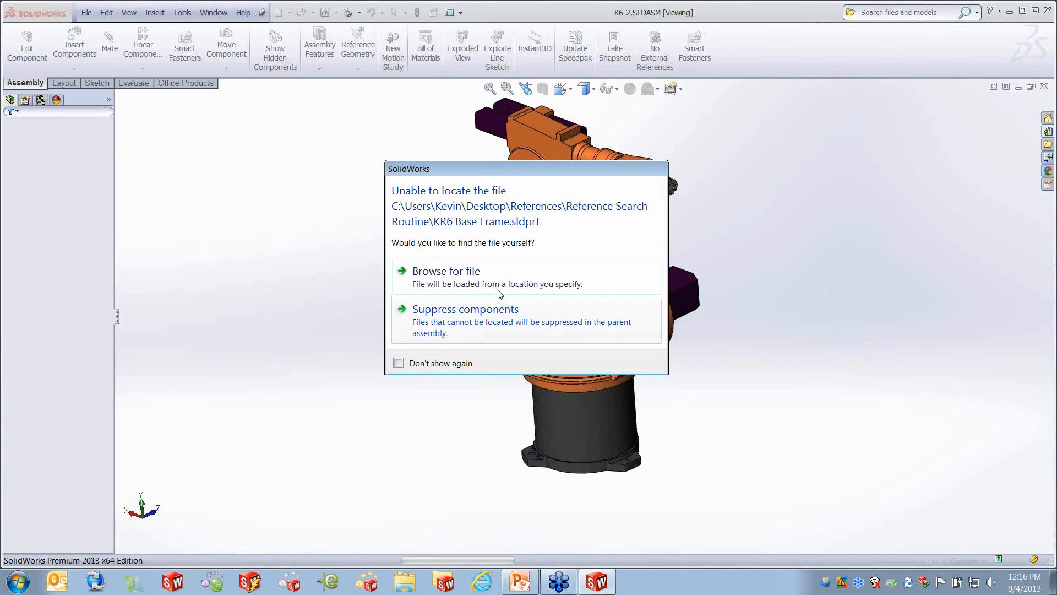
Step: Locate the missing base frame reference by choosing KR6 Base Frame.sldprt in the Original\Components folder
click(486, 273)
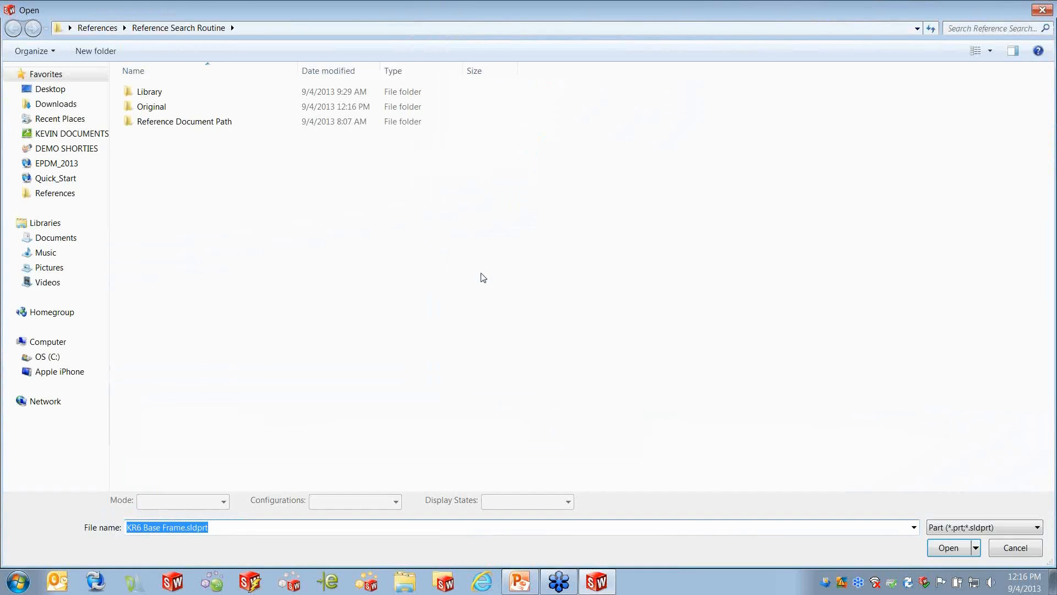
double_click(152, 107)
double_click(161, 95)
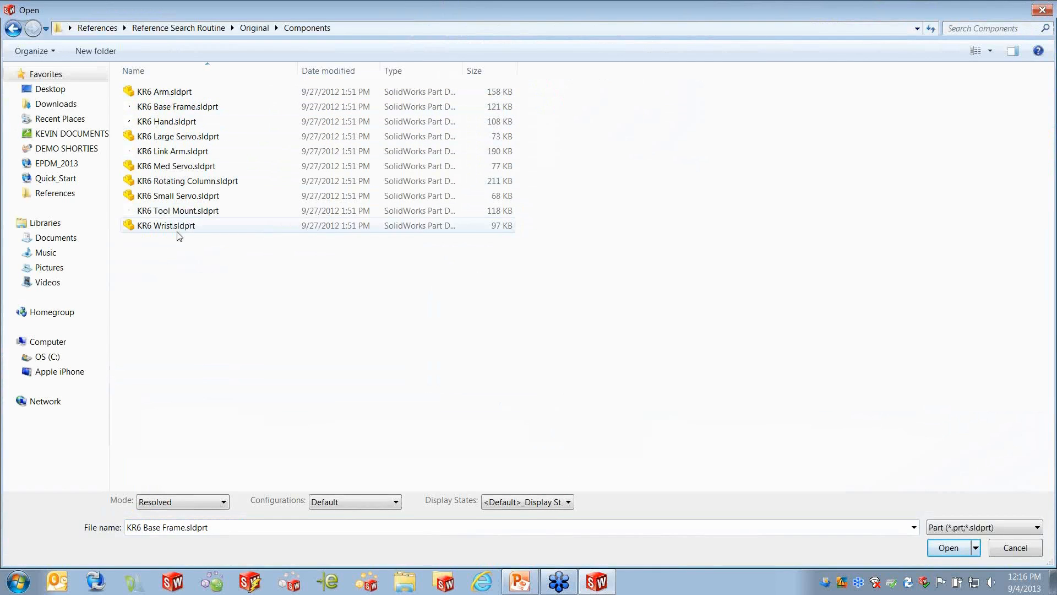
click(186, 107)
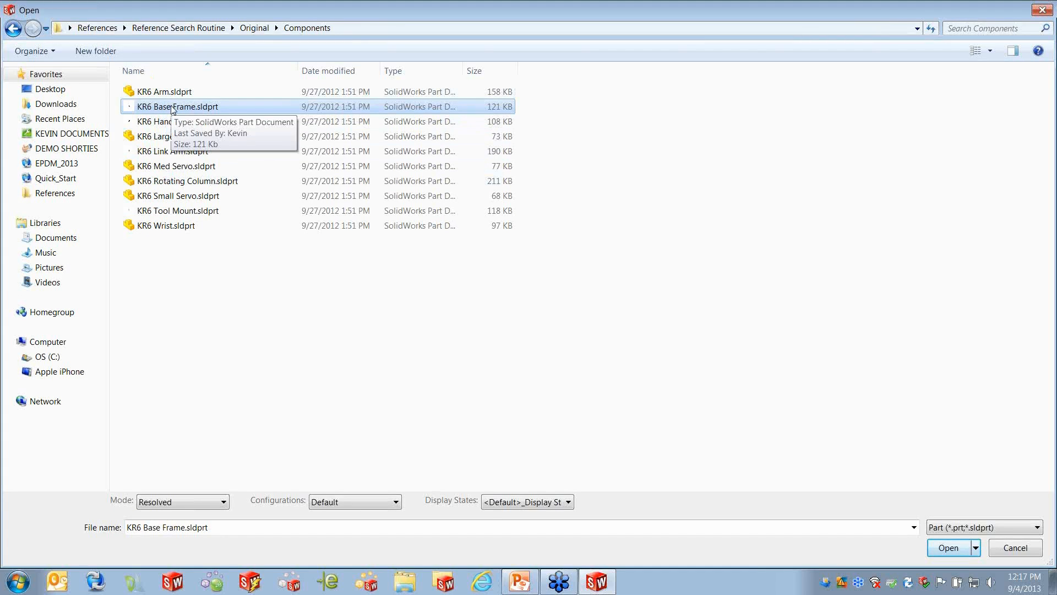
click(945, 553)
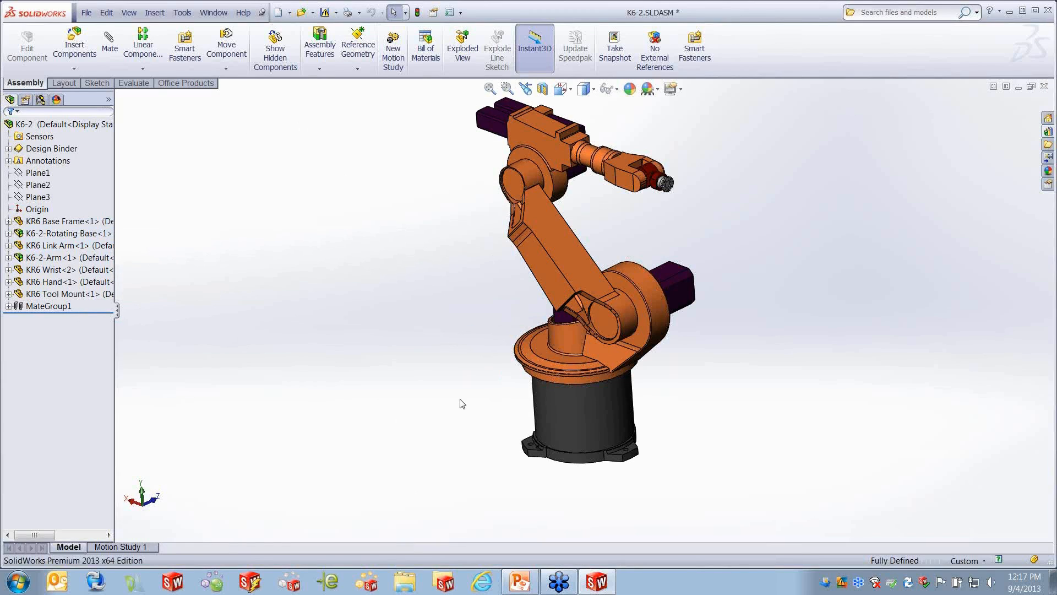
Step: Examine the files in the References\Reference Search Routine\Library folder in Windows Explorer
key(super+e)
double_click(363, 165)
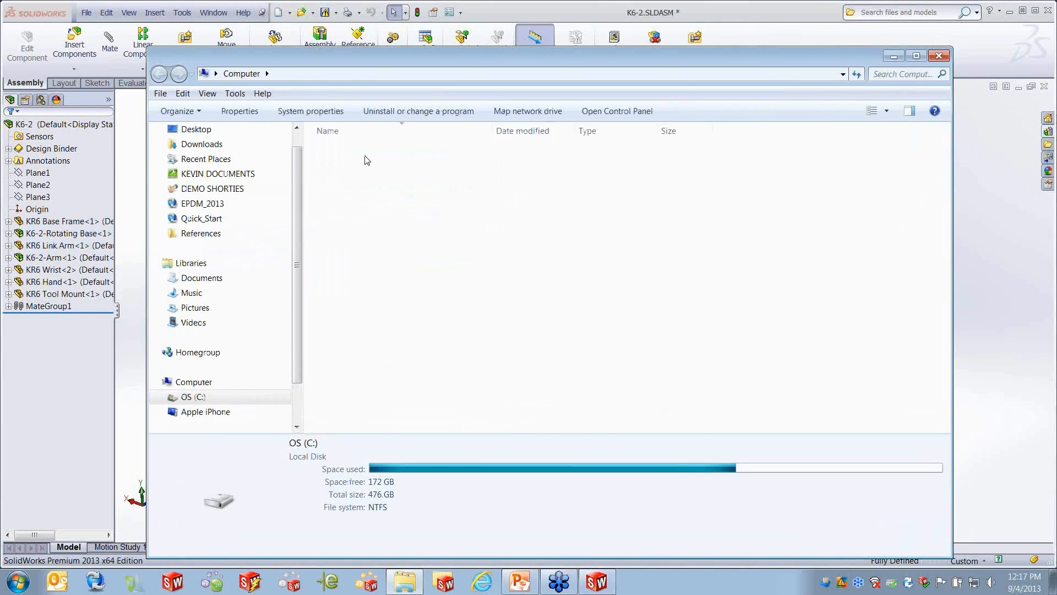
click(196, 129)
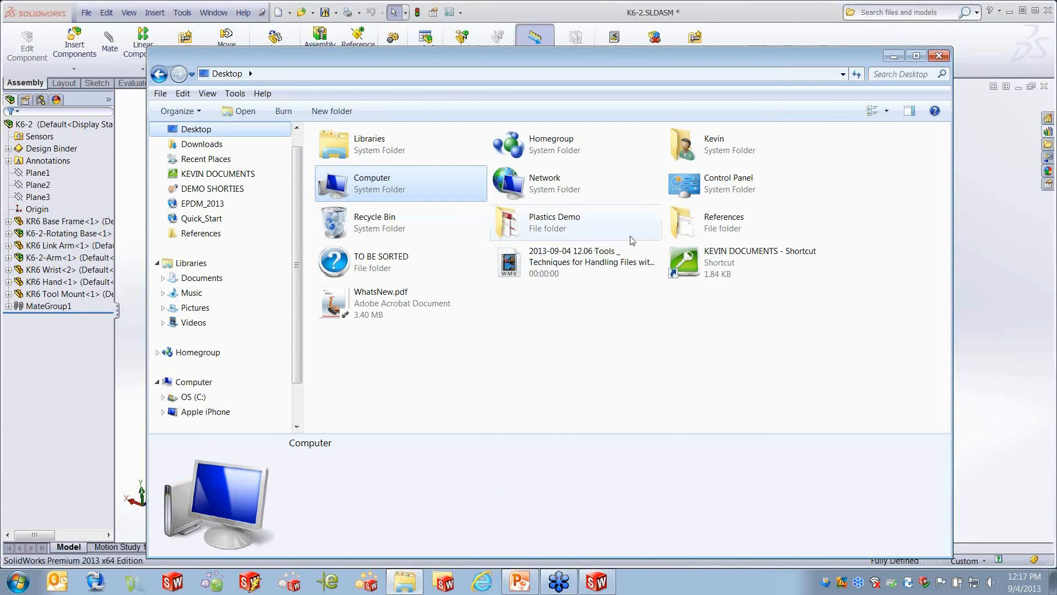
click(673, 225)
double_click(673, 226)
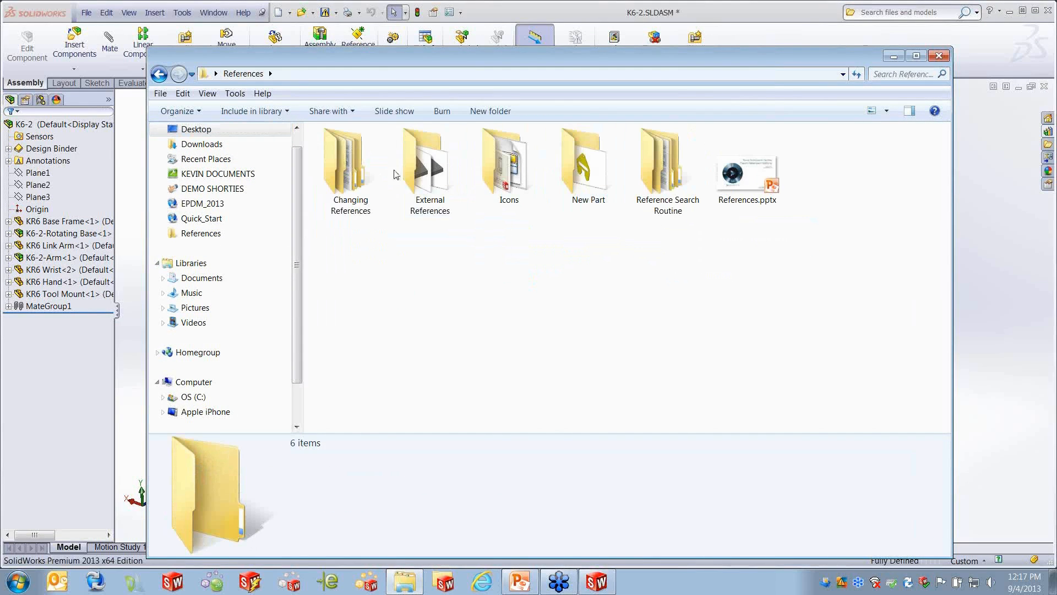
double_click(668, 160)
double_click(333, 154)
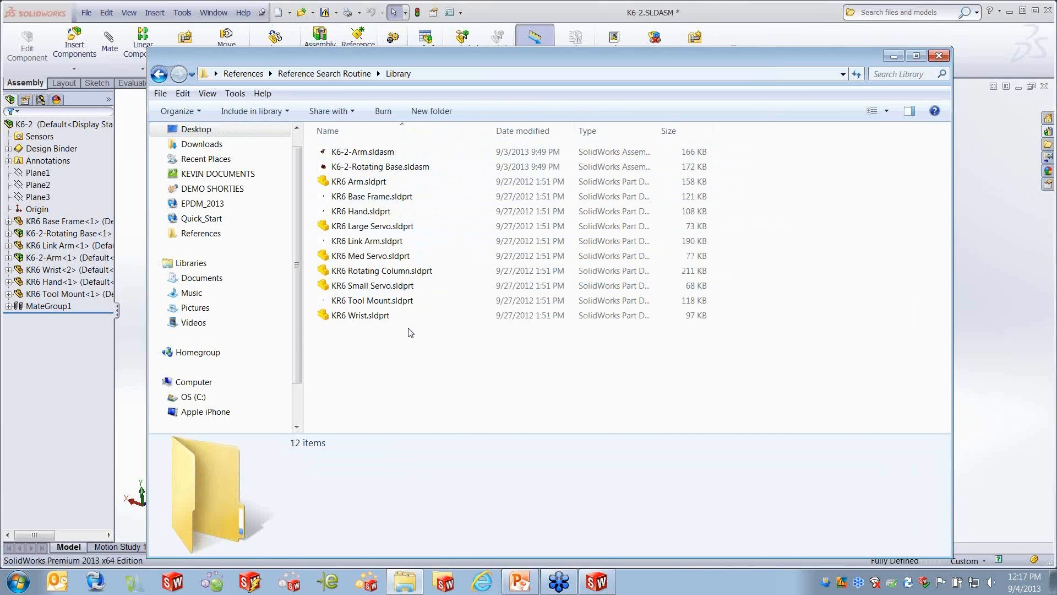
click(939, 55)
Step: Close the K6-2 assembly without saving and open KR6 Arm.sldprt from the Reference Search Routine\Library folder
click(1044, 87)
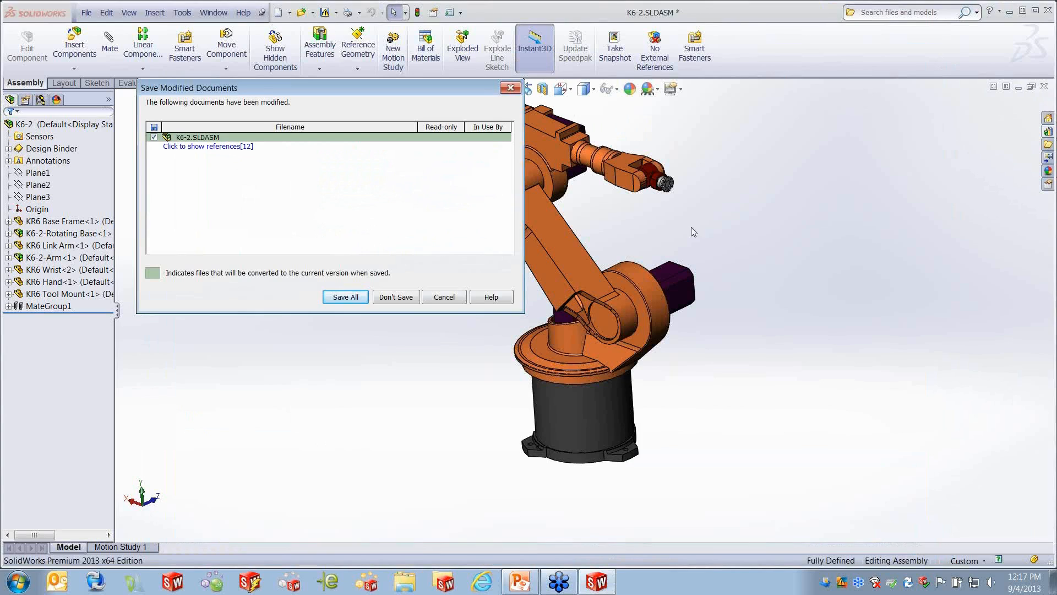
click(396, 297)
click(87, 12)
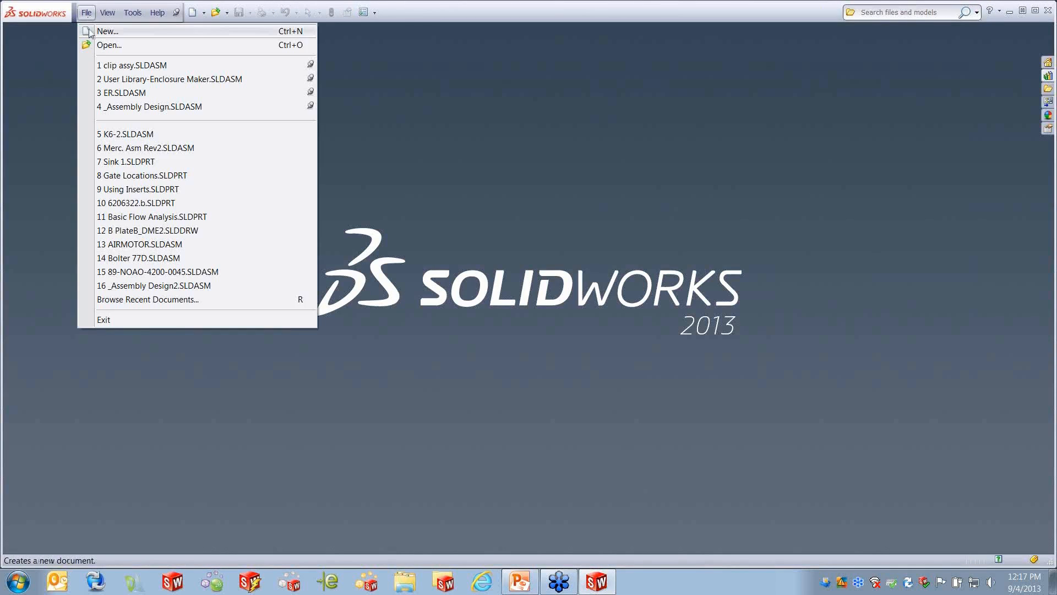
click(99, 45)
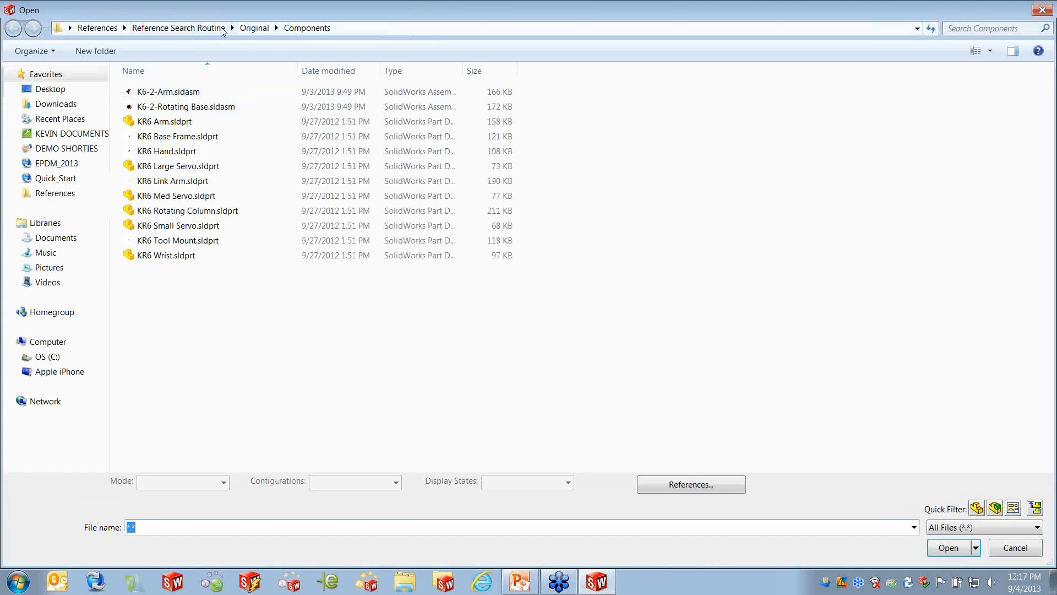
click(220, 28)
double_click(165, 93)
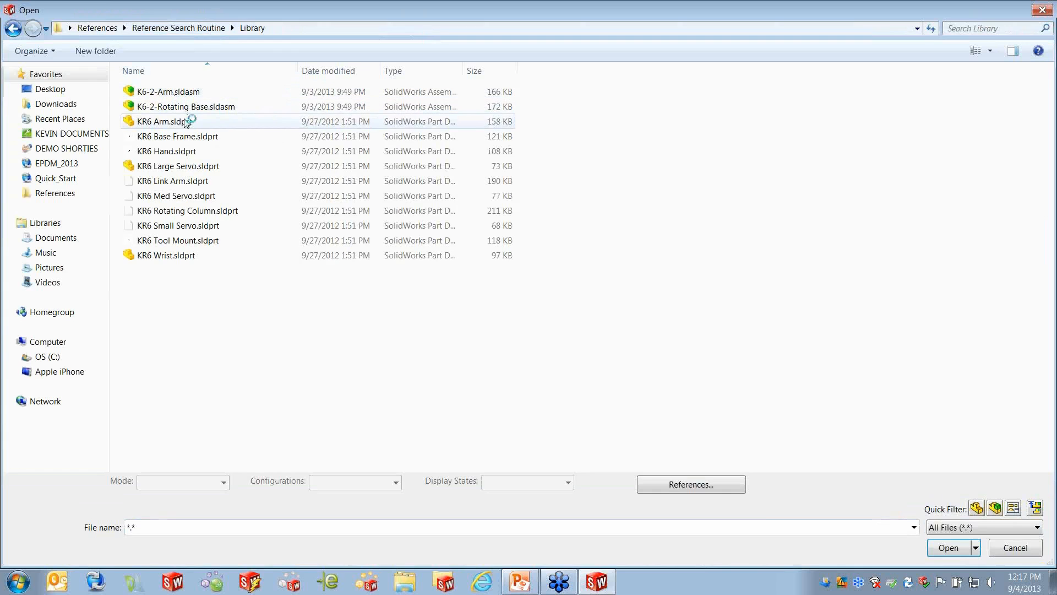
click(165, 121)
click(955, 557)
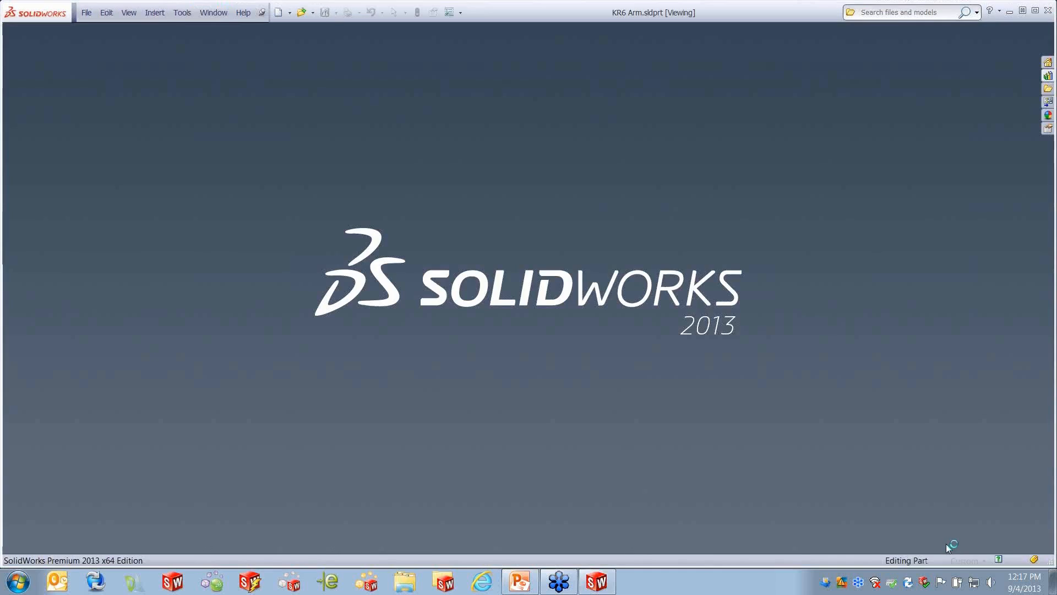
scroll(658, 328, up, 4)
middle_drag(817, 315, 683, 345)
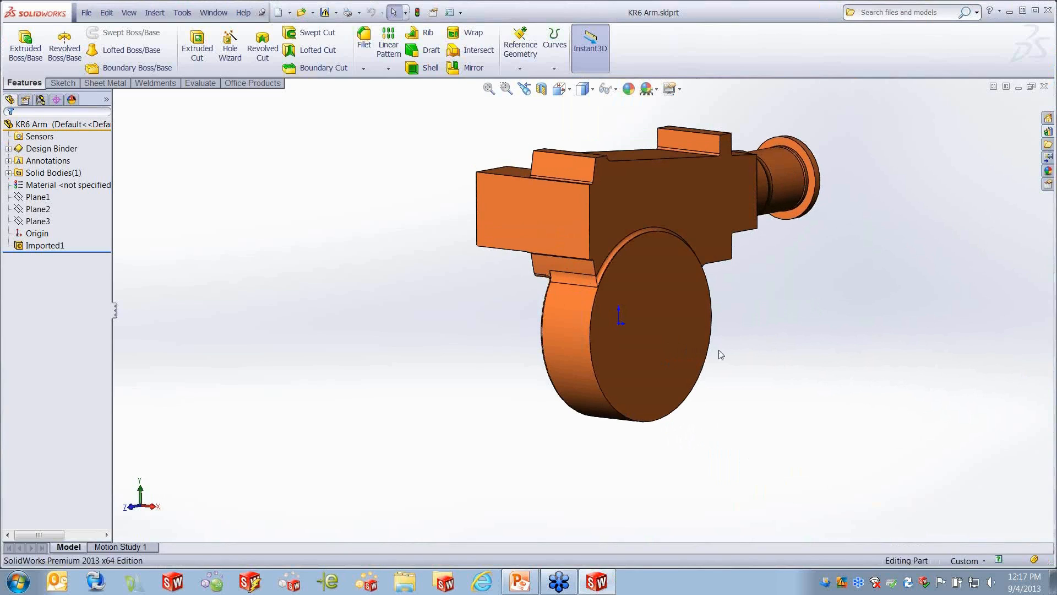
Step: Open K6-2.SLDASM from the Reference Search Routine\Original folder with the KR6 Arm part still open
click(87, 12)
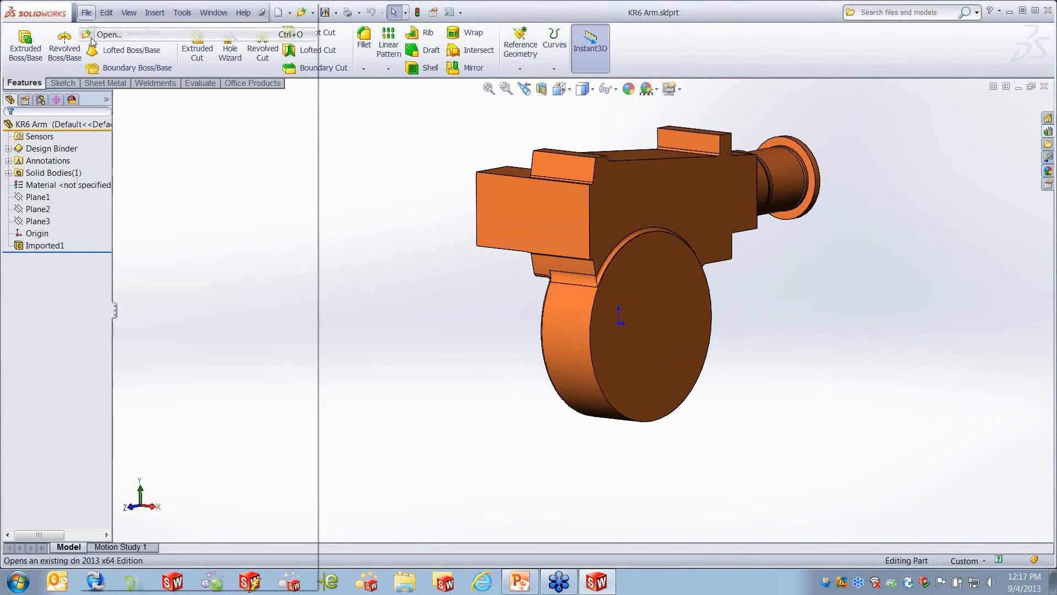
click(165, 34)
click(209, 27)
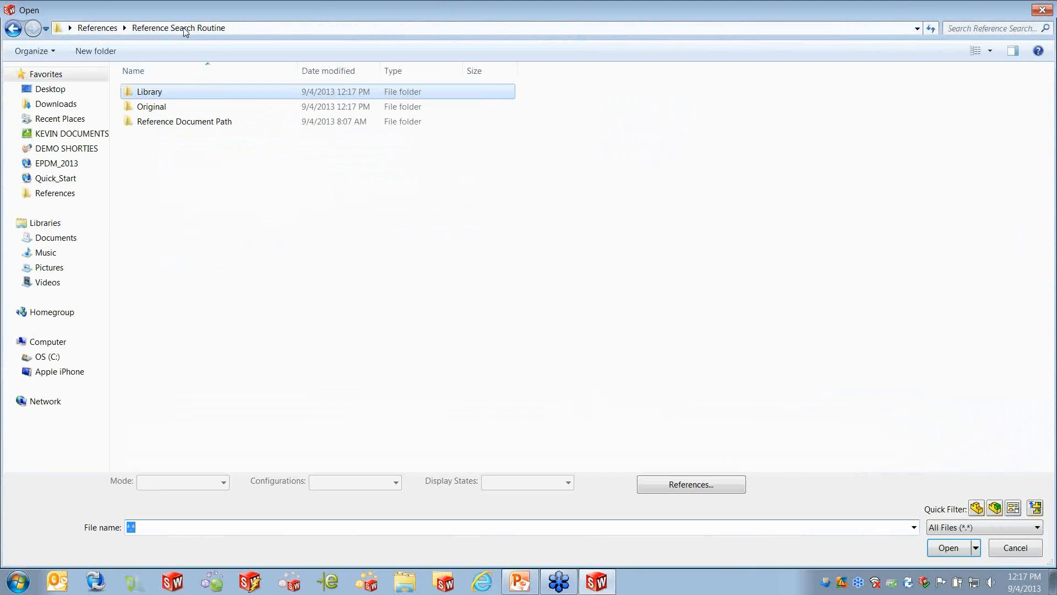
double_click(159, 109)
double_click(177, 108)
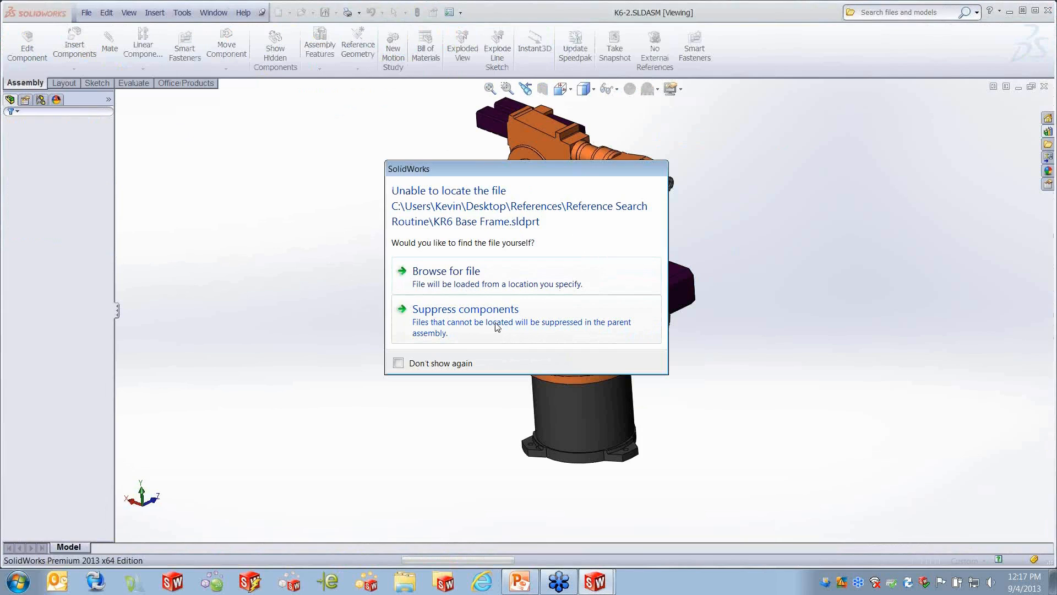
Step: Suppress each K6-2 component whose file cannot be located during loading
click(465, 324)
click(466, 323)
click(465, 324)
click(465, 324)
click(466, 323)
click(465, 324)
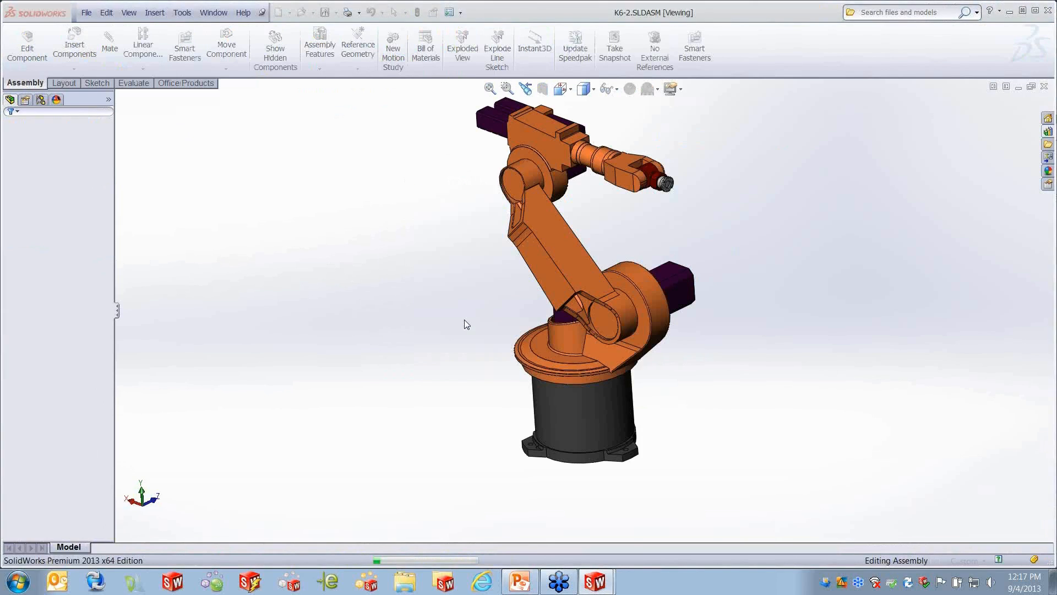
Step: Close the K6-2 assembly with its suppressed components without saving the changes
click(466, 324)
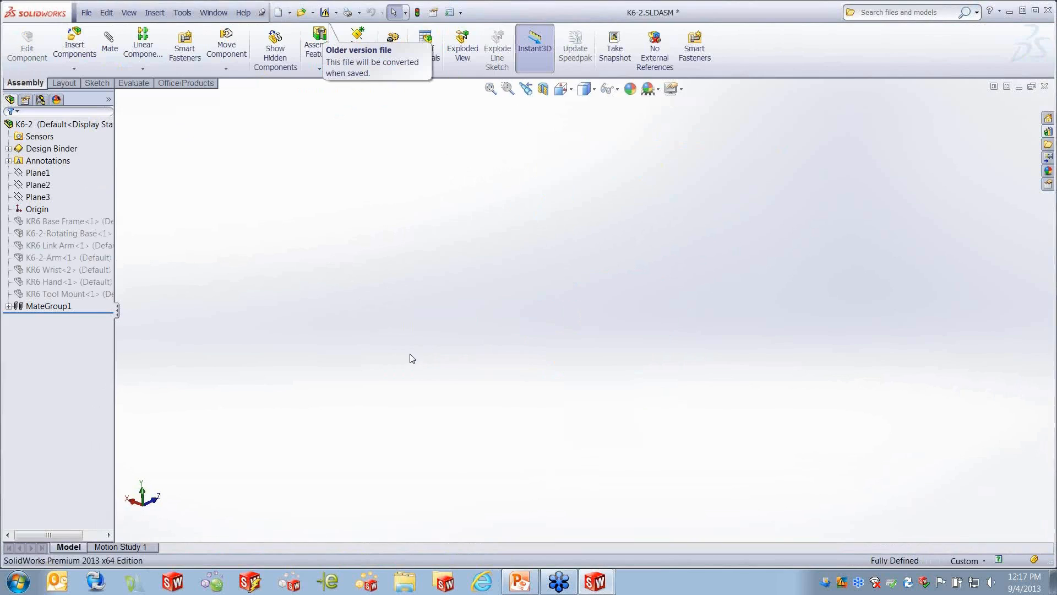
click(1043, 87)
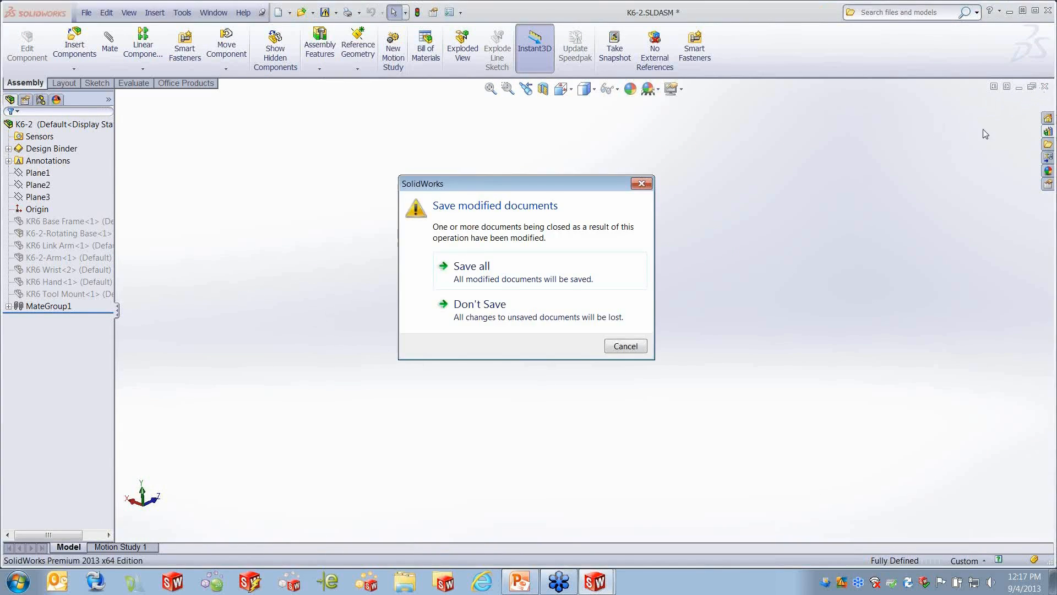
click(487, 314)
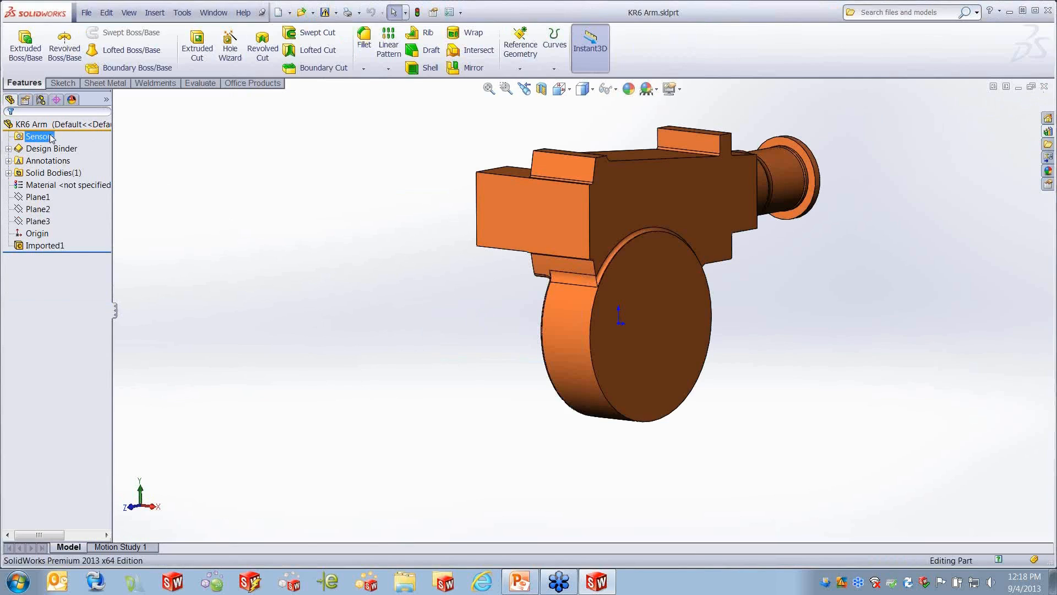
Step: Inspect the KR6 Arm part and review the External Reference Search Order slide in PowerPoint, highlighting Random Access Memory and Last Document Open Path
mouse_move(500, 291)
middle_down()
mouse_move(484, 323)
mouse_move(487, 306)
middle_up()
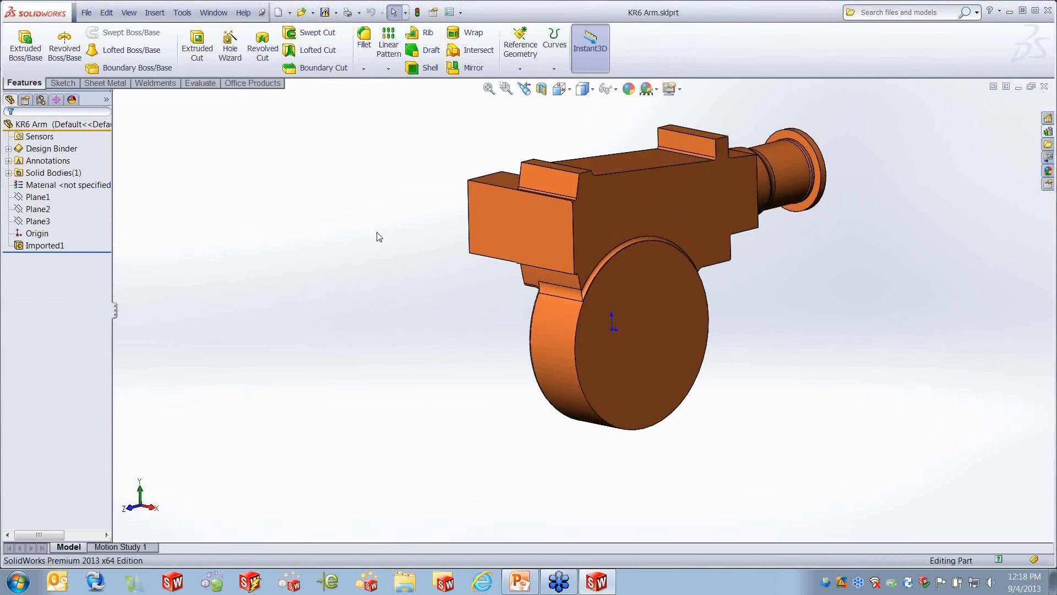
mouse_move(673, 258)
middle_down()
mouse_move(678, 280)
mouse_move(685, 249)
middle_up()
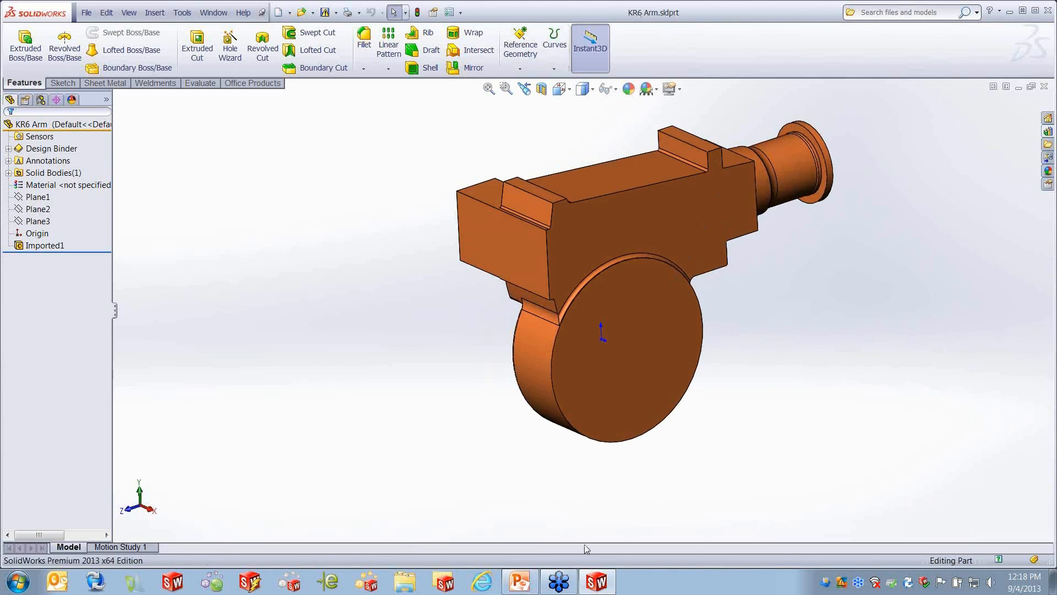
key(alt+Tab)
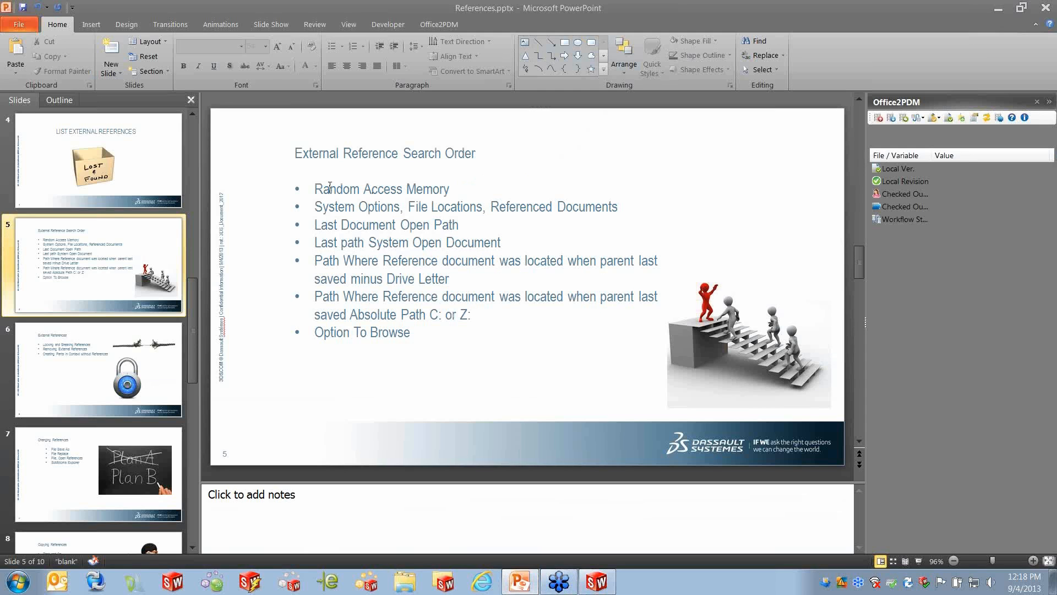
drag(313, 187, 432, 186)
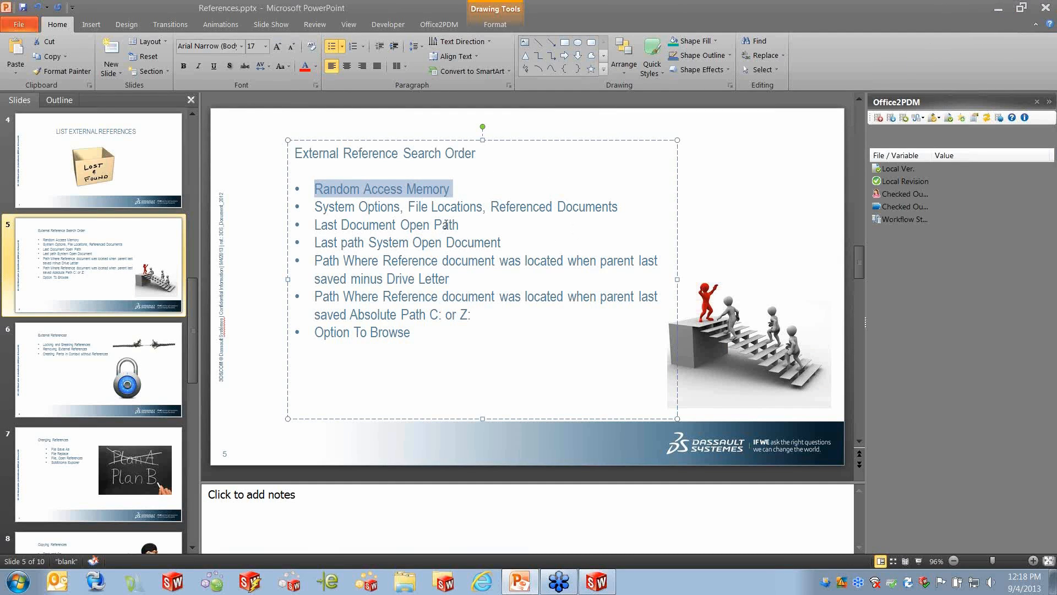
drag(461, 224, 329, 224)
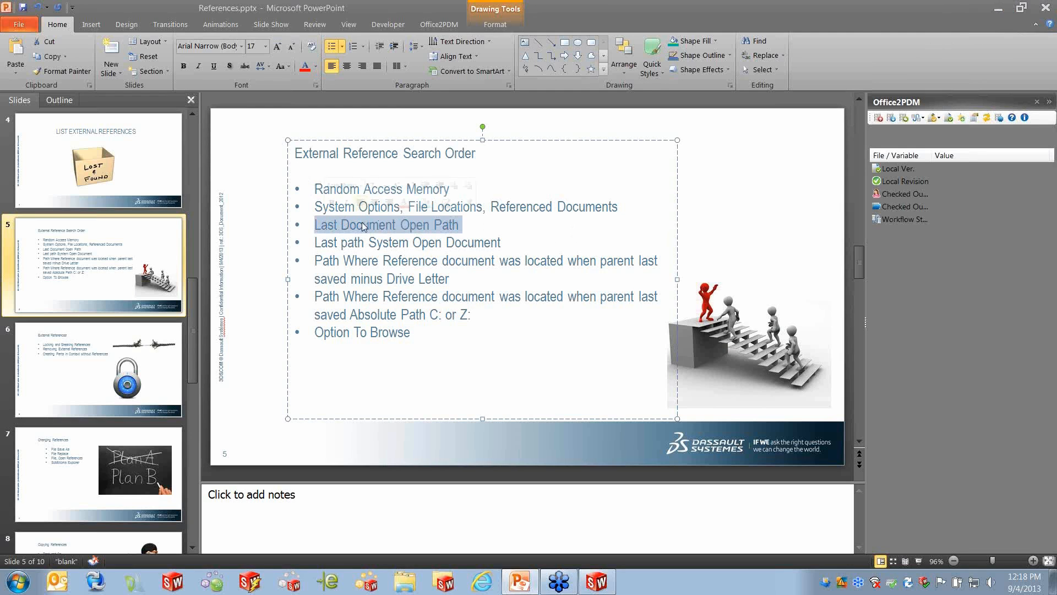
click(998, 9)
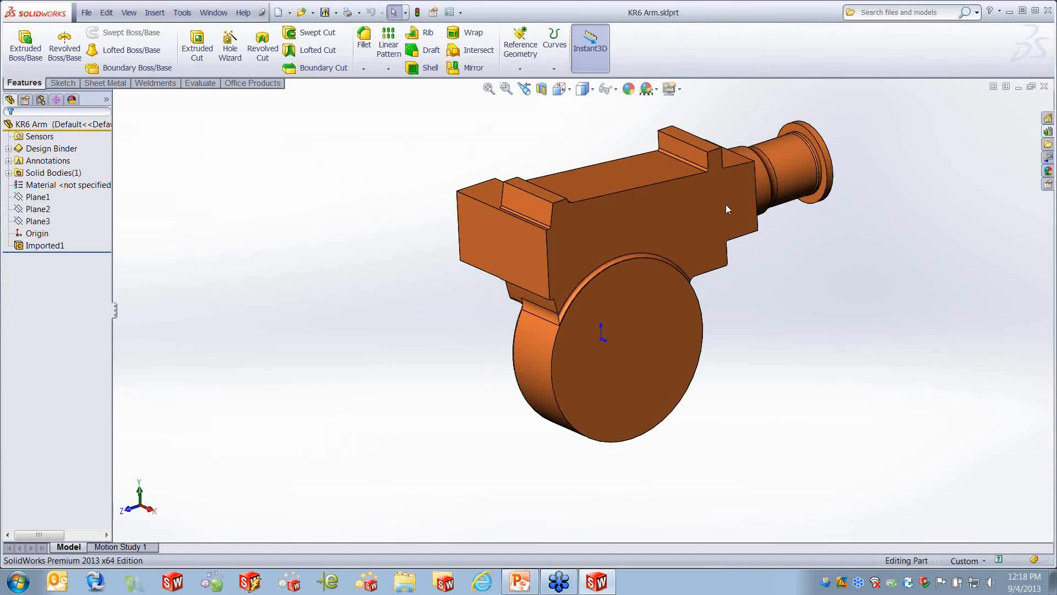
Step: Close the KR6 Arm part and open K6-2.SLDASM in Windows Explorer from the Reference Search Routine\Original\Components folder of References
click(1044, 86)
click(1009, 11)
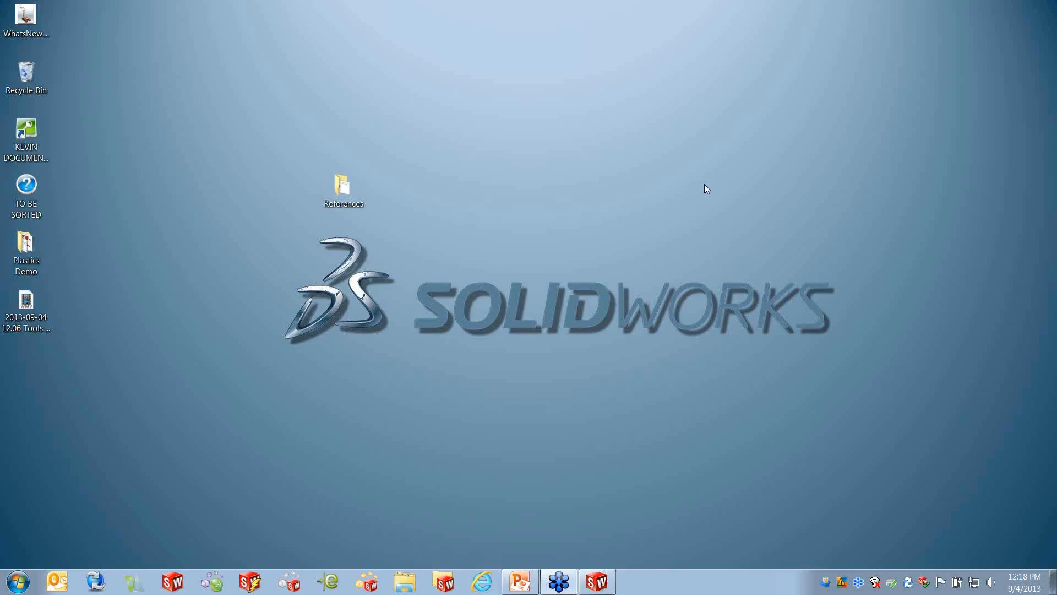
double_click(343, 190)
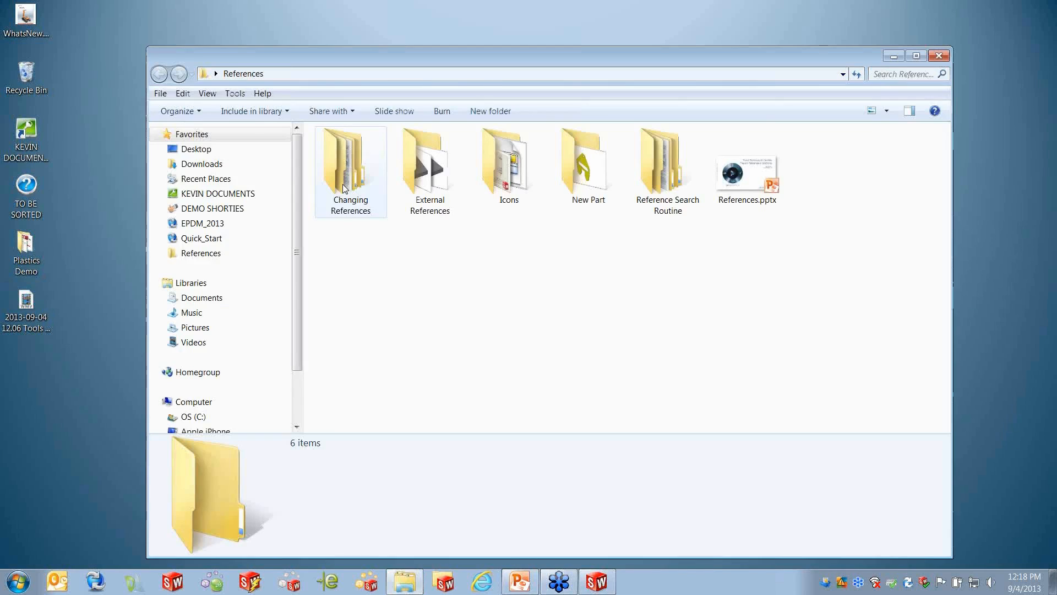
double_click(669, 176)
double_click(368, 167)
drag(365, 167, 374, 156)
double_click(372, 156)
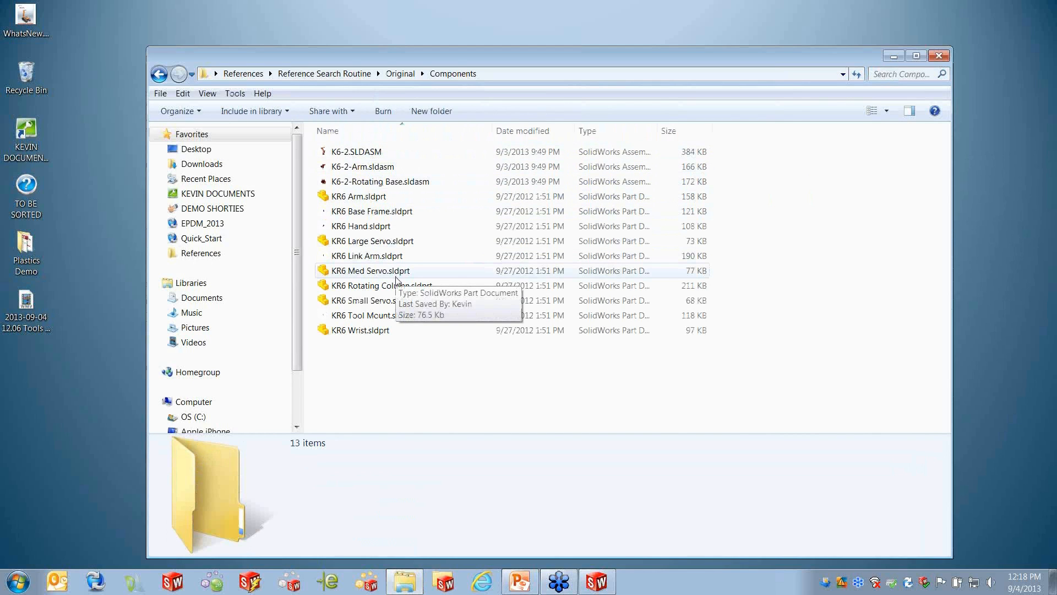
double_click(371, 153)
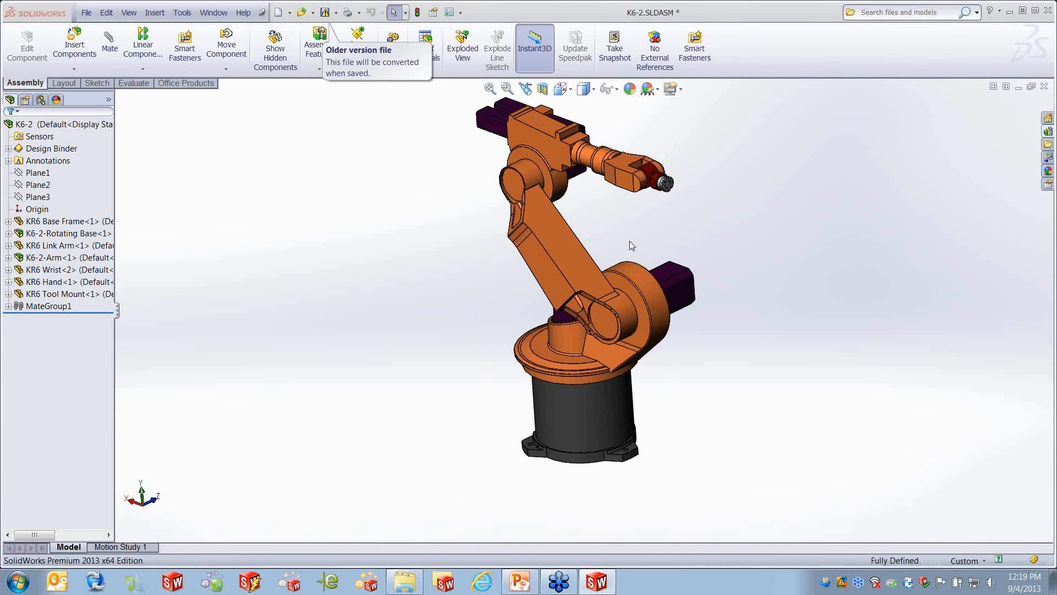
Step: Review the External Reference Search Order slide in PowerPoint, return to SolidWorks and close the K6-2 assembly without saving
click(520, 582)
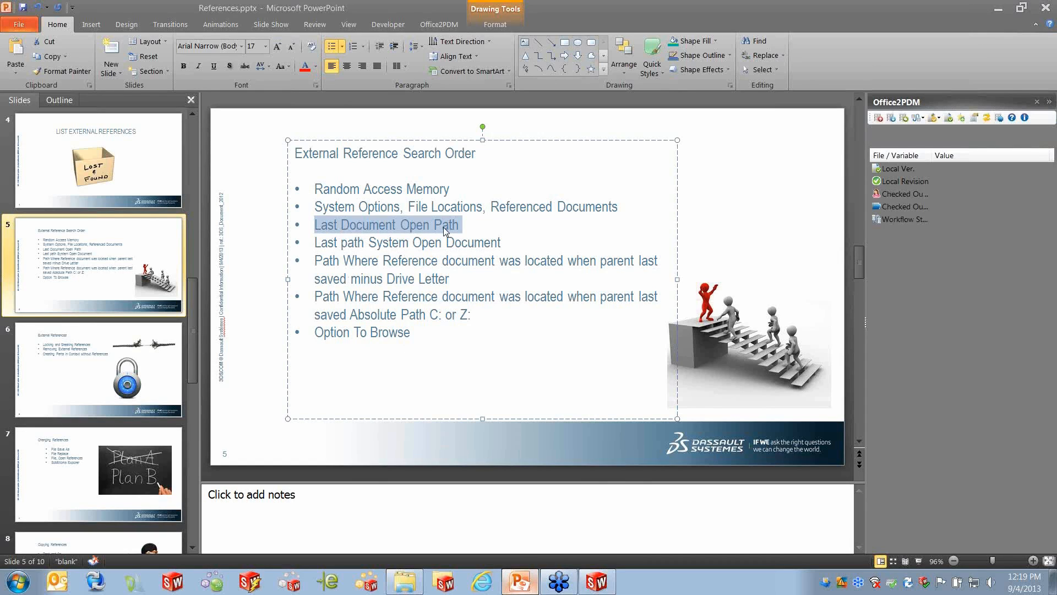
click(772, 208)
click(597, 579)
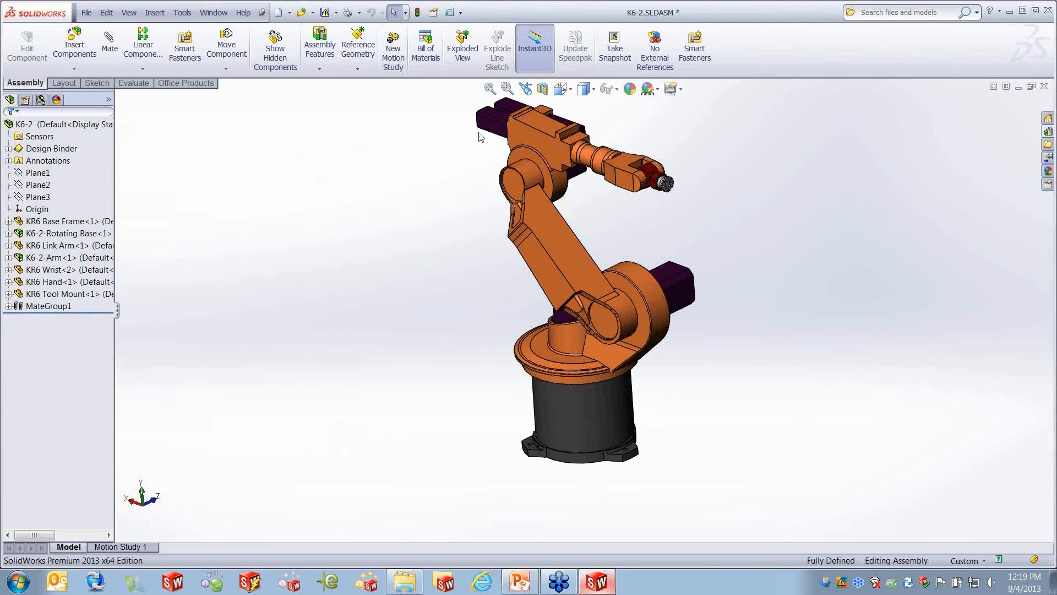
click(1045, 88)
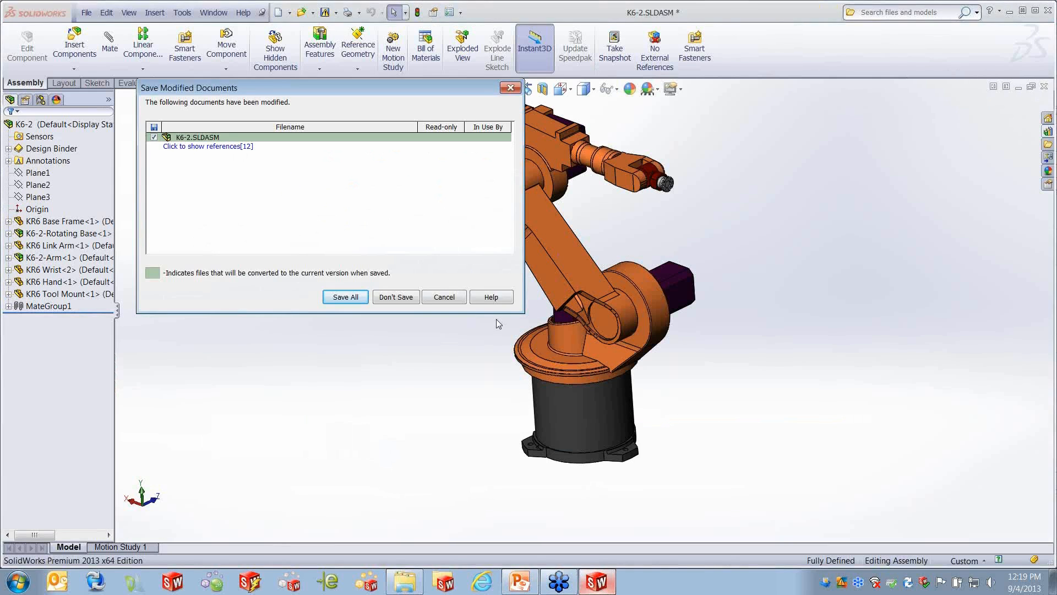
click(409, 300)
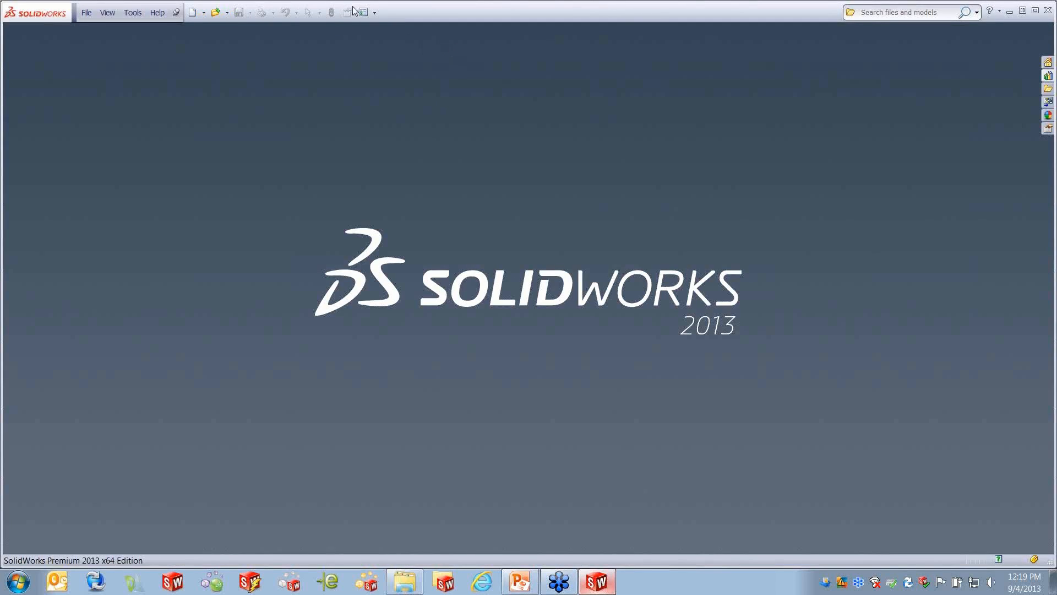
Step: Add the Reference Search Routine\Library folder to the Referenced Documents file locations in the system options
click(374, 12)
click(387, 30)
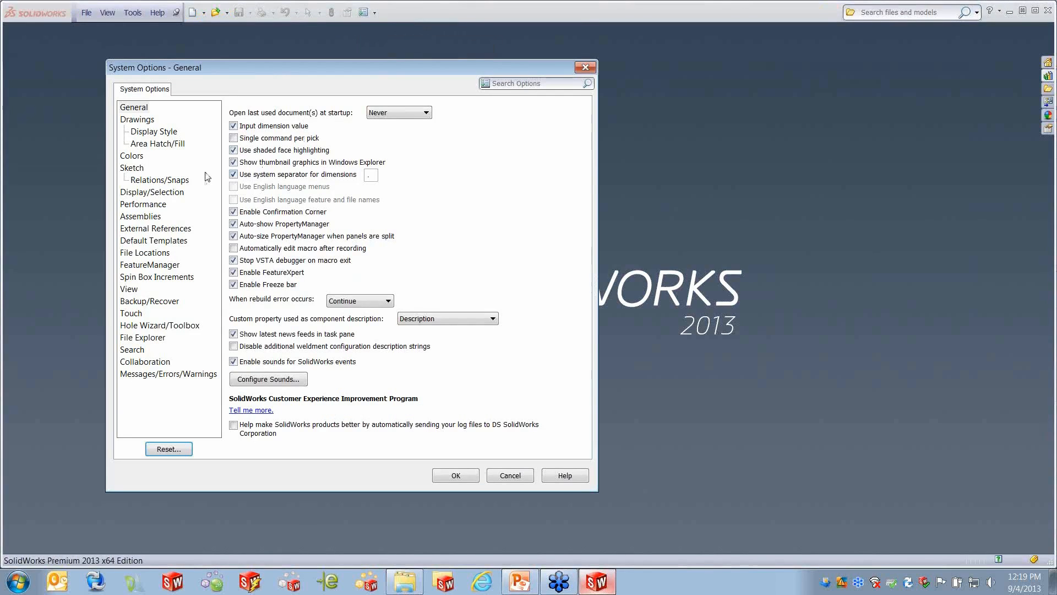
click(154, 253)
click(383, 123)
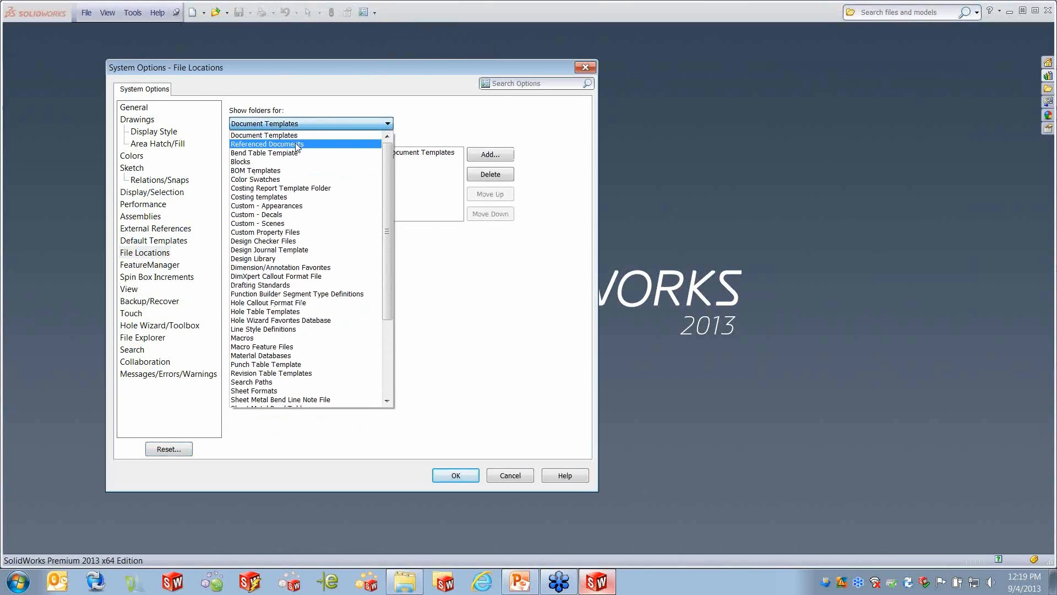
click(316, 143)
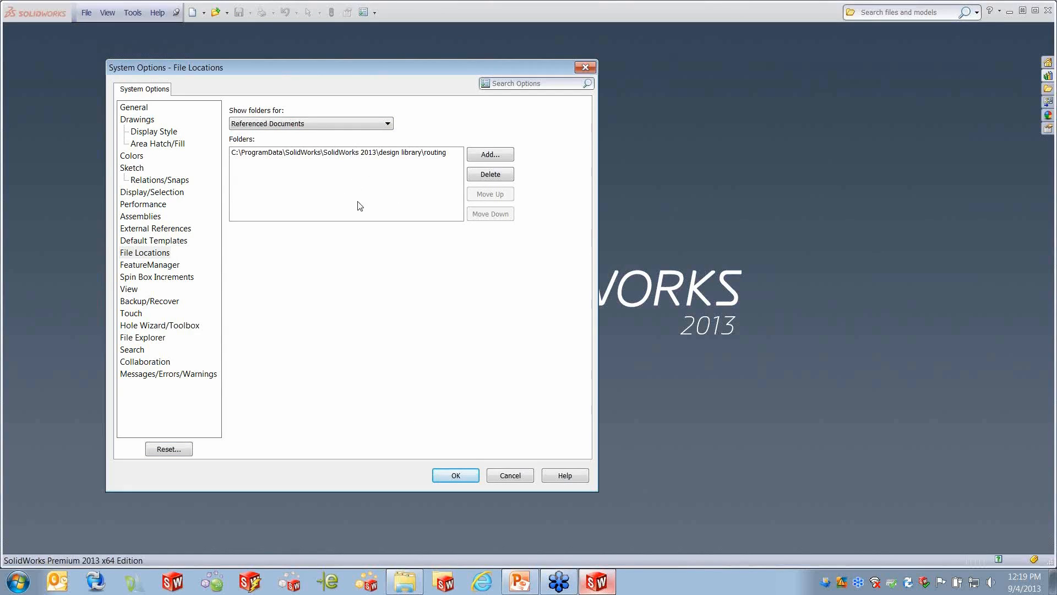
click(501, 157)
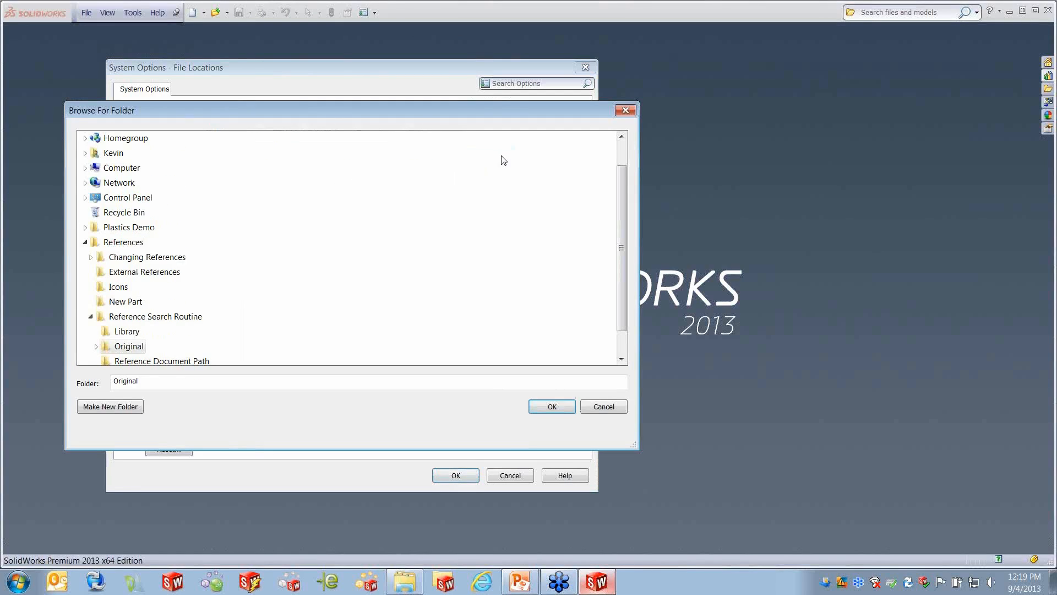
click(145, 331)
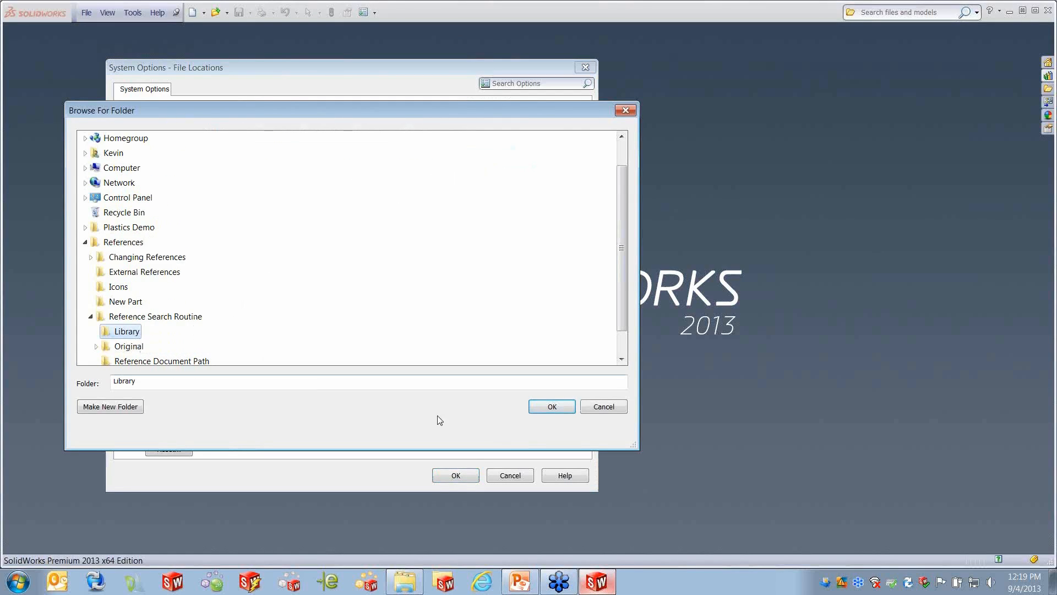
click(541, 408)
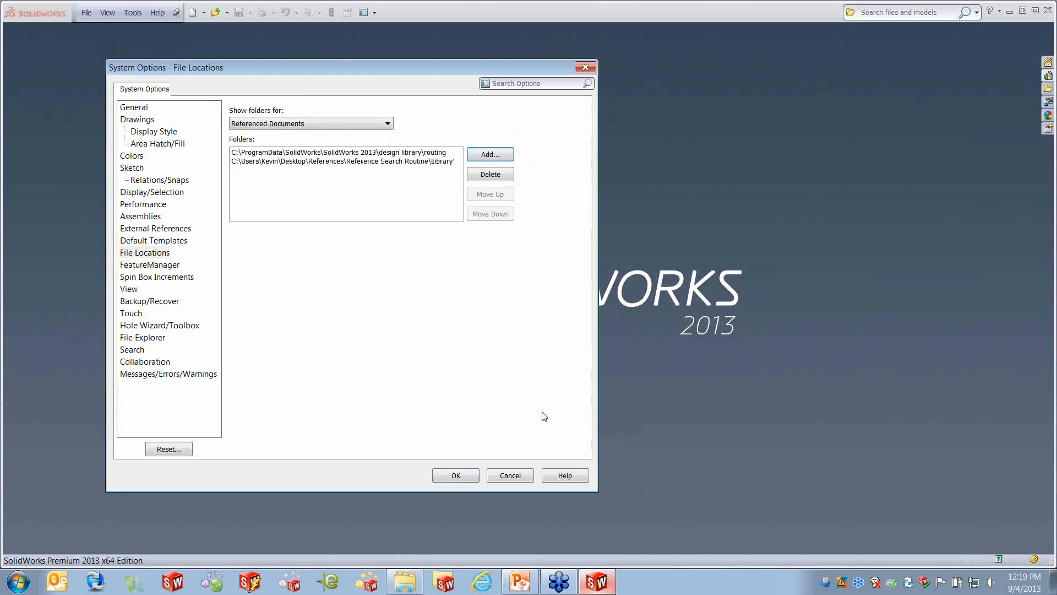
Step: Move the Library folder above the design library\routing folder in the Referenced Documents search list and apply the options
click(407, 161)
click(492, 195)
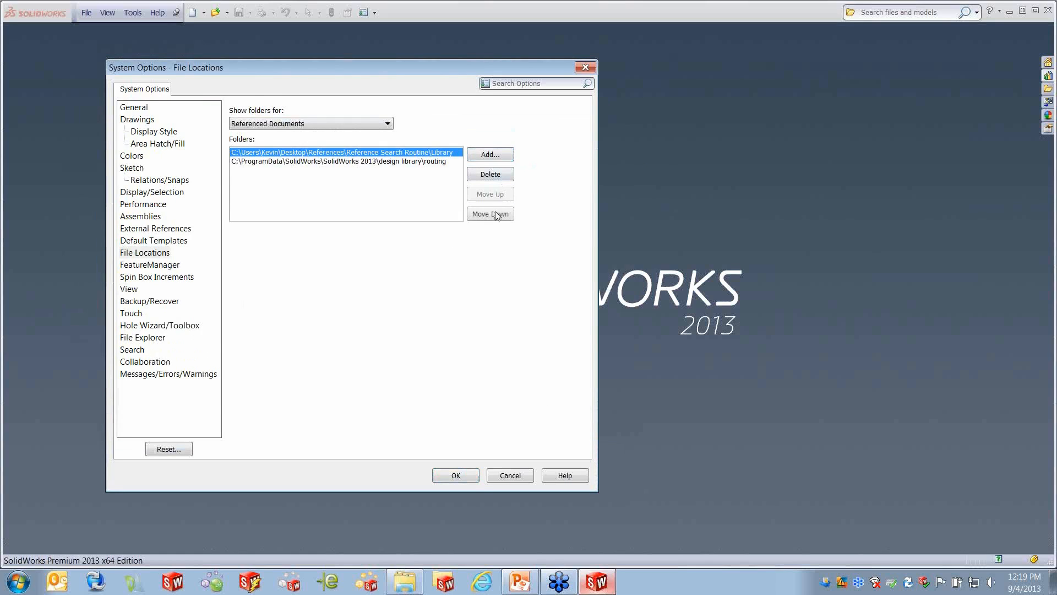
click(460, 474)
click(576, 322)
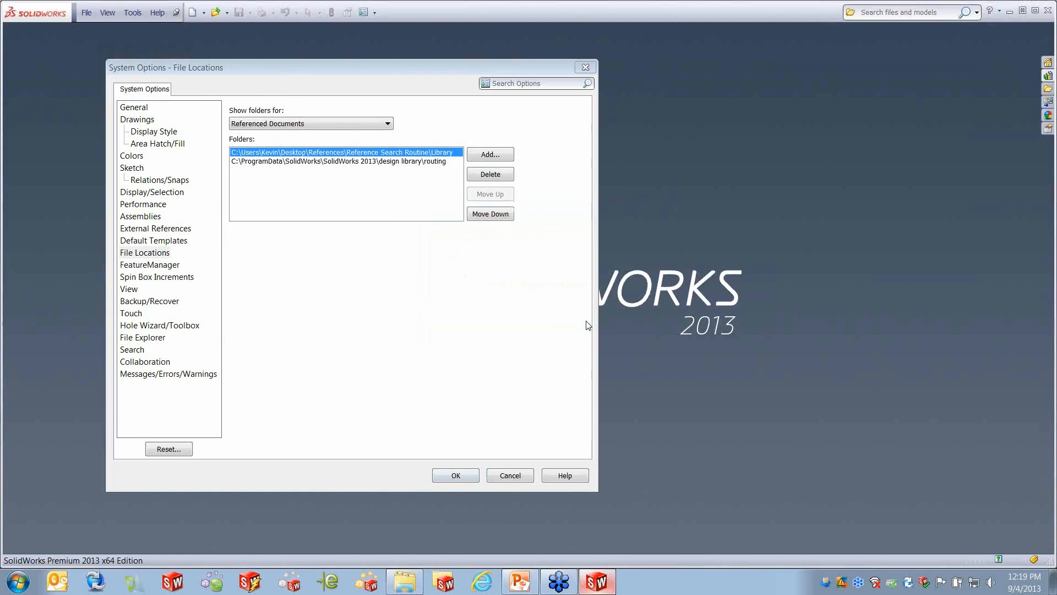
Step: Open K6-2.SLDASM from the Reference Search Routine\Original\Components folder with the Library folder set as a search location
click(86, 12)
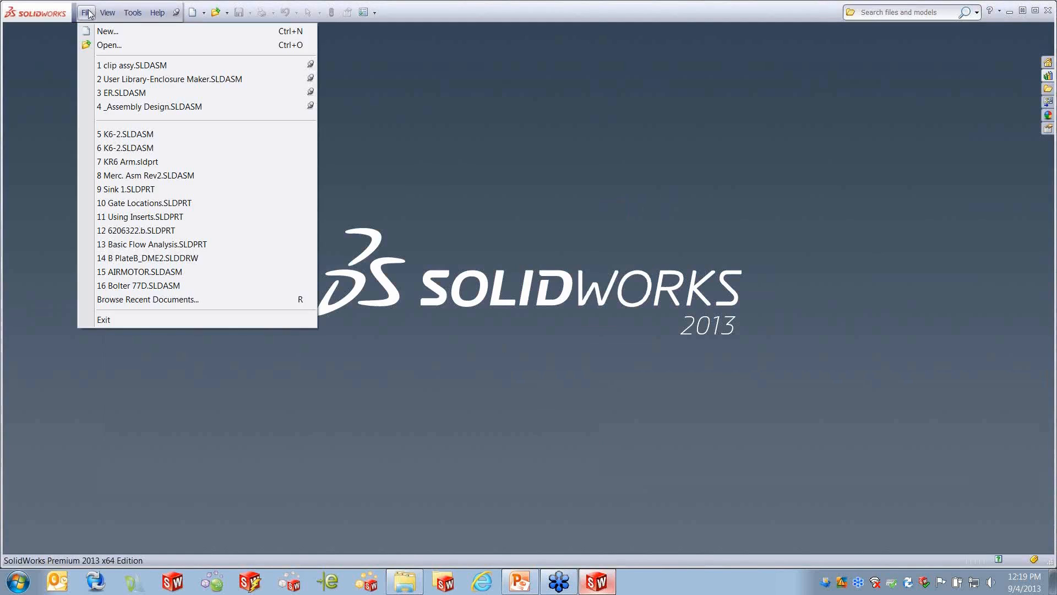
click(108, 46)
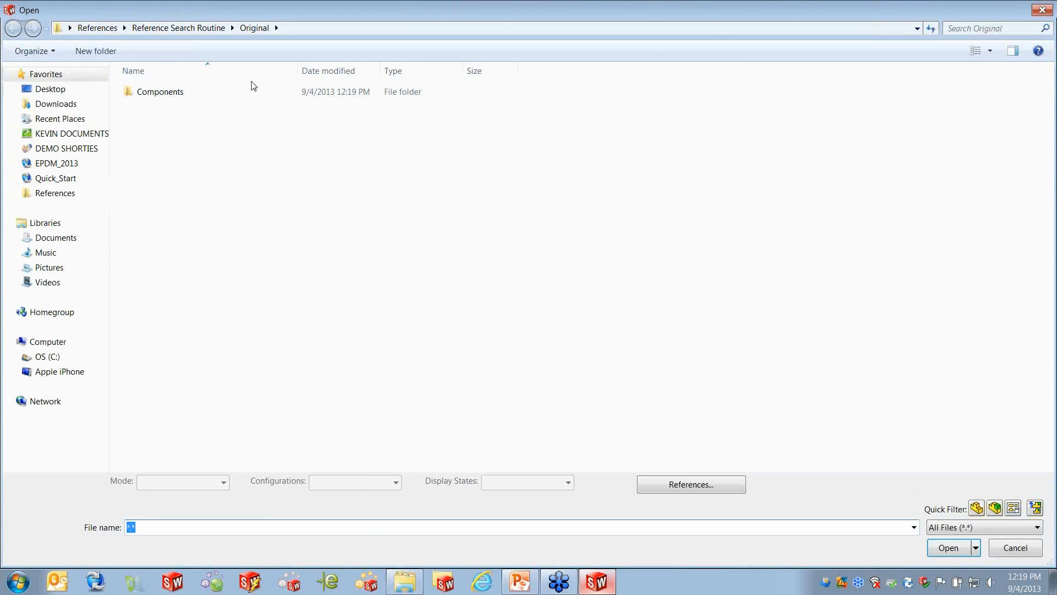
double_click(163, 93)
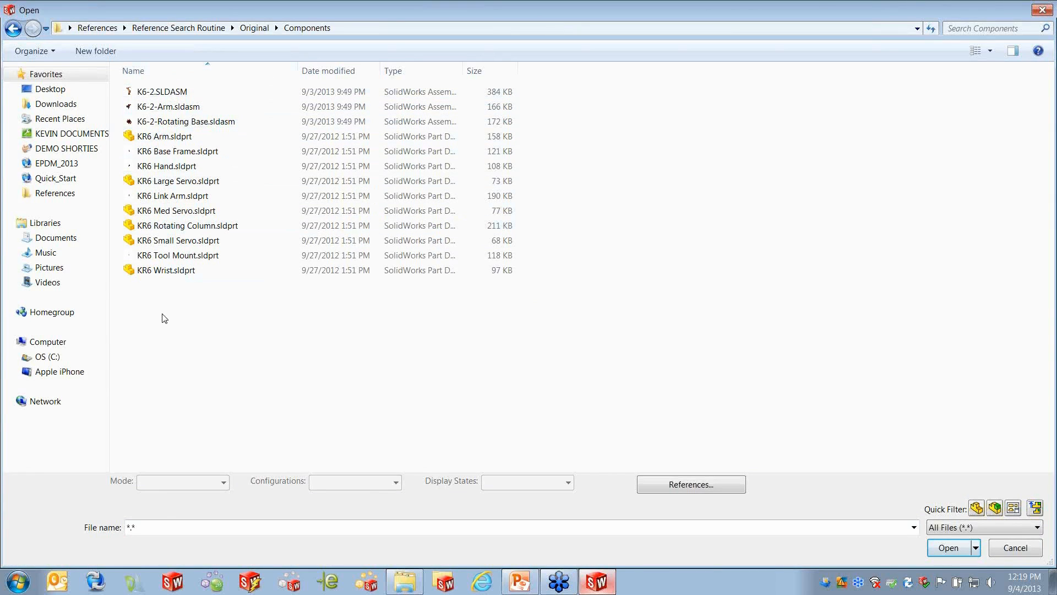
double_click(173, 92)
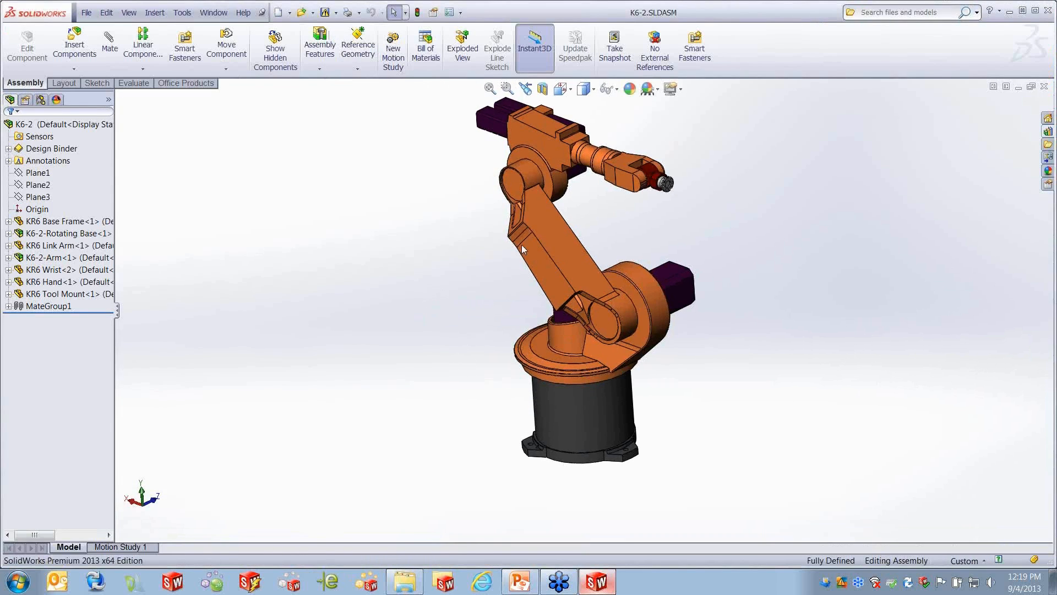
Step: List the folders of K6-2's referenced files with Find References and compare them with the External Reference Search Order slide in PowerPoint
click(86, 12)
click(85, 21)
click(446, 368)
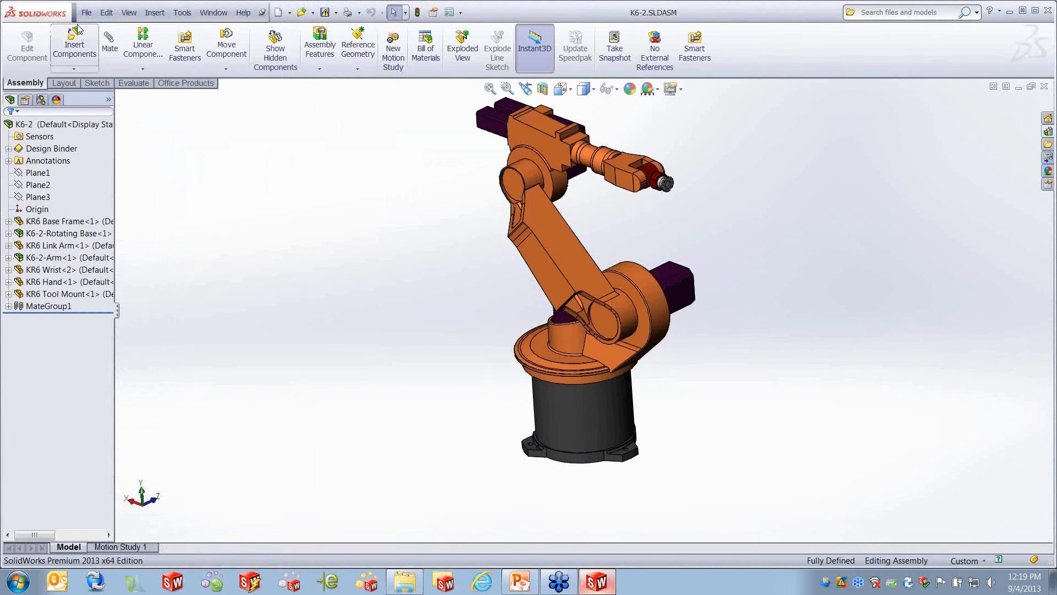
click(87, 12)
click(132, 309)
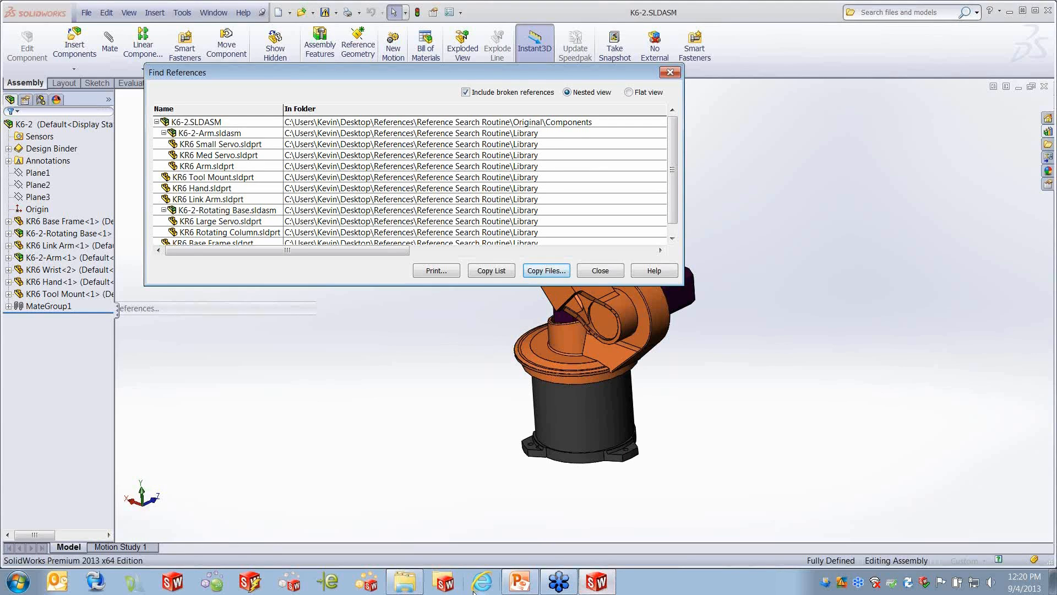
click(519, 582)
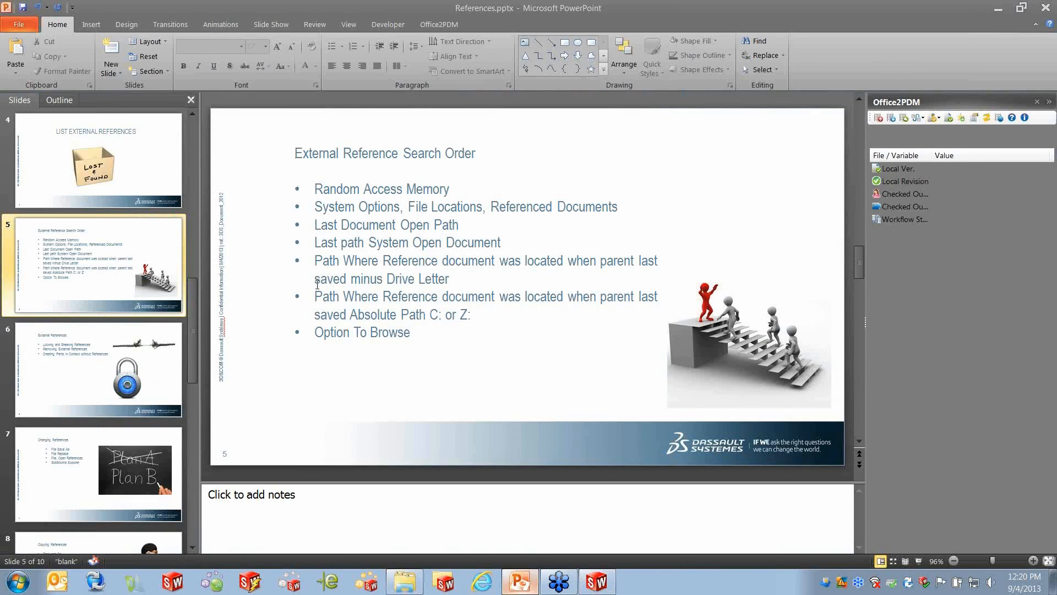
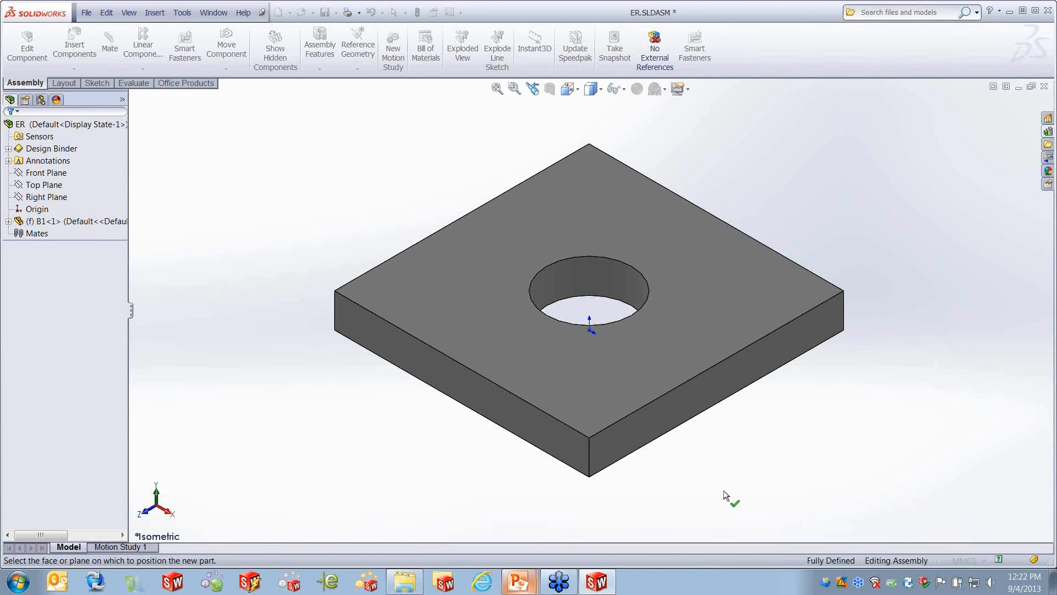
Step: Position the new part B2 on B1's top face and extrude that face's converted outer edges 10 mm as a blind boss
click(743, 291)
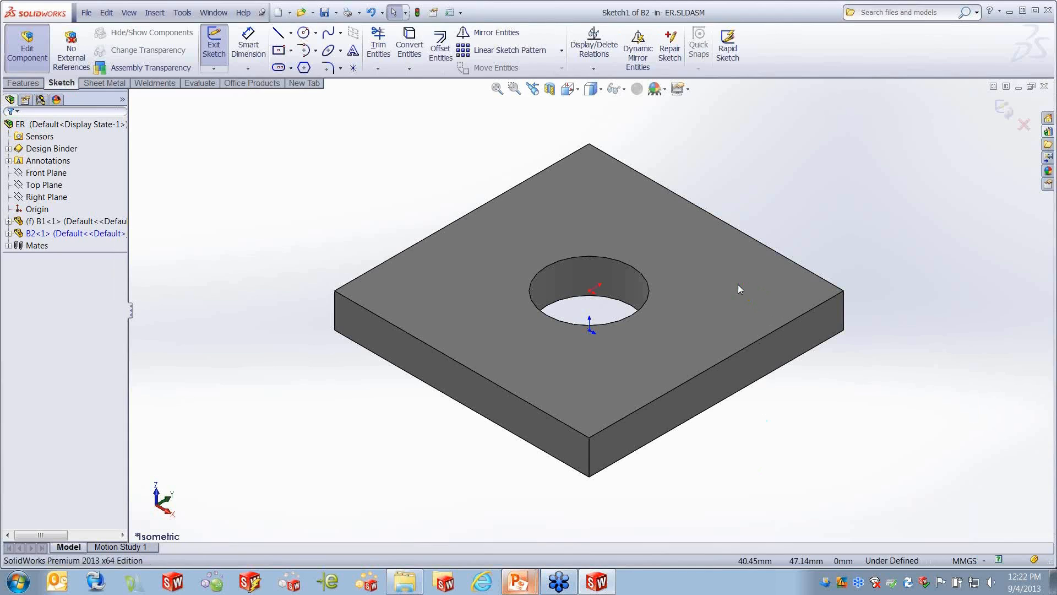
click(738, 284)
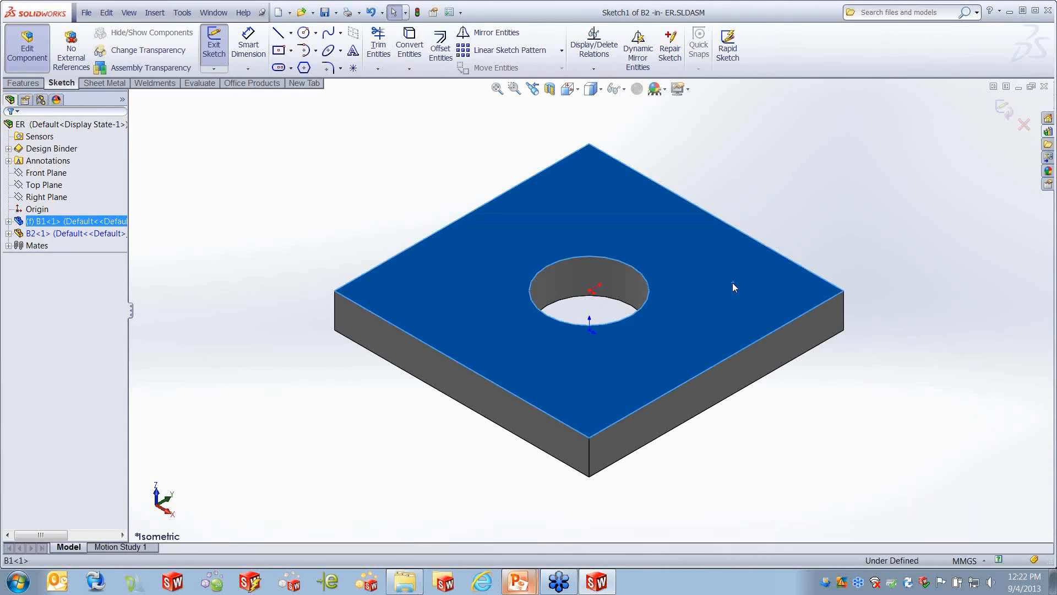
click(417, 51)
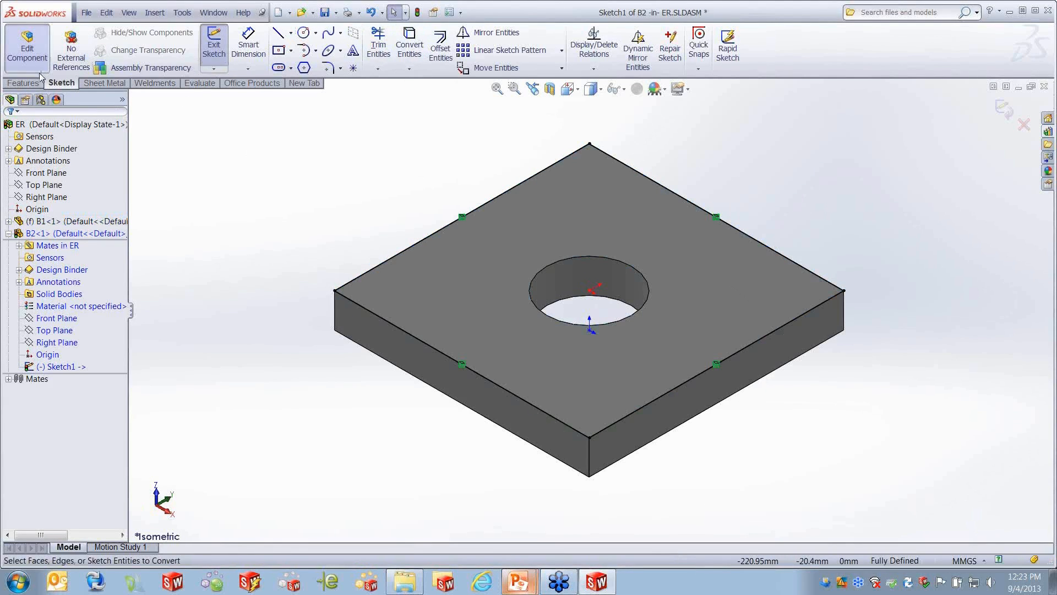
click(23, 83)
click(219, 50)
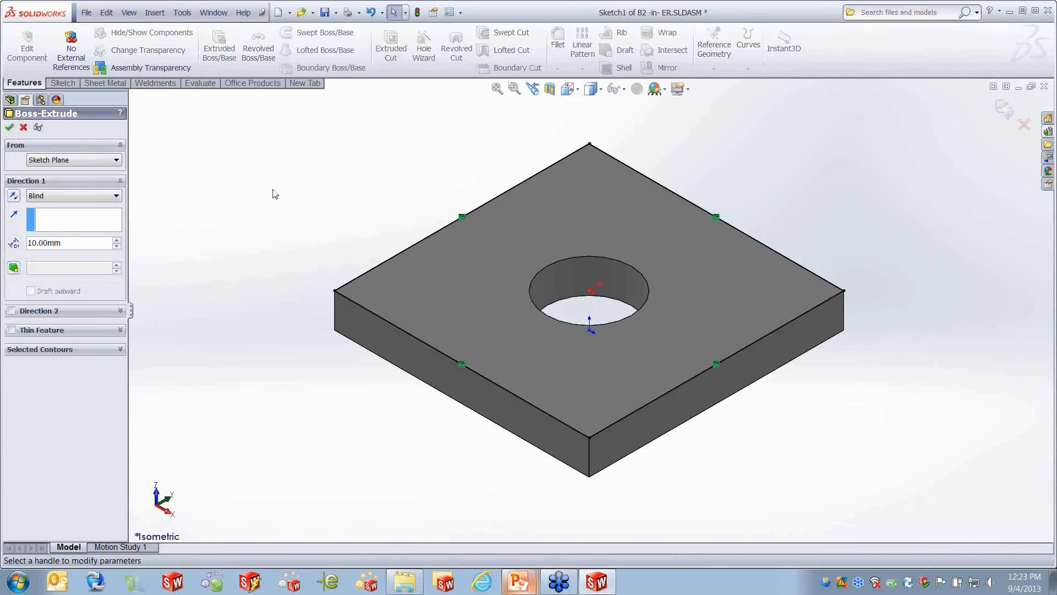
click(9, 128)
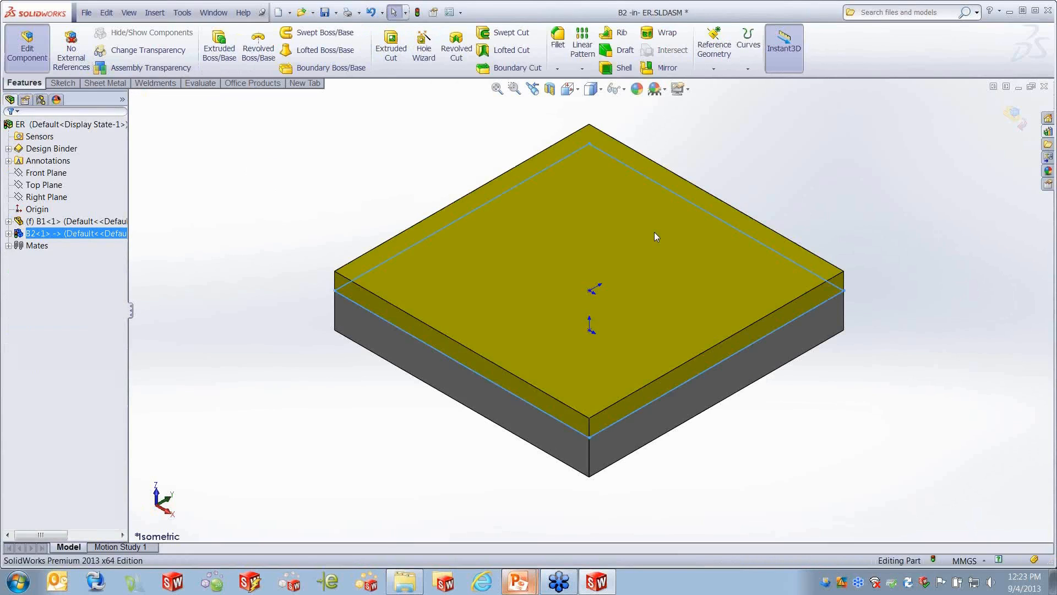
Step: Sketch on B2's top face and convert the circular edge of B1's hole into the sketch
click(654, 233)
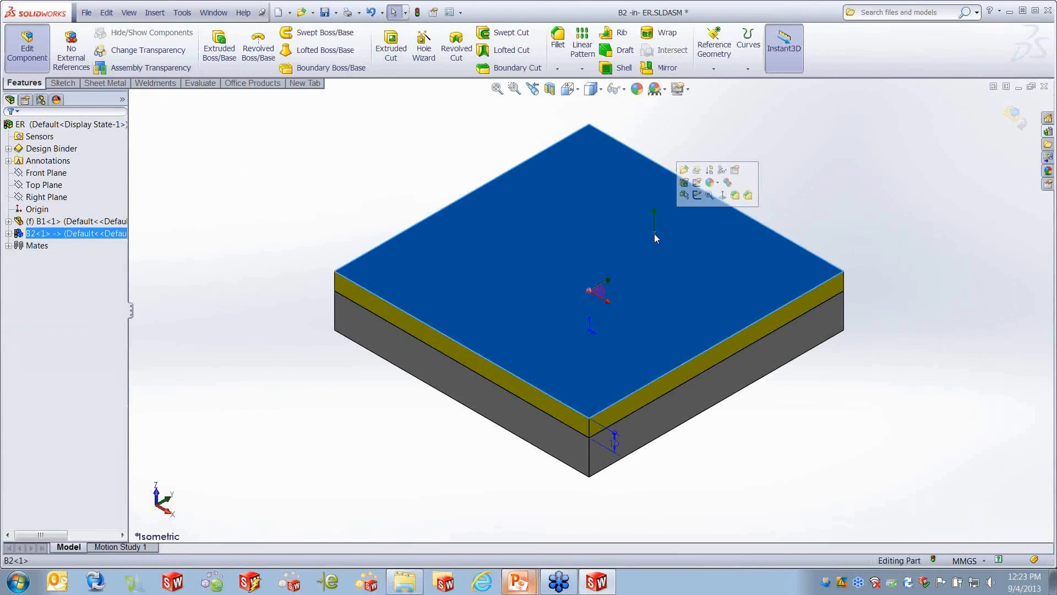
click(61, 82)
click(212, 48)
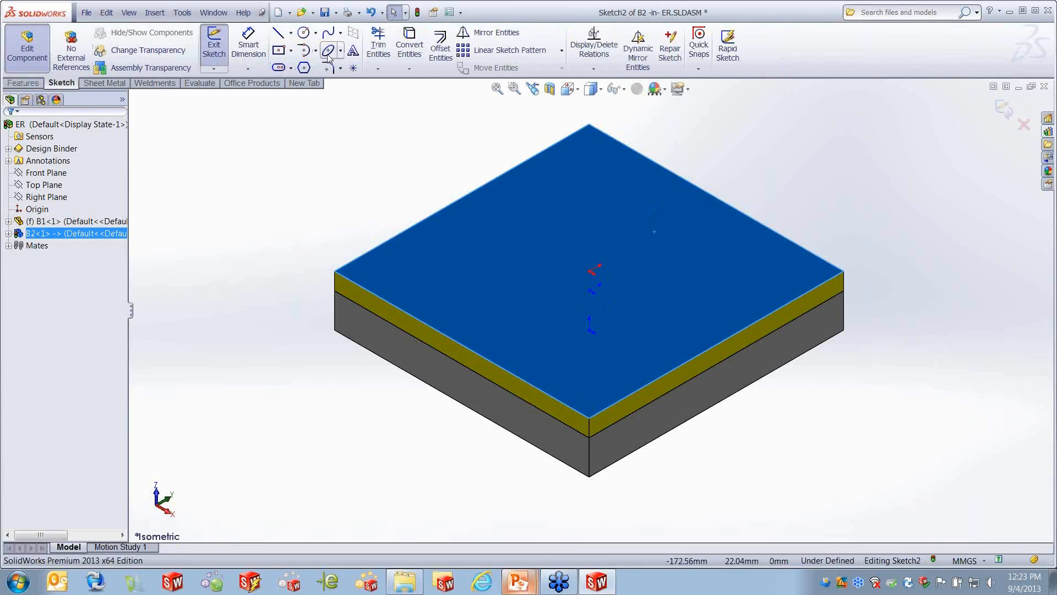
middle_drag(684, 449, 695, 140)
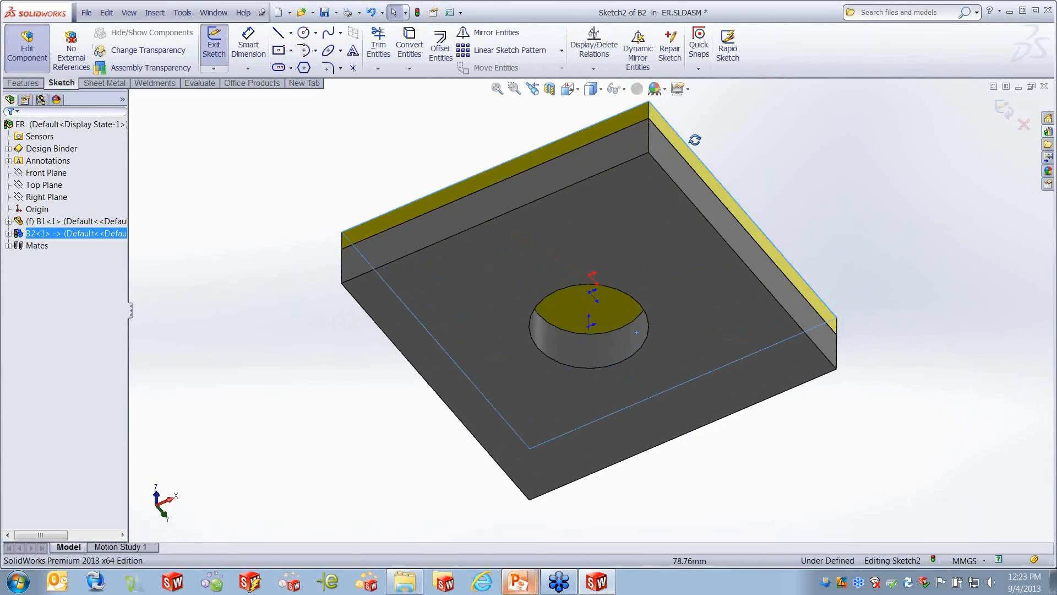
click(632, 298)
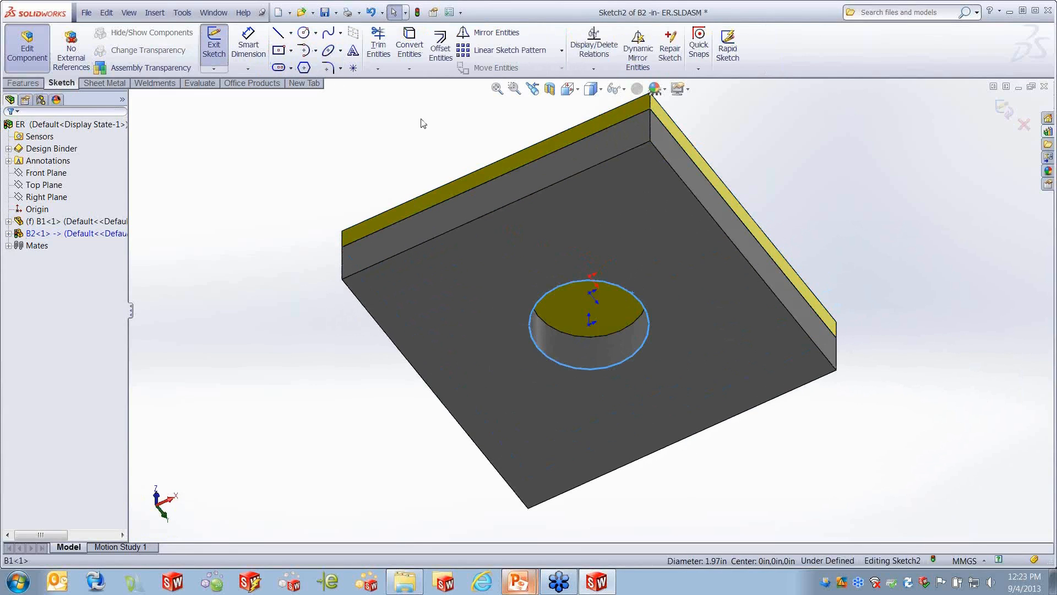
click(409, 44)
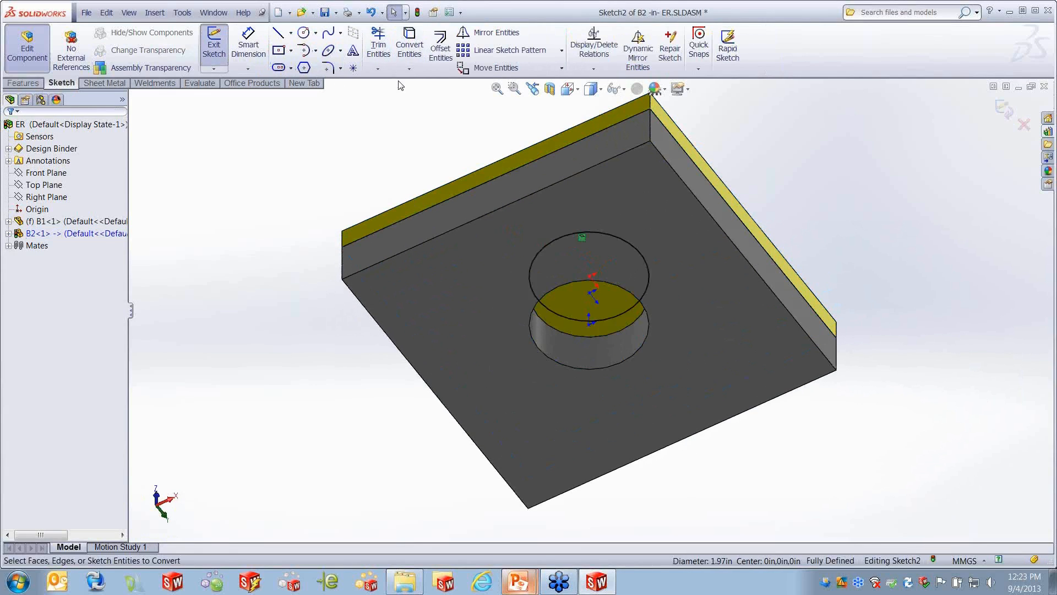
Step: Cut the converted circle through B2 with an Extruded Cut and return to editing the assembly
click(27, 83)
click(391, 48)
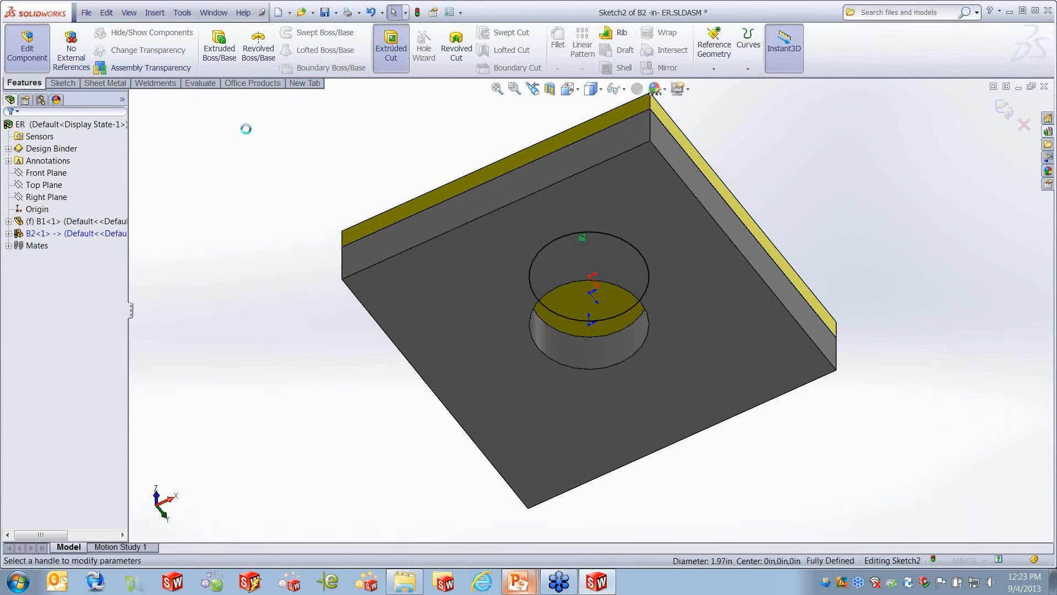
click(112, 196)
click(66, 212)
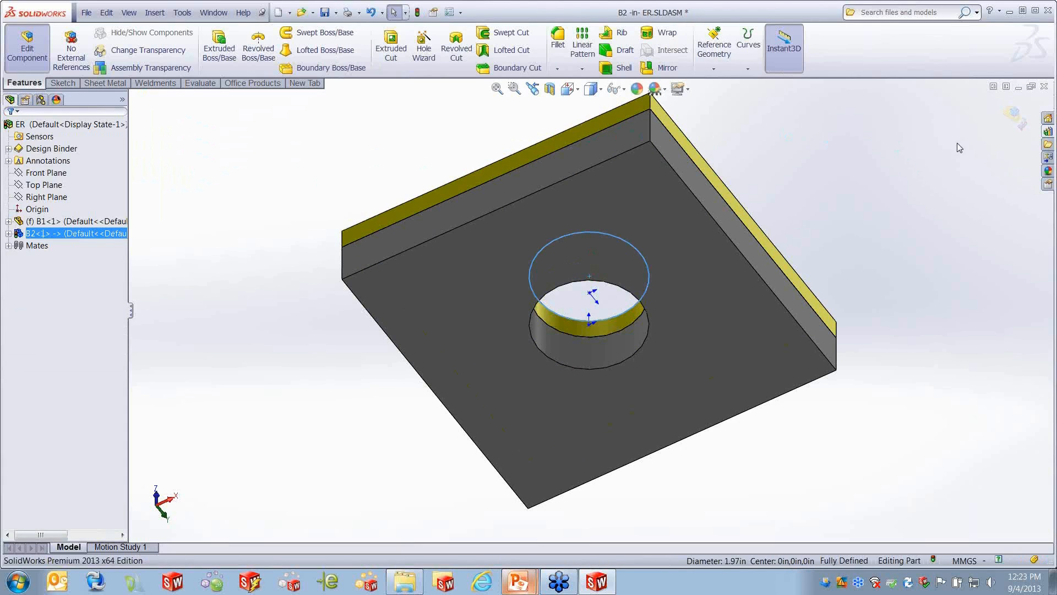
click(1011, 115)
Step: Set B1's D1@Sketch1 plate dimension to 200 mm and rebuild the assembly
middle_drag(873, 180, 766, 341)
click(764, 343)
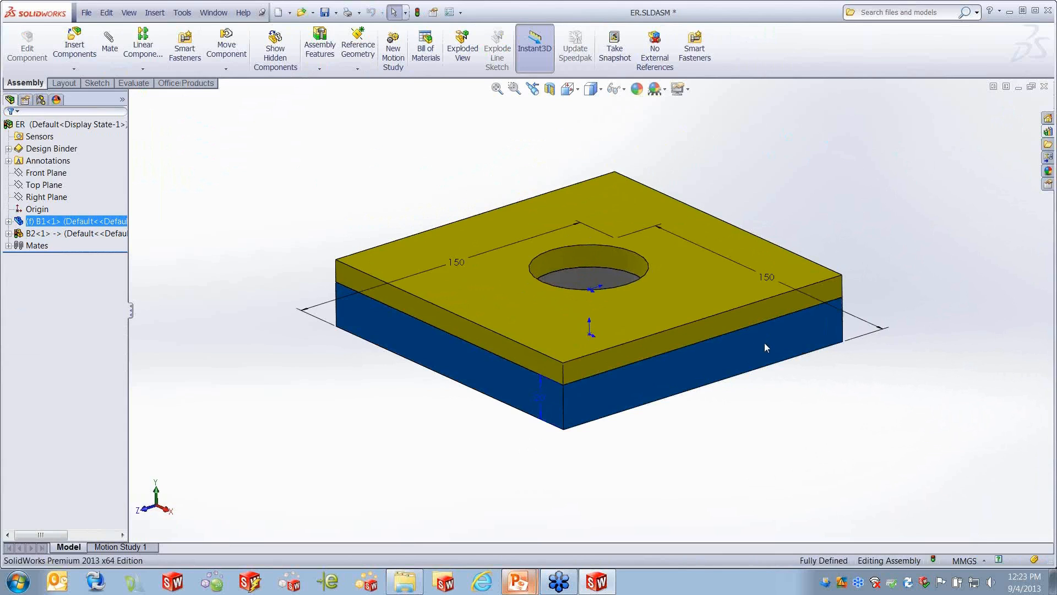
double_click(776, 273)
text(200)
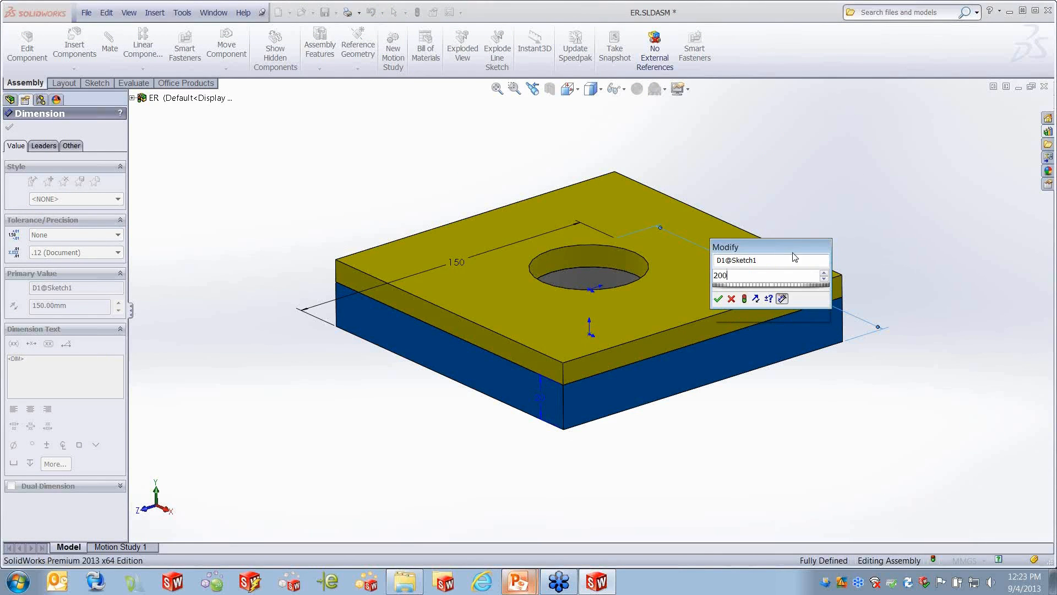
click(744, 299)
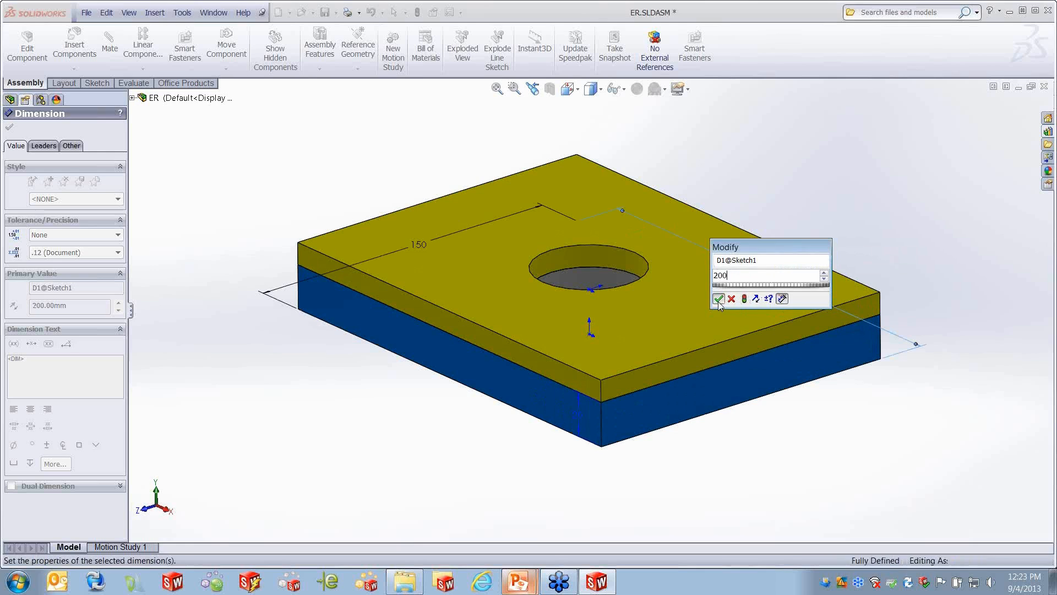
click(718, 298)
Step: Set the diameter of B1's central hole to 75 mm and rebuild the assembly
click(614, 278)
double_click(593, 247)
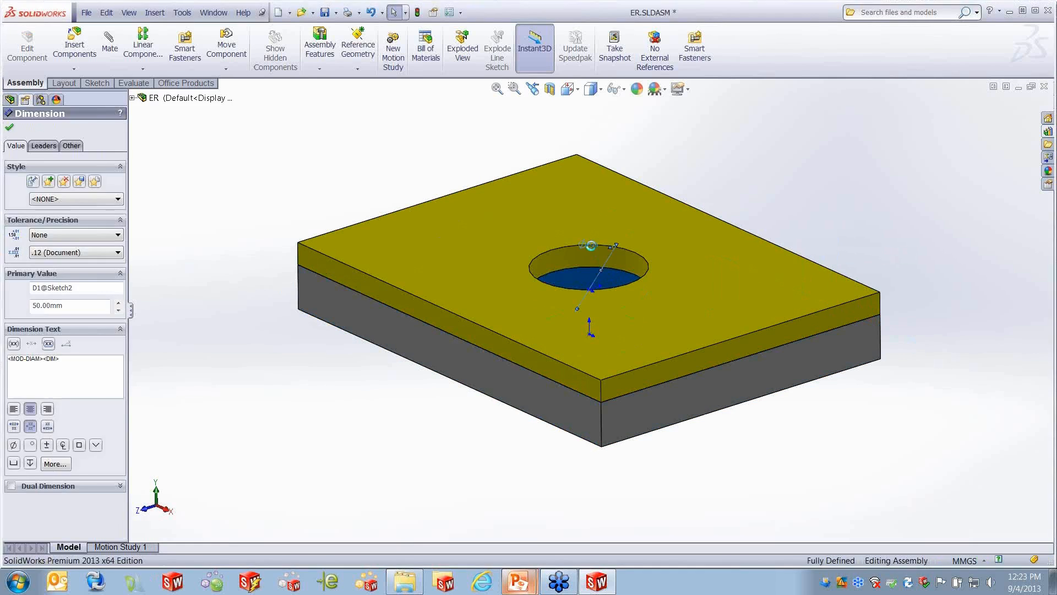
text(75)
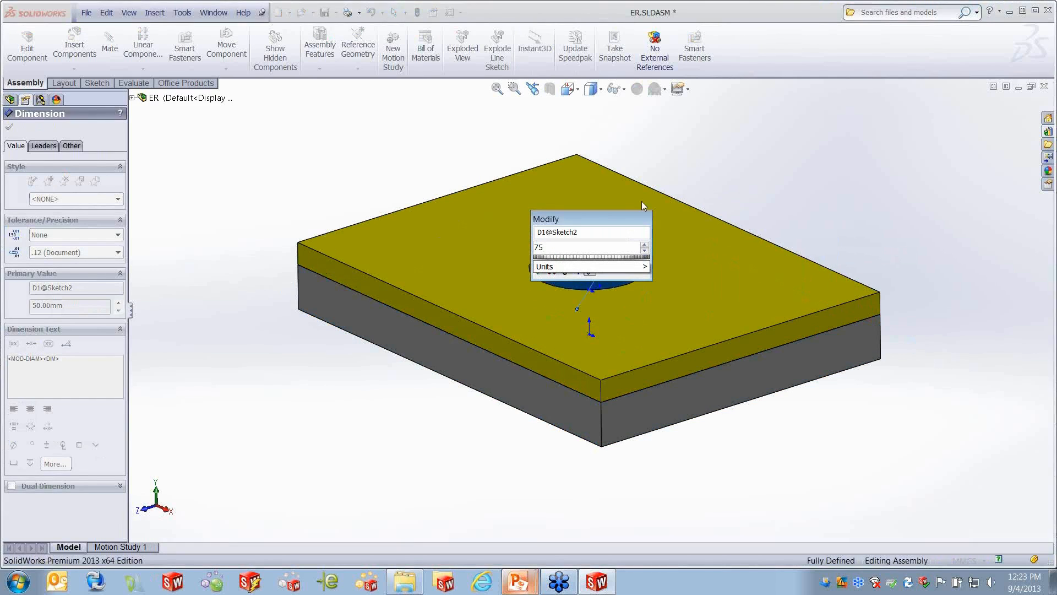
click(568, 272)
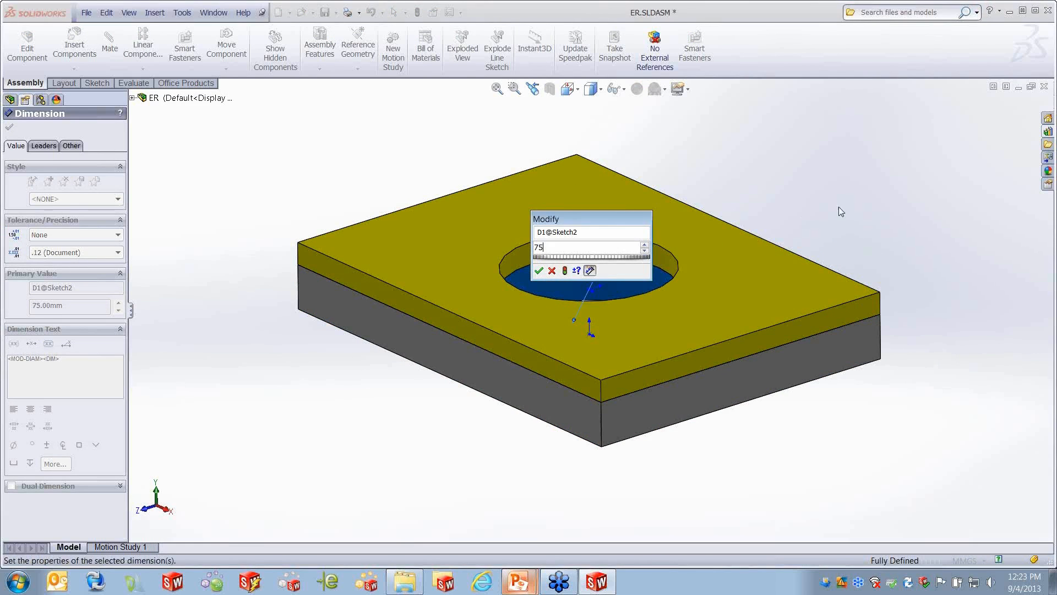
click(540, 271)
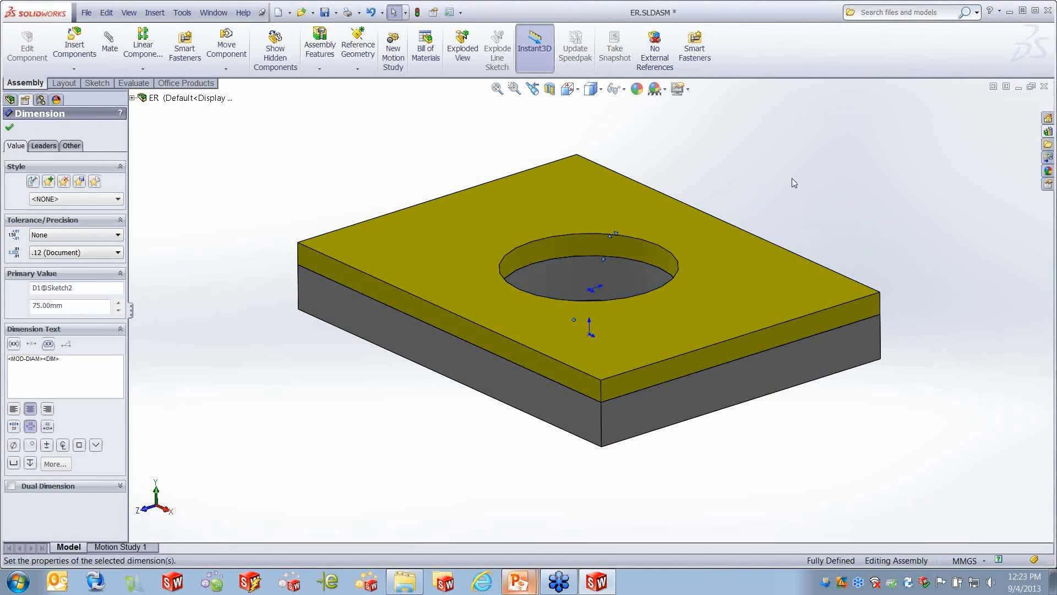
click(793, 180)
middle_drag(809, 179, 848, 294)
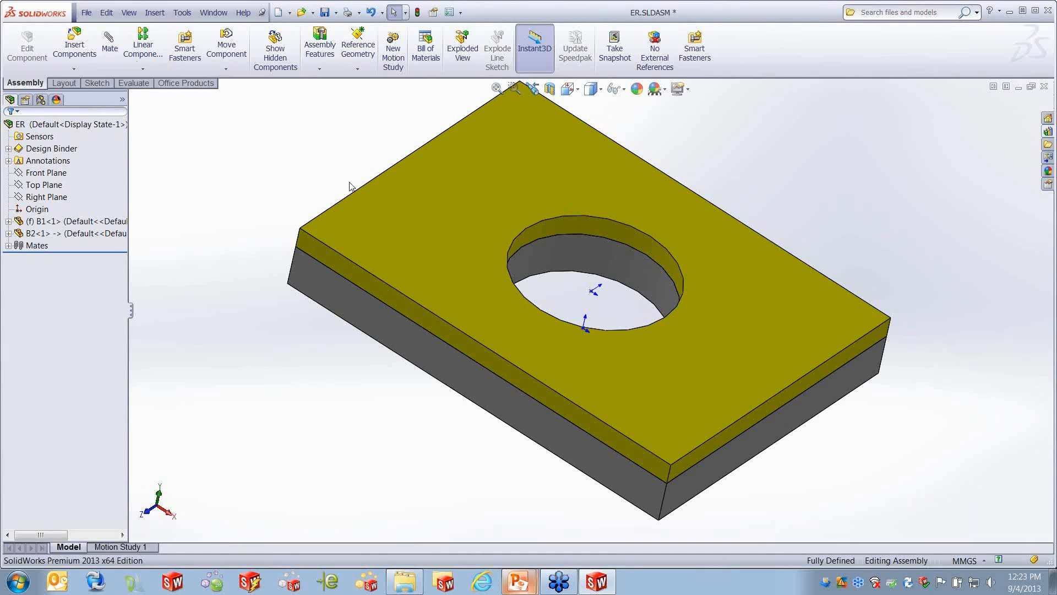
Step: List the ER assembly's referenced files and their folders with Find References
click(89, 14)
click(128, 308)
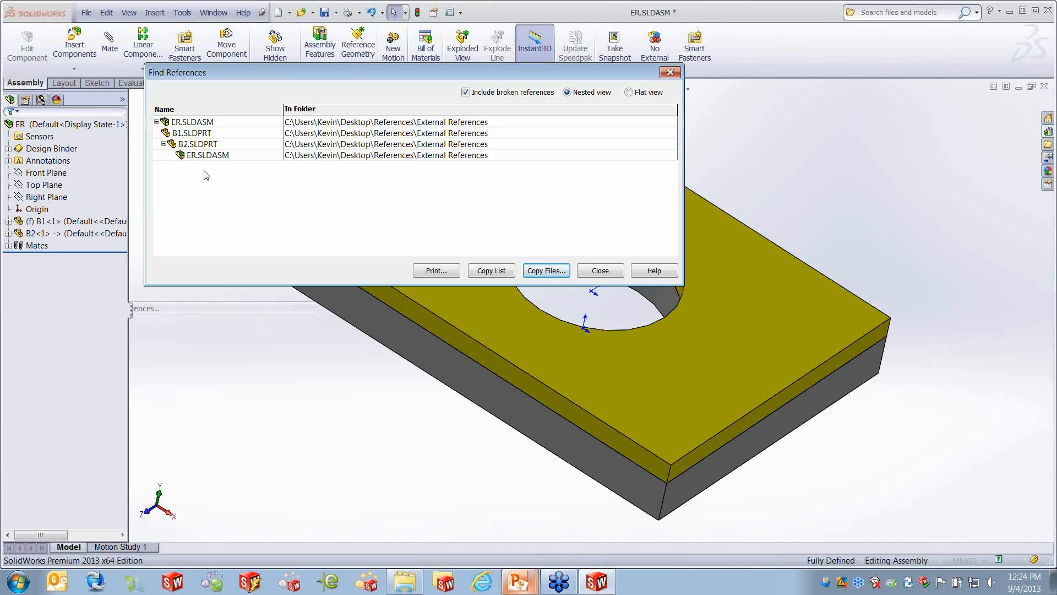
click(616, 274)
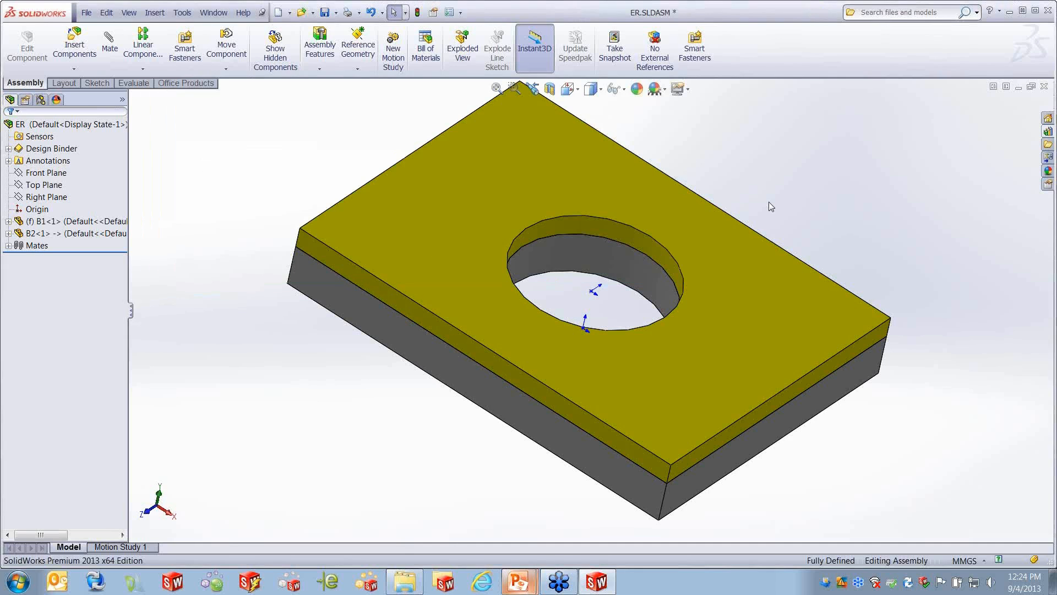
Step: Widen the feature tree to show the full component names and select B2
middle_drag(816, 177, 765, 223)
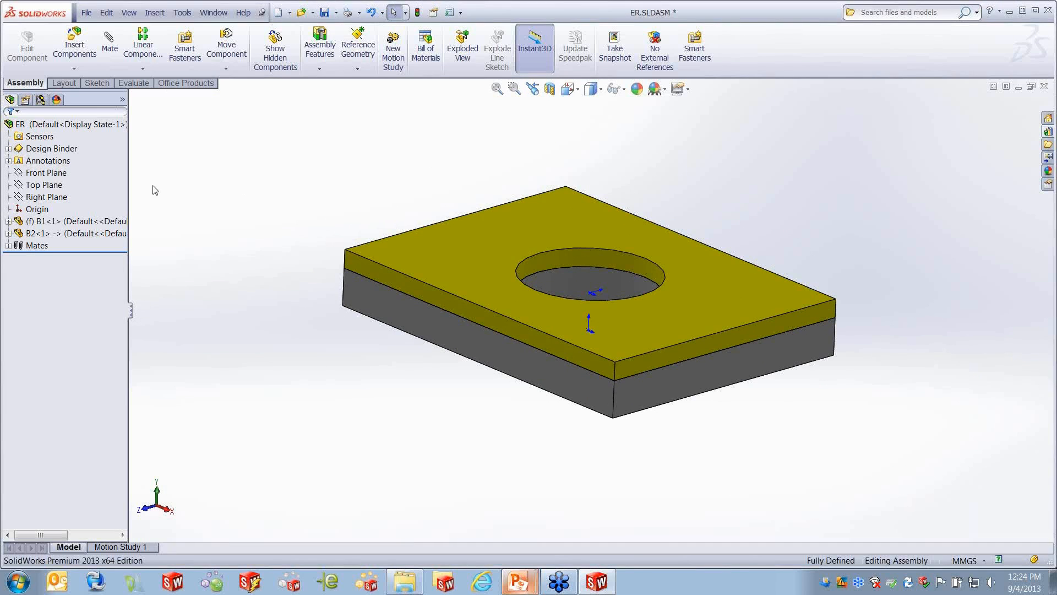
drag(128, 182, 225, 182)
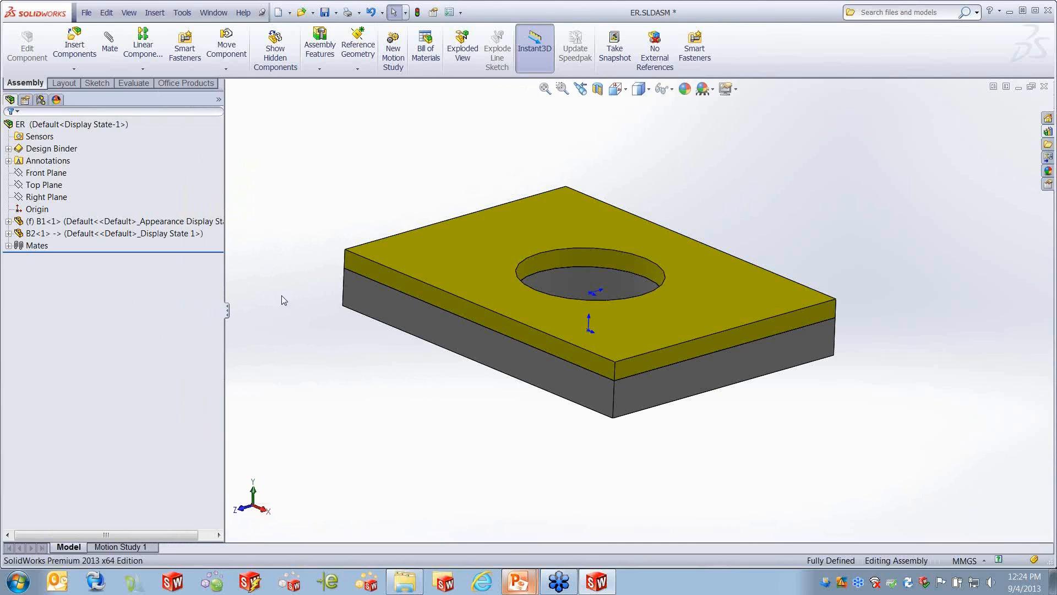
click(61, 235)
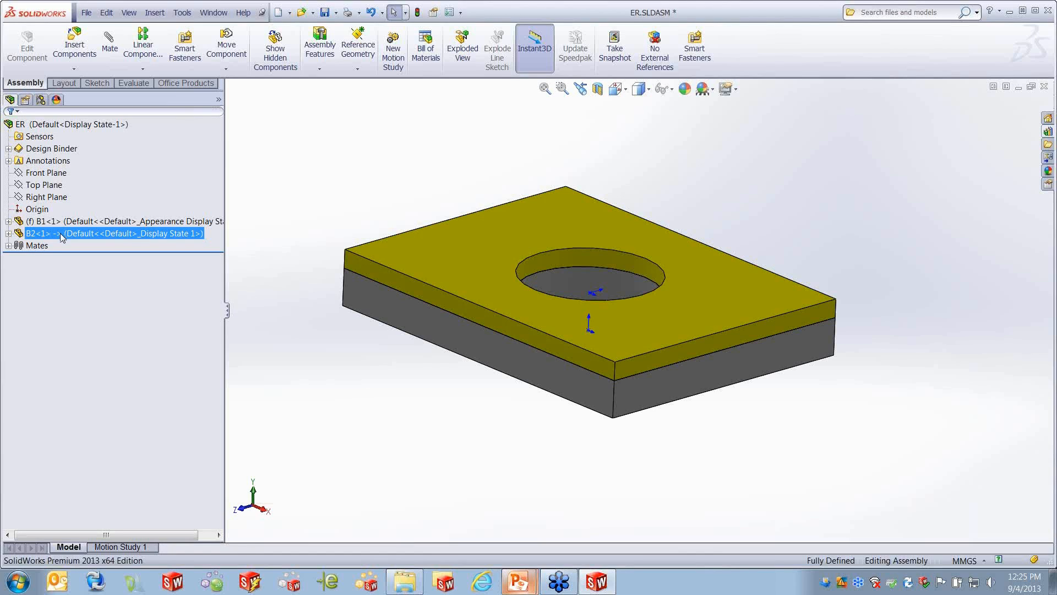
click(70, 125)
right_click(73, 127)
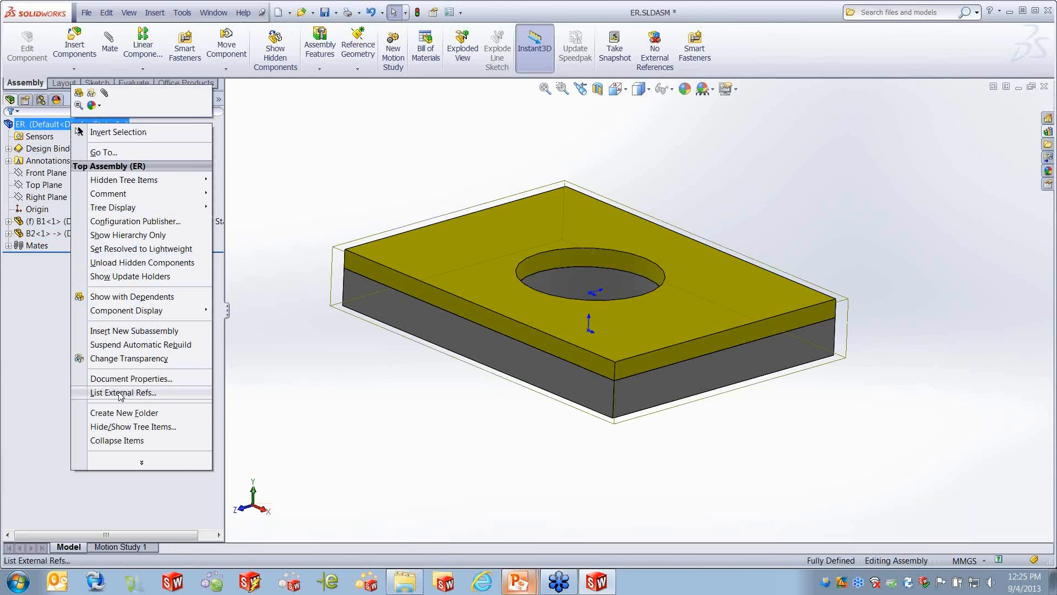
click(303, 382)
Step: List B2's external references and examine the features, statuses and referenced entities down to the Sketch2 entry
right_click(89, 233)
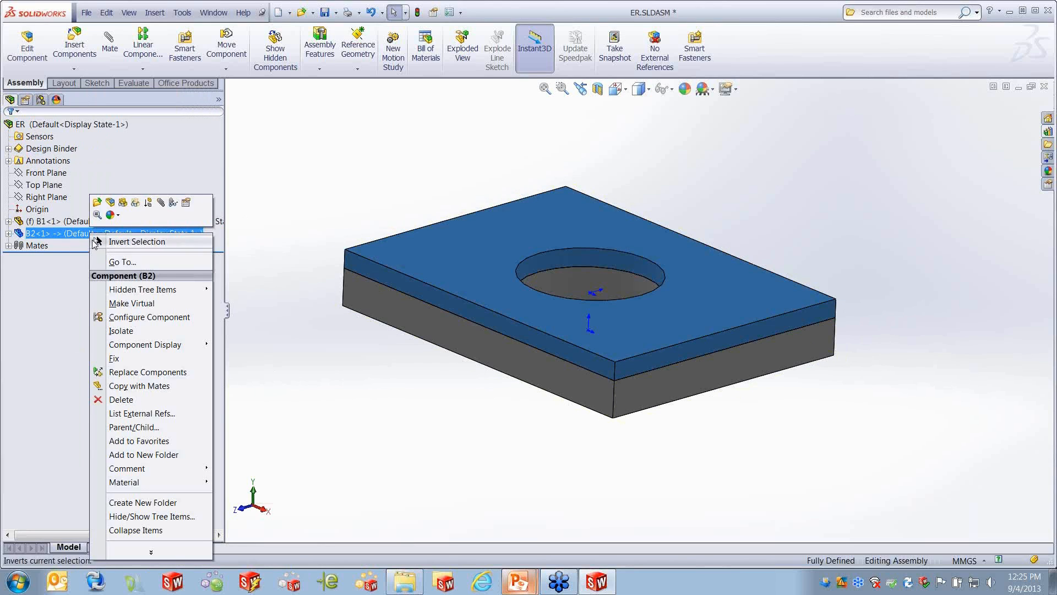
click(148, 414)
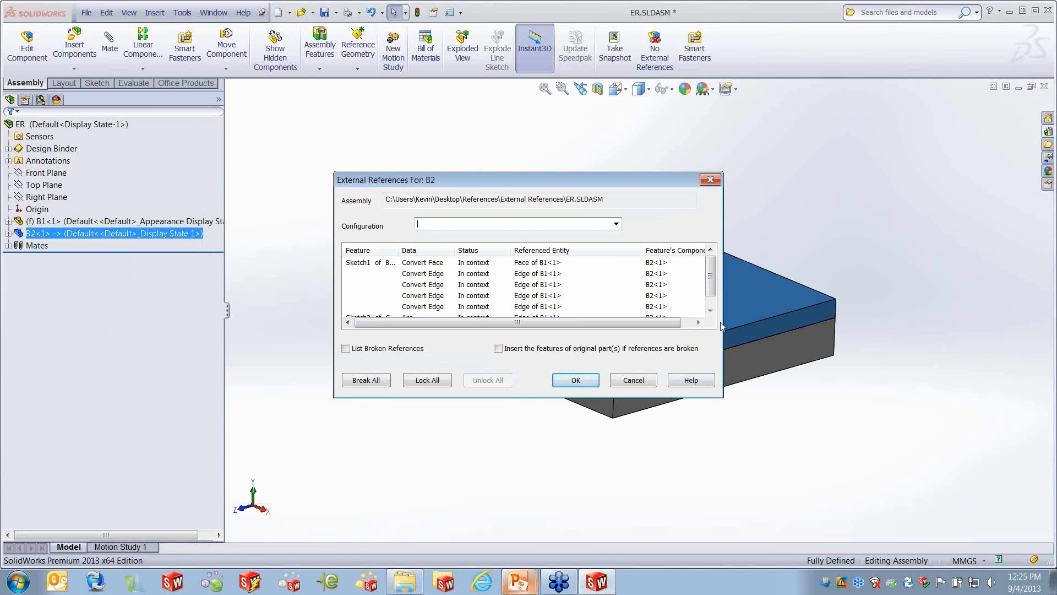
drag(711, 269, 710, 287)
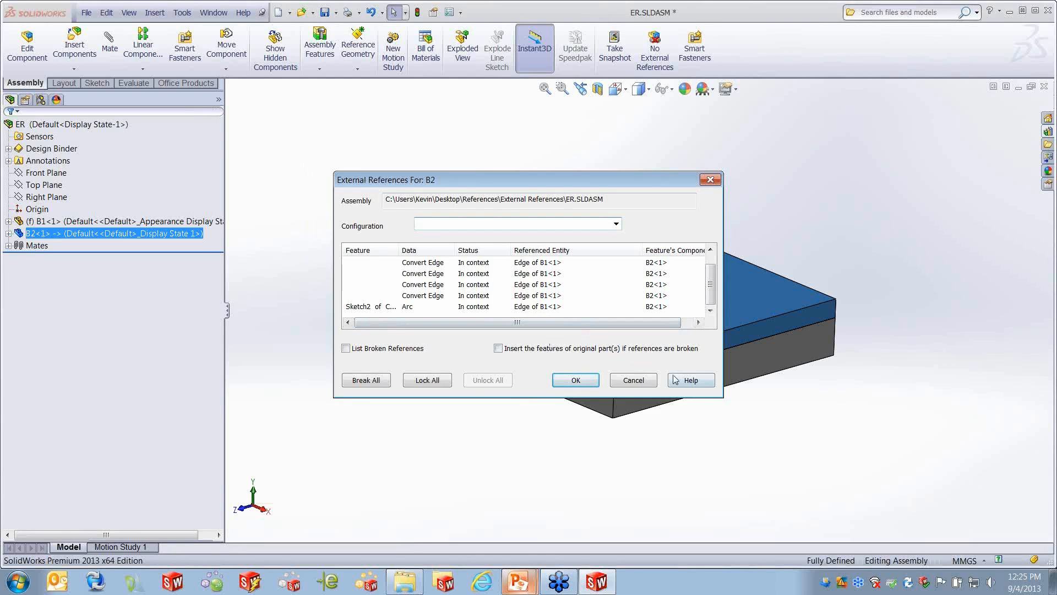
click(634, 381)
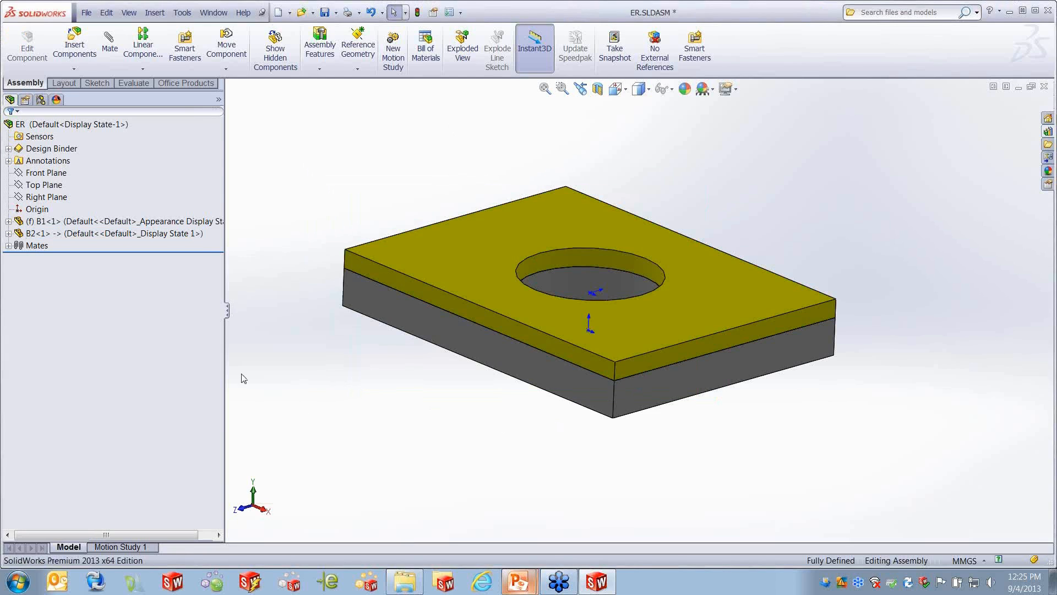
right_click(116, 236)
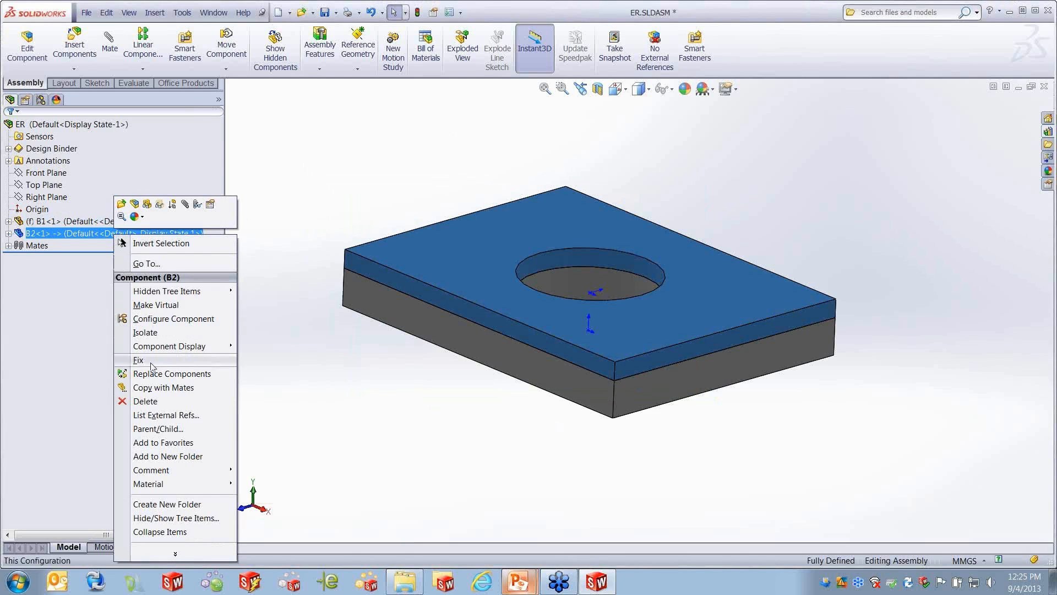
click(380, 412)
middle_drag(310, 341, 323, 381)
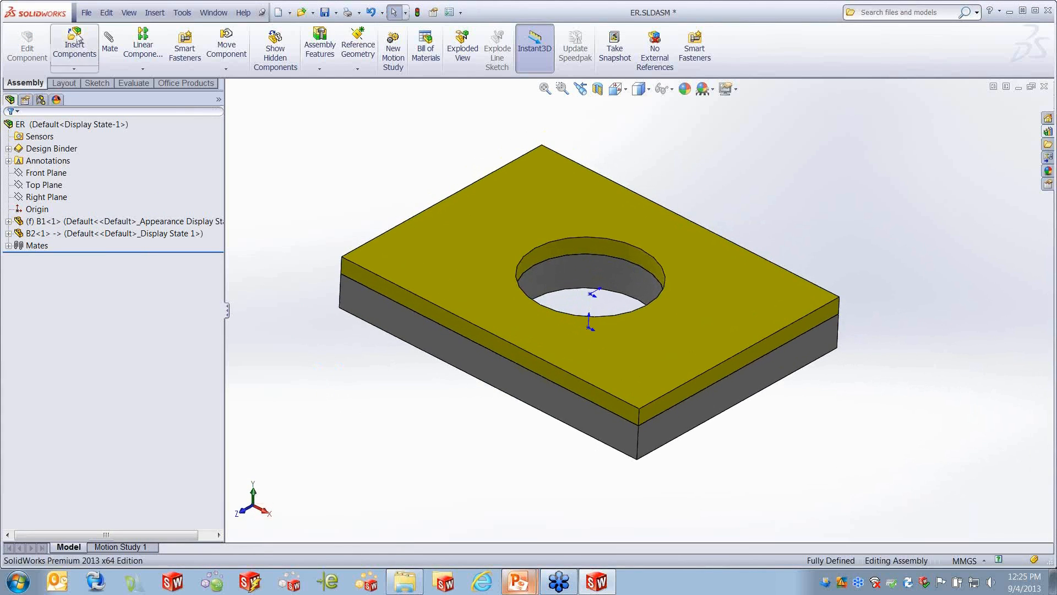
Step: Run Find References on the ER assembly and examine how ER.SLDASM is nested beneath B2.SLDPRT
click(87, 13)
click(135, 310)
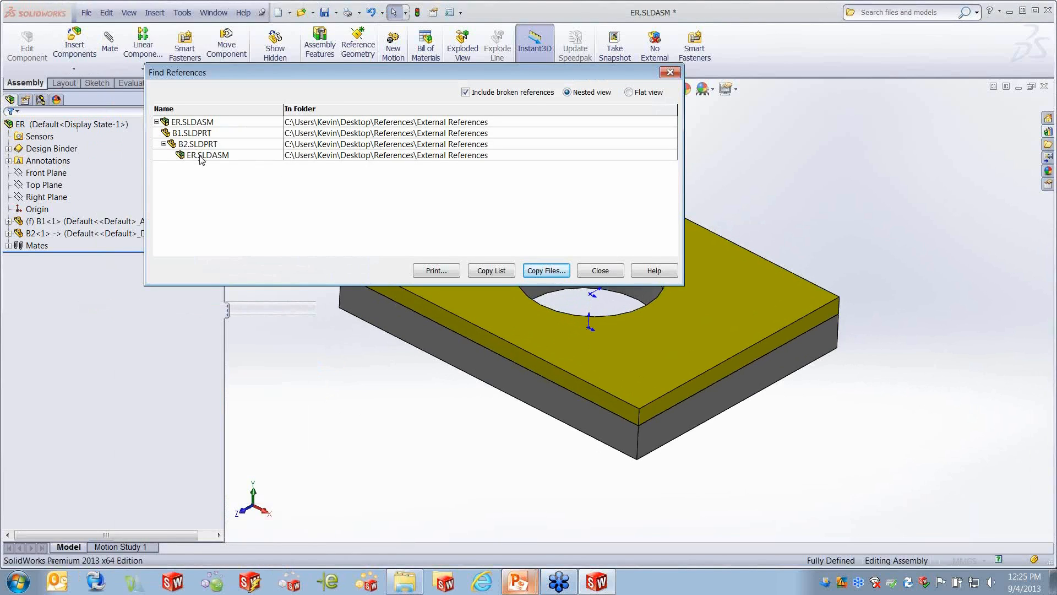
click(609, 273)
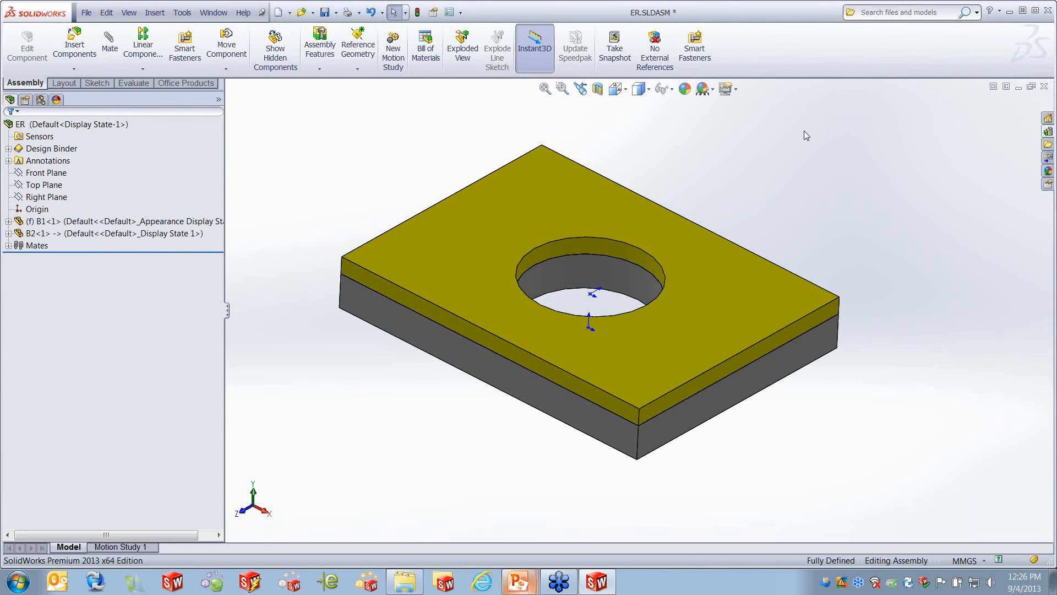
Step: Open the recently used clip assy.SLDASM assembly and return to the ER assembly
click(86, 12)
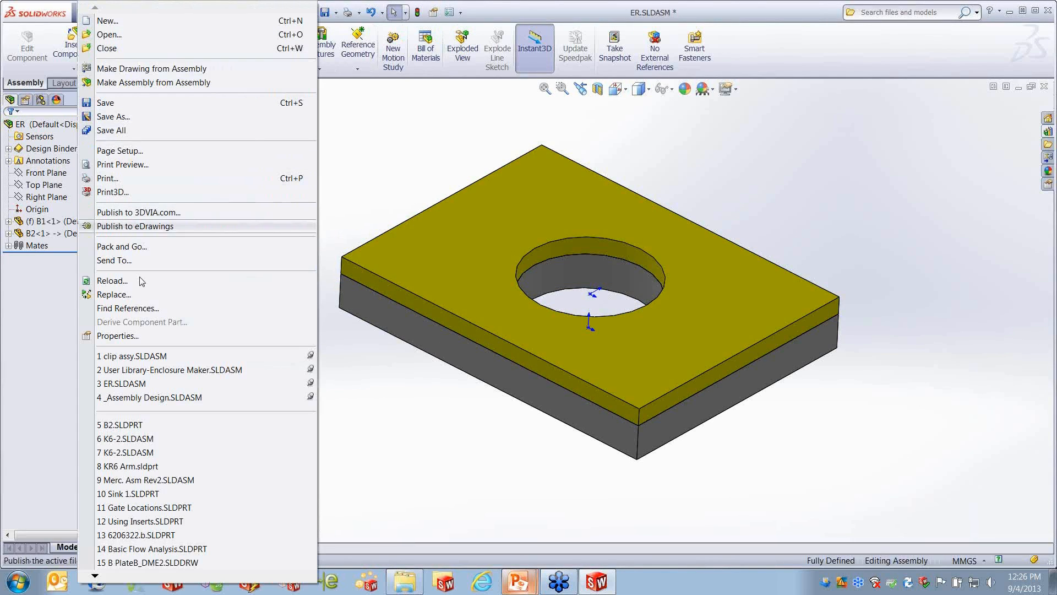
click(151, 357)
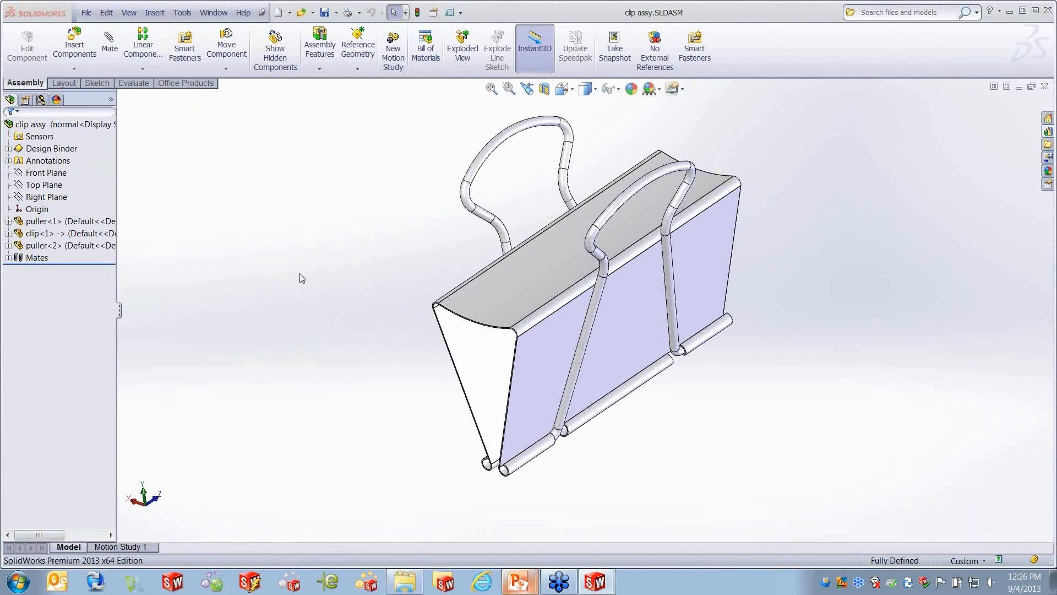
click(213, 13)
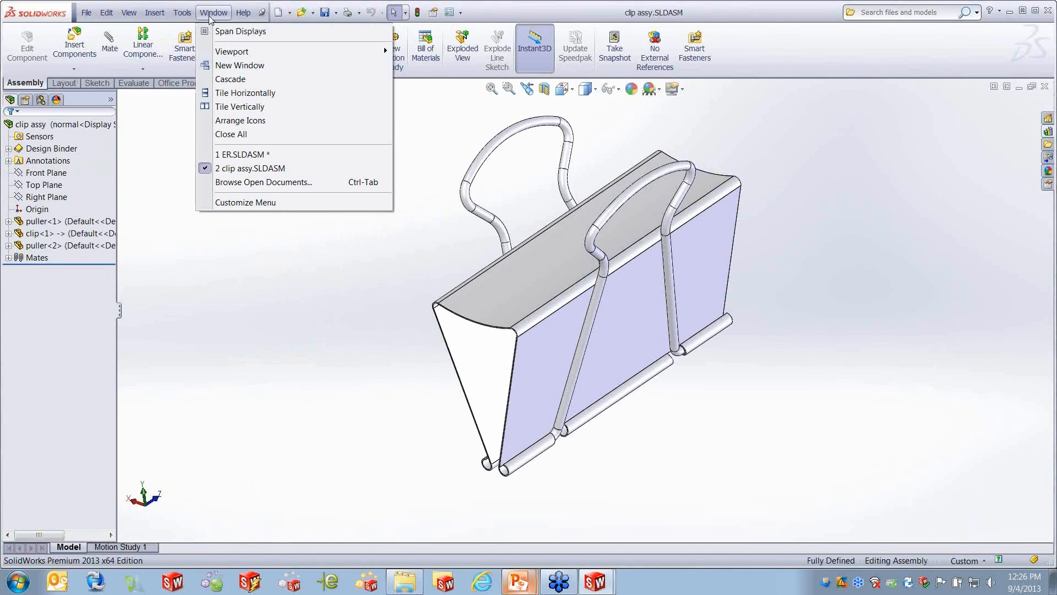
click(248, 150)
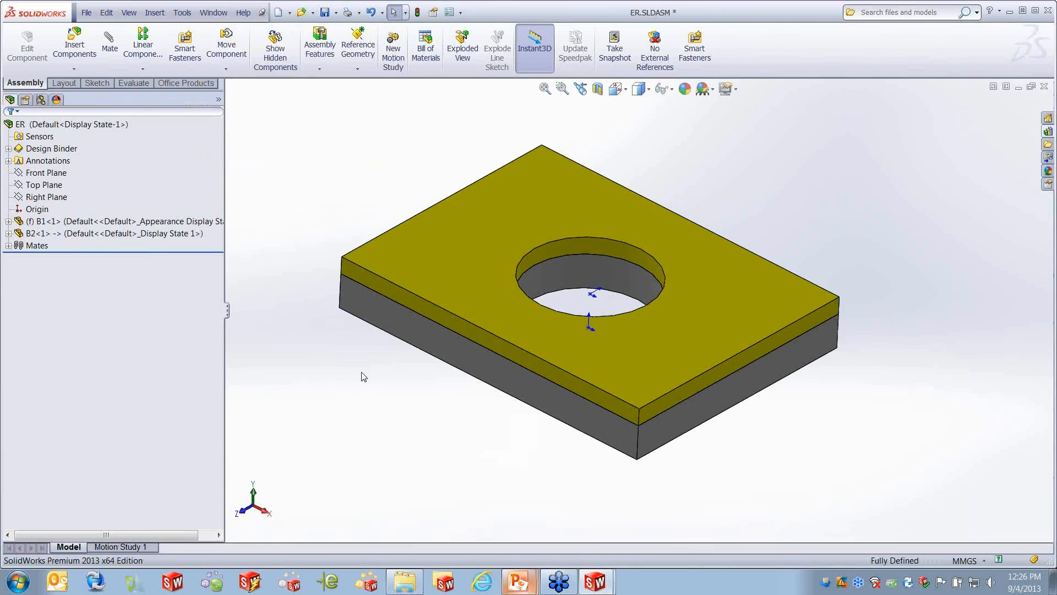
middle_drag(360, 369, 363, 376)
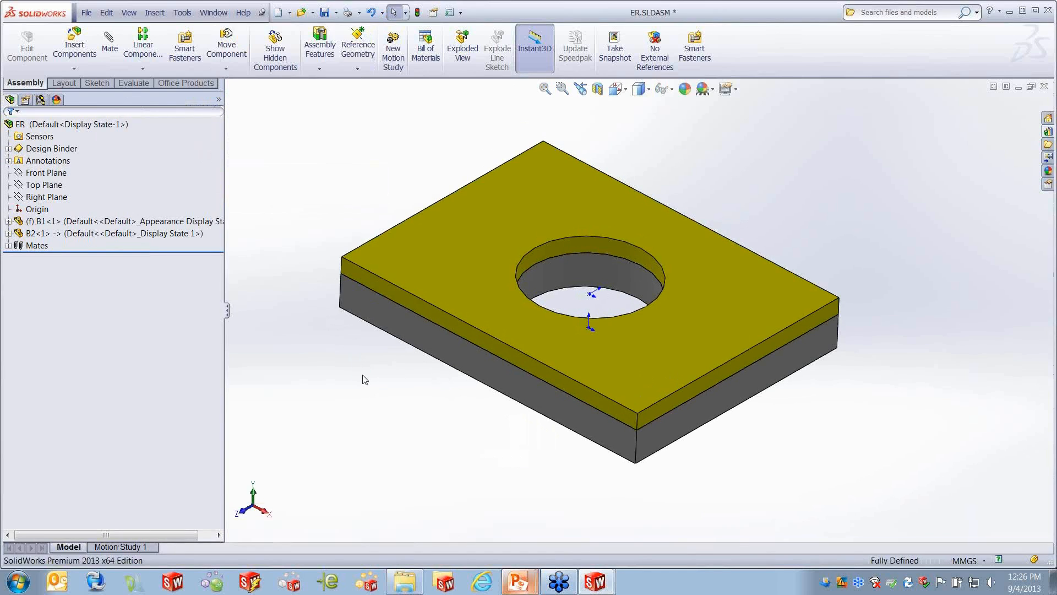
Step: List B2's external references and examine the Sketch1 and Sketch2 entries with their statuses
click(77, 234)
right_click(77, 234)
click(138, 397)
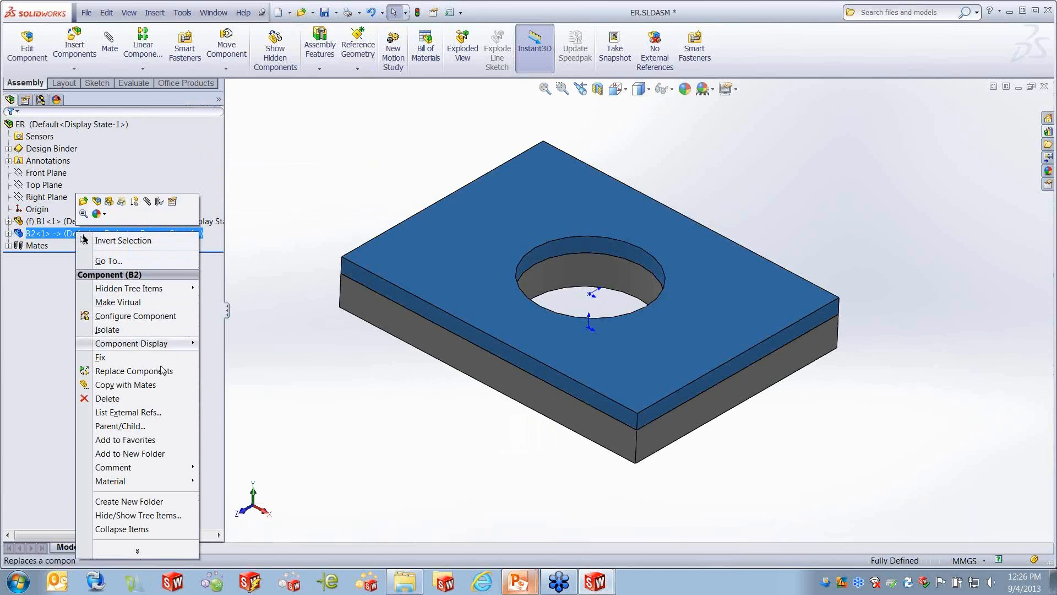
click(110, 341)
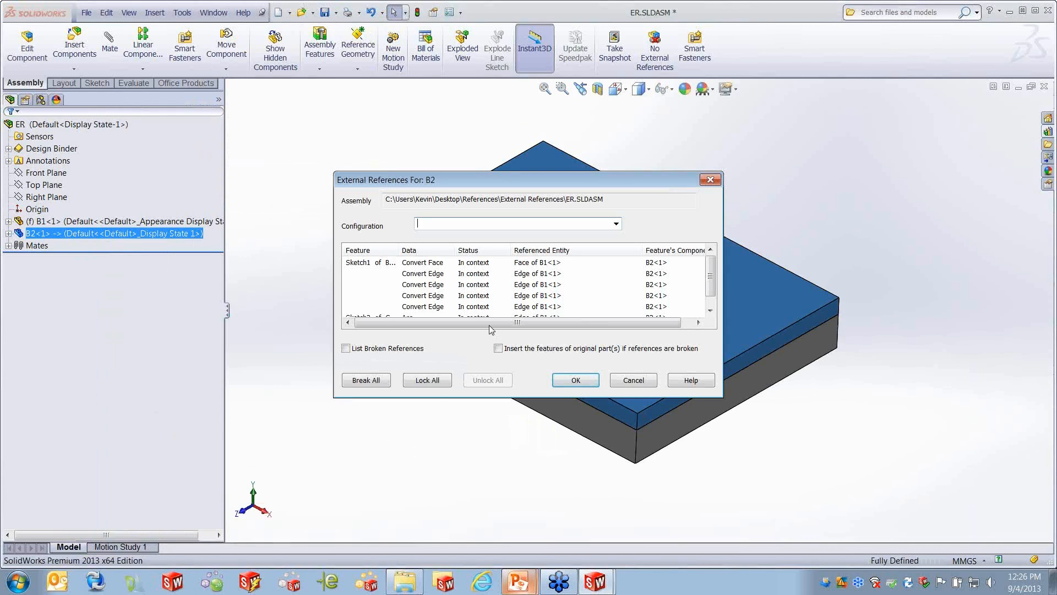
click(384, 263)
drag(710, 286, 710, 303)
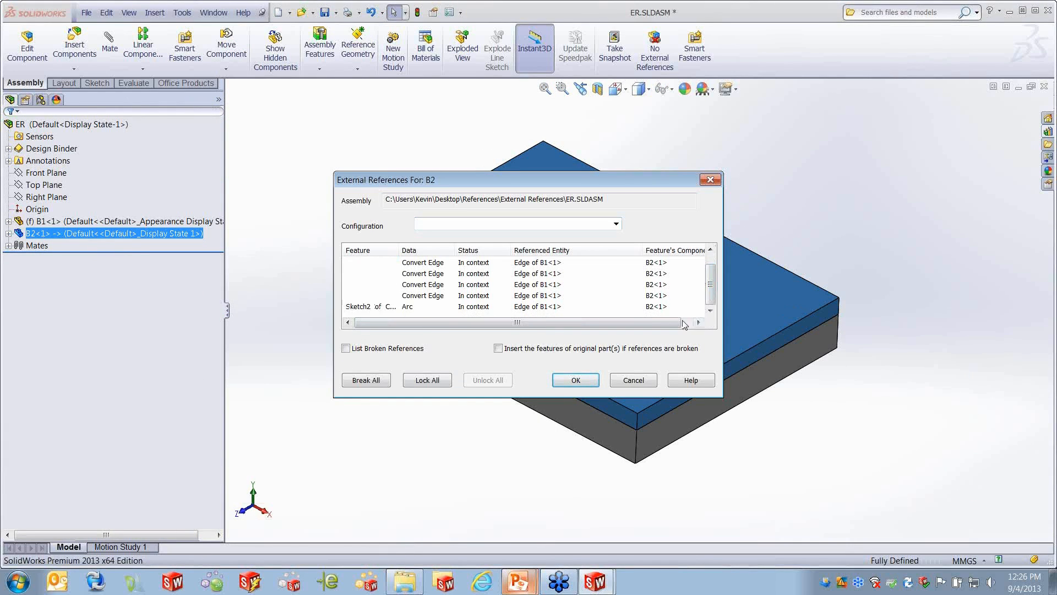
click(377, 307)
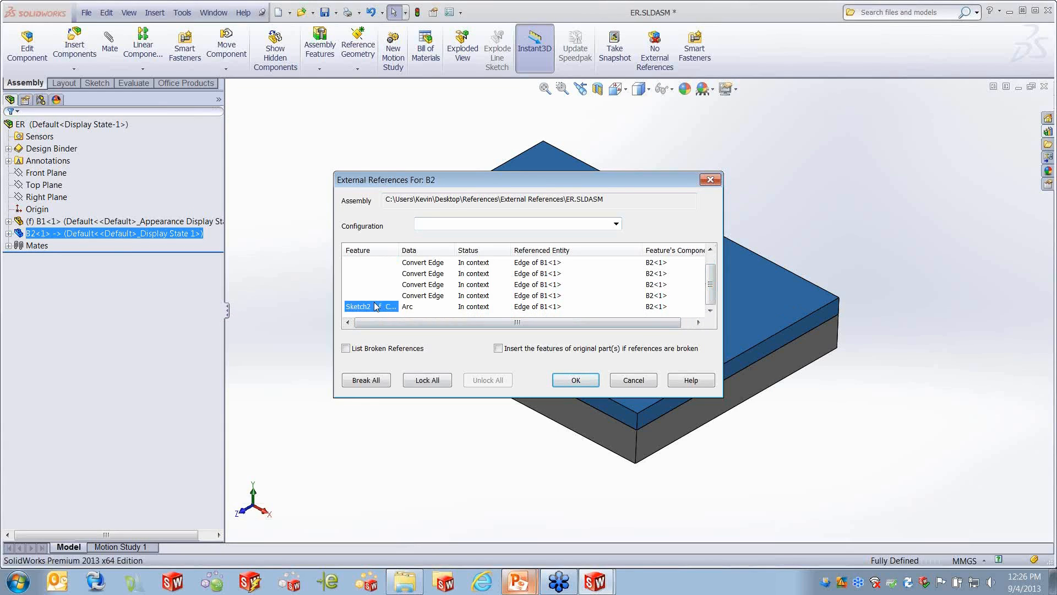
Step: Lock all external references of B2 and close its reference list
click(432, 381)
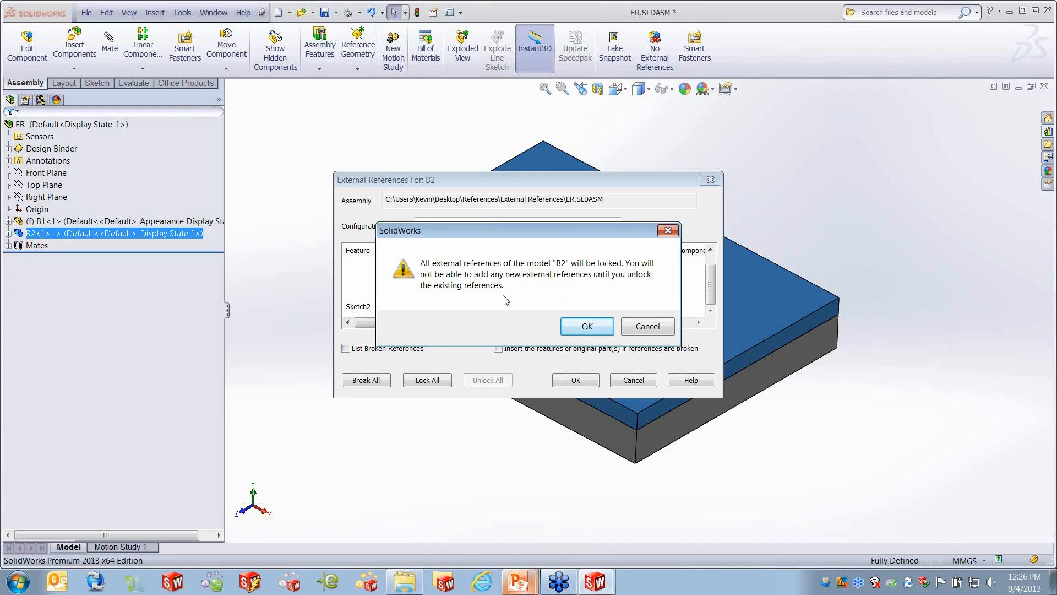
click(587, 326)
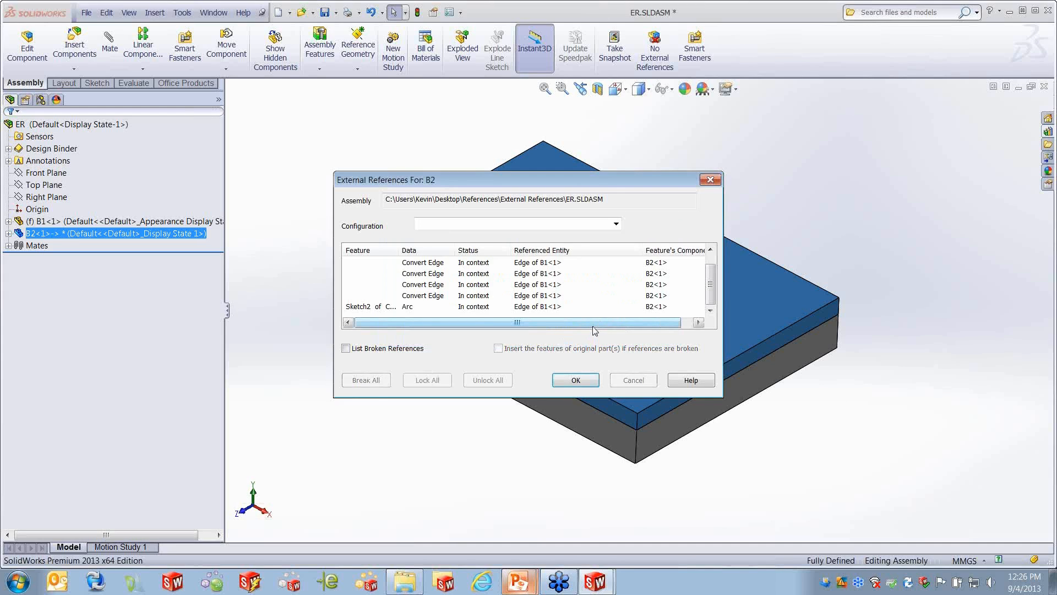
click(575, 380)
click(62, 235)
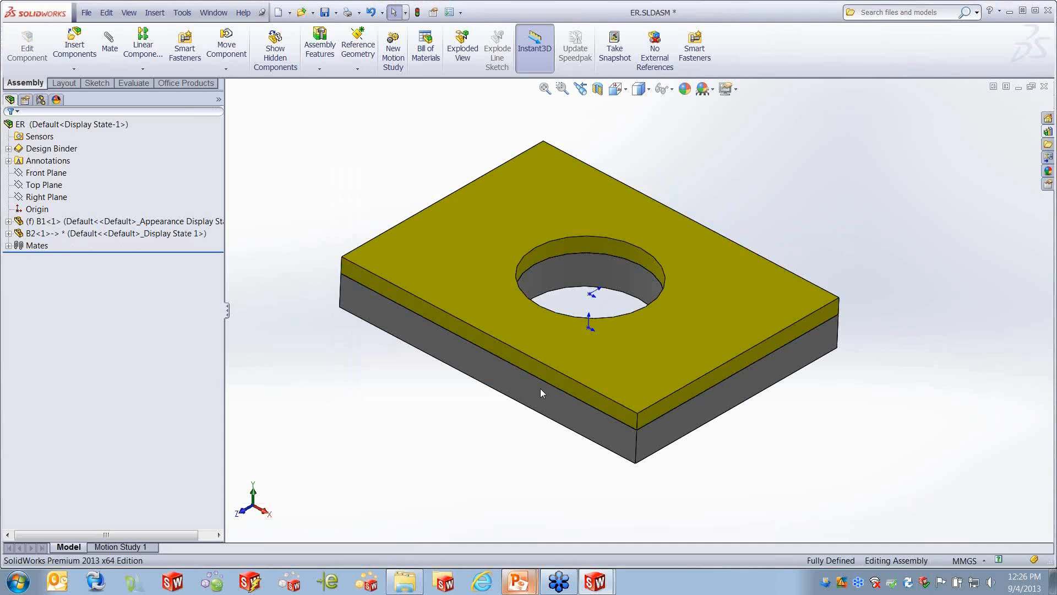
Step: Set the hole diameter in the lower plate B1 to 50 mm and rebuild the ER assembly
double_click(608, 289)
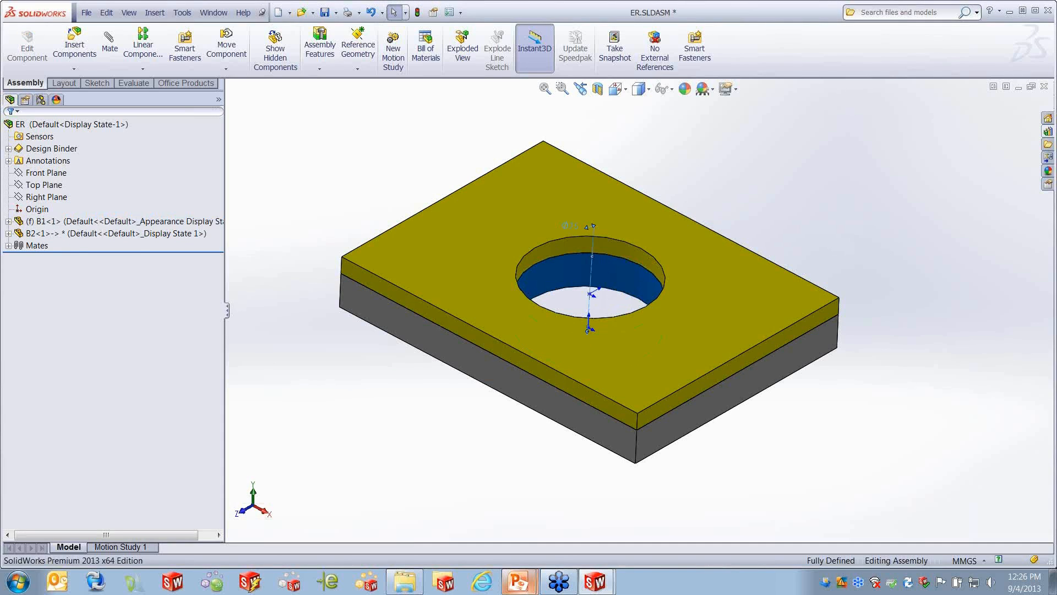
double_click(576, 220)
text(50)
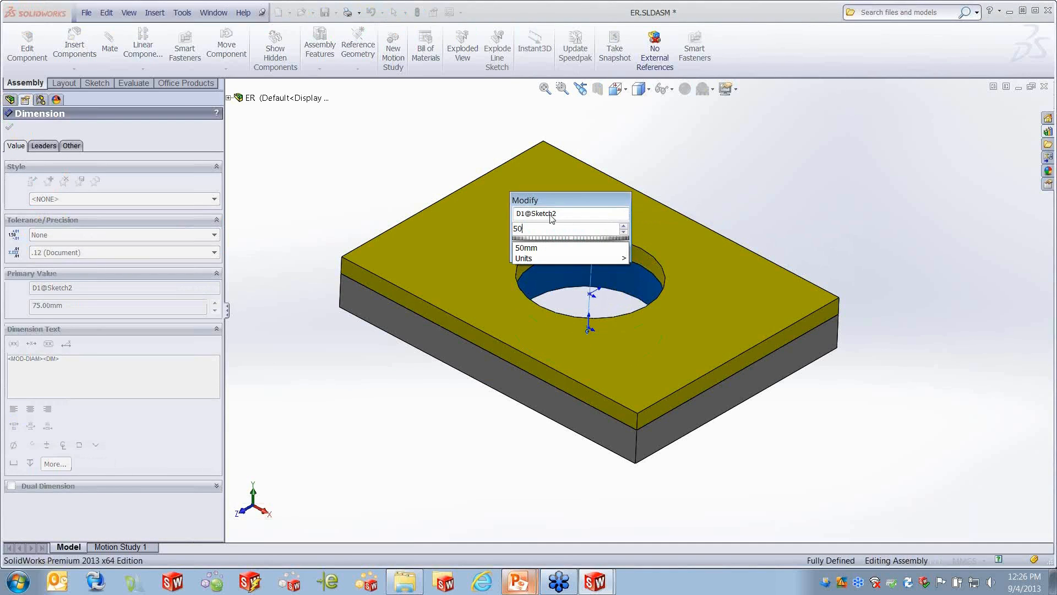
click(544, 252)
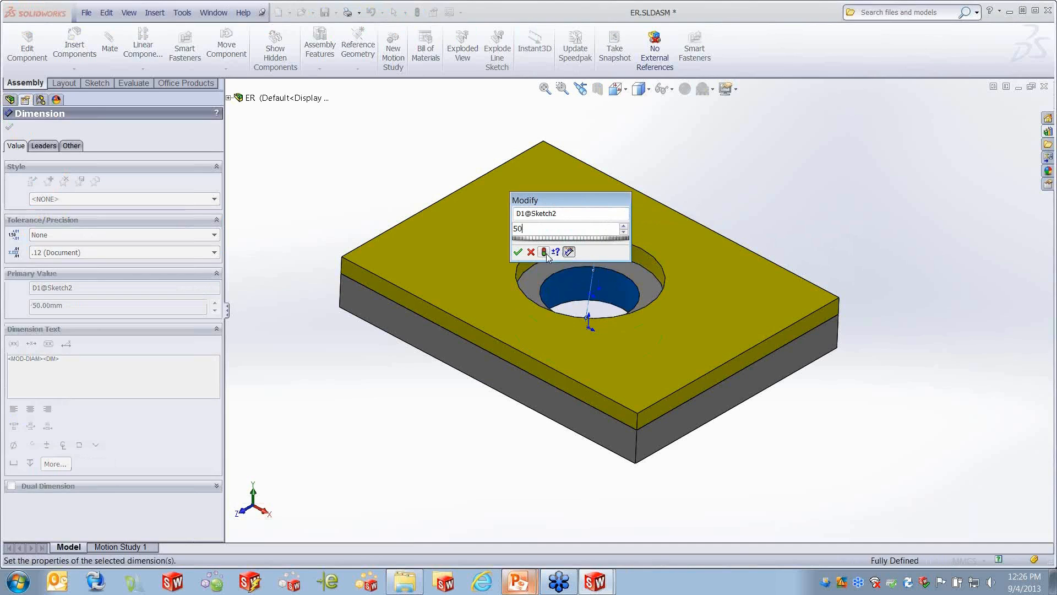
click(518, 252)
click(857, 161)
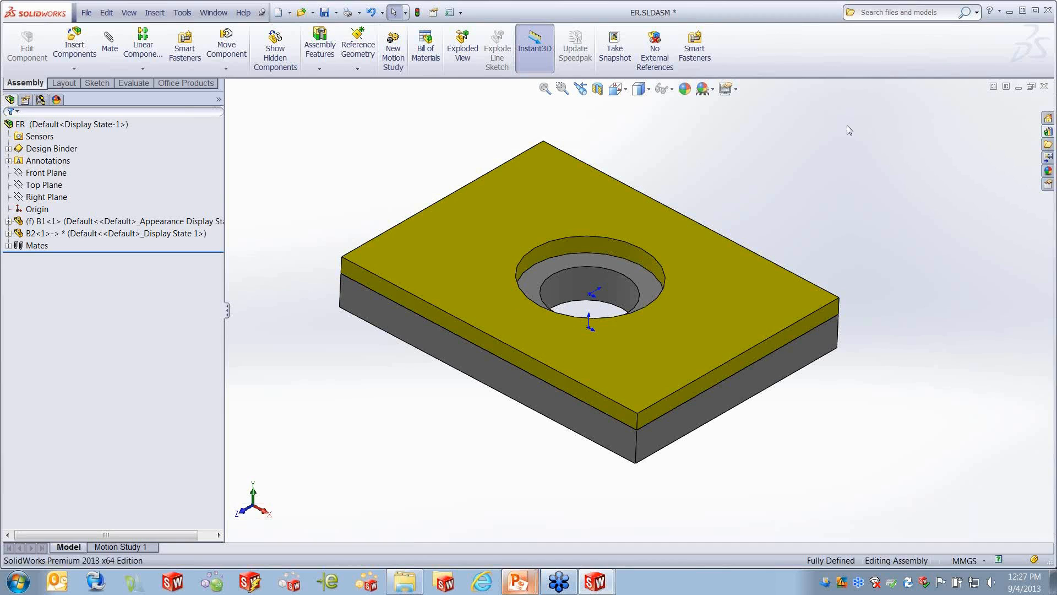
Step: Unlock all external references of B2 so its hole follows B1 again
right_click(79, 233)
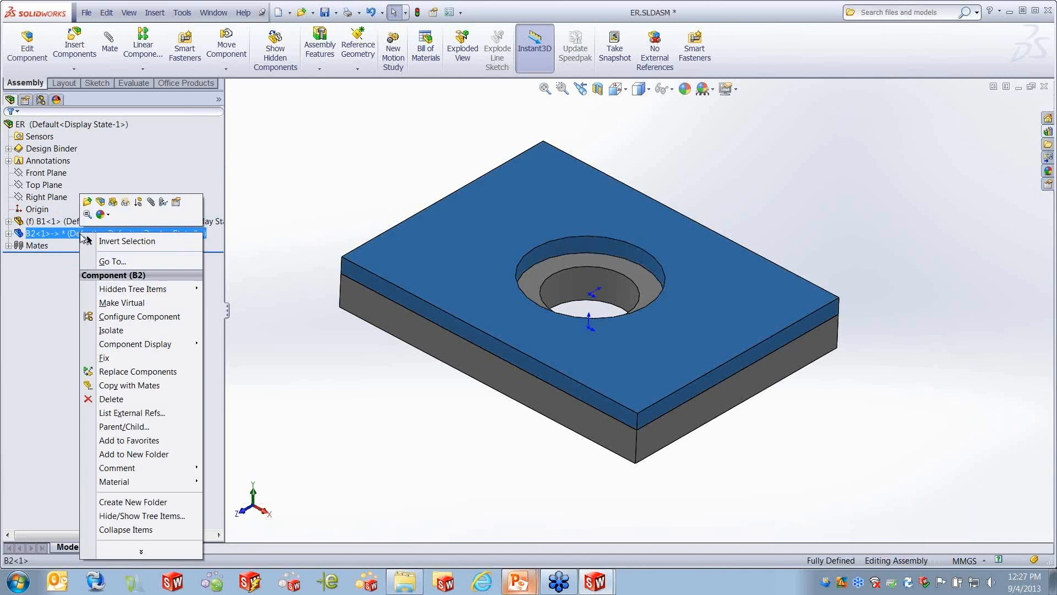
click(159, 412)
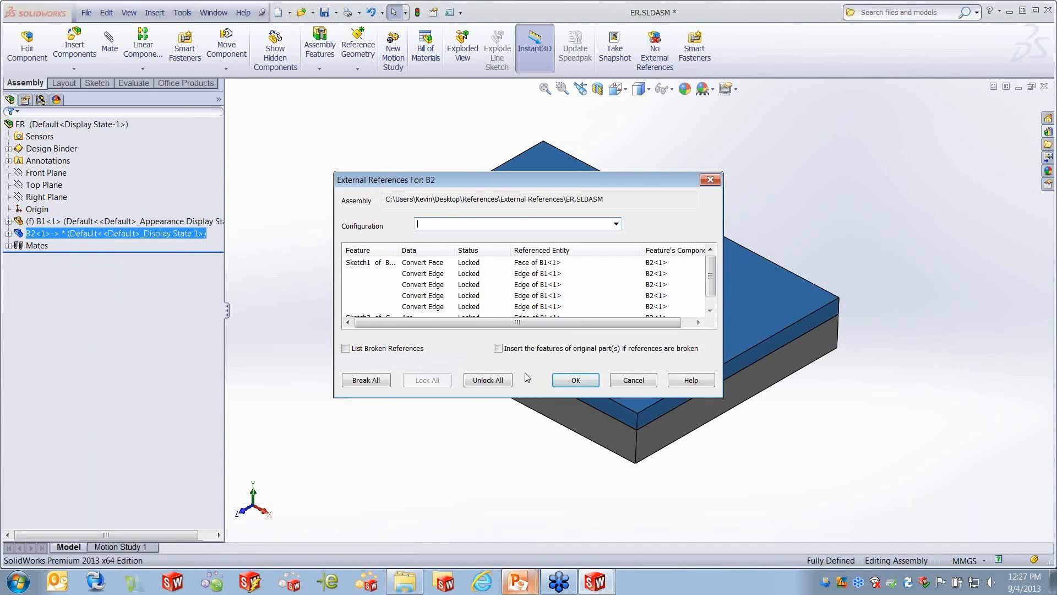
click(488, 380)
drag(557, 183, 531, 263)
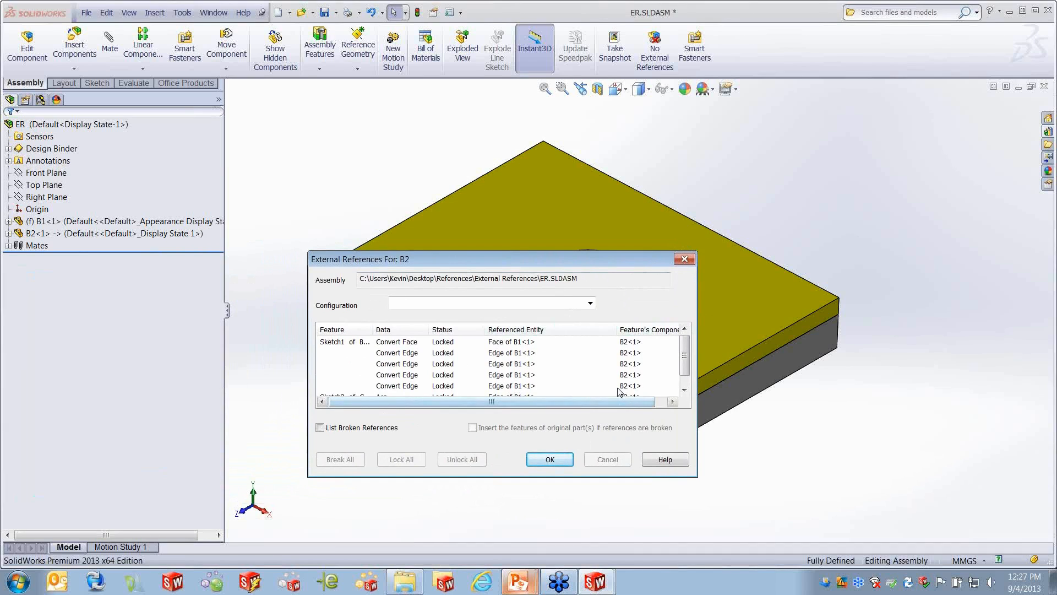
click(550, 460)
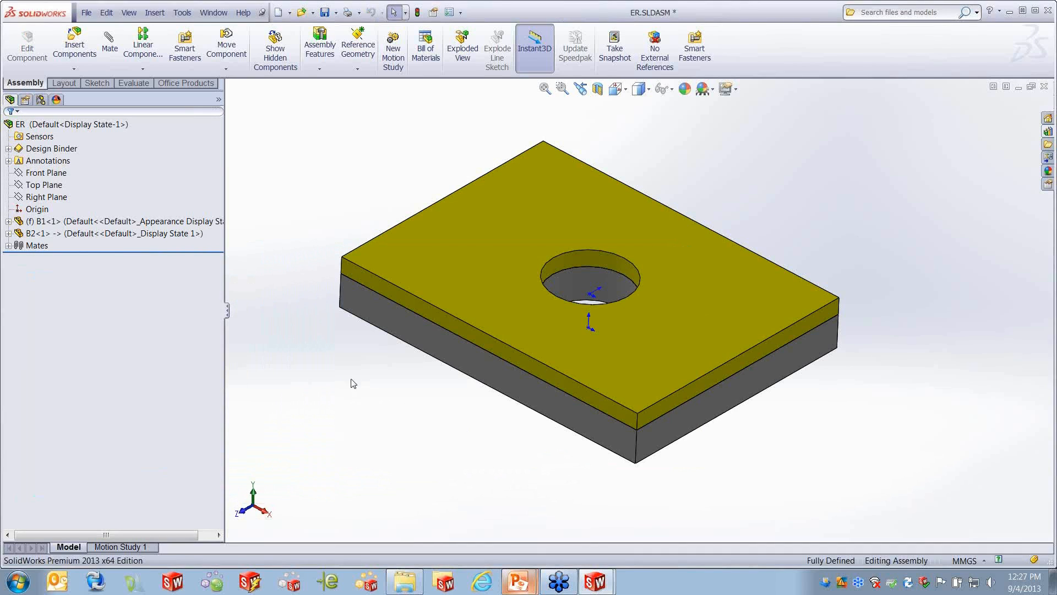
Step: Try to show the update holders in the ER assembly's feature tree
right_click(58, 126)
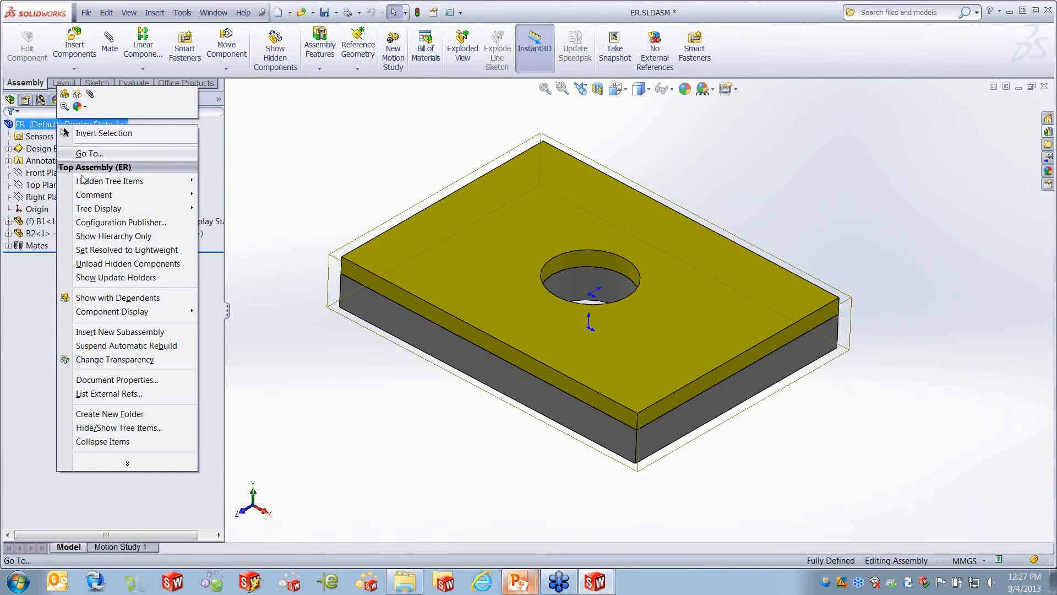
click(131, 280)
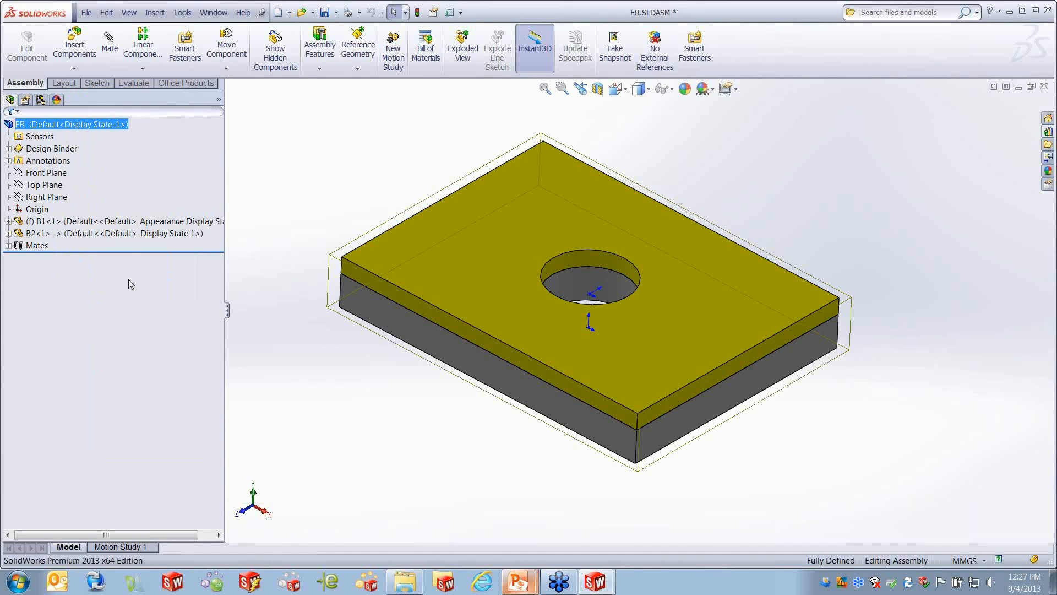
click(321, 337)
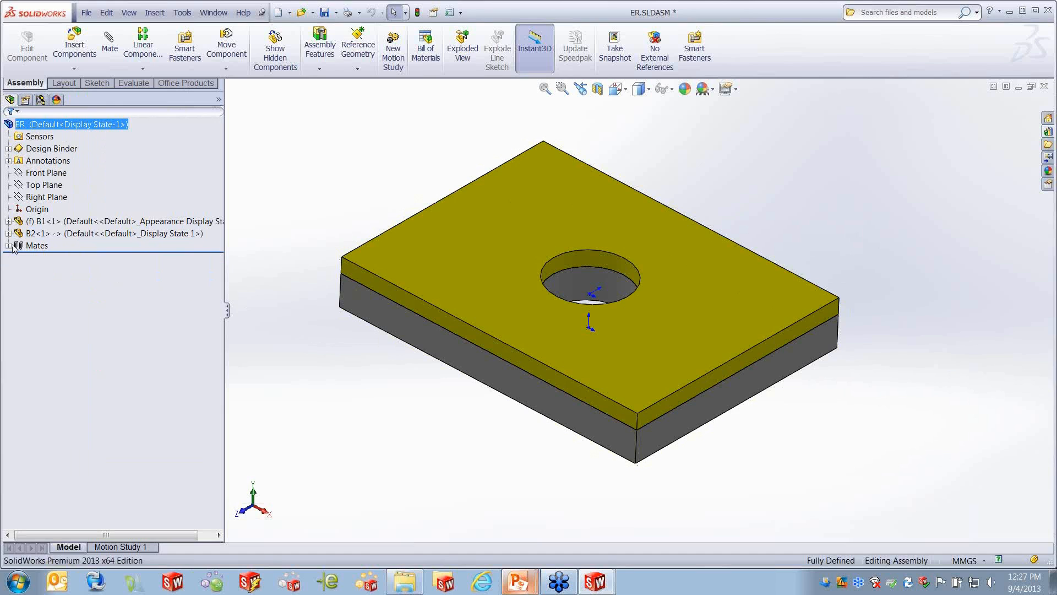
right_click(62, 126)
click(123, 272)
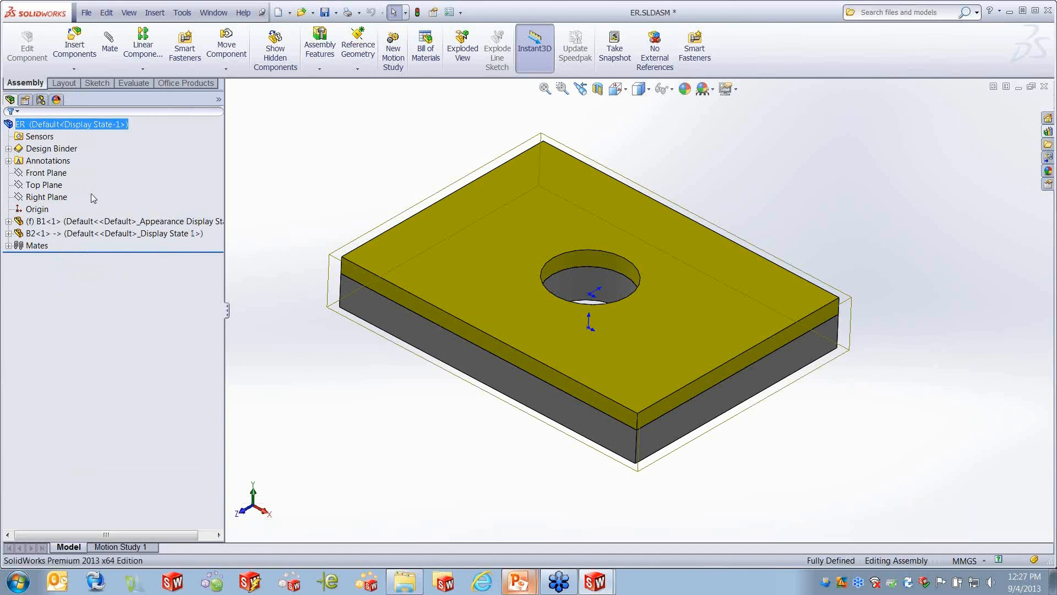
right_click(47, 123)
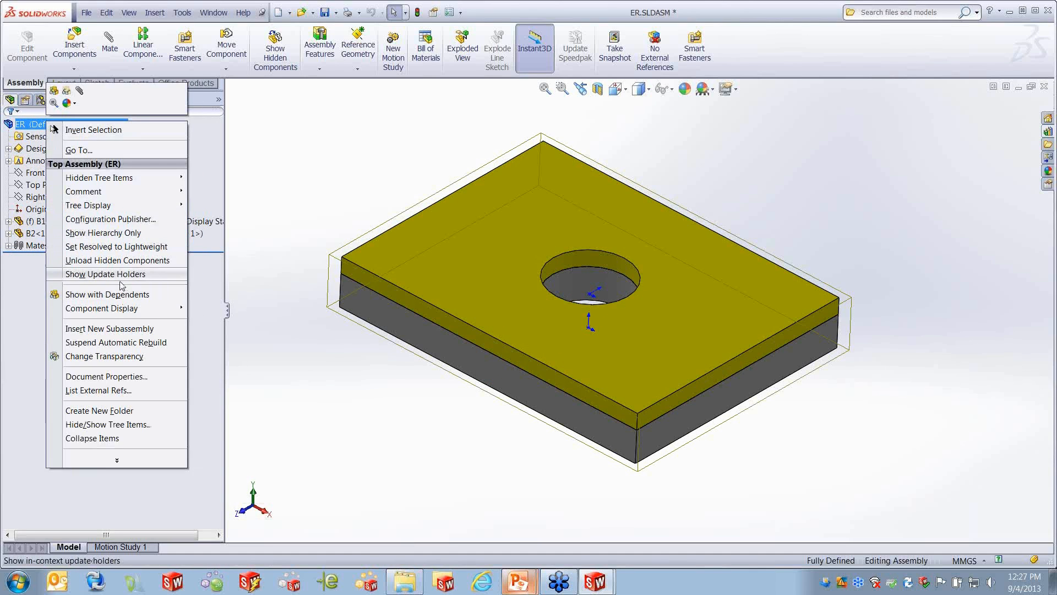
click(121, 277)
click(353, 375)
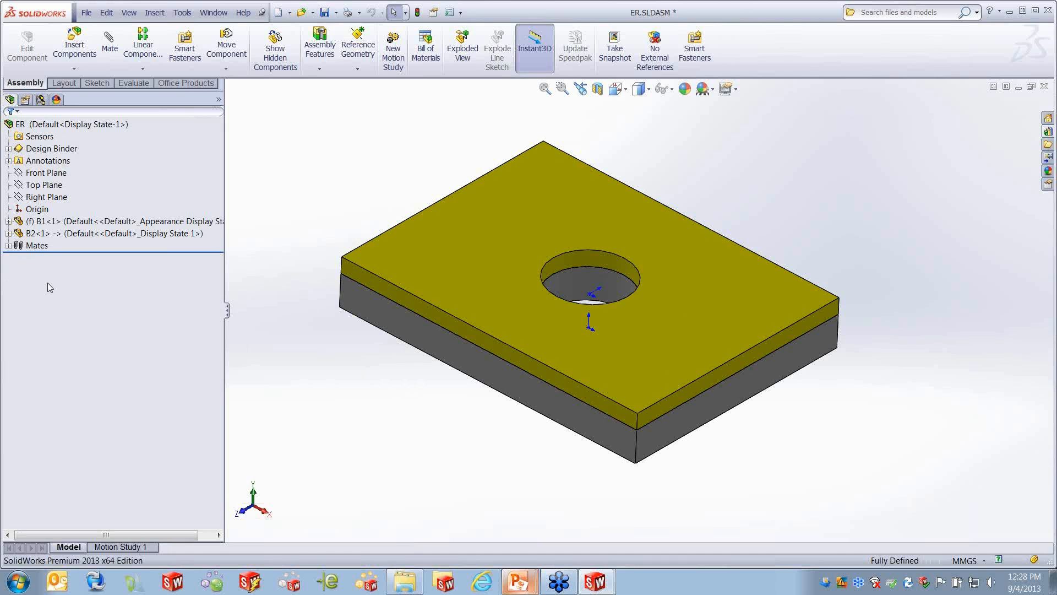
Step: Switch to clip assy.SLDASM with its update holders shown and examine Update Sketch4 and Update Sketch2 in clip
click(86, 12)
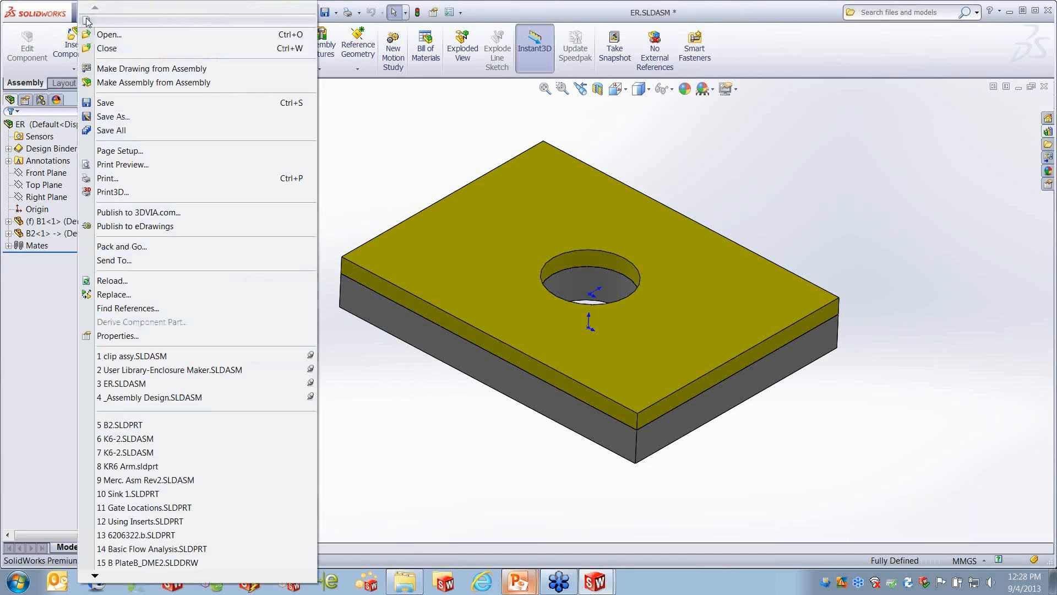
click(137, 357)
click(59, 270)
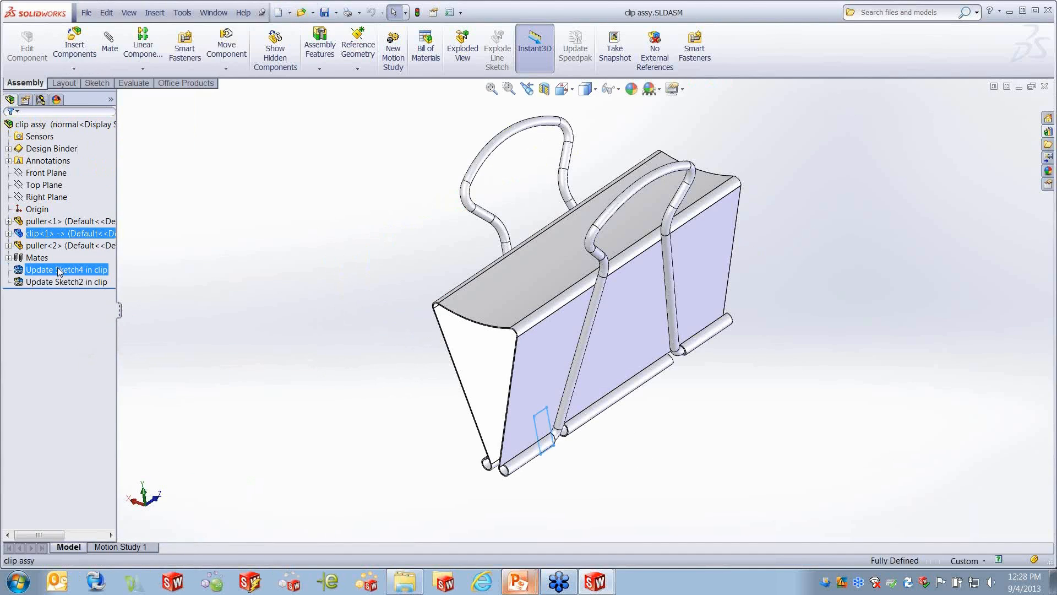
ctrl+click(61, 282)
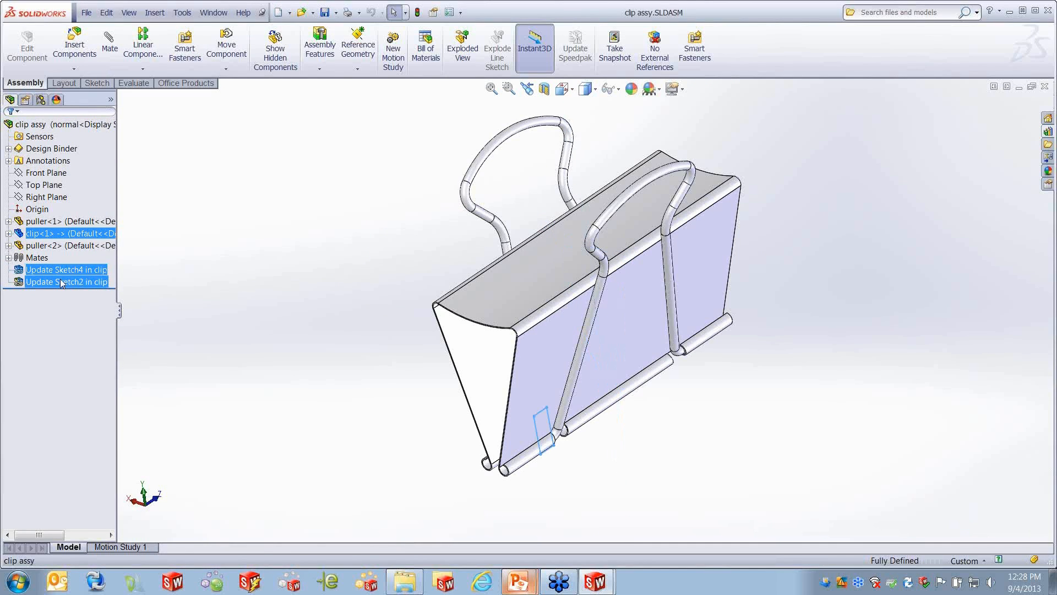
click(329, 382)
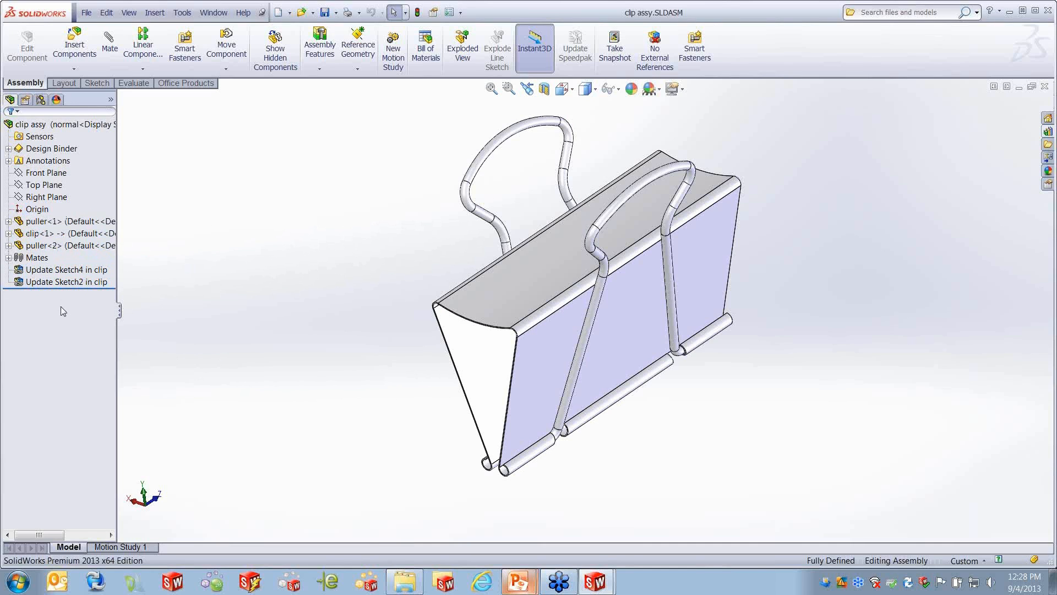
Step: Hide the clip assembly's update holders and return to the ER assembly
right_click(64, 125)
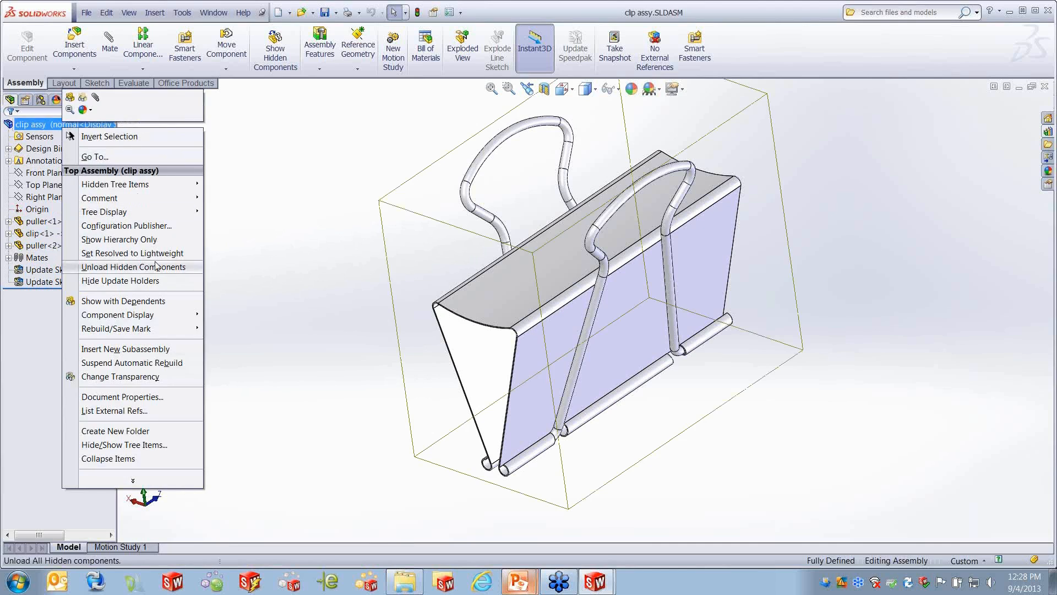
click(154, 281)
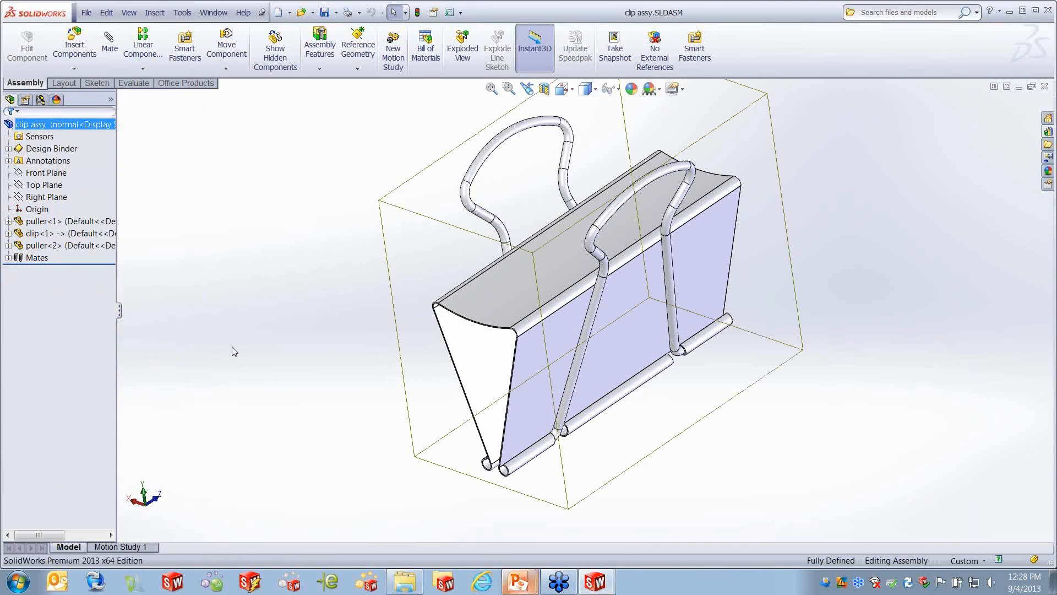
click(256, 369)
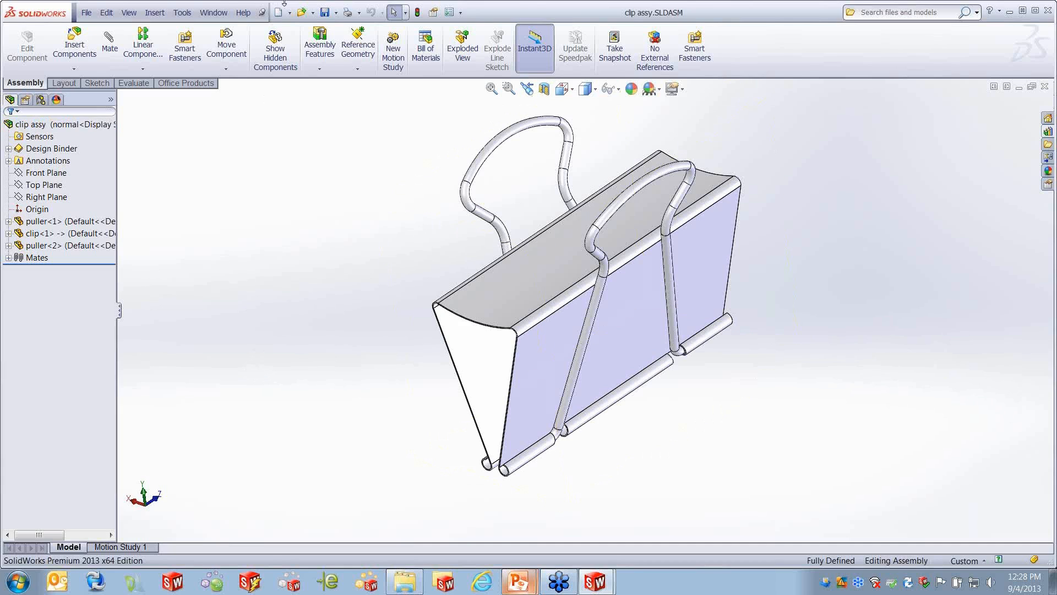
click(215, 14)
click(243, 154)
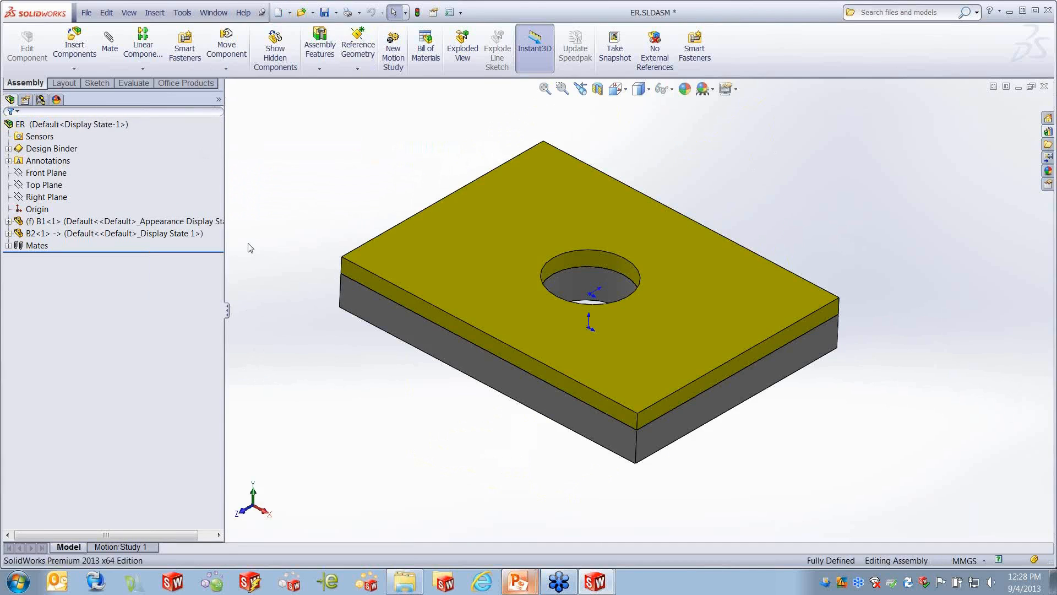
click(108, 233)
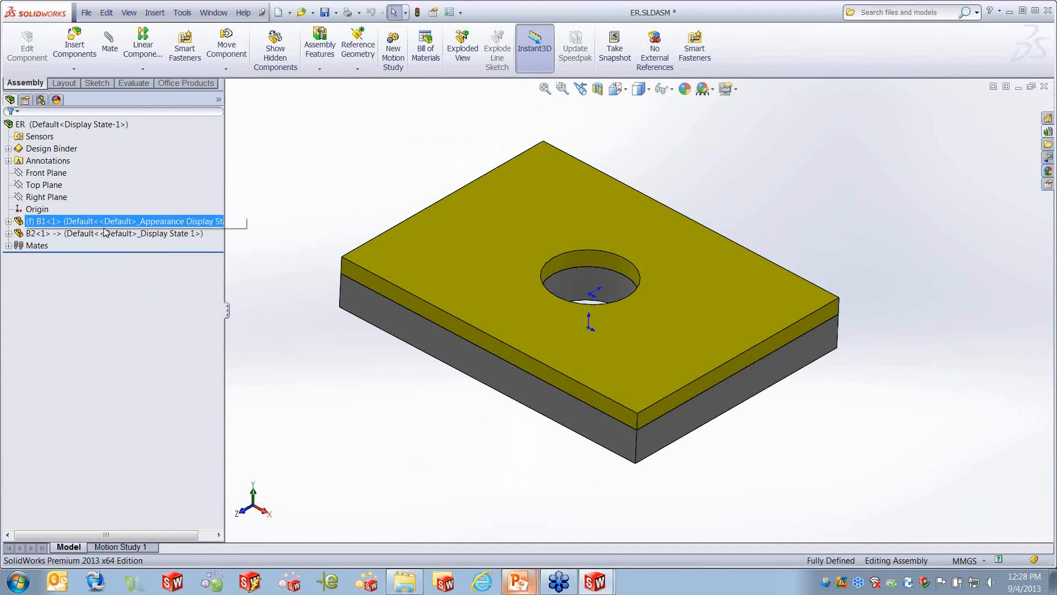
Step: Break all external references of component B2
right_click(107, 233)
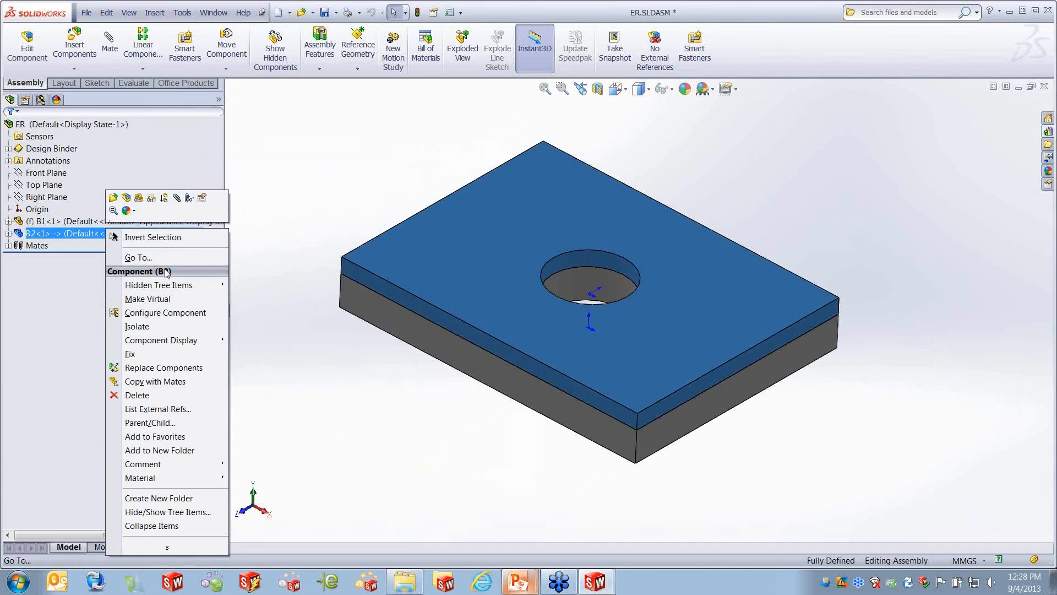
click(174, 409)
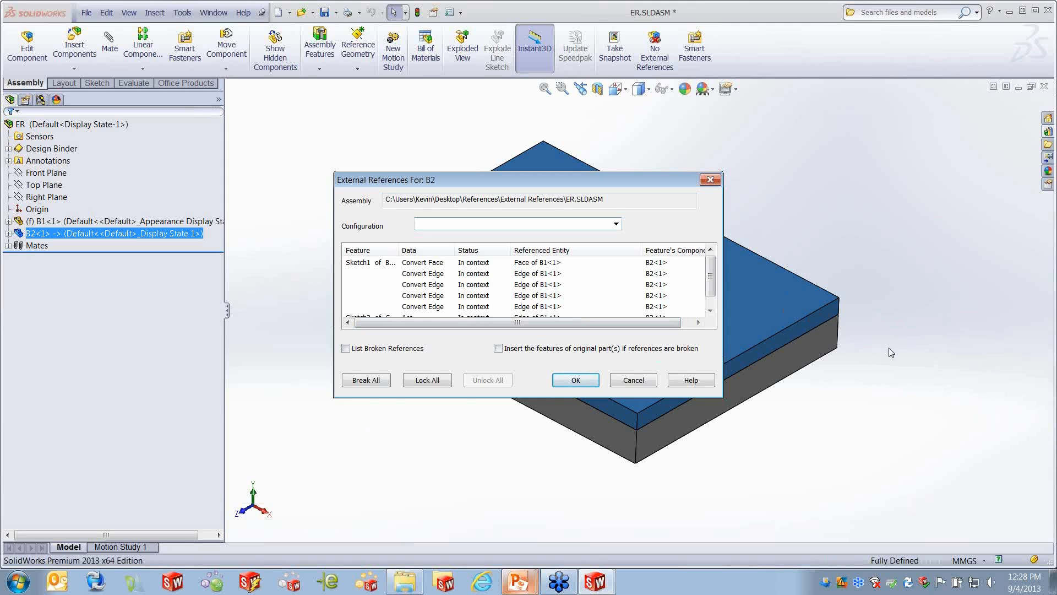
click(365, 382)
click(583, 321)
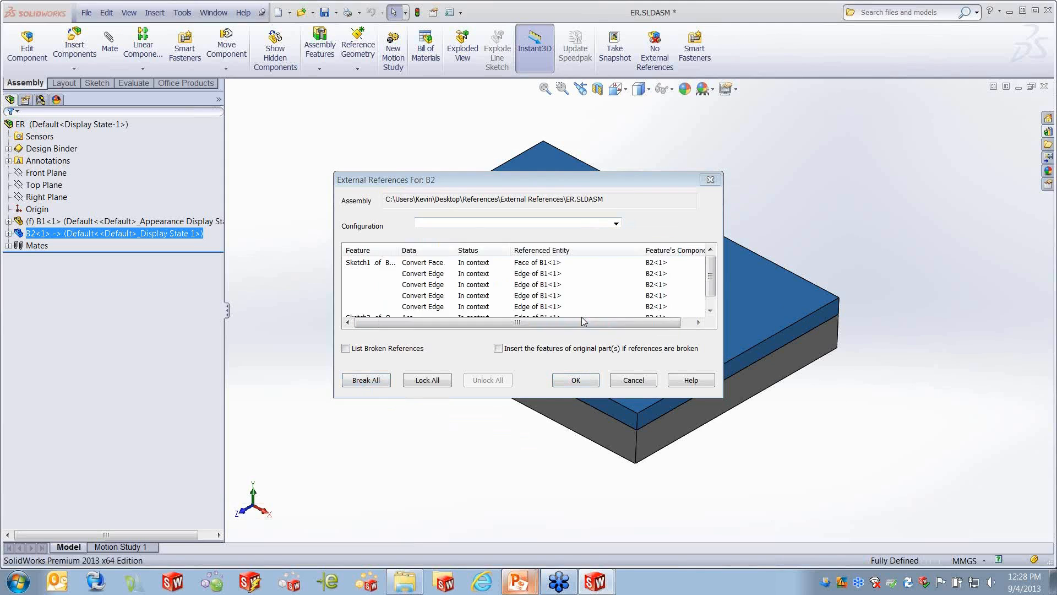
click(573, 381)
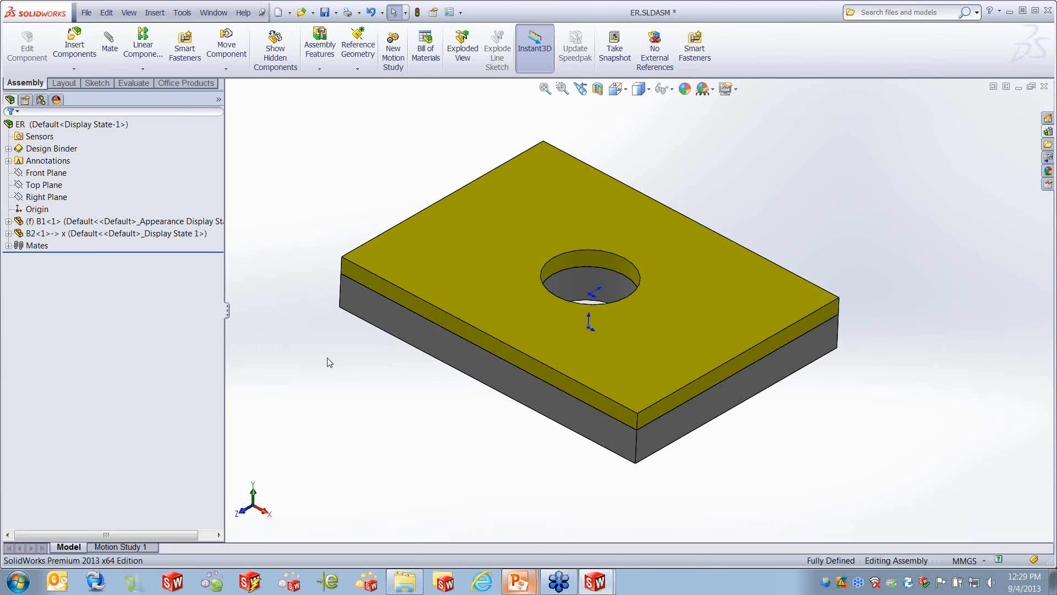
Step: Turn off the system option that shows an "x" in the feature tree for broken external references
click(461, 12)
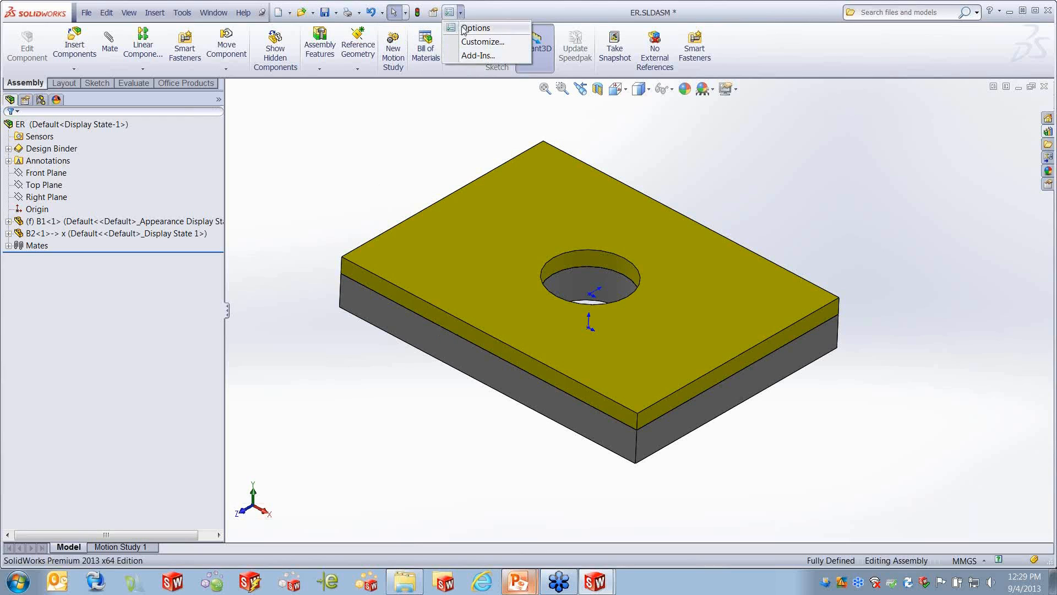
click(475, 28)
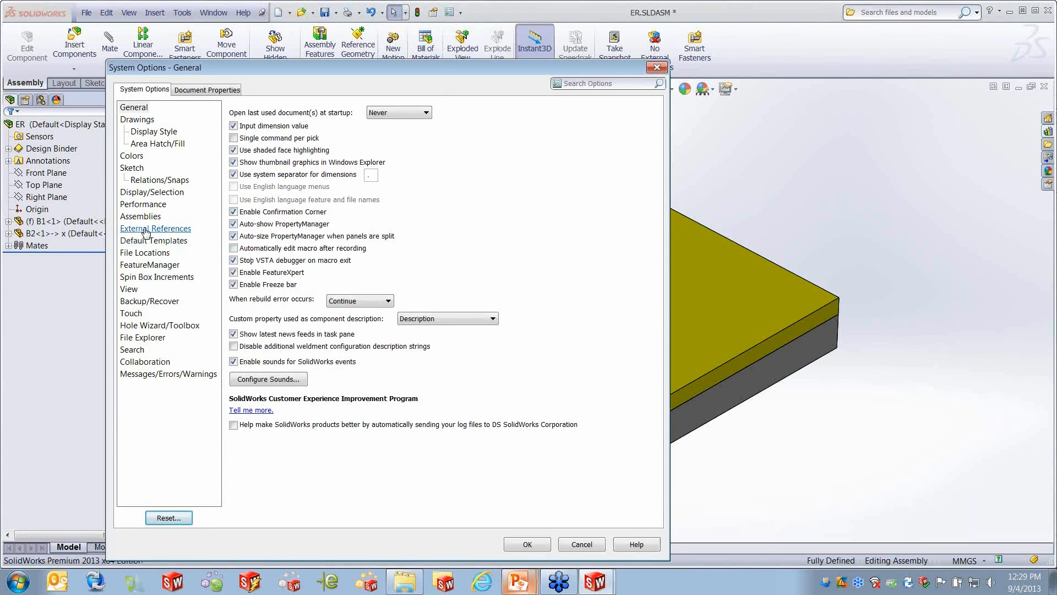
click(145, 228)
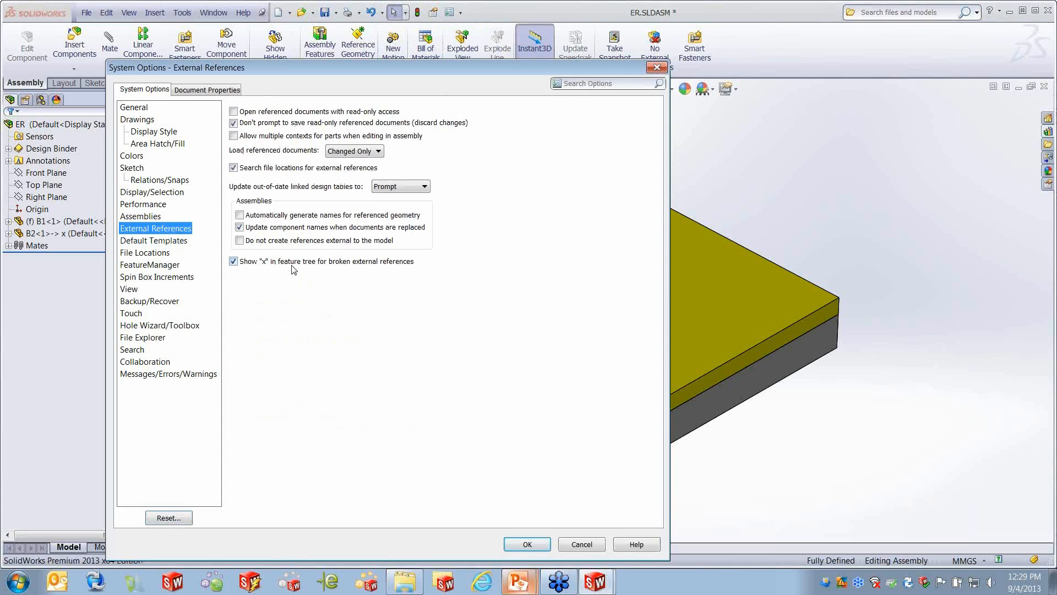
click(234, 262)
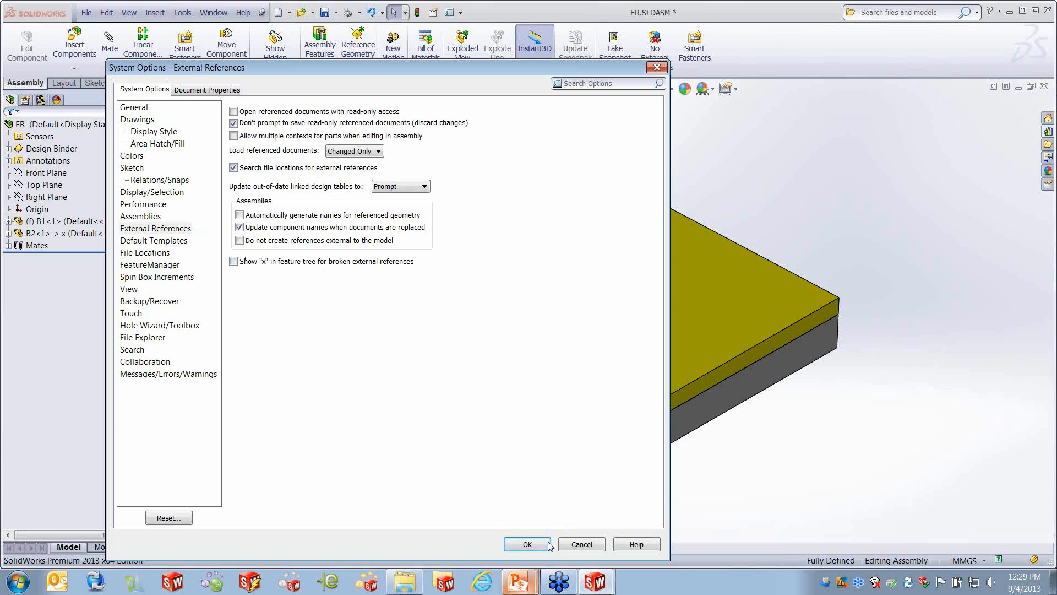
click(530, 544)
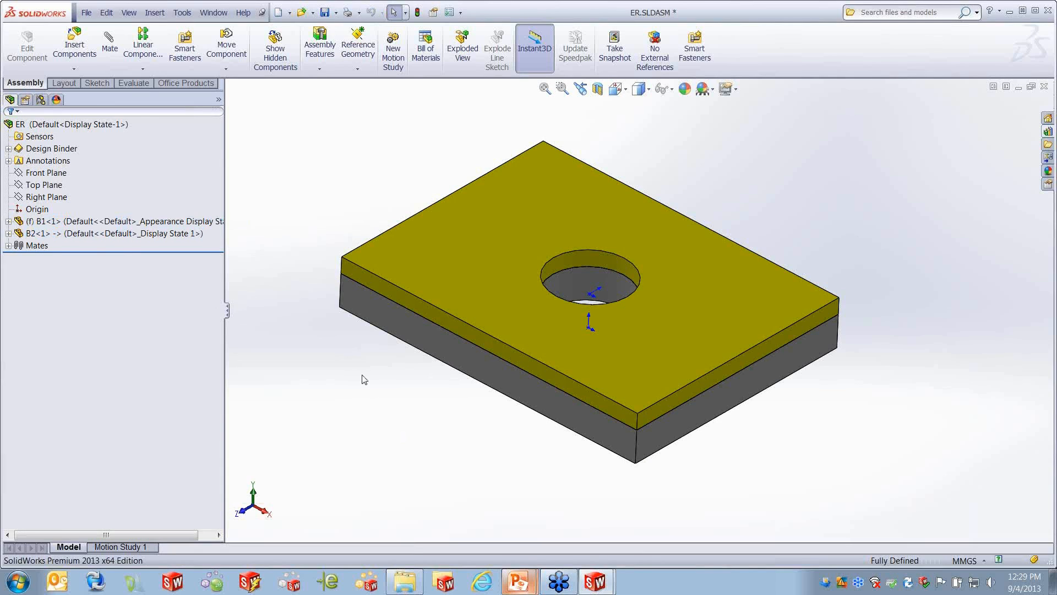
Step: Examine the external references list of component B2 with broken references left unlisted
right_click(113, 221)
right_click(116, 233)
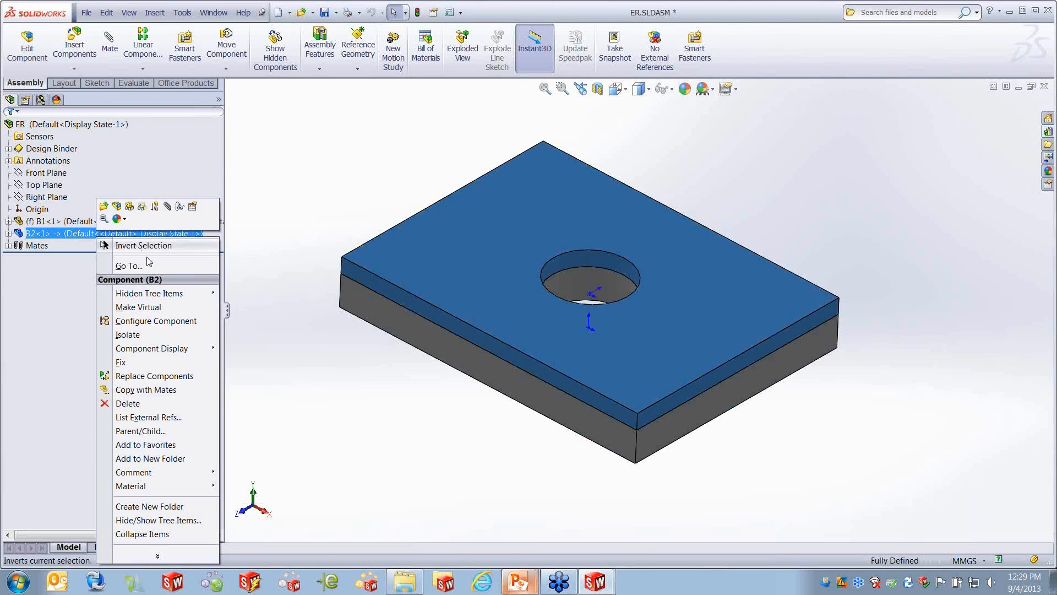
click(170, 420)
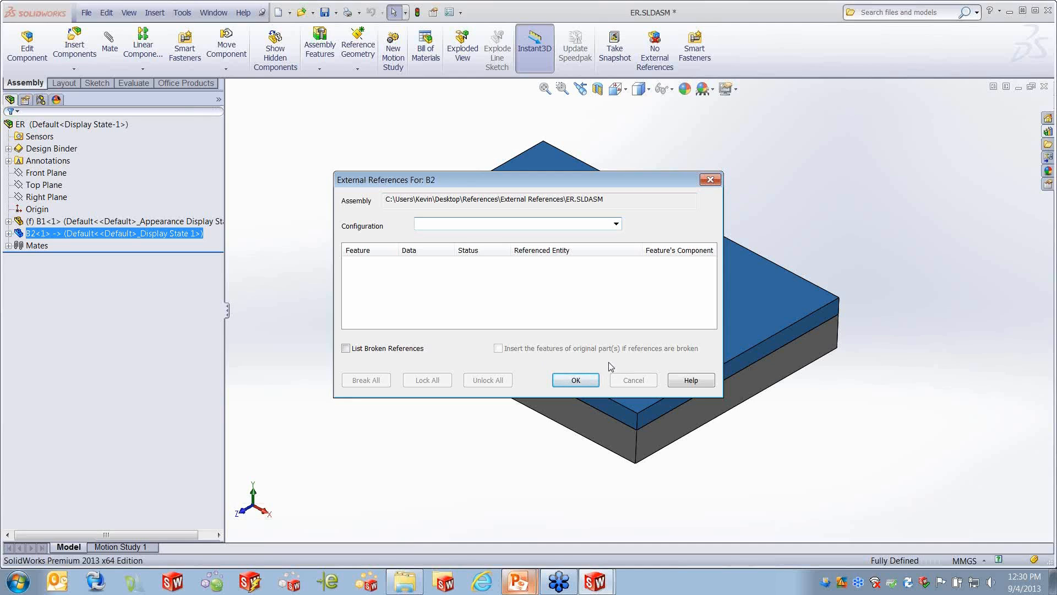
click(576, 380)
click(441, 482)
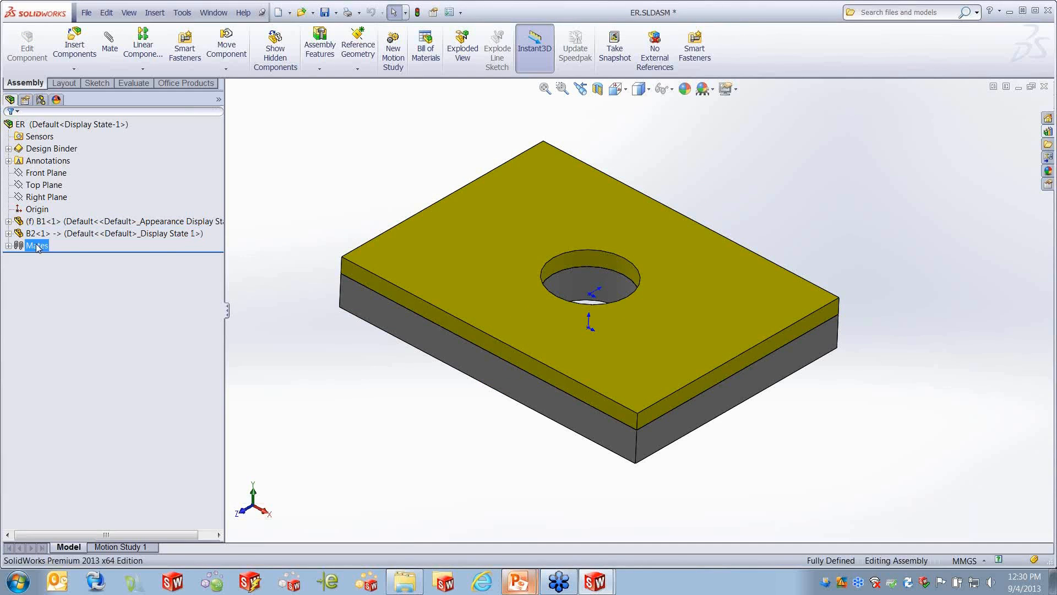
Step: Edit Sketch2 under B2's Cut-Extrude1 in context and delete its On Edge relation
click(9, 234)
click(77, 380)
click(70, 368)
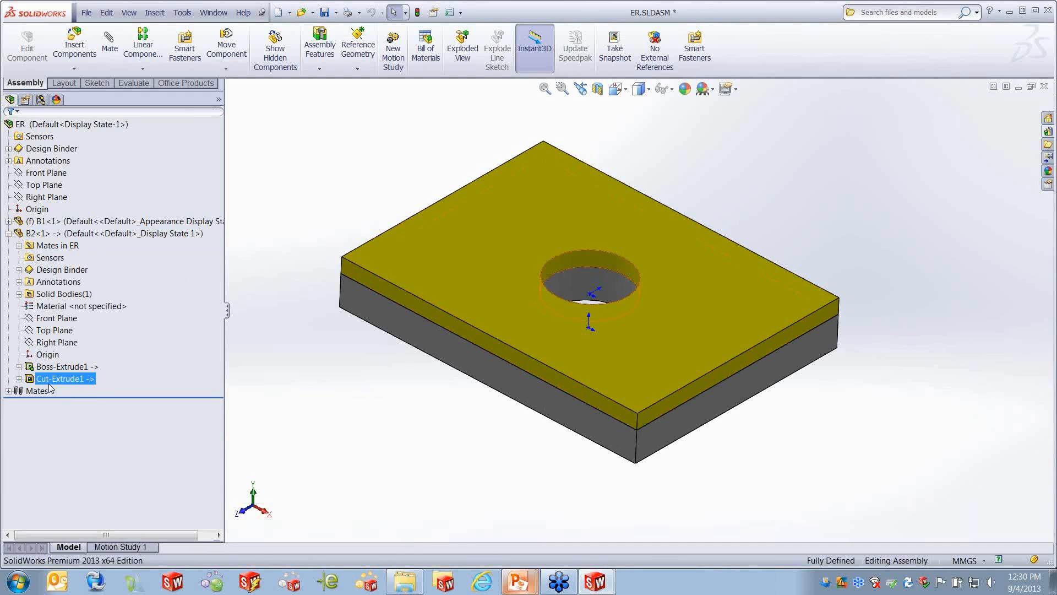
click(19, 379)
right_click(63, 392)
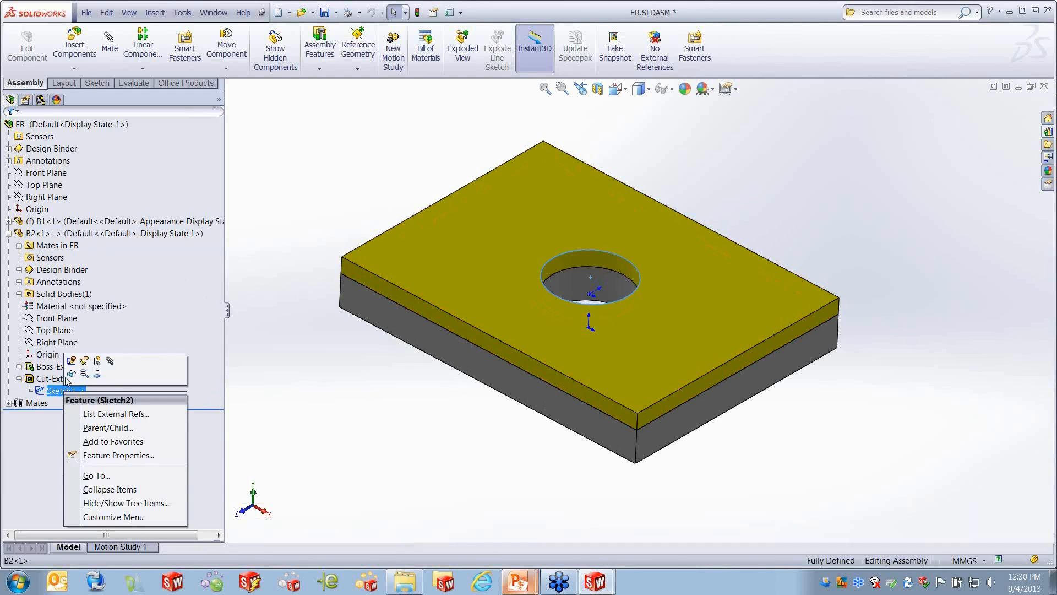
click(71, 362)
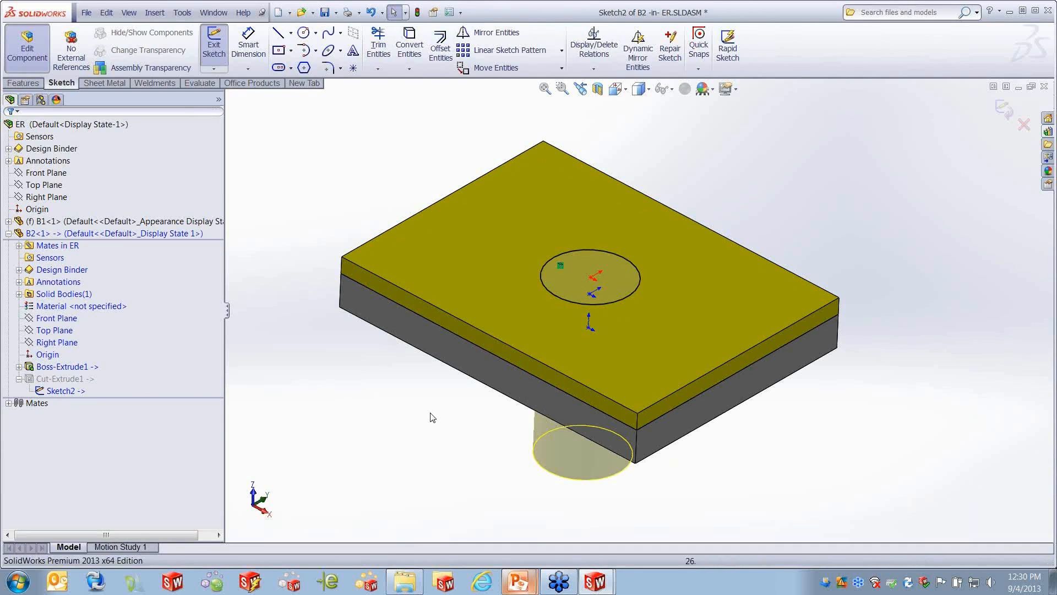
right_click(369, 406)
click(429, 583)
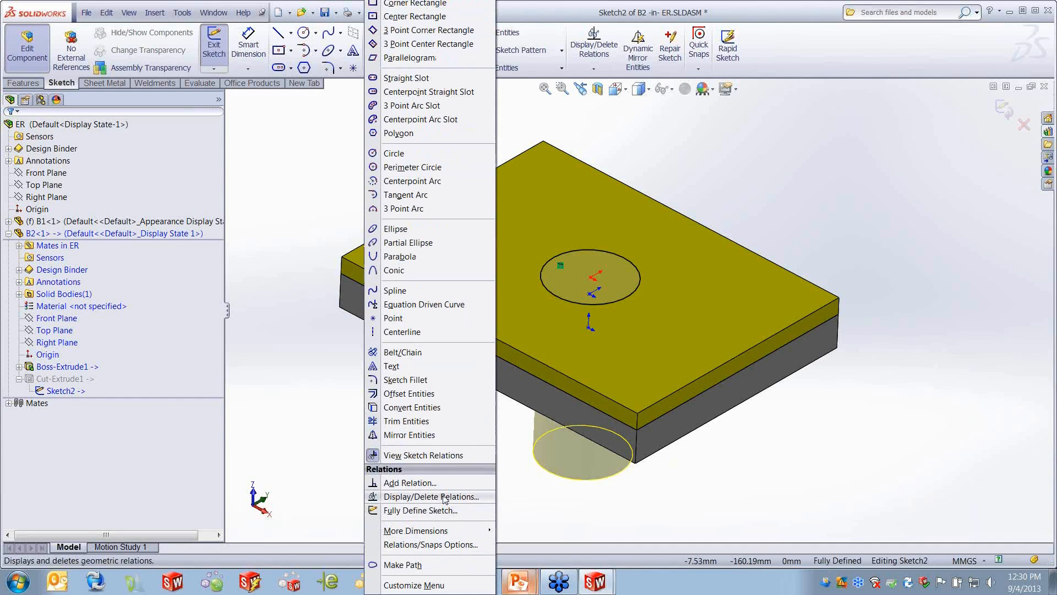
click(441, 497)
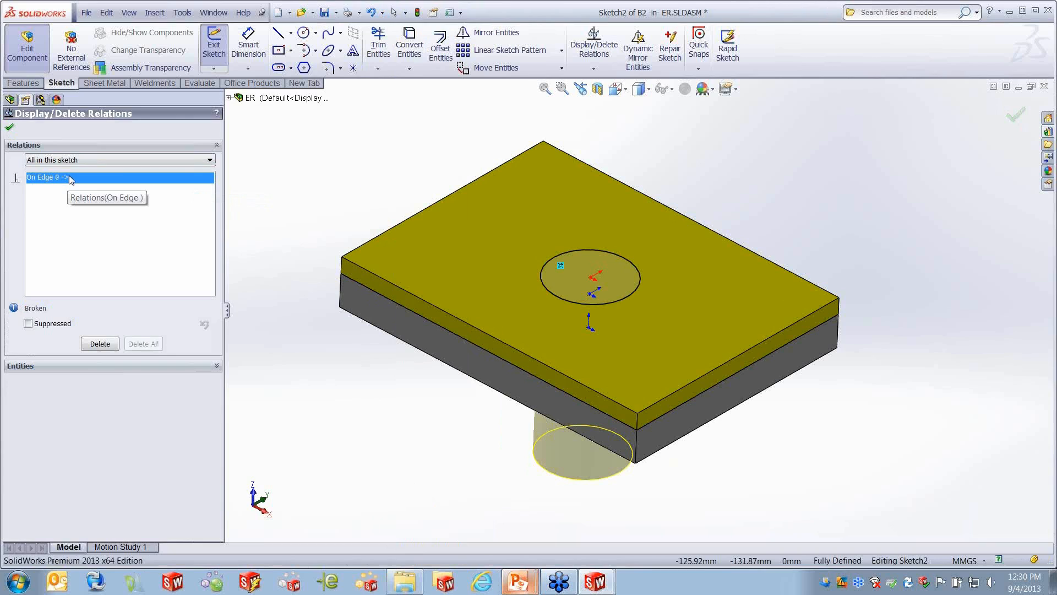
click(100, 345)
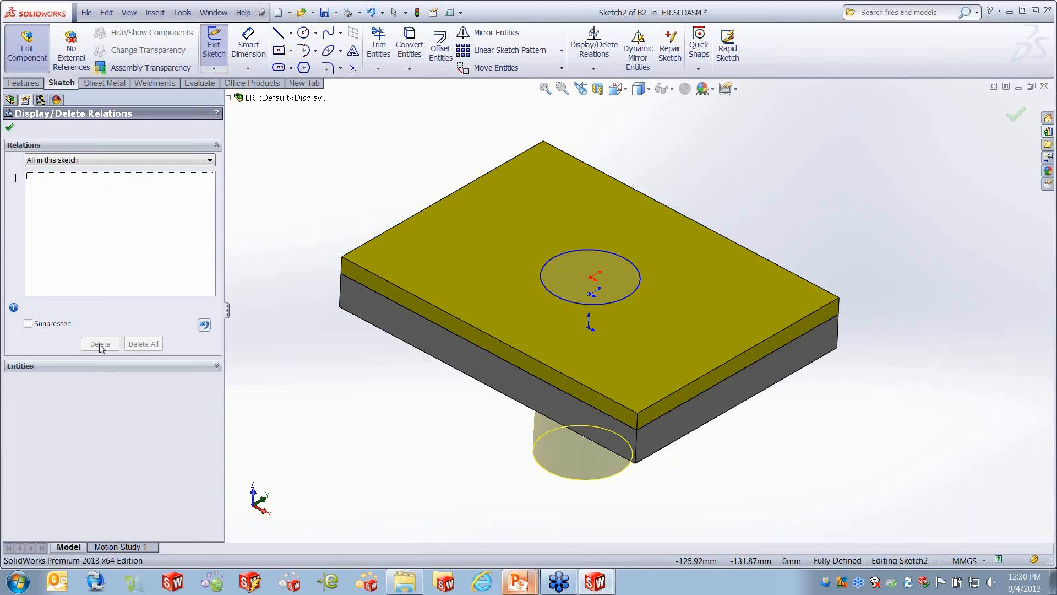
click(10, 127)
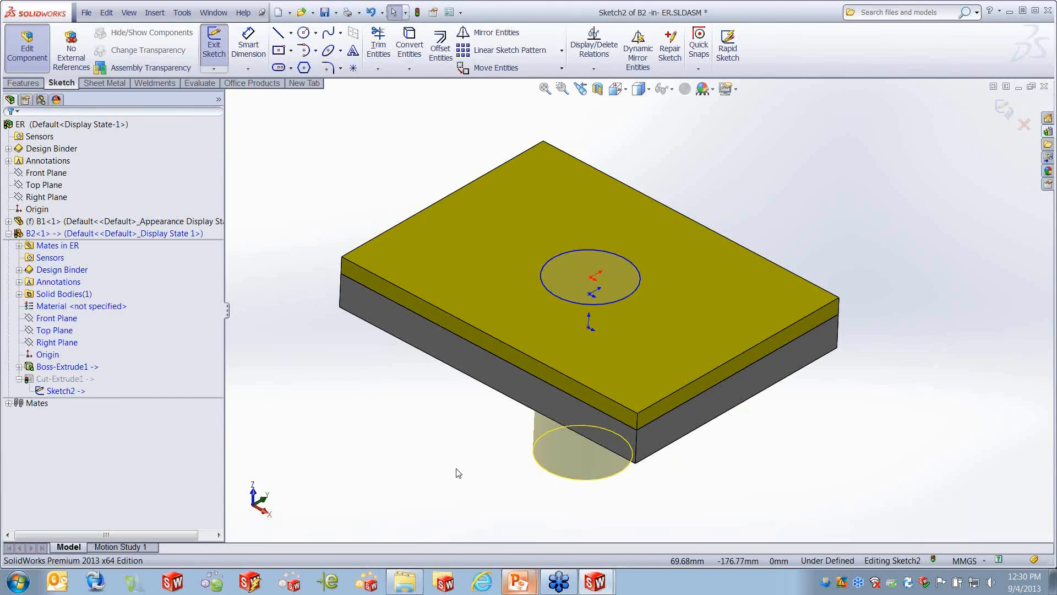
Step: Dimension the Sketch2 circle's centre from the upper plate's far short edge and exit the sketch
click(249, 45)
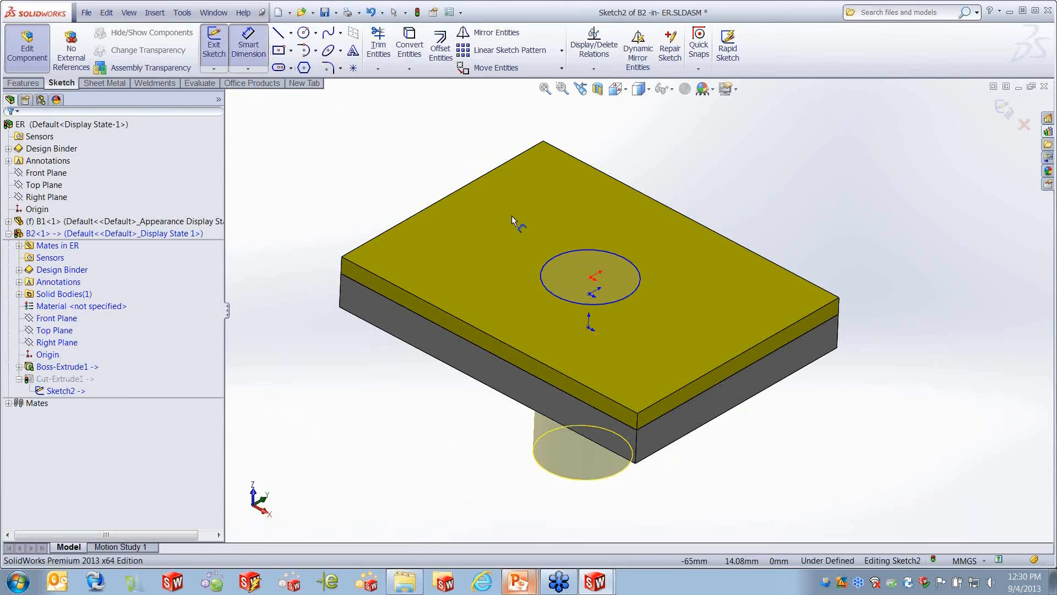
click(473, 183)
click(593, 252)
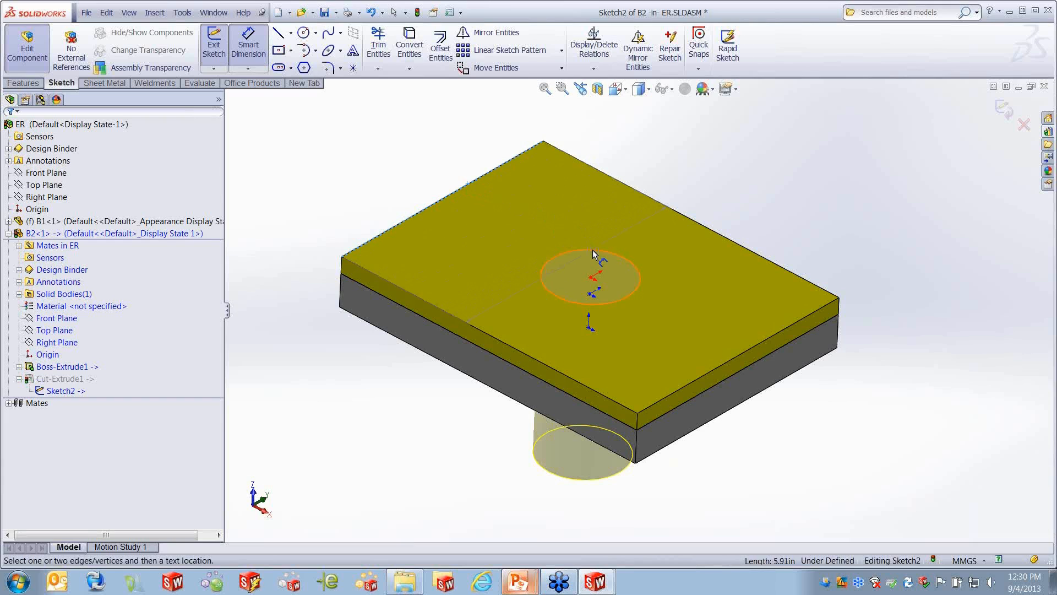
click(731, 220)
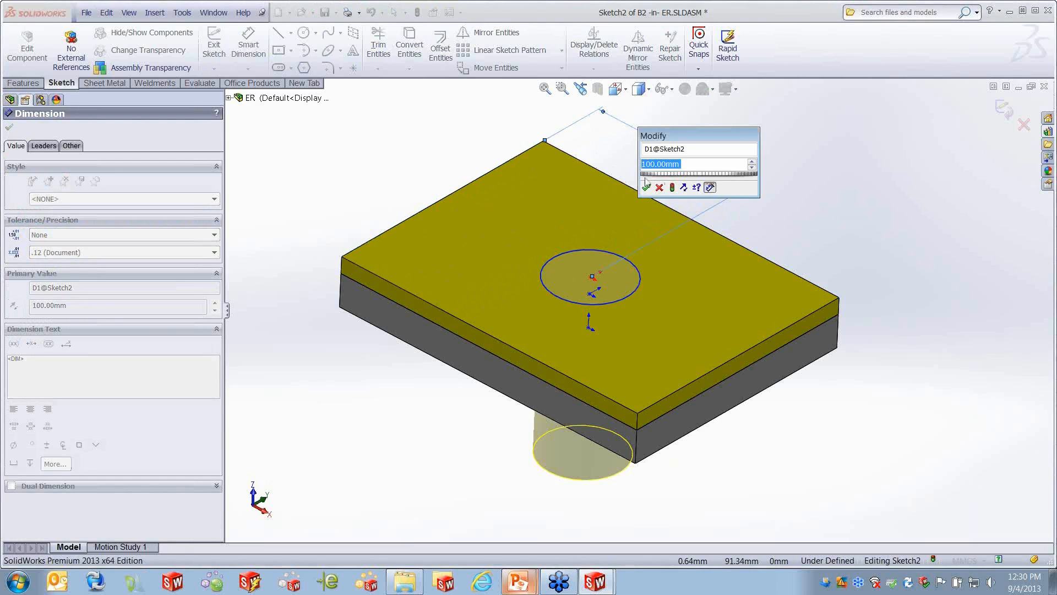
click(645, 185)
click(1004, 109)
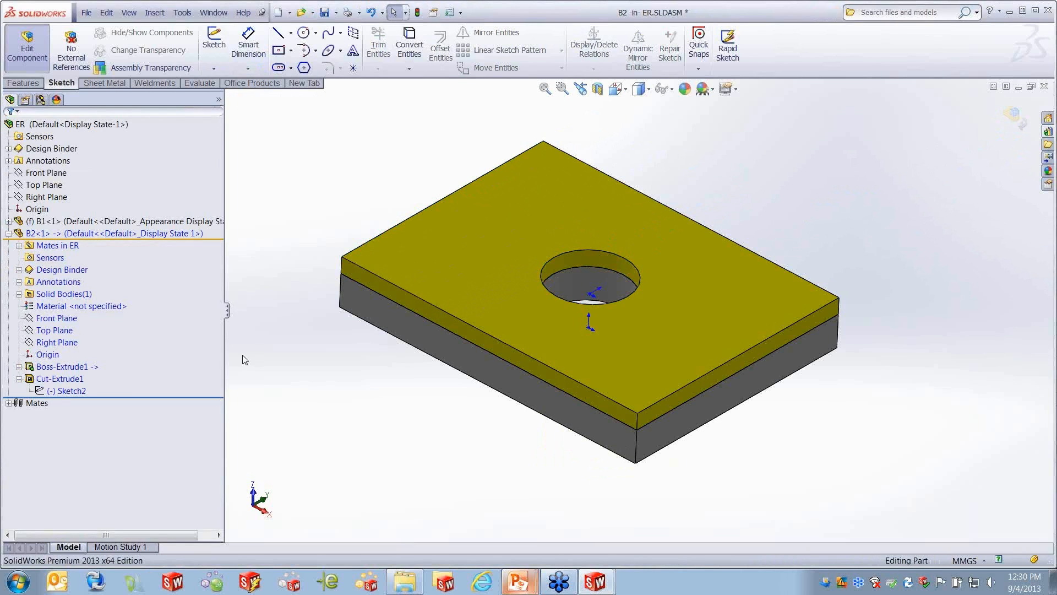
right_click(88, 366)
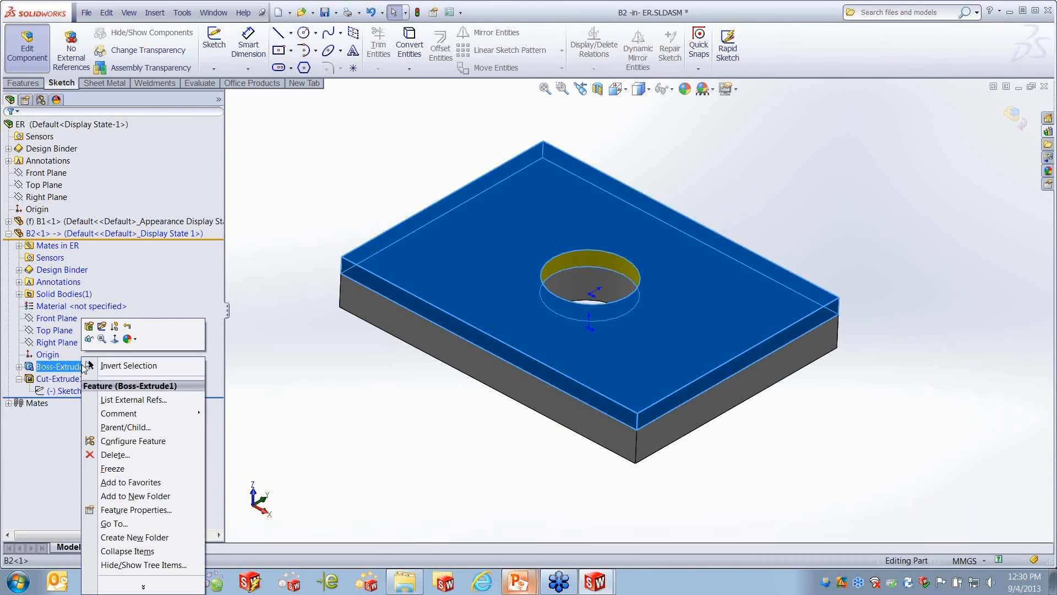
click(101, 326)
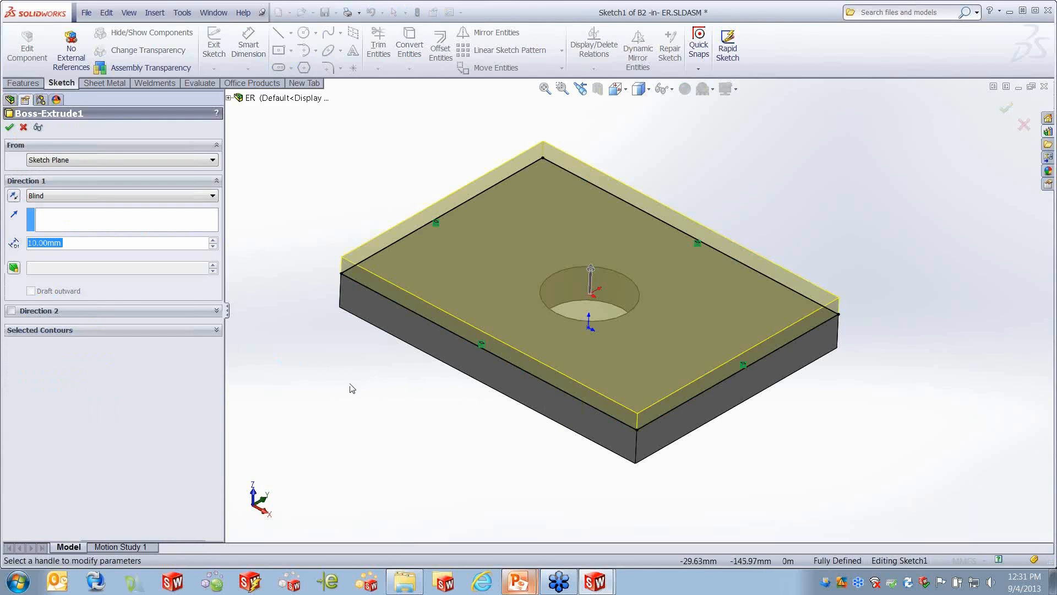
right_click(370, 414)
click(25, 130)
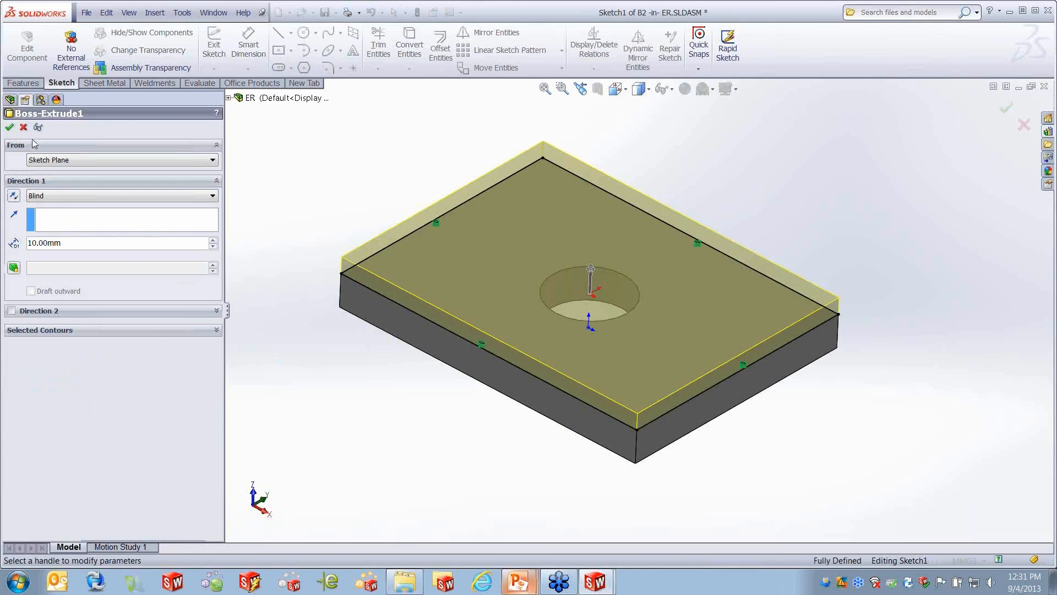
click(24, 128)
Step: Delete all On Edge relations from Sketch1 of B2's Boss-Extrude1 and return to editing the ER assembly with B2 collapsed
click(19, 366)
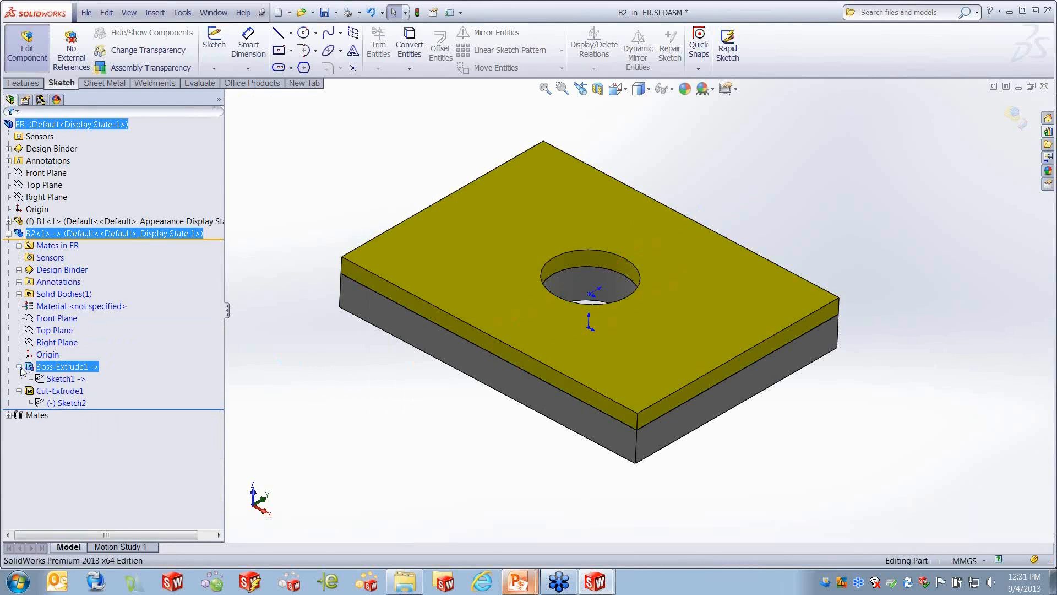
right_click(40, 368)
right_click(38, 378)
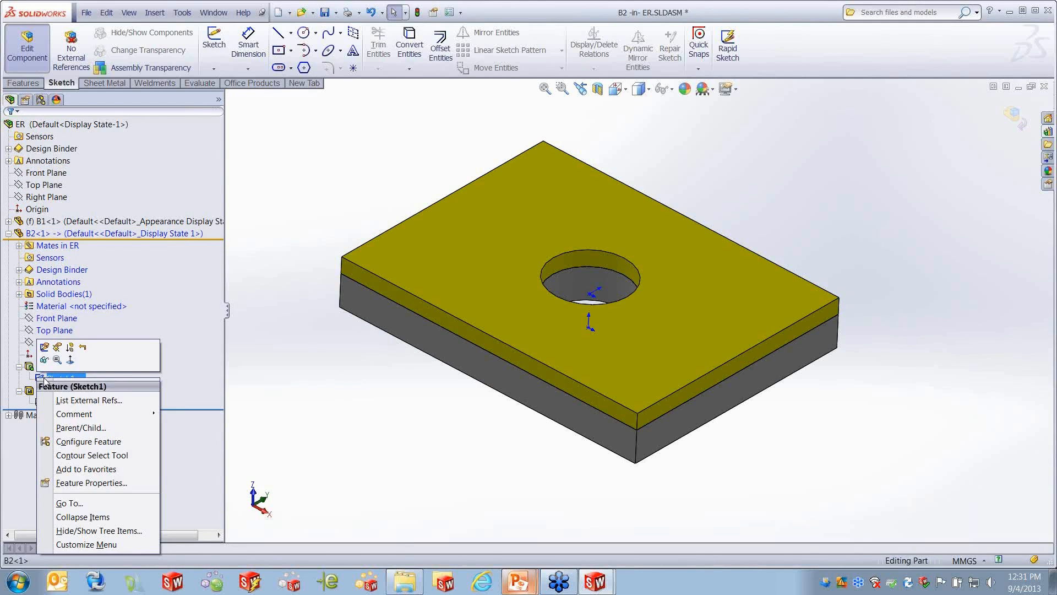
click(47, 348)
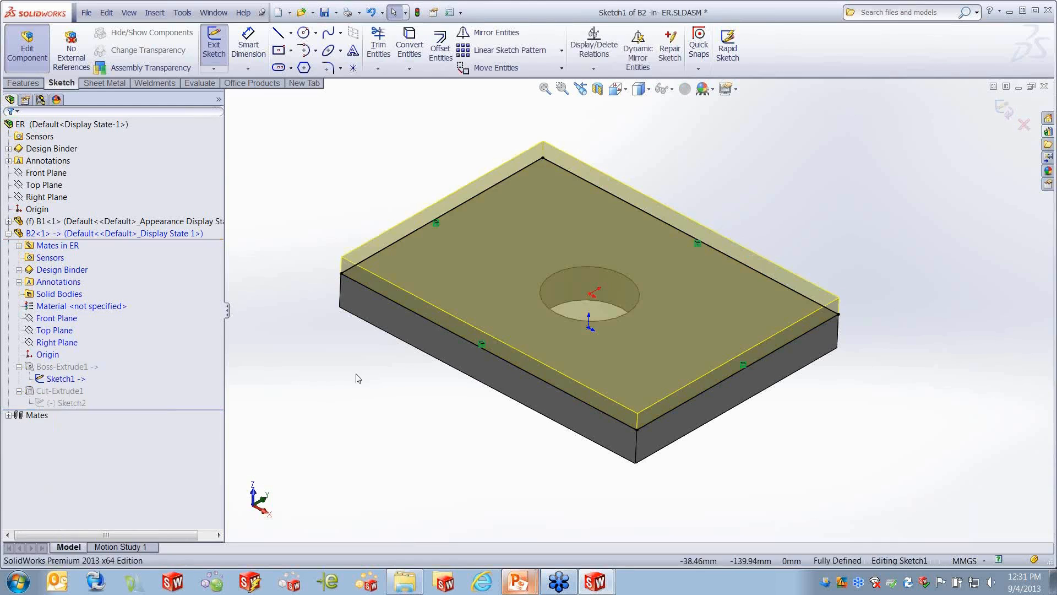
right_click(392, 384)
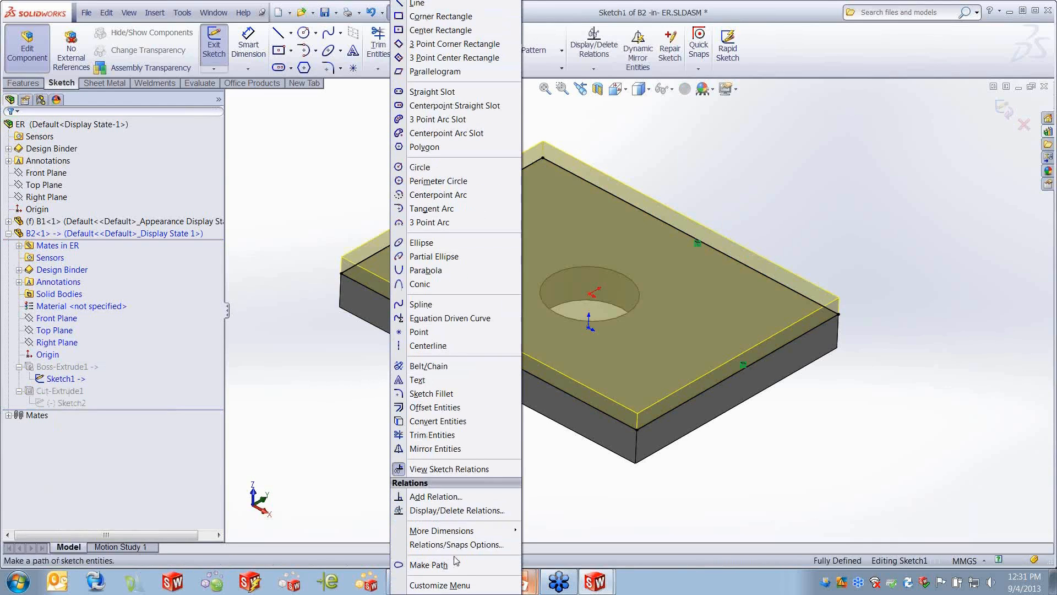
click(457, 510)
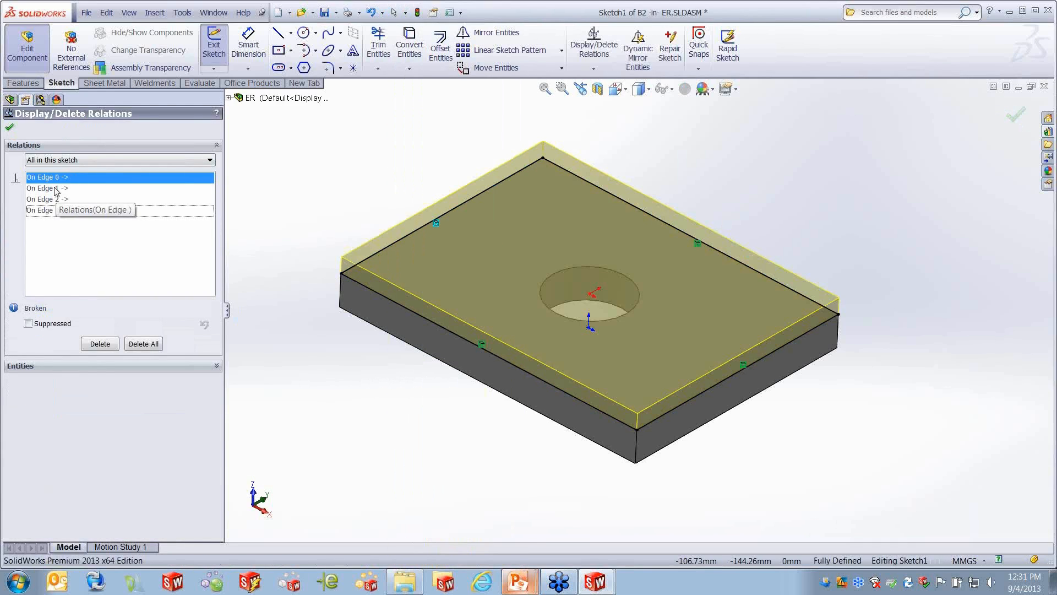
click(144, 344)
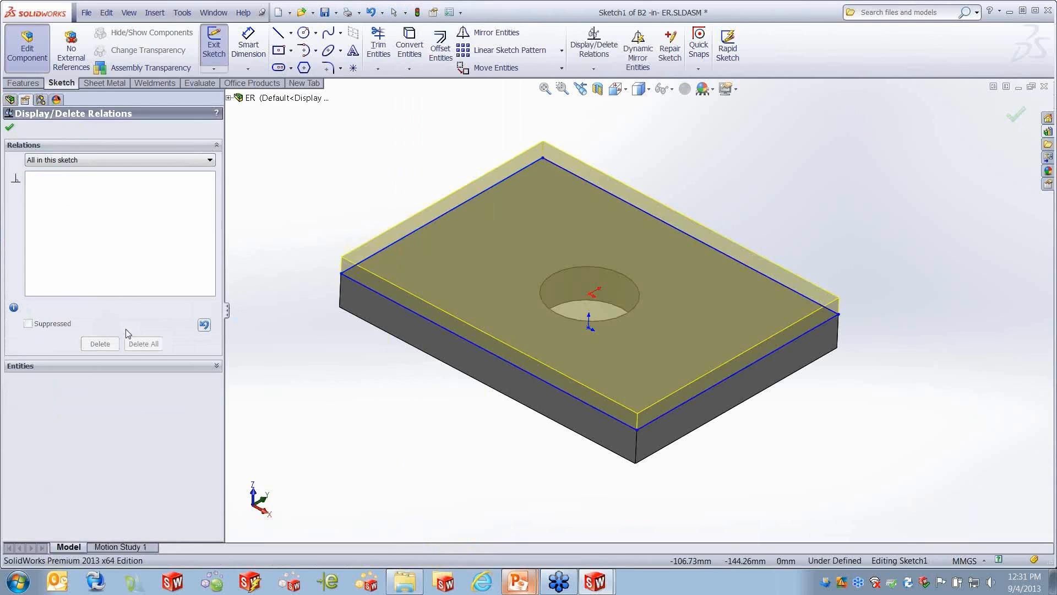
click(10, 128)
click(1001, 103)
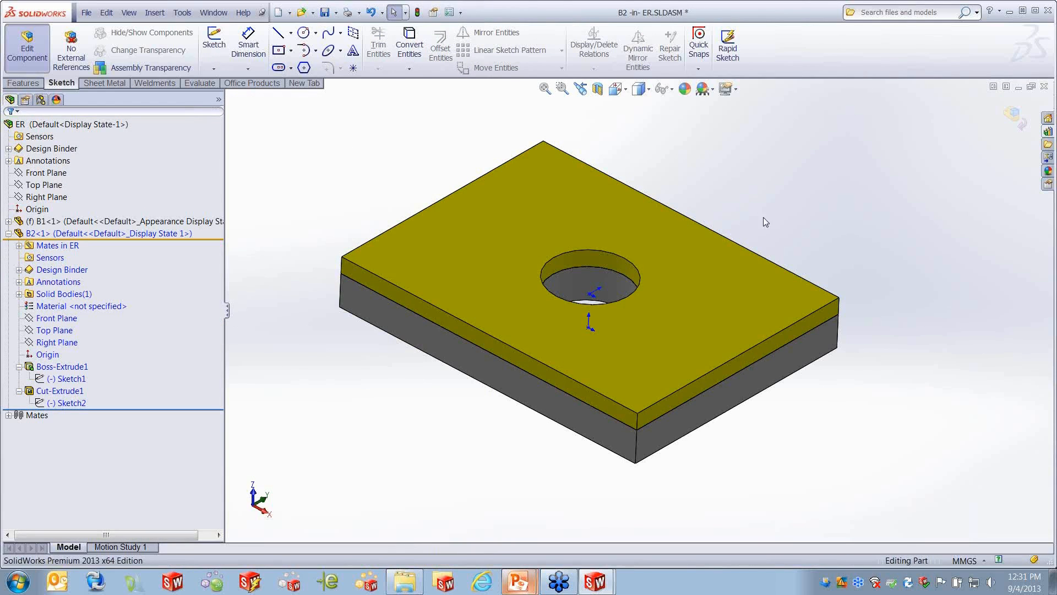
click(1018, 114)
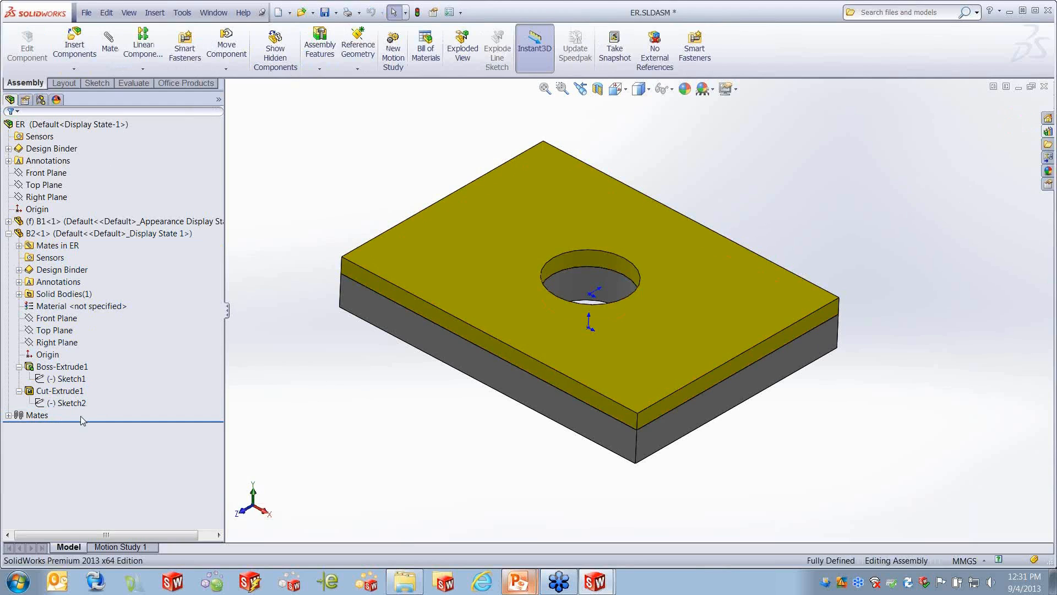
click(9, 233)
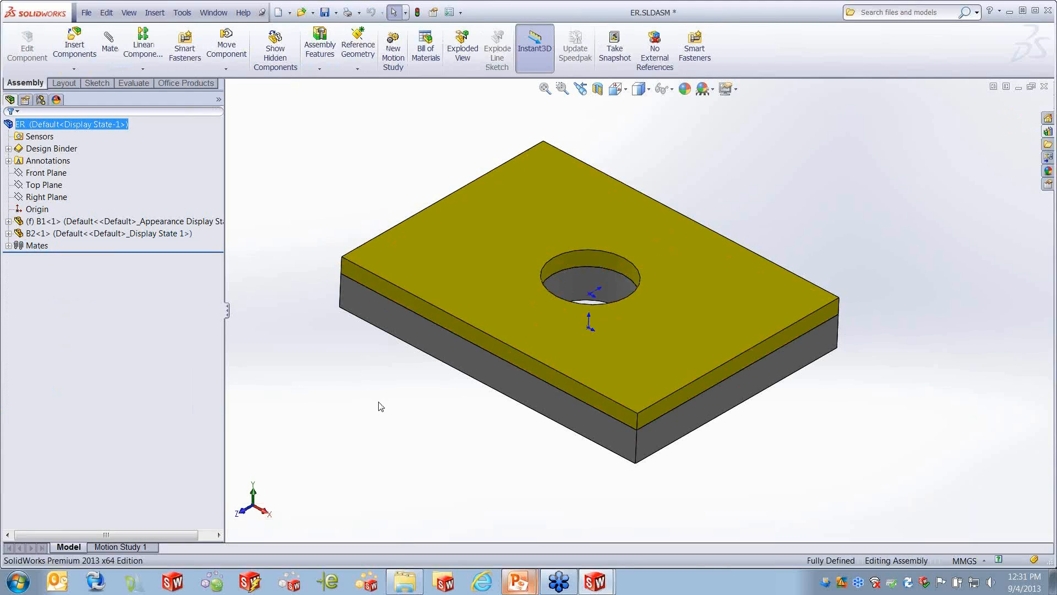
Step: Set the 200 mm length of component B1 to 150 mm and rebuild the assembly
click(555, 401)
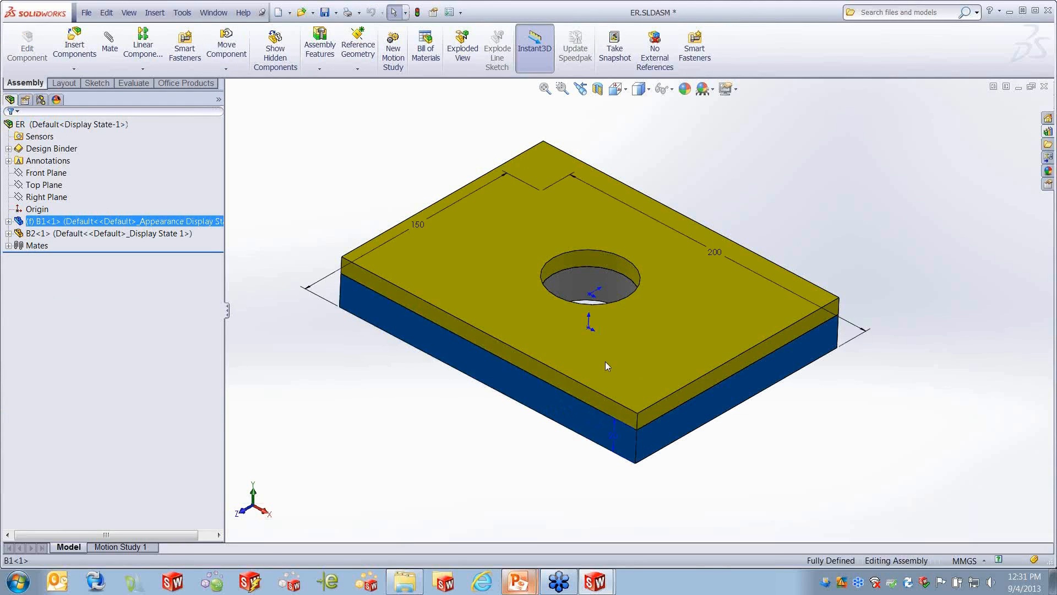
double_click(715, 253)
text(150)
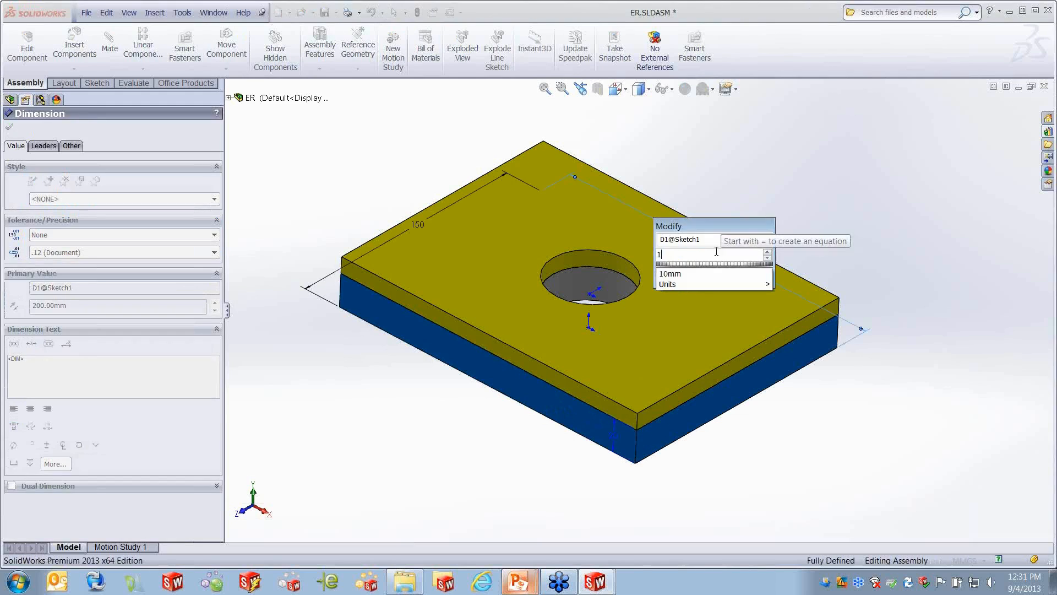
click(687, 277)
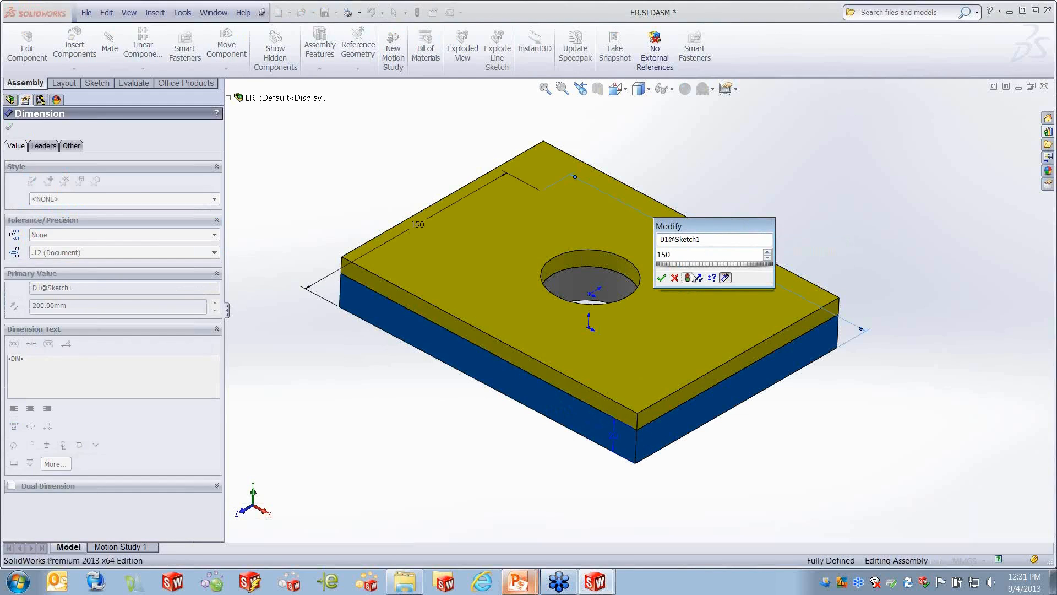
click(661, 278)
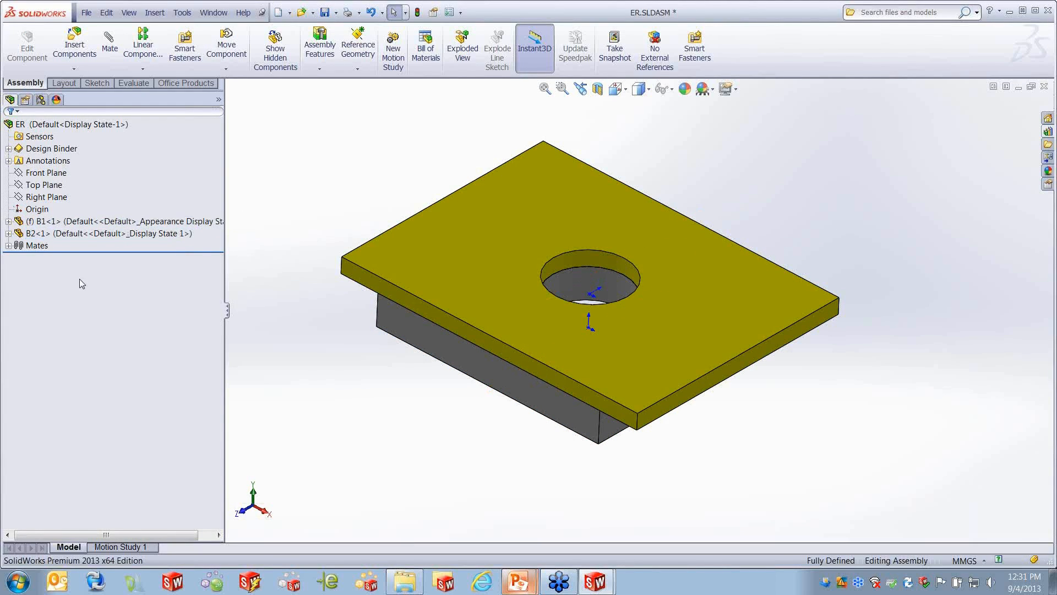
Step: Examine the files referenced by the ER assembly with broken references included, and close the list
click(86, 12)
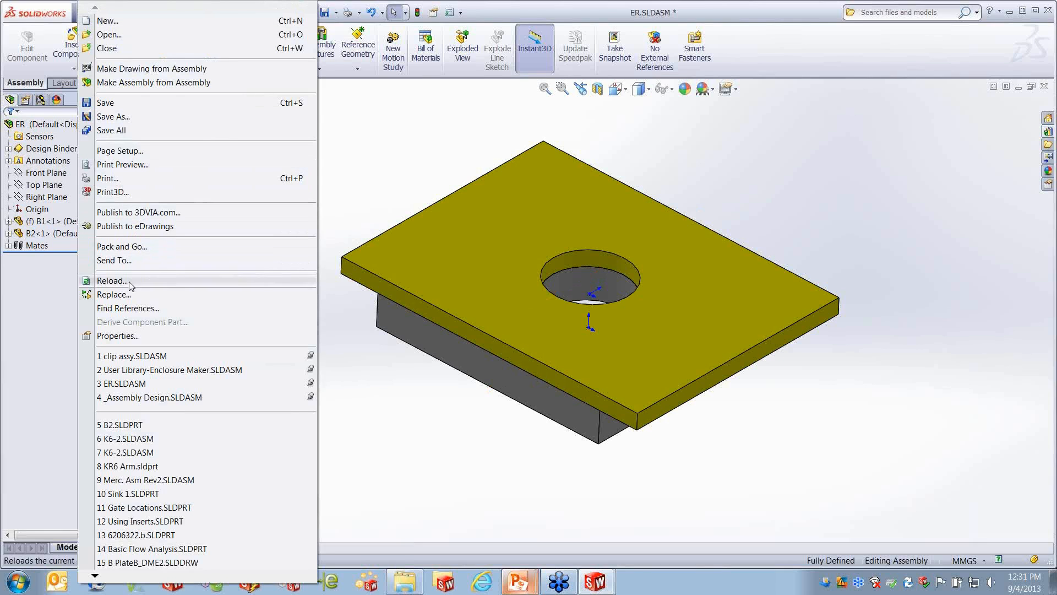
click(129, 307)
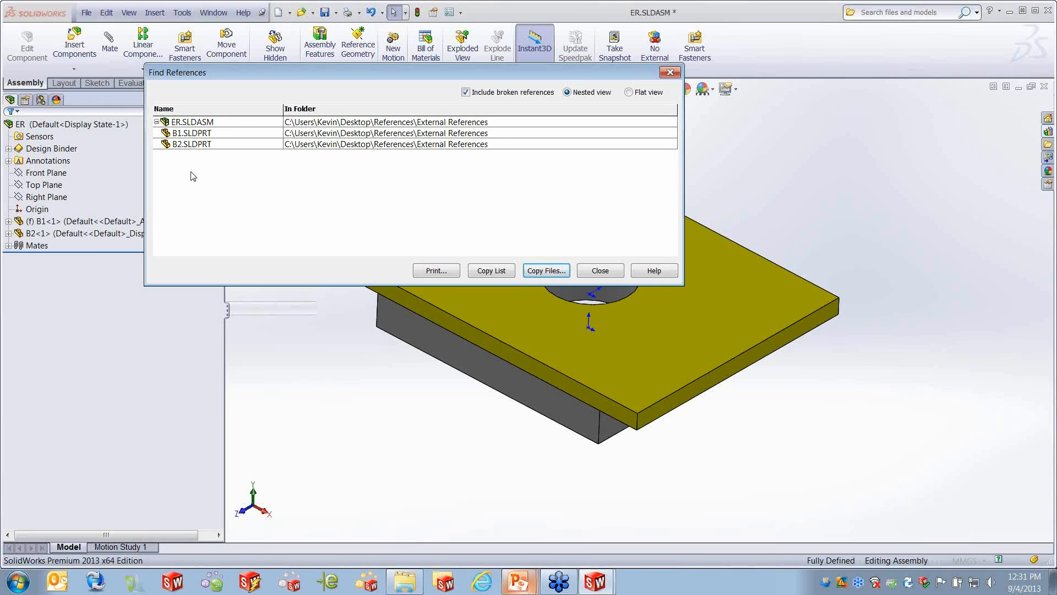
click(605, 270)
Step: Close the ER assembly and reopen ER.SLDASM from the recent files
click(1044, 86)
click(395, 292)
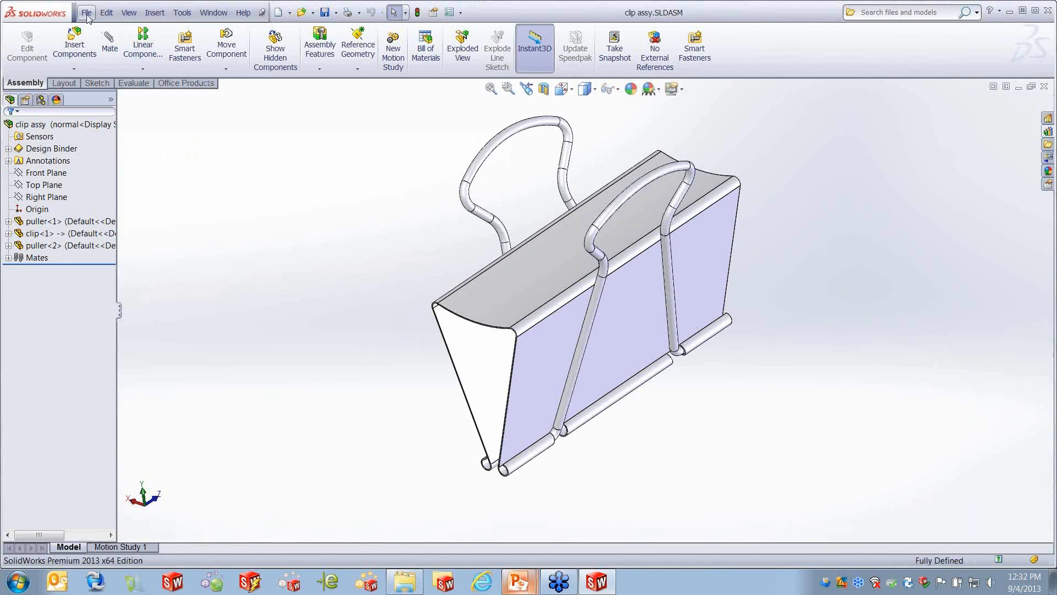
click(87, 13)
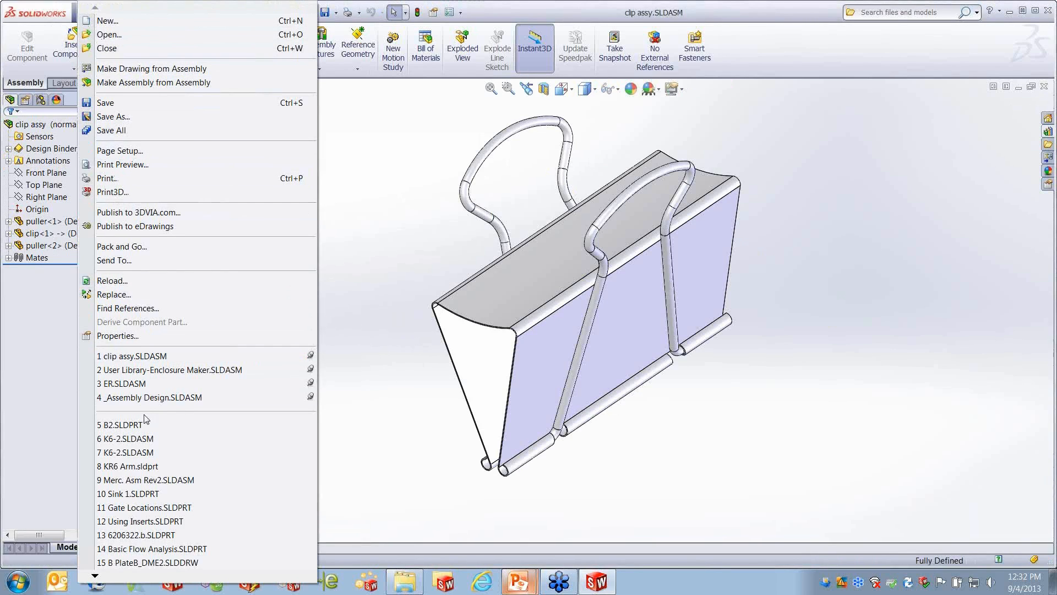
click(124, 383)
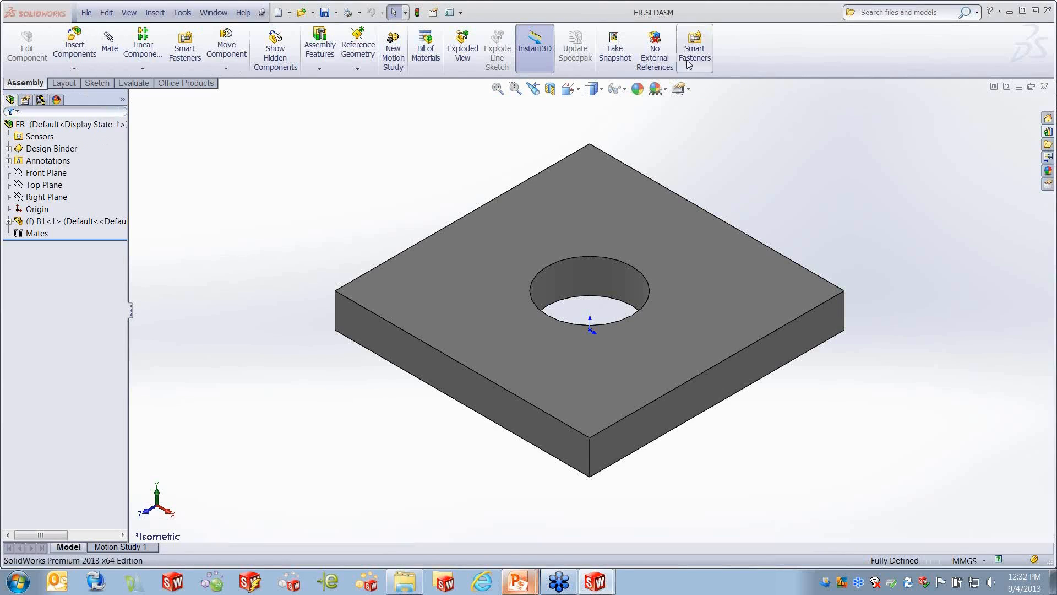
Step: Turn on No External References and insert a new part saved as B3 on B1's upper face
click(655, 55)
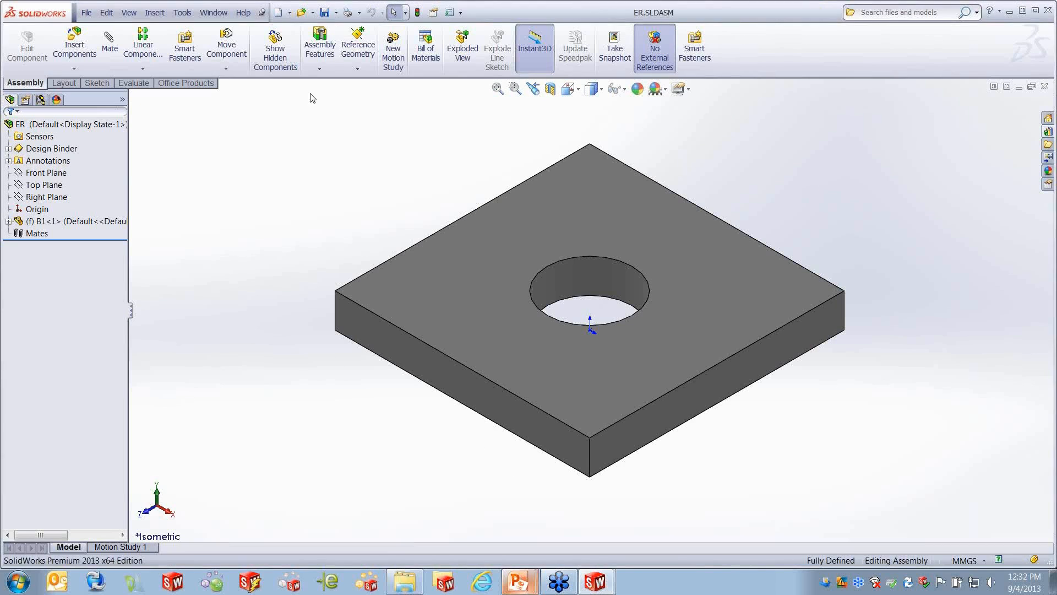
click(75, 69)
click(87, 95)
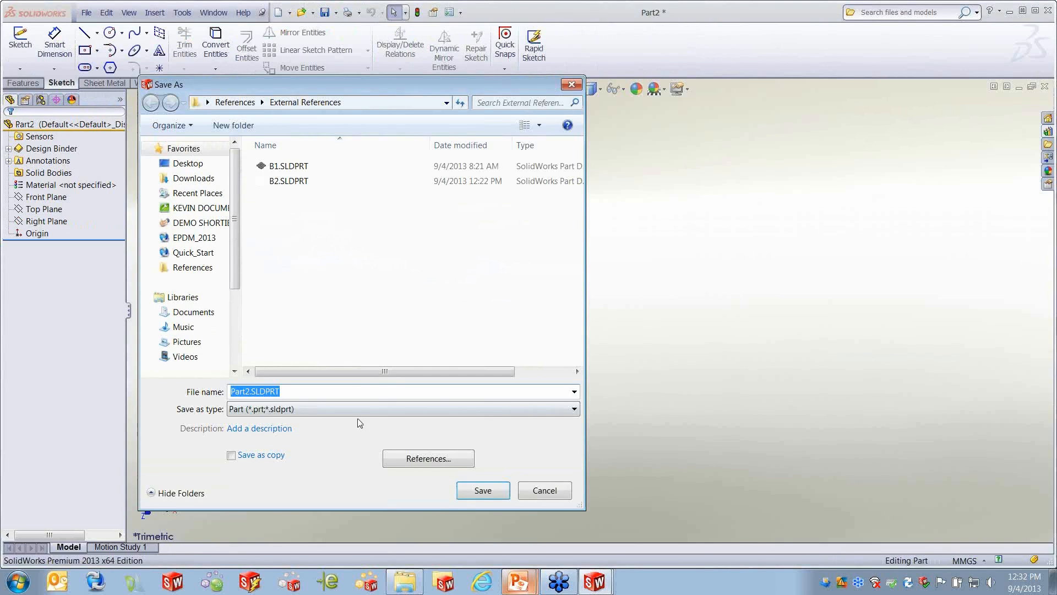
text(B3)
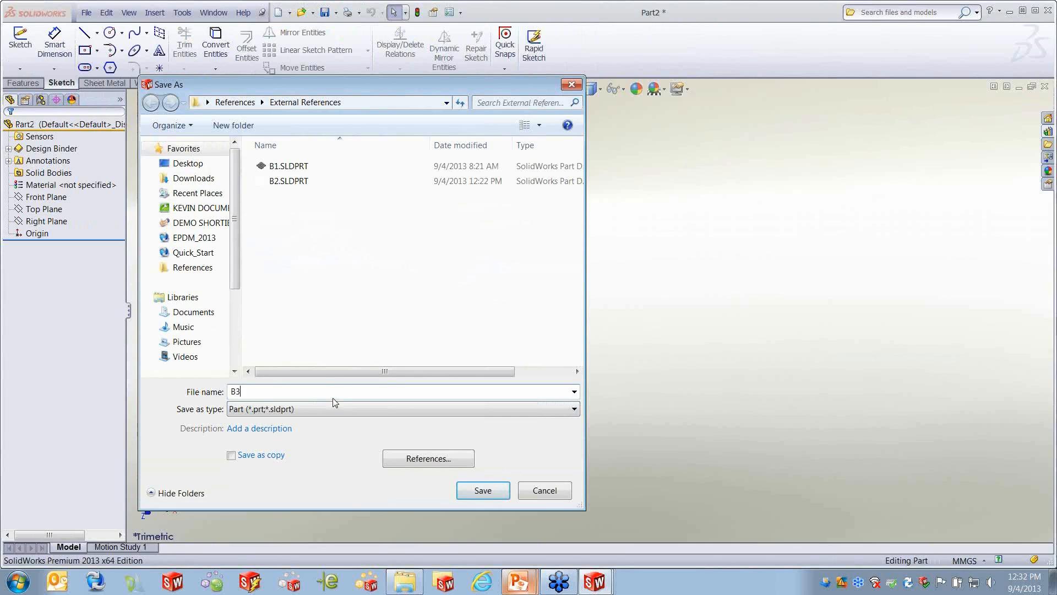
click(483, 490)
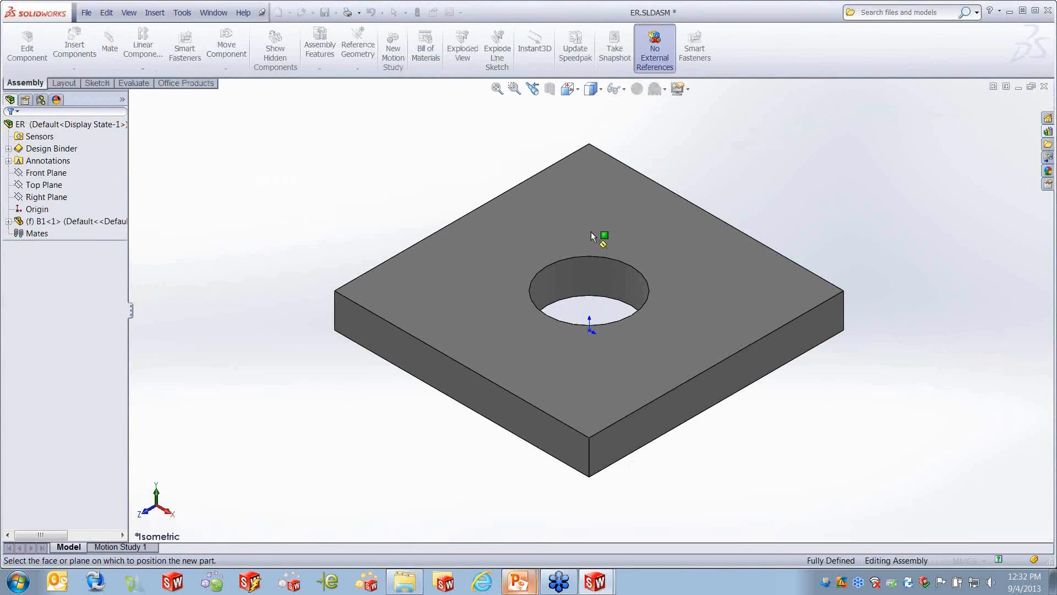
click(591, 233)
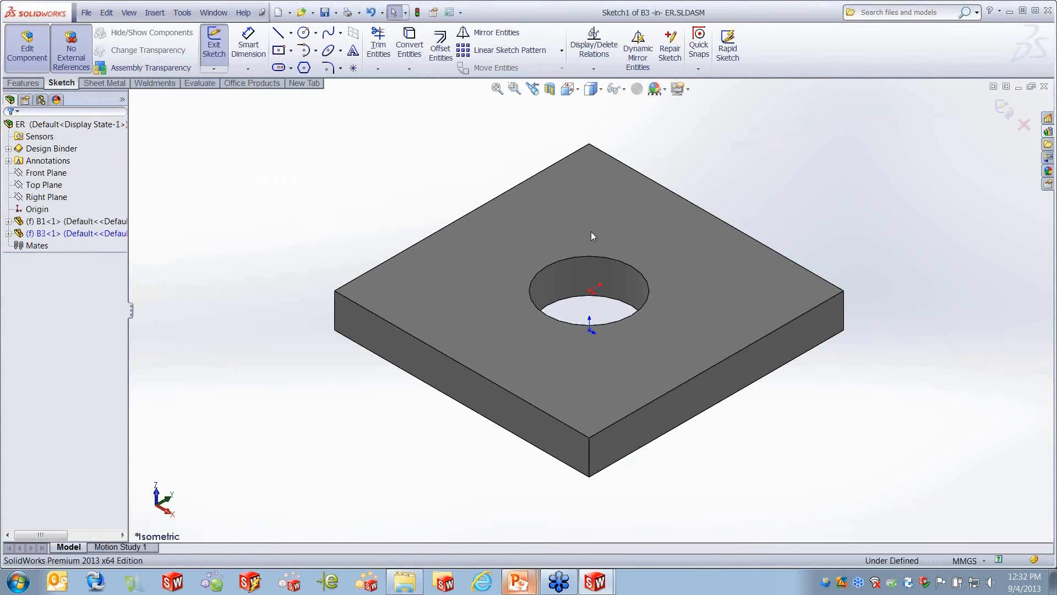
Step: Convert the outline of B1's upper face into B3's sketch, suppressing further warnings about automatically broken references
click(591, 234)
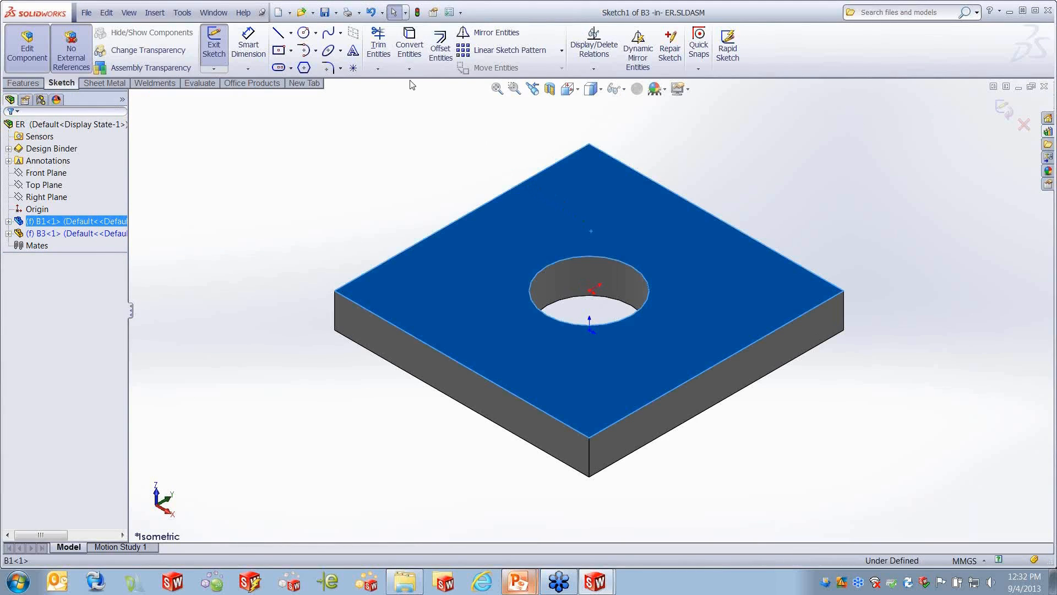
click(406, 47)
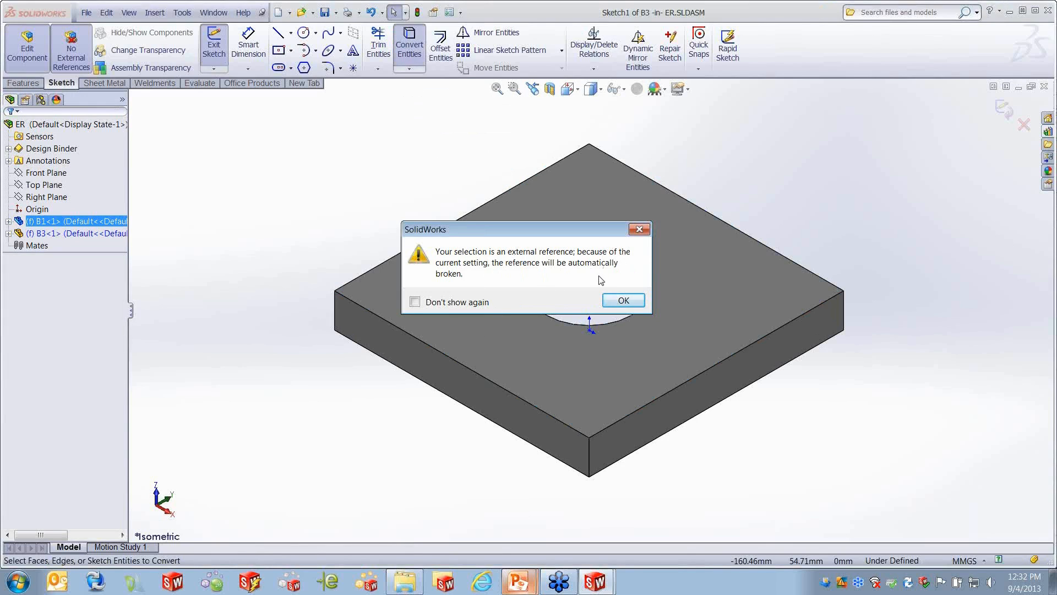
click(415, 302)
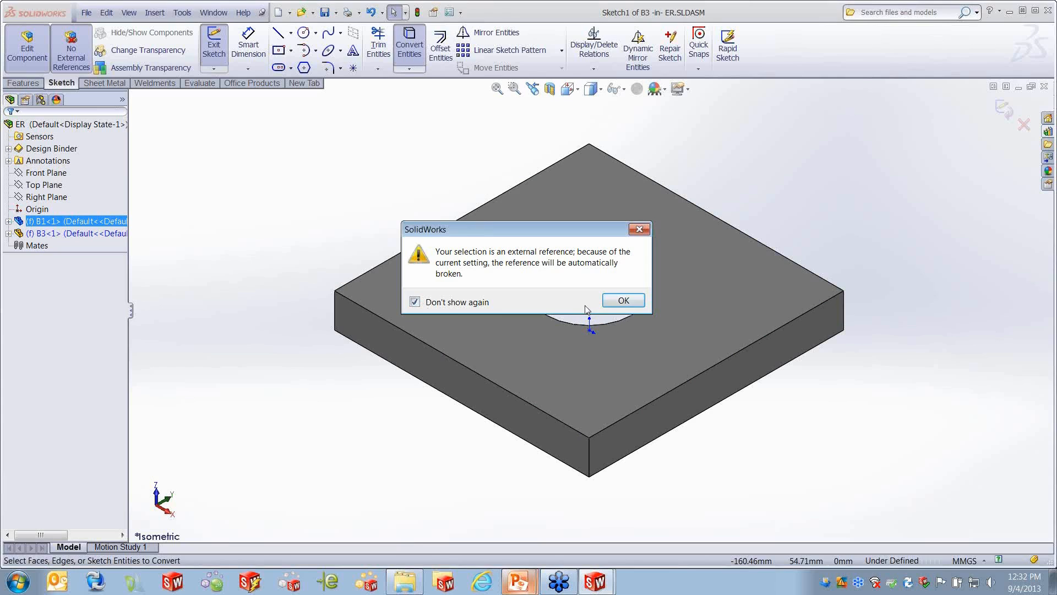
click(623, 300)
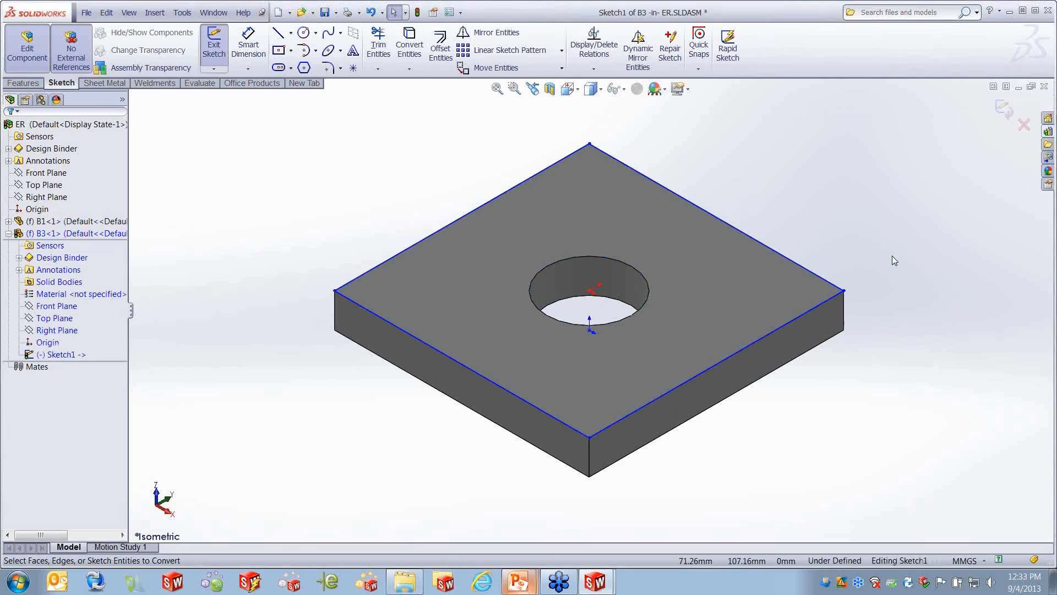
Step: Dimension two adjacent sides of the converted square outline in B3's sketch, keeping their existing lengths
click(254, 50)
click(468, 221)
click(423, 206)
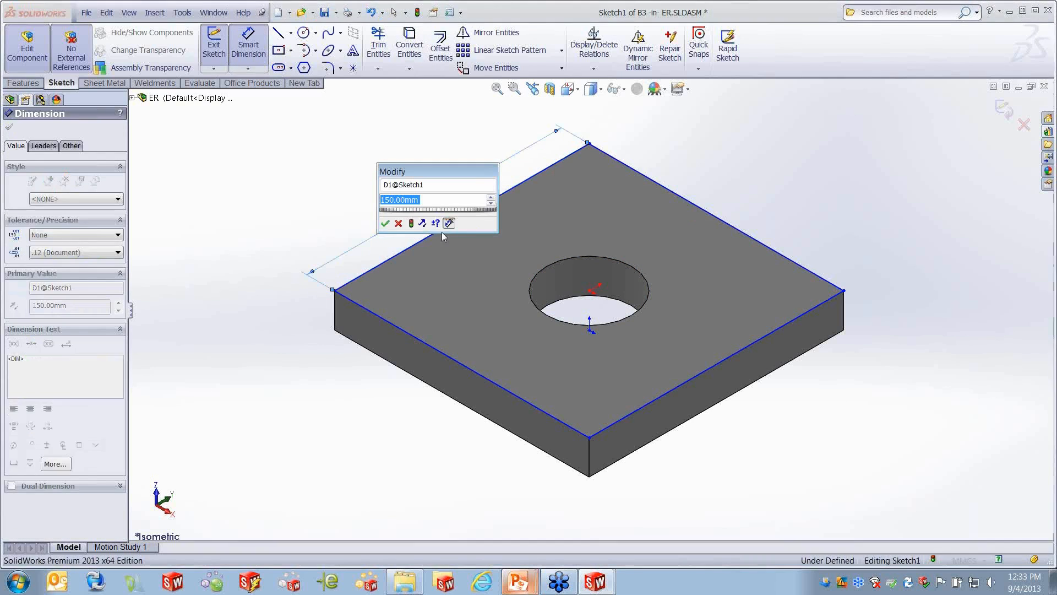
click(386, 223)
click(408, 332)
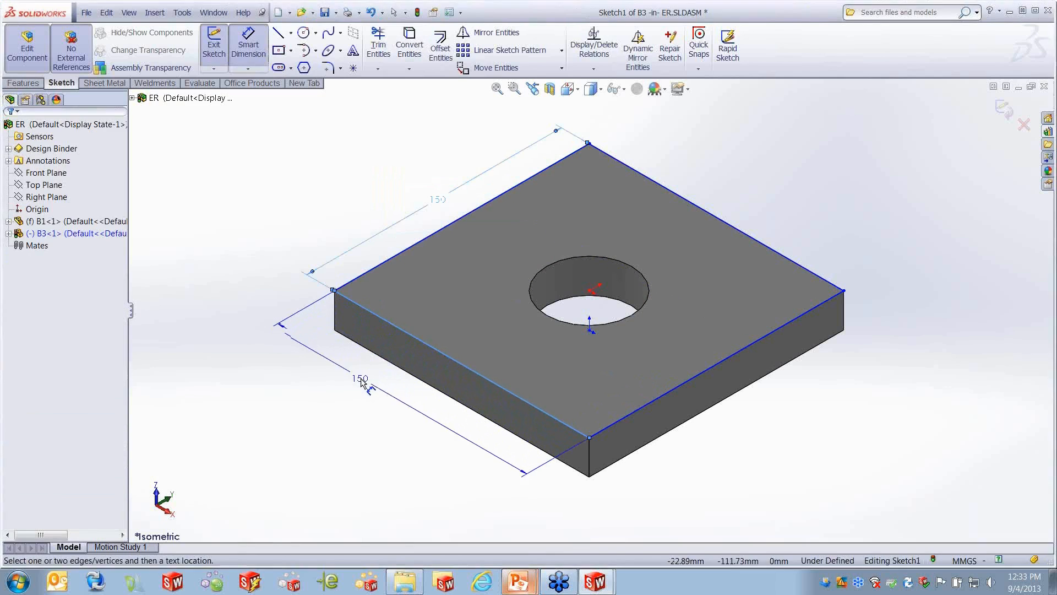
click(361, 380)
click(309, 402)
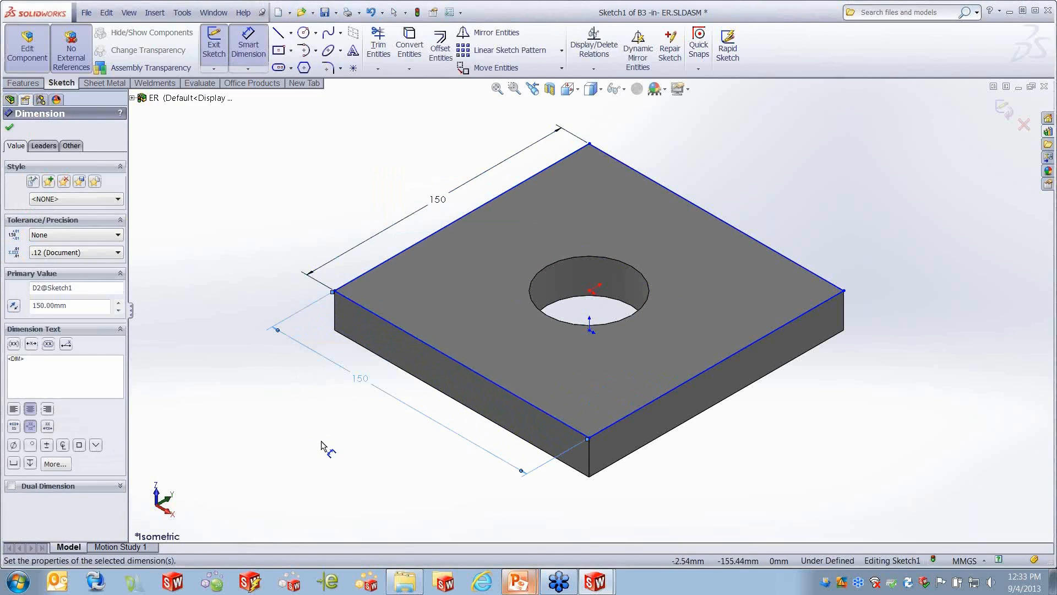
Step: Extrude B3's square sketch 10 mm upward and return to editing the ER assembly
click(32, 83)
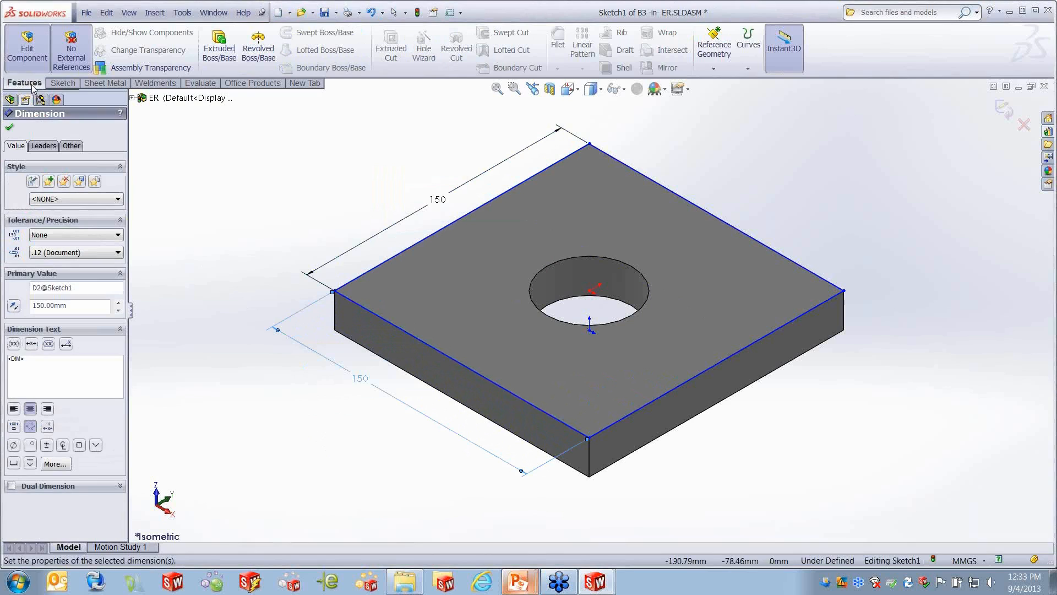
click(219, 48)
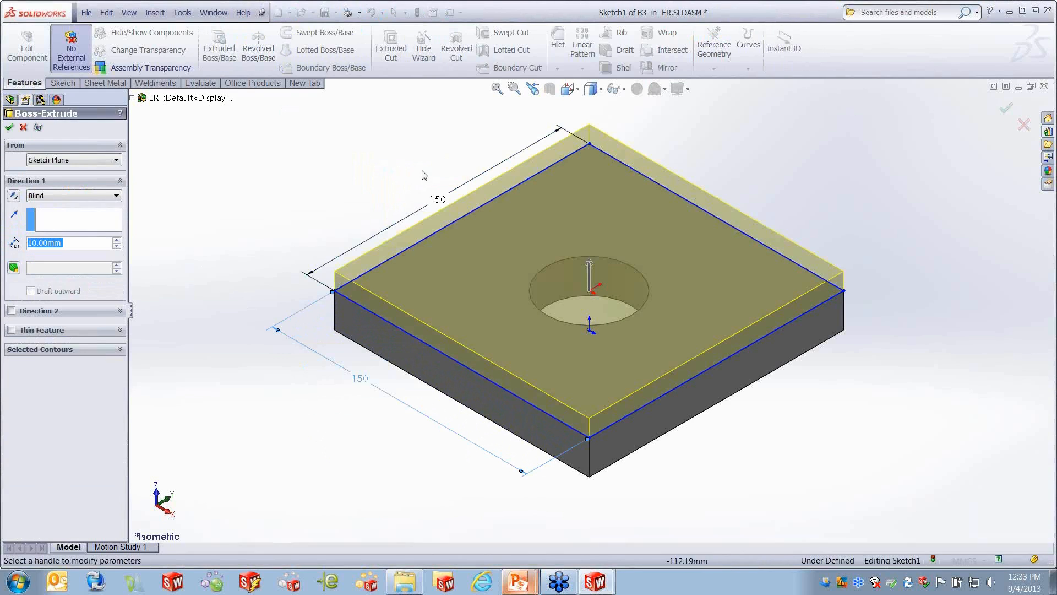
click(9, 127)
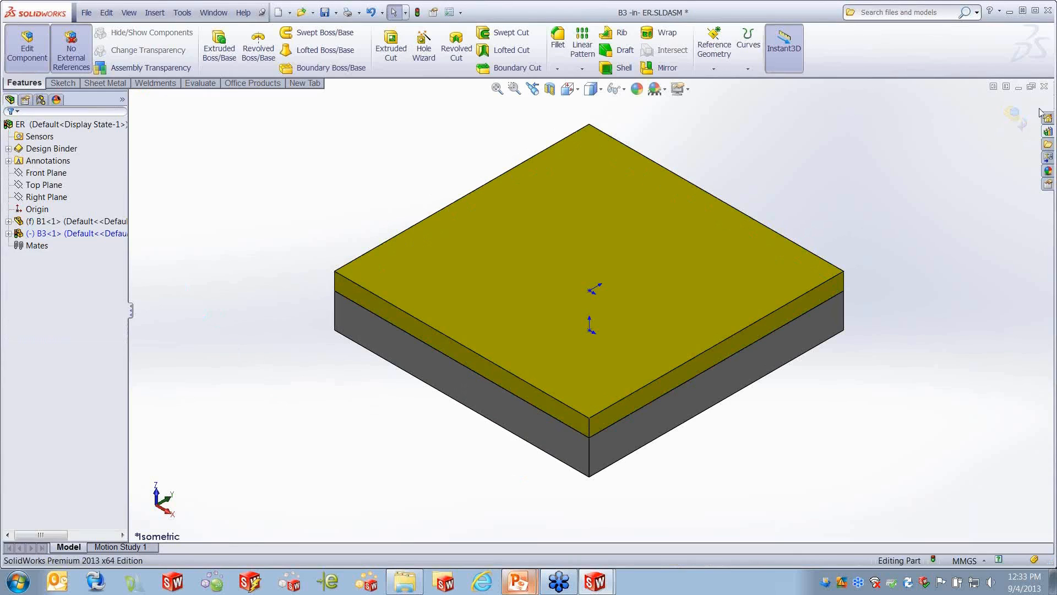
click(1014, 116)
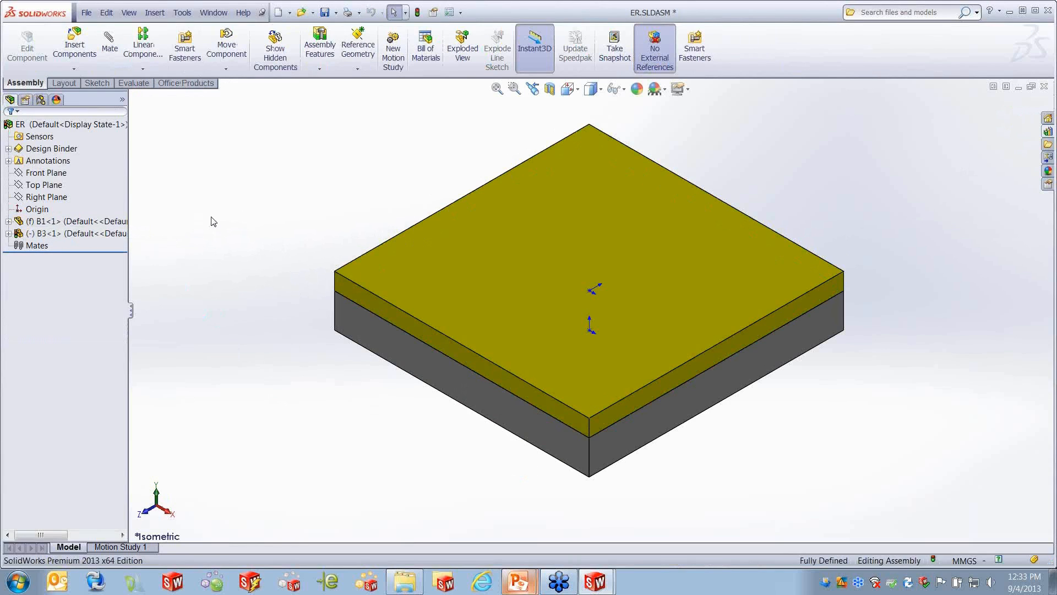
Step: Check the ER assembly's file references for B1 and the new B3 part, and close the list
click(86, 12)
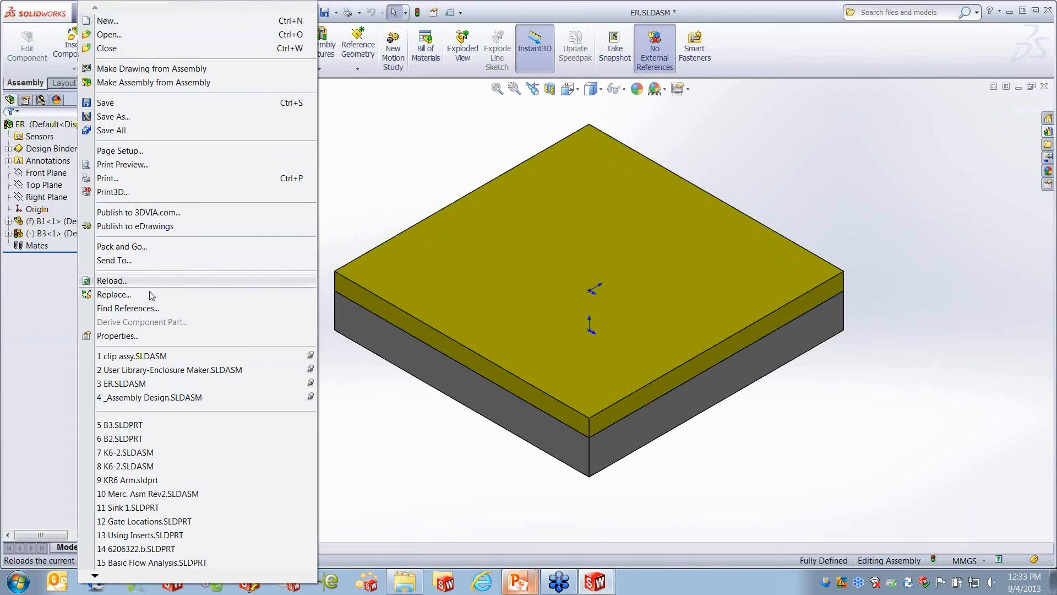
click(144, 308)
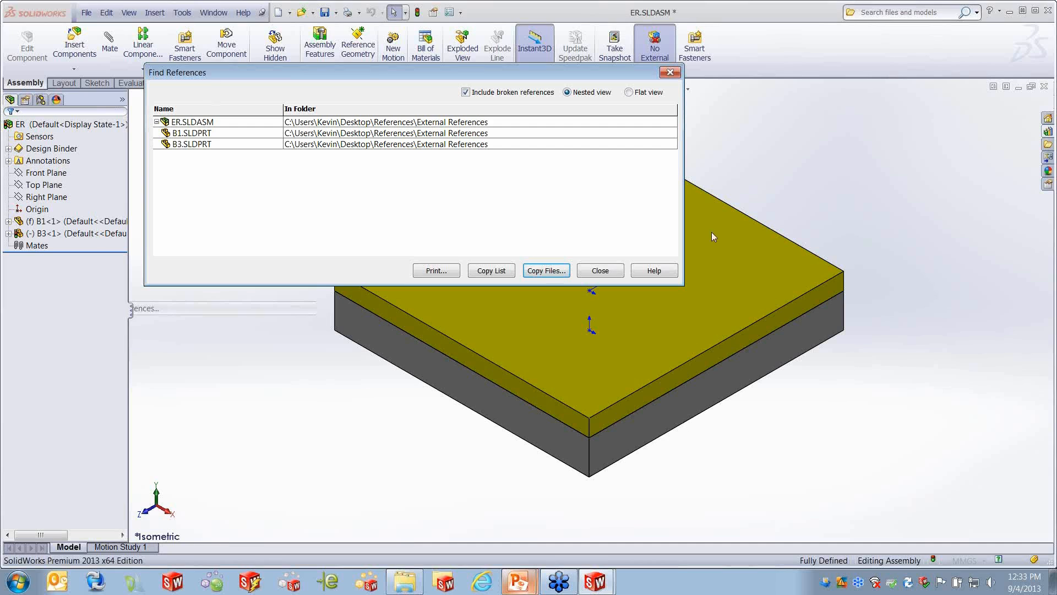
click(601, 271)
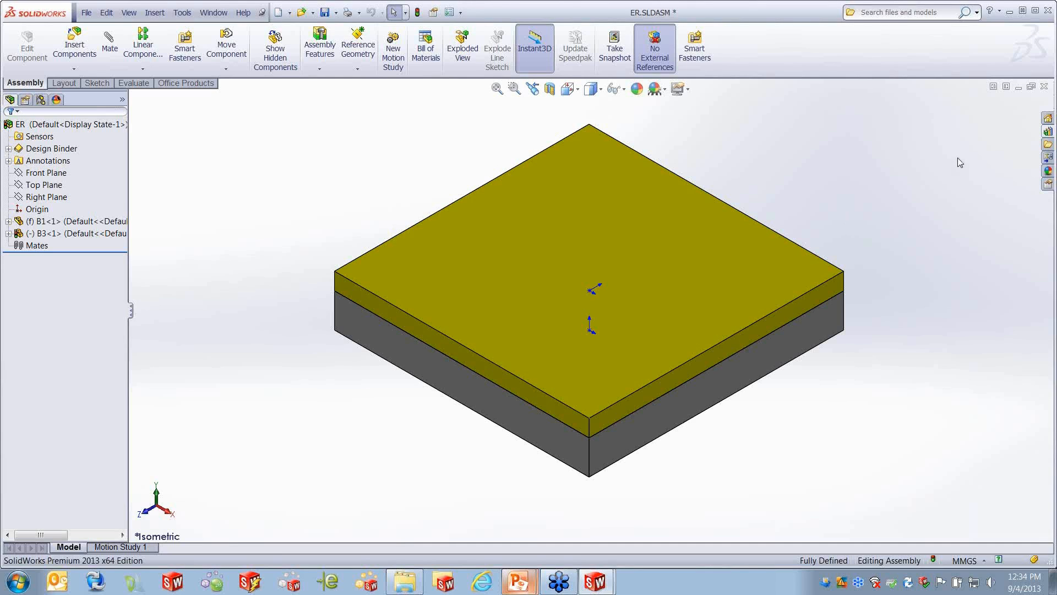
Step: Close the ER assembly and the clip assy assembly
click(1045, 88)
click(388, 290)
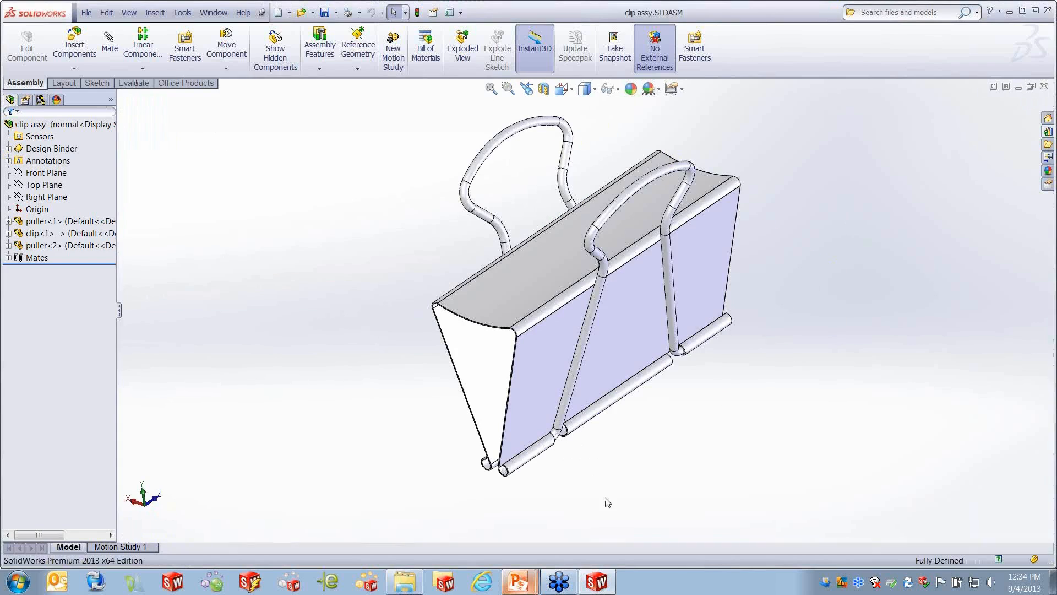
click(1045, 88)
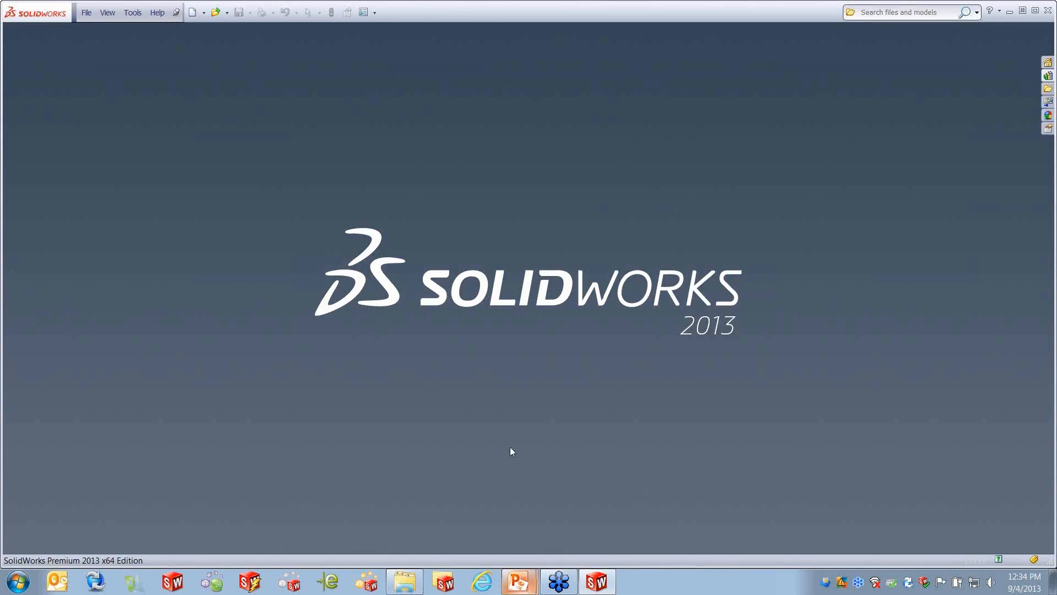
Step: Switch to the PowerPoint slide show and advance to the Changing References slide
click(510, 486)
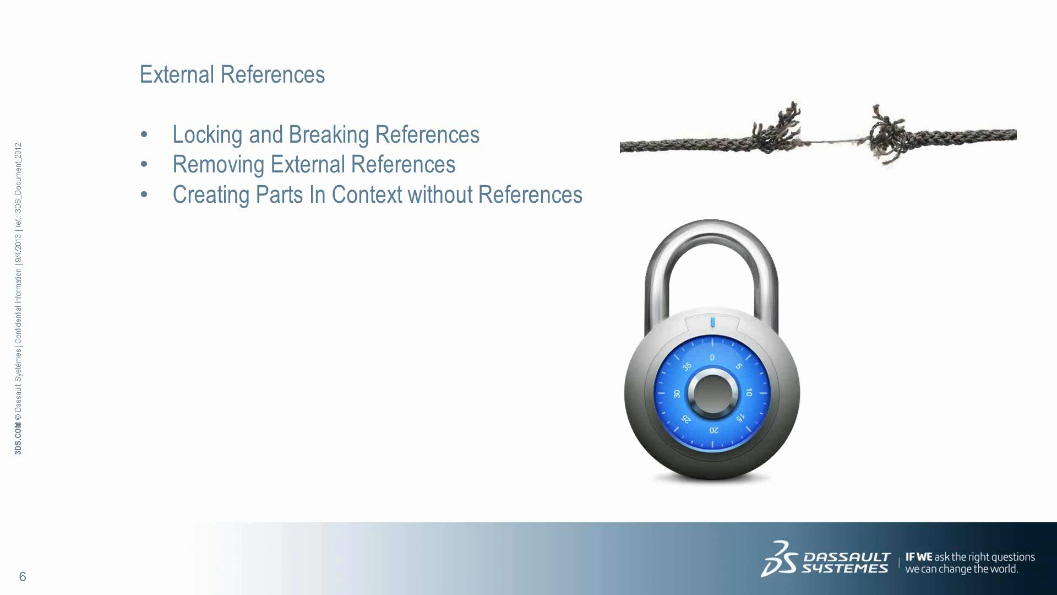
click(421, 346)
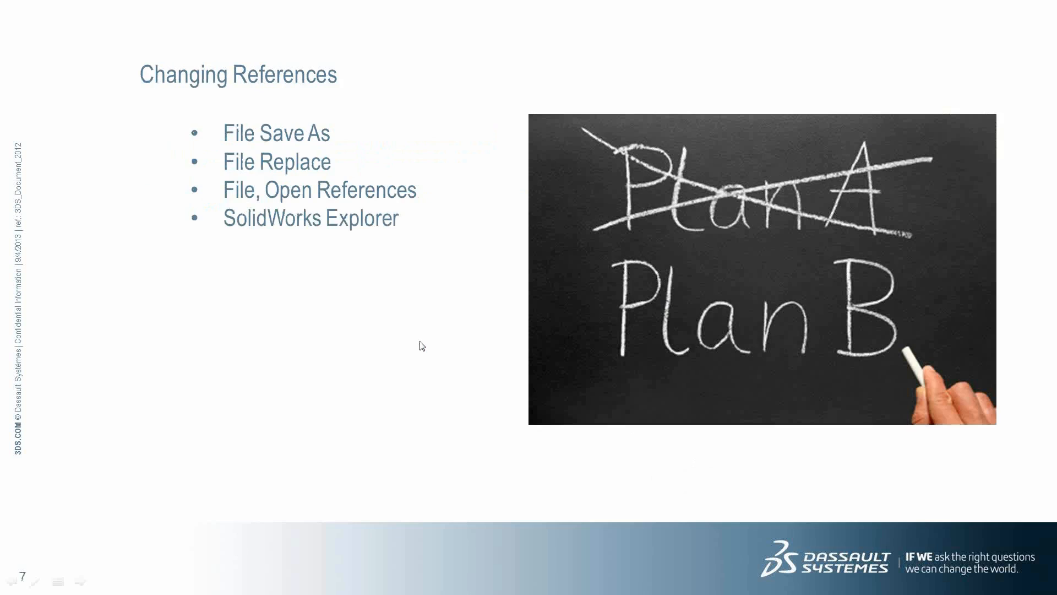
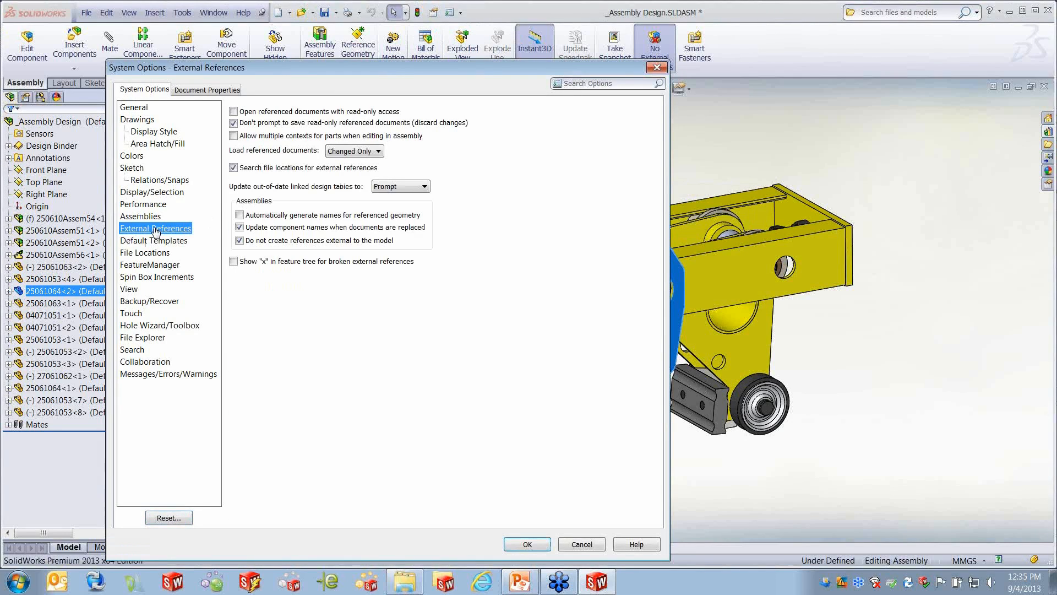
Step: Turn off updating component names when documents are replaced in the External References options and apply the change
click(239, 226)
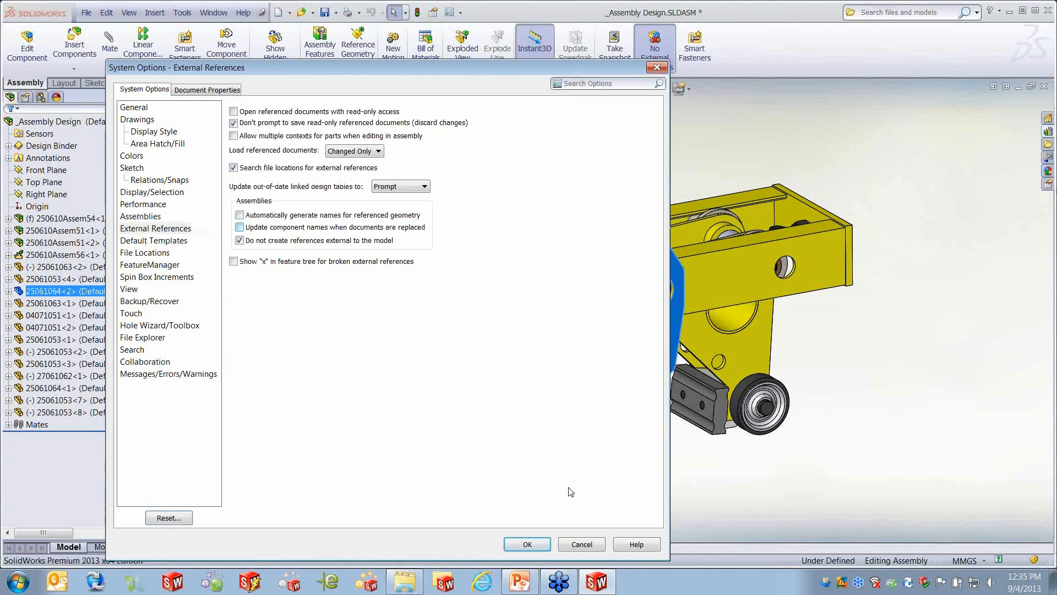
click(527, 544)
click(565, 460)
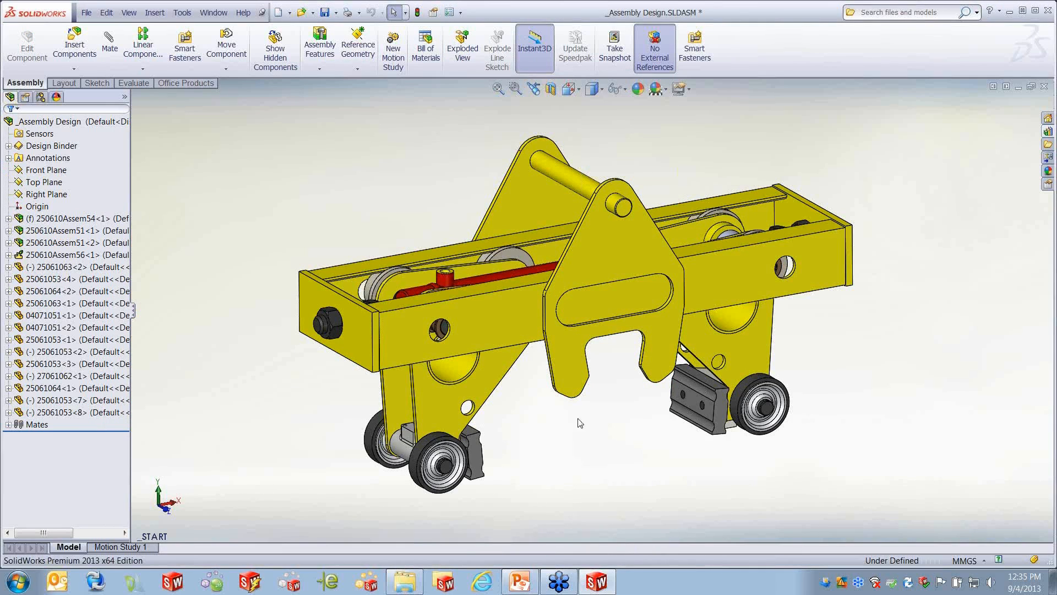
Step: Open the front attachment plate component of the assembly in its own part window
click(591, 255)
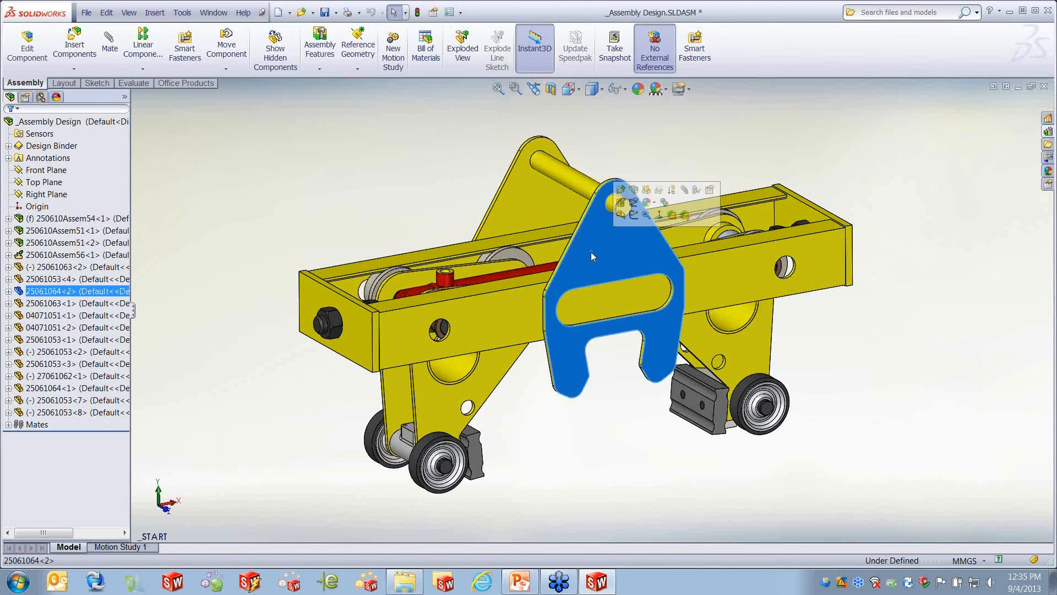
click(621, 190)
middle_drag(595, 430, 642, 461)
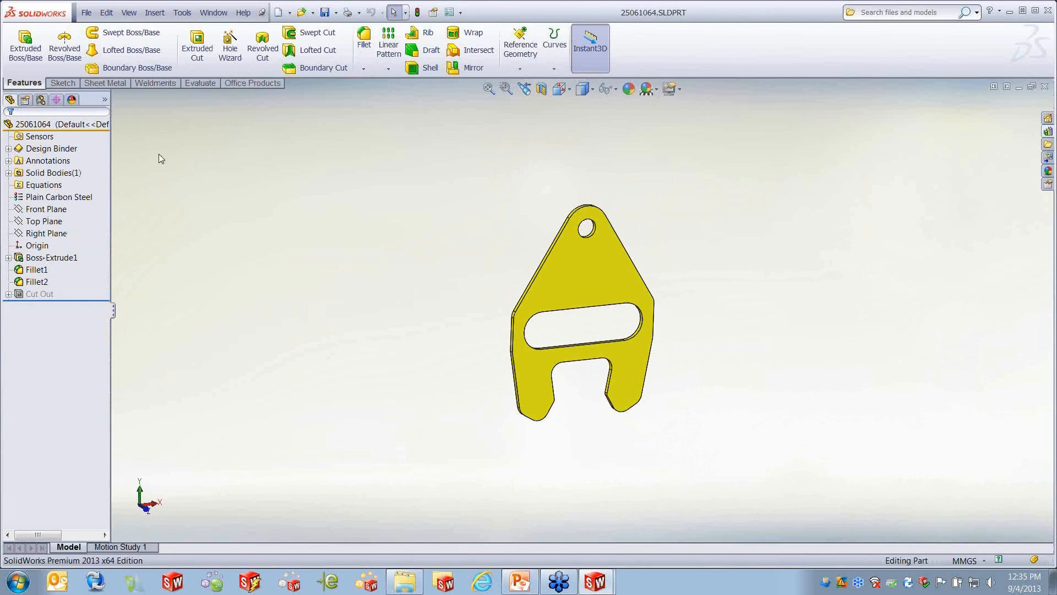
Step: Save the plate part under the new name Plate 2 on the Desktop, so open referencing files point to it
click(87, 12)
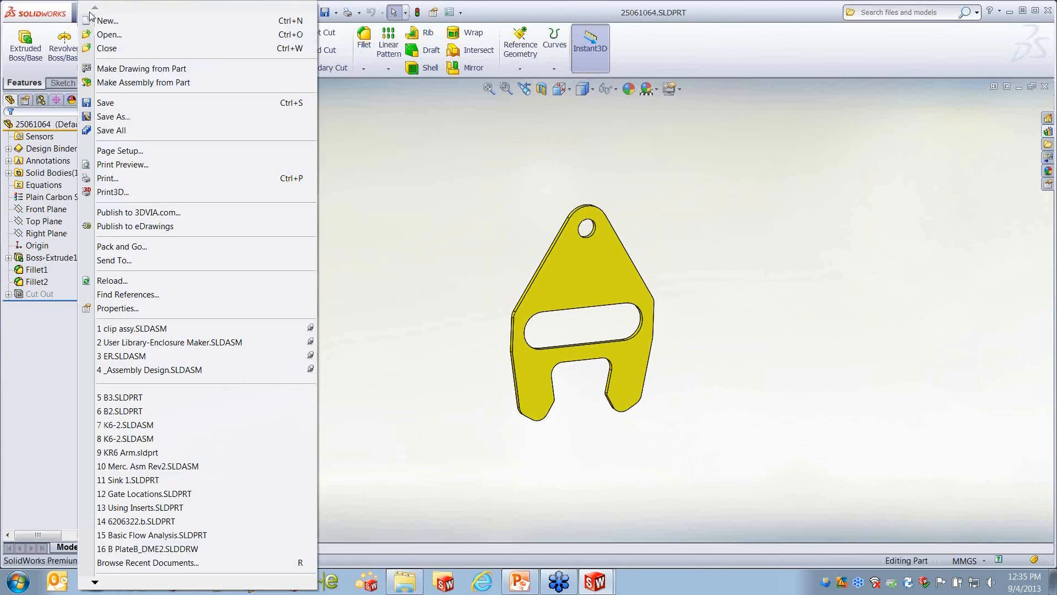
click(120, 116)
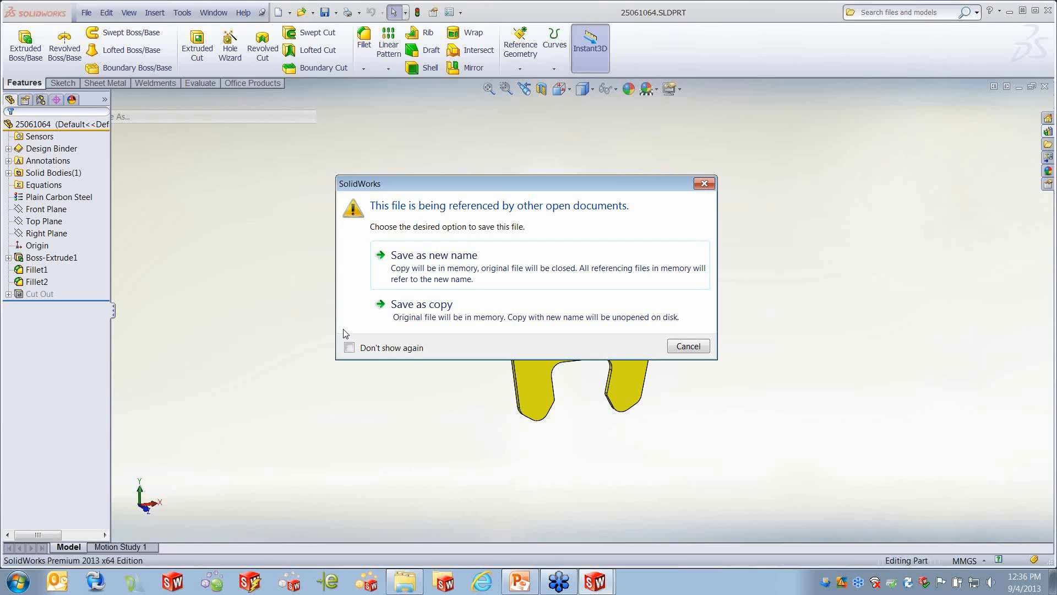
click(483, 254)
text(P)
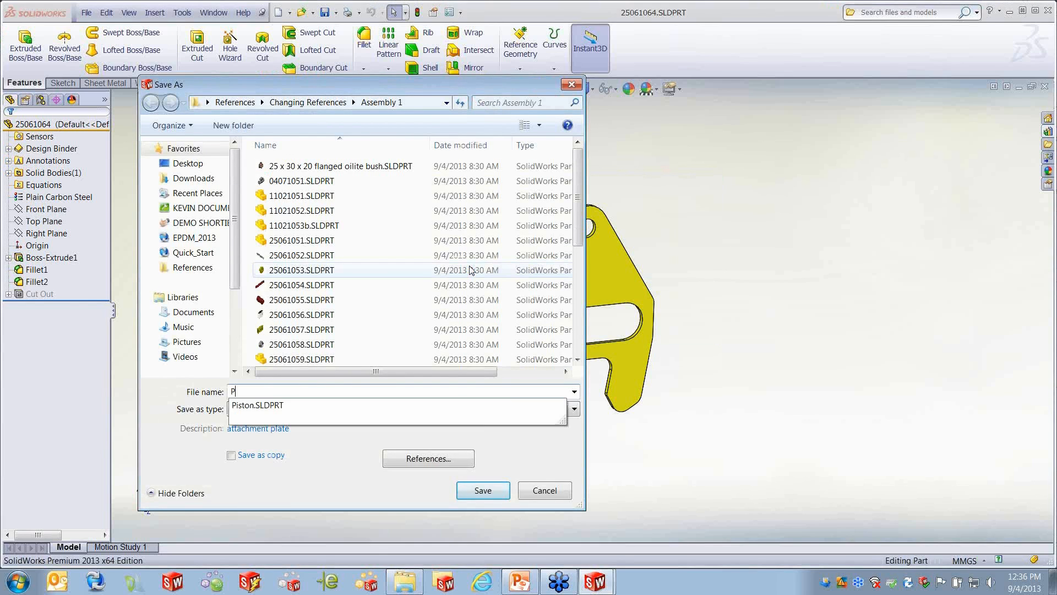
text(late 2)
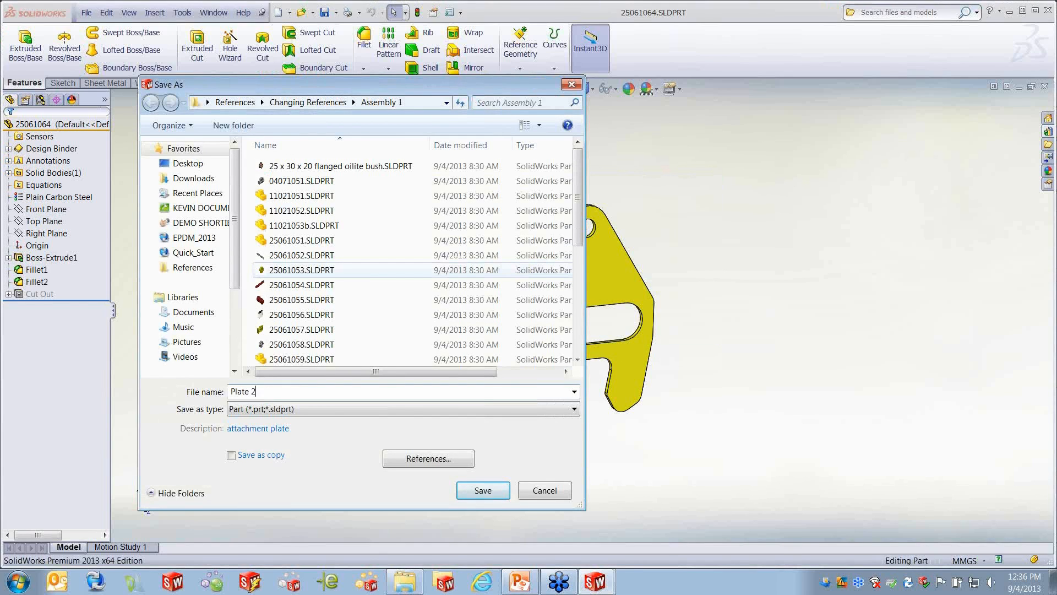
click(183, 163)
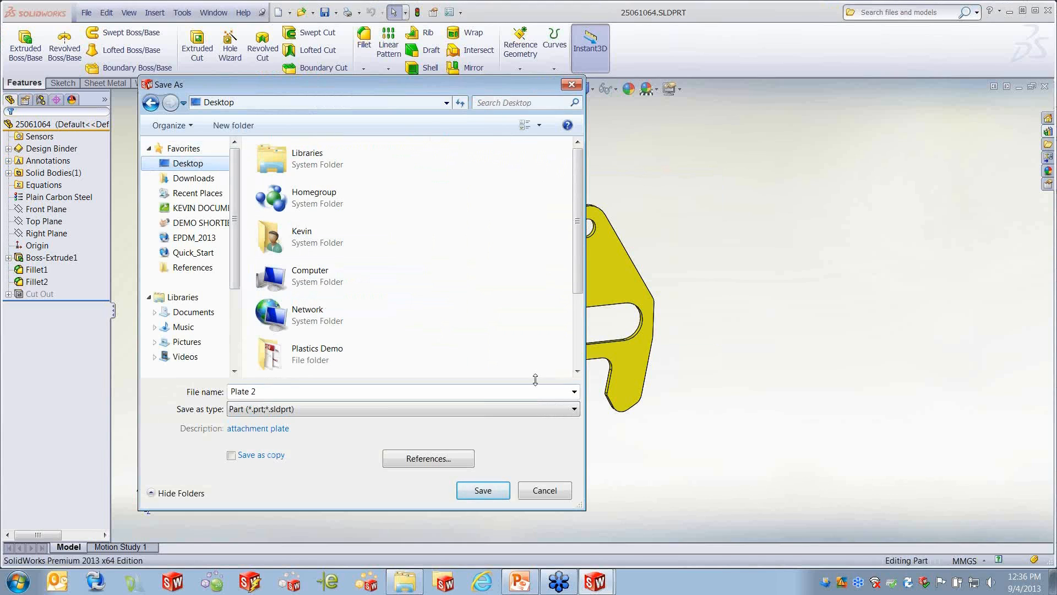
click(485, 492)
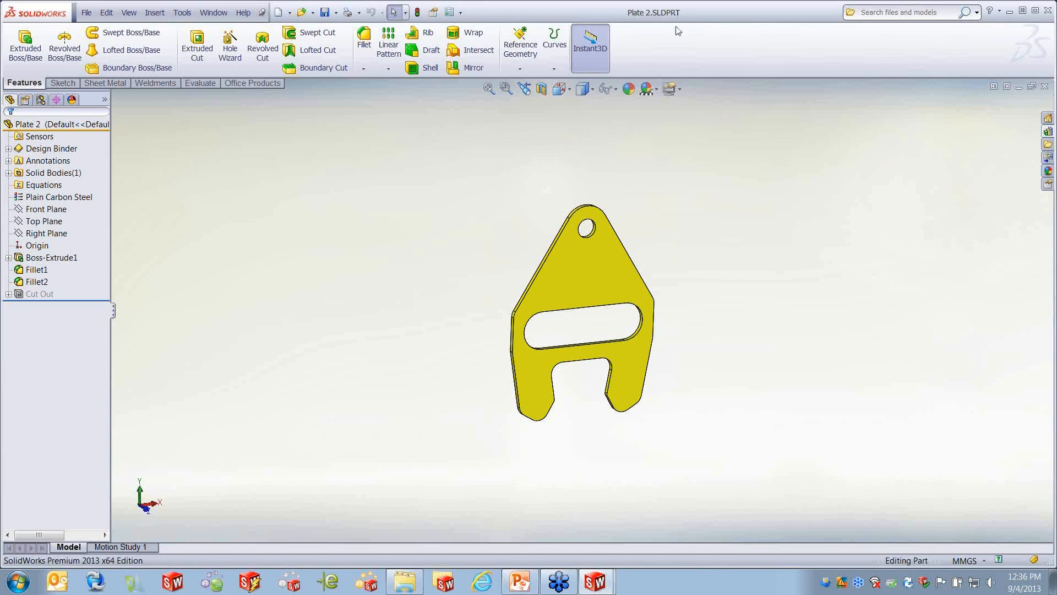
Step: Switch back to the _Assembly Design assembly window
click(38, 295)
click(147, 315)
click(213, 12)
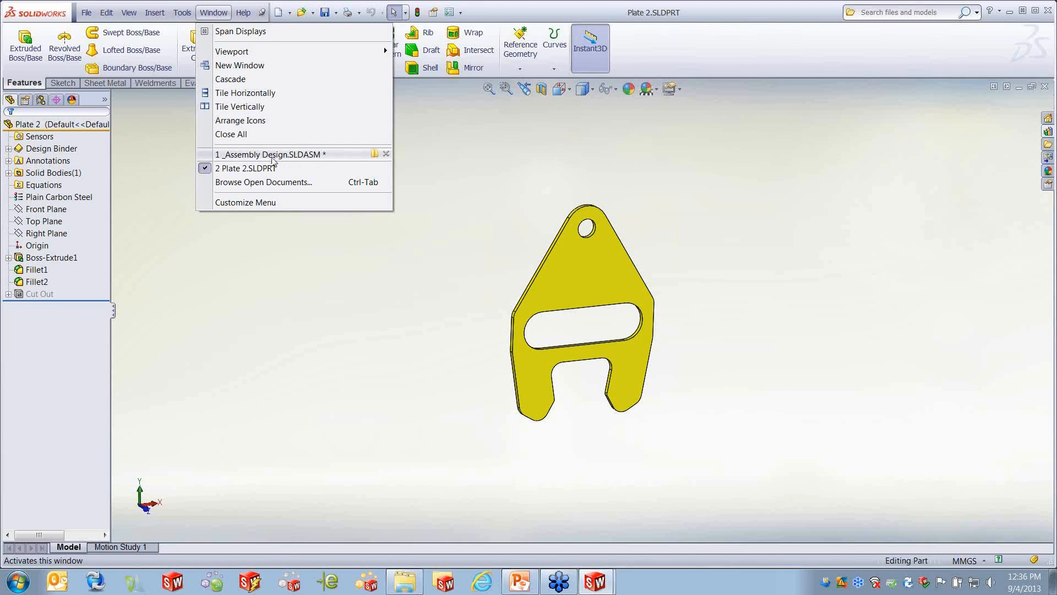
click(272, 155)
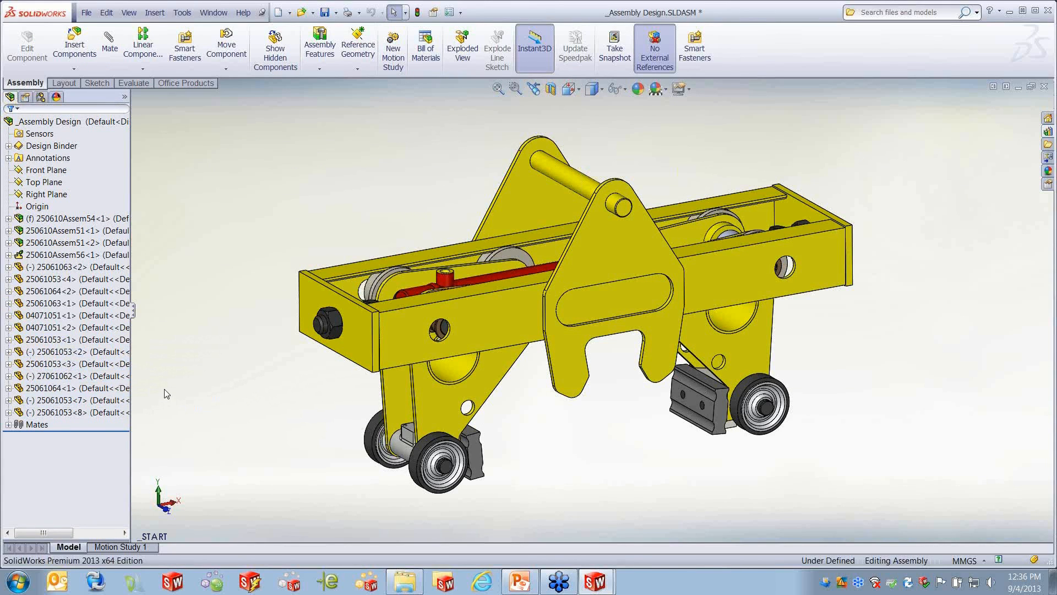
Step: Find the assembly's references, enlarge the list and check the folder of each referenced file down to the last entry
click(87, 13)
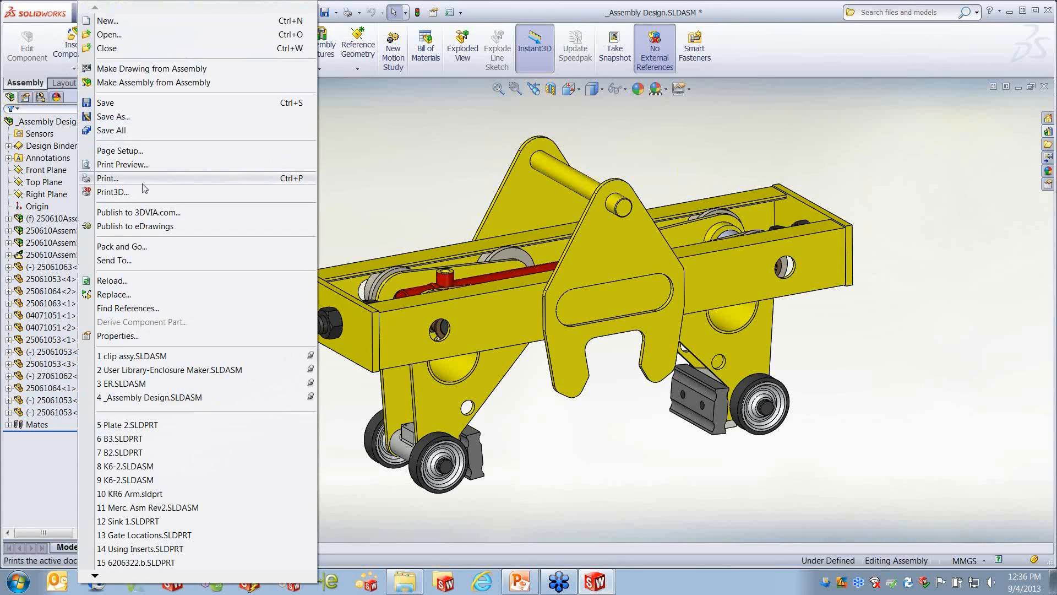
click(127, 309)
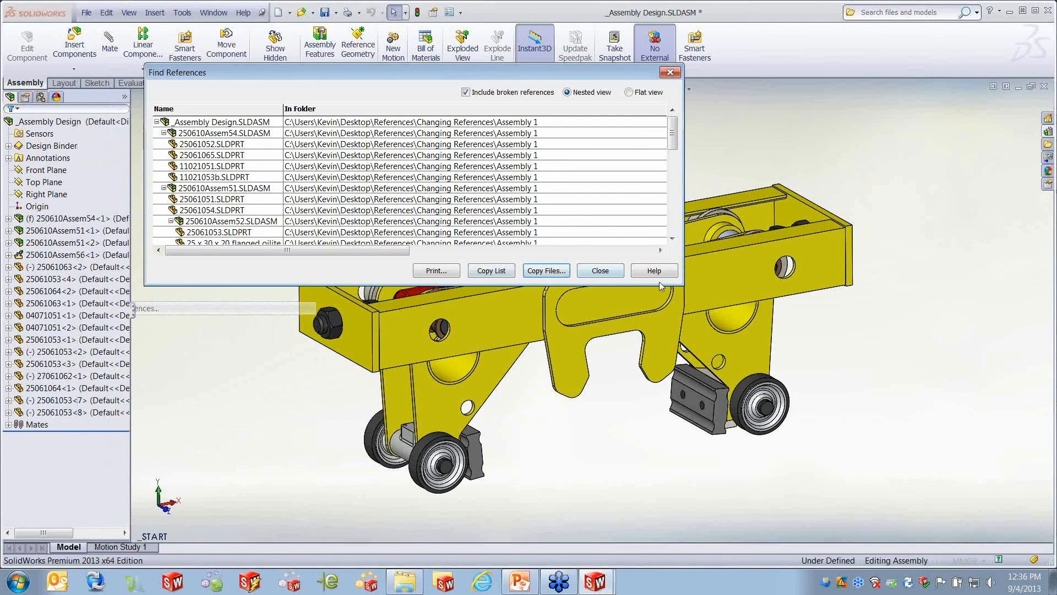
drag(670, 285, 677, 524)
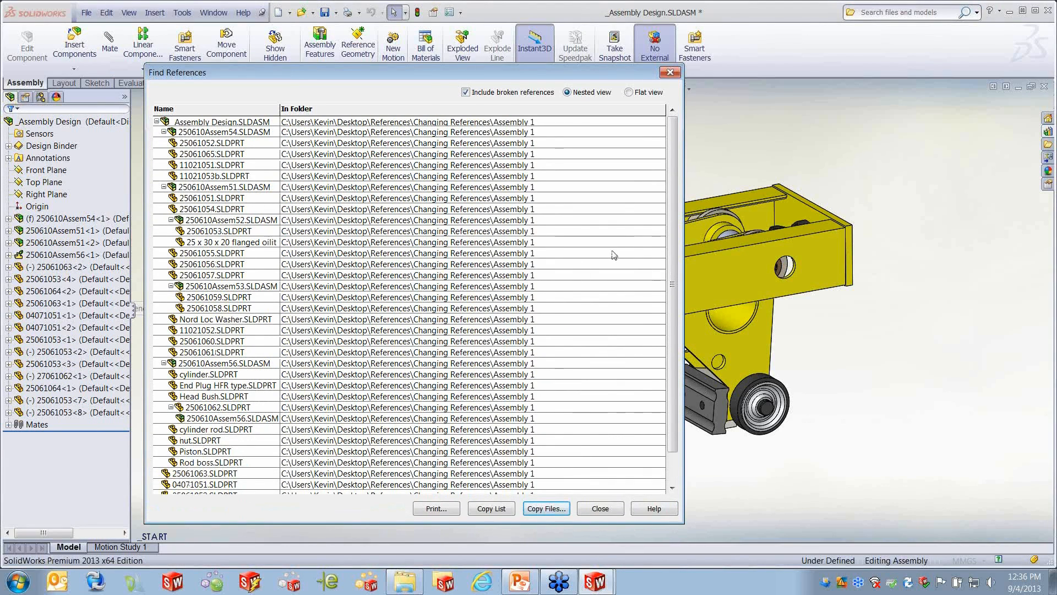
drag(671, 245, 675, 315)
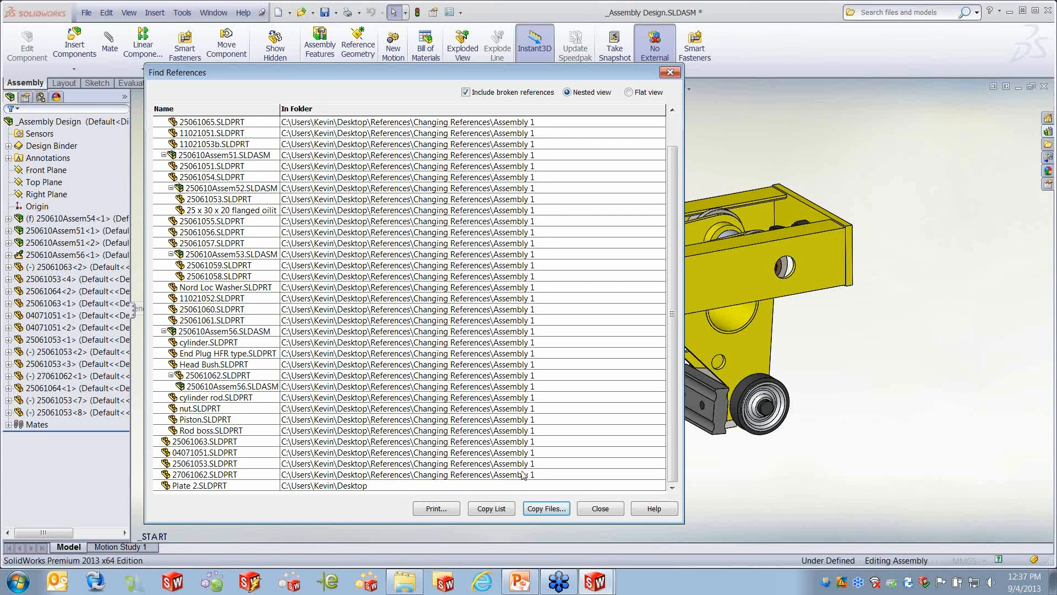
click(606, 508)
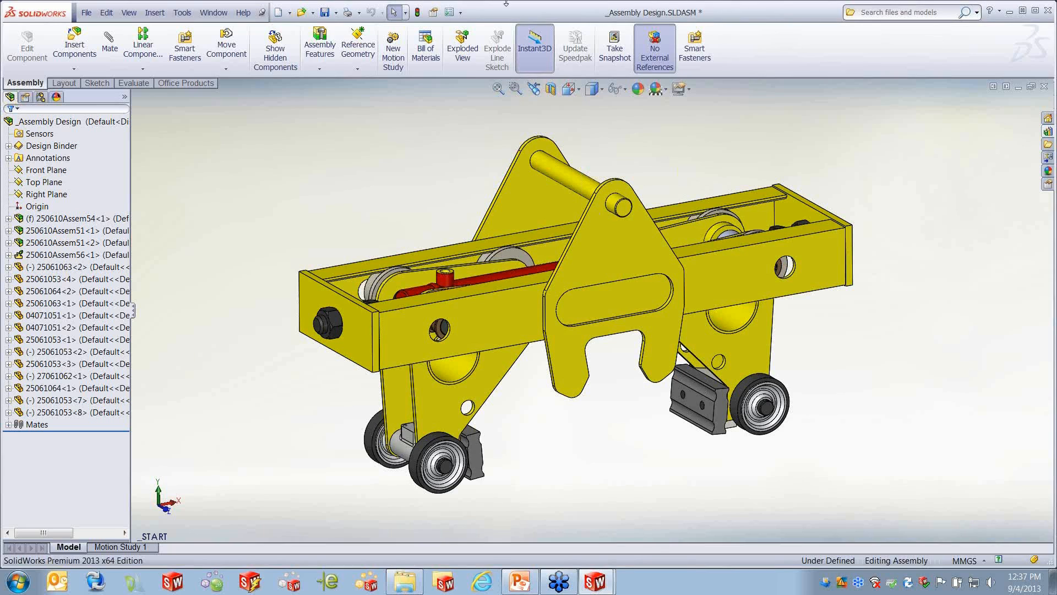
Step: Turn on updating component names when documents are replaced in the External References options and apply the change
click(460, 12)
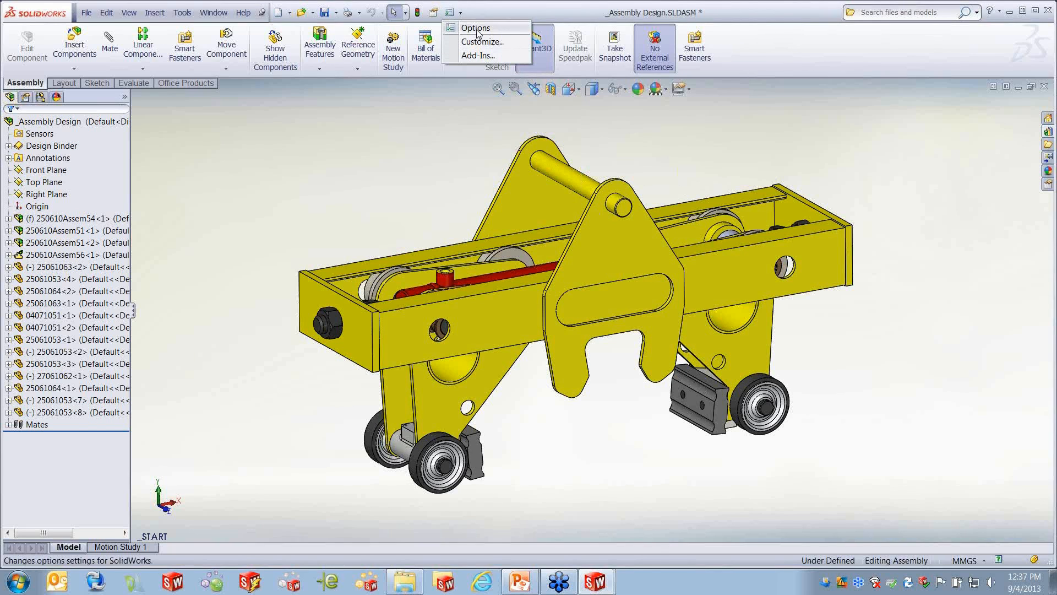
click(477, 30)
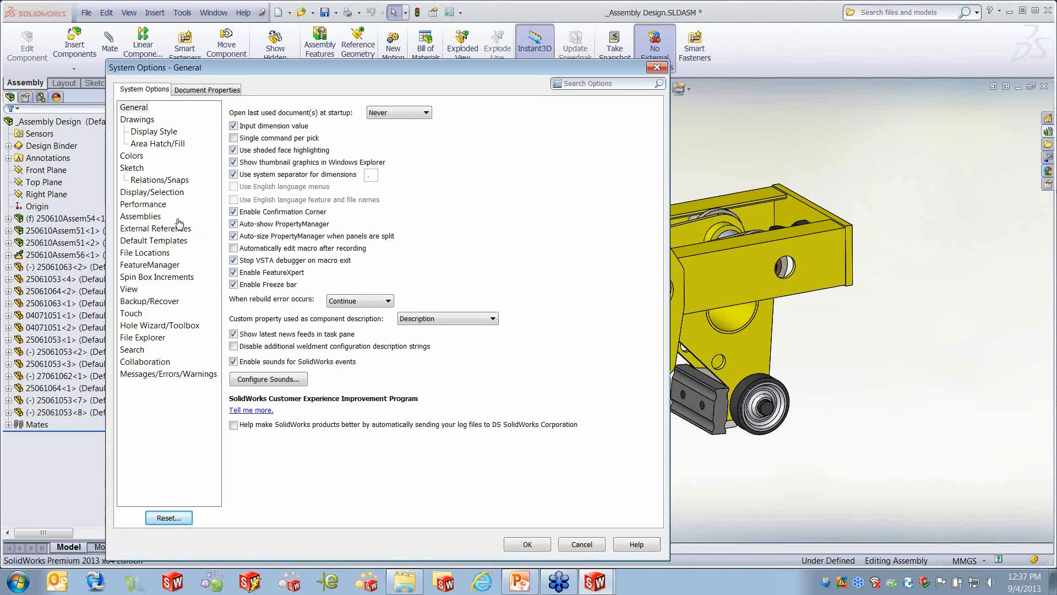
click(160, 230)
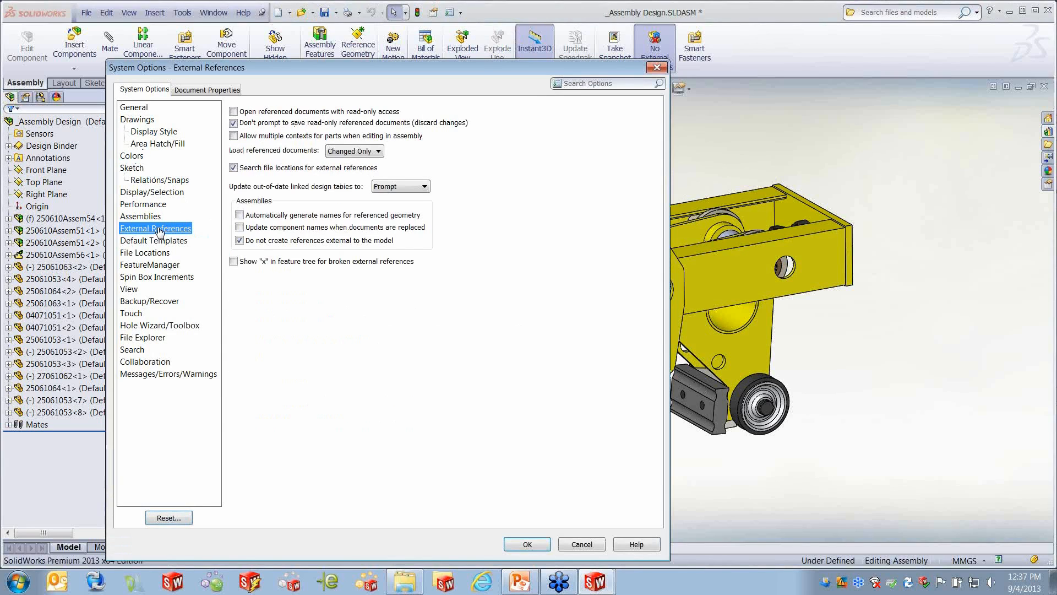
click(239, 227)
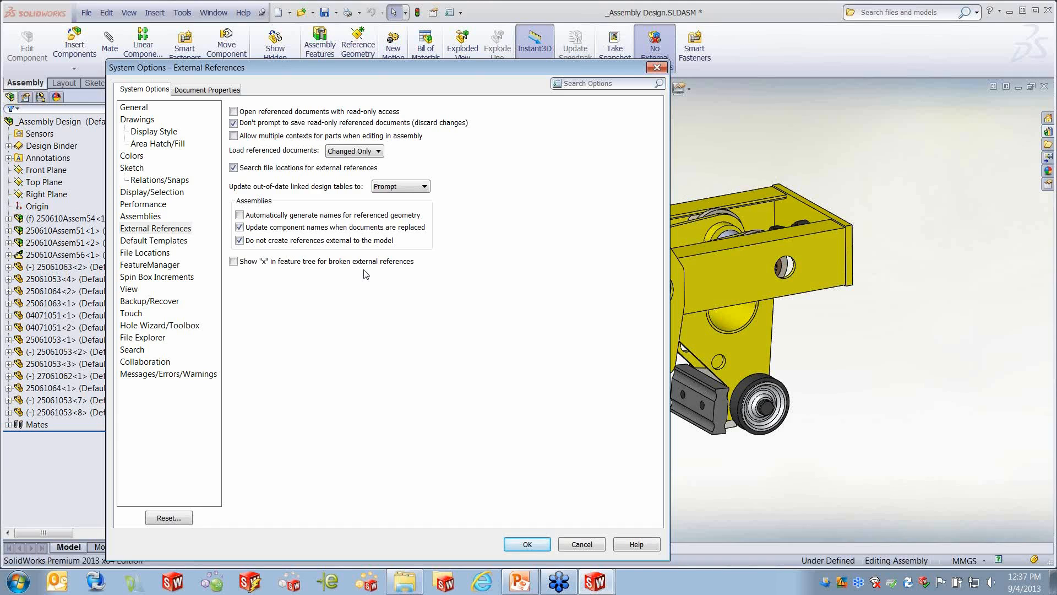
click(527, 544)
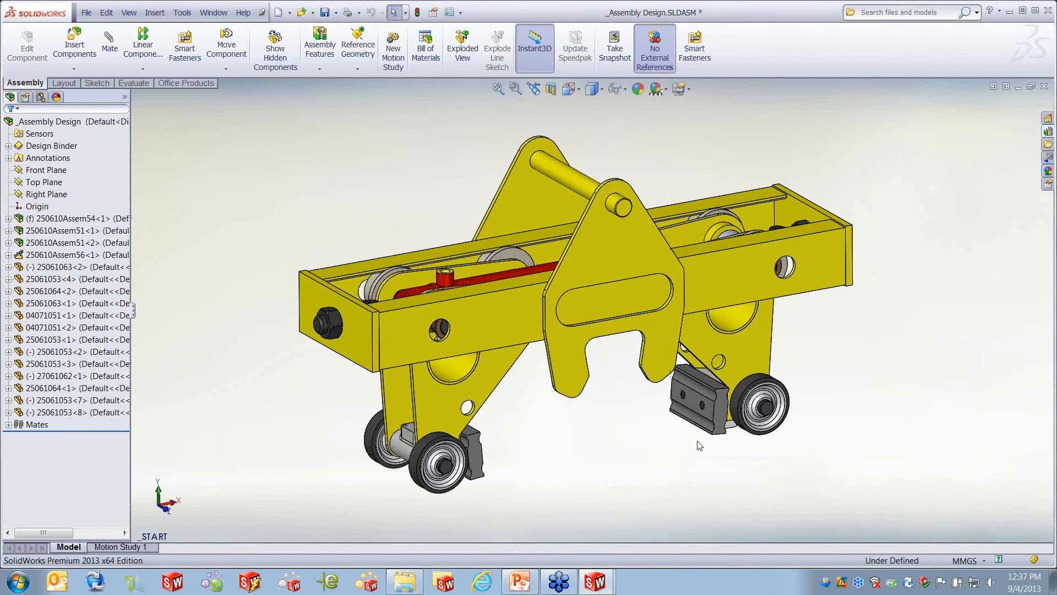
Step: Open the front attachment plate from the assembly and save it under the new name Plate 5 on the Desktop
click(637, 251)
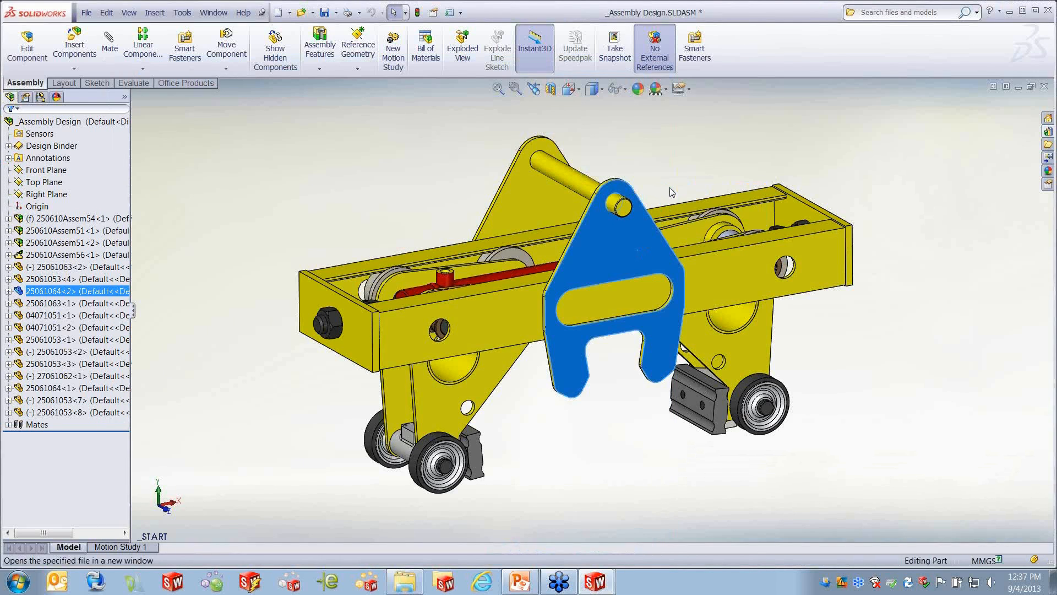
click(87, 12)
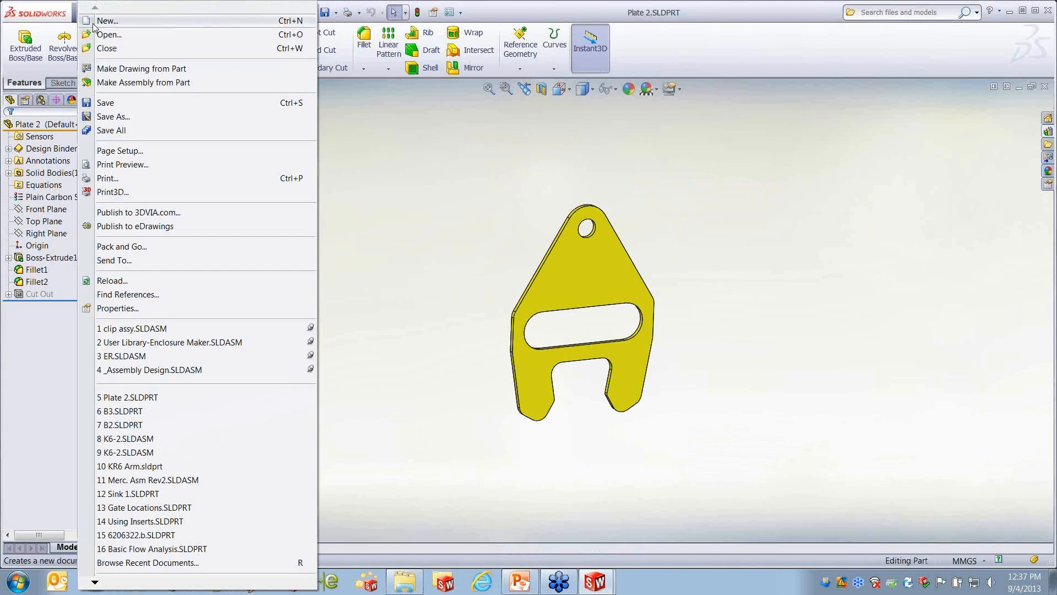
click(118, 116)
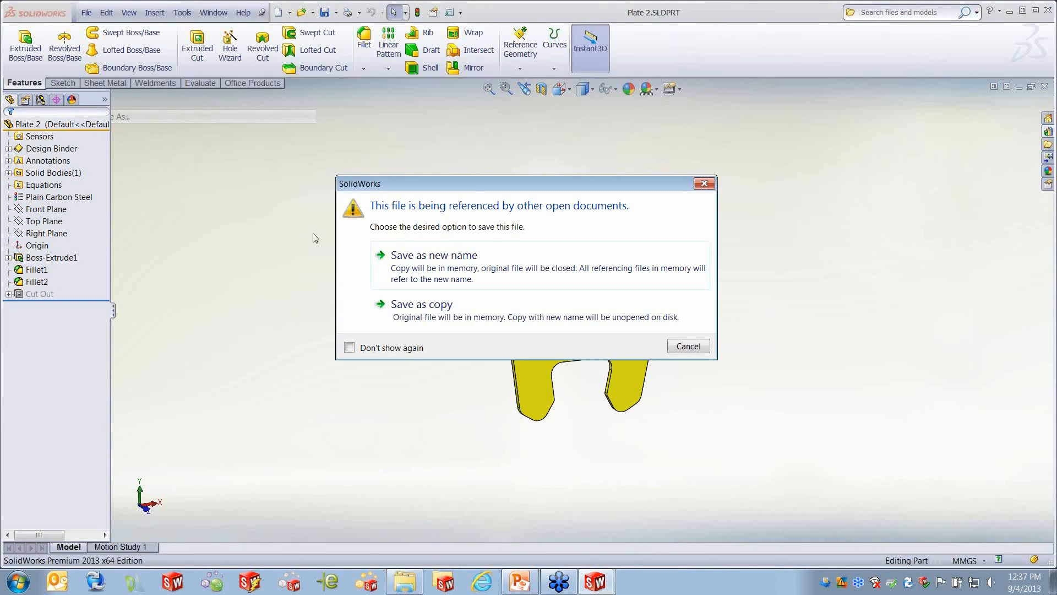
click(435, 262)
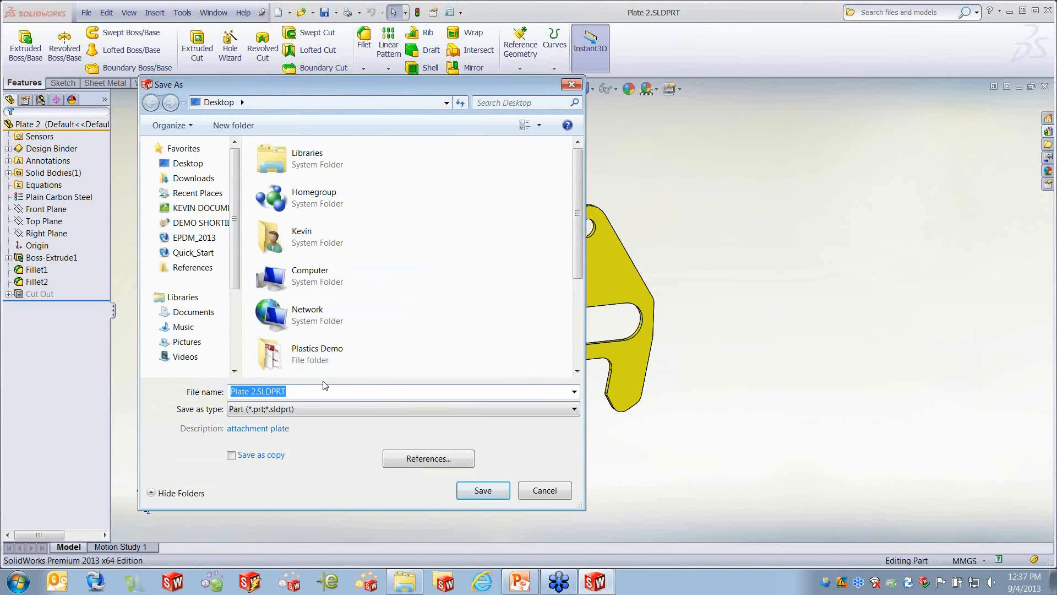
text(Plate 5)
click(483, 490)
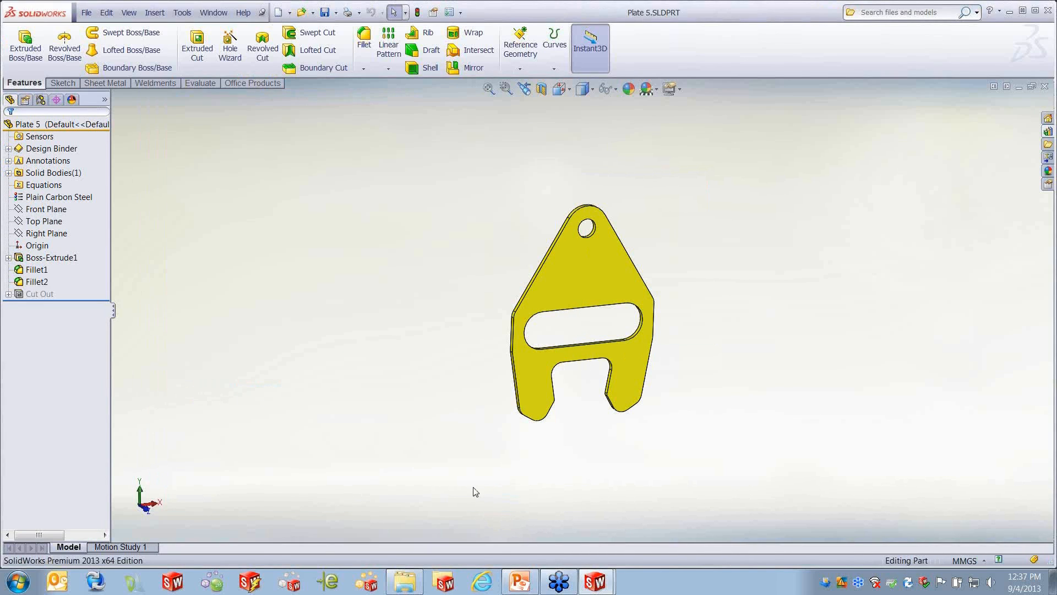
Step: Return to the _Assembly Design assembly and check the component name of the rear attachment plate in the feature tree
click(213, 12)
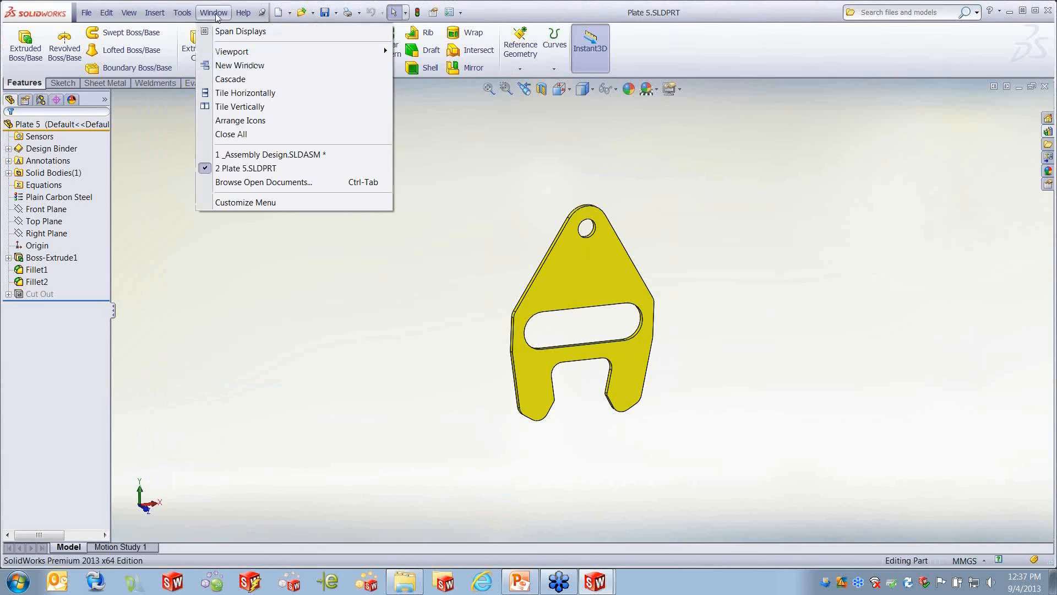
click(268, 155)
click(46, 388)
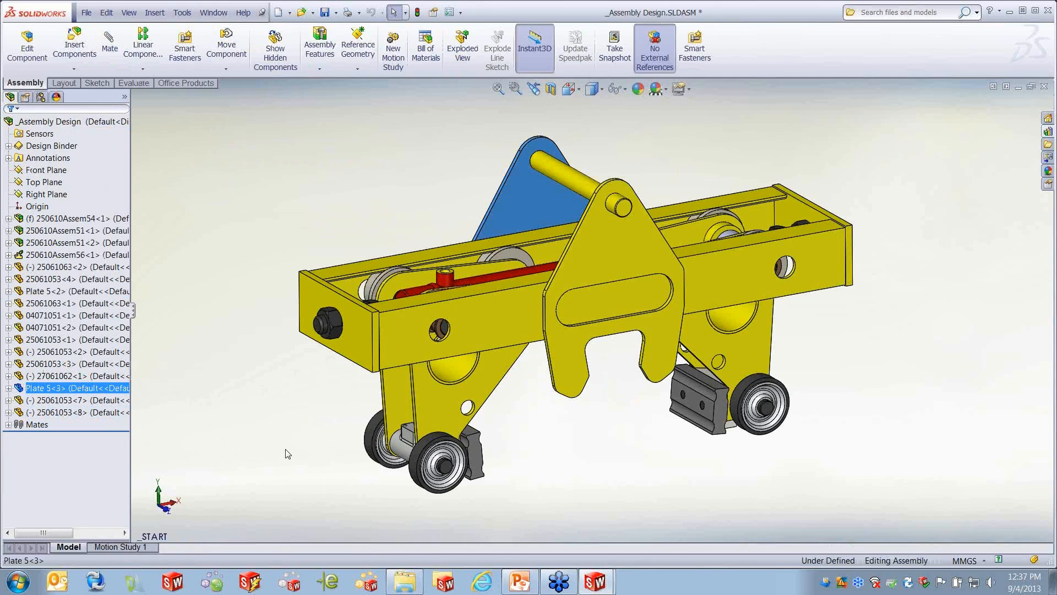
click(278, 387)
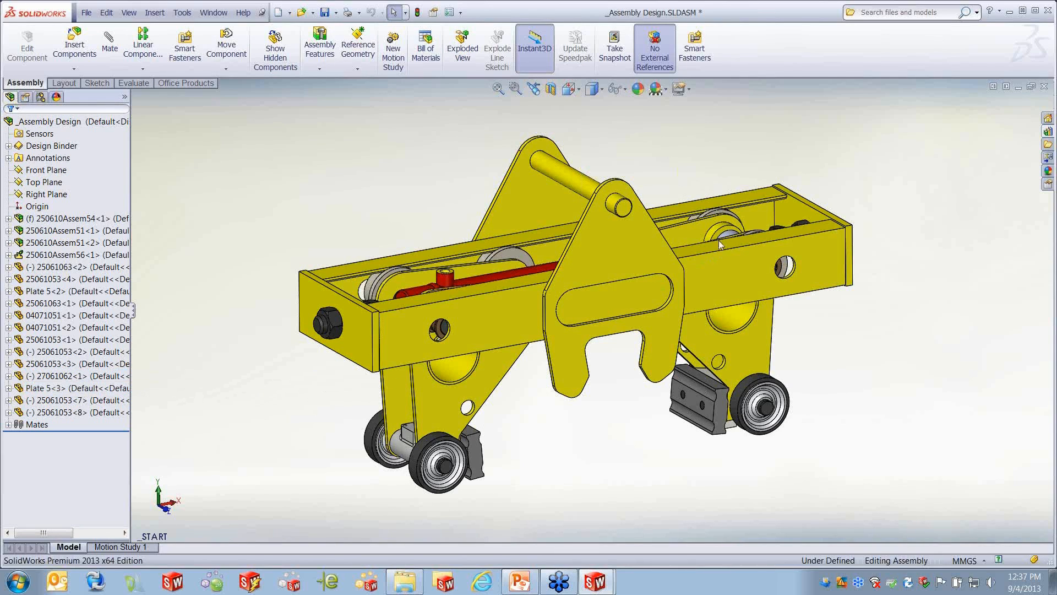
Step: Open the guide roller part 25061053 from the assembly and turn it to face its bore
click(725, 262)
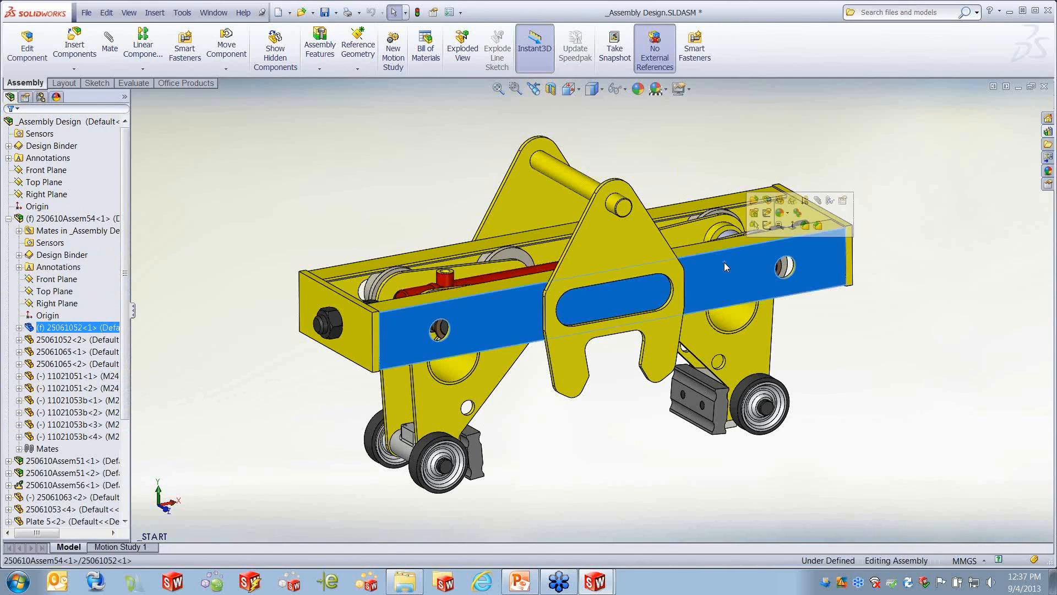
click(10, 219)
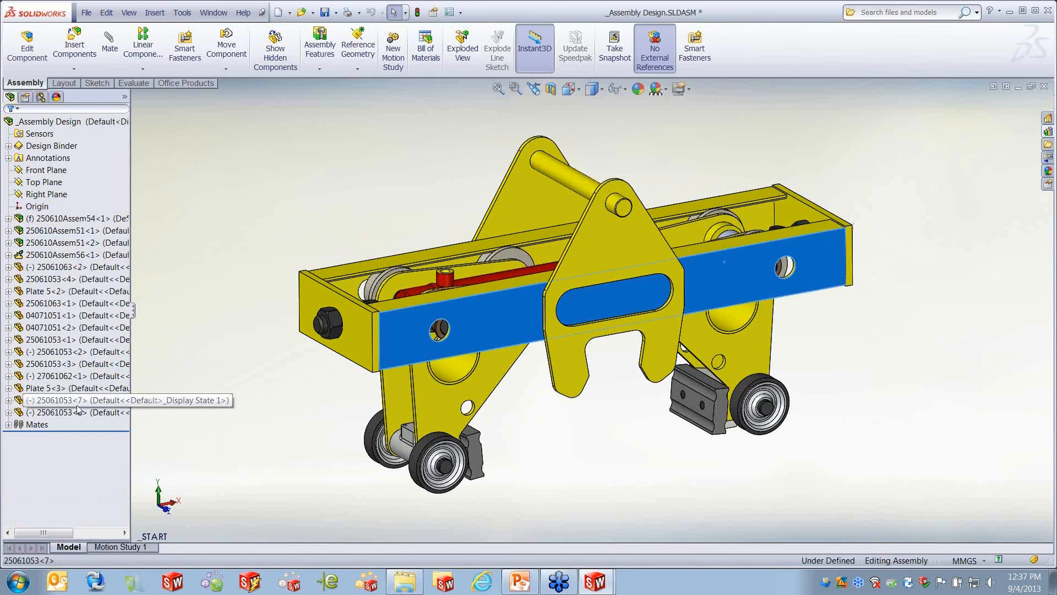
click(76, 401)
click(85, 375)
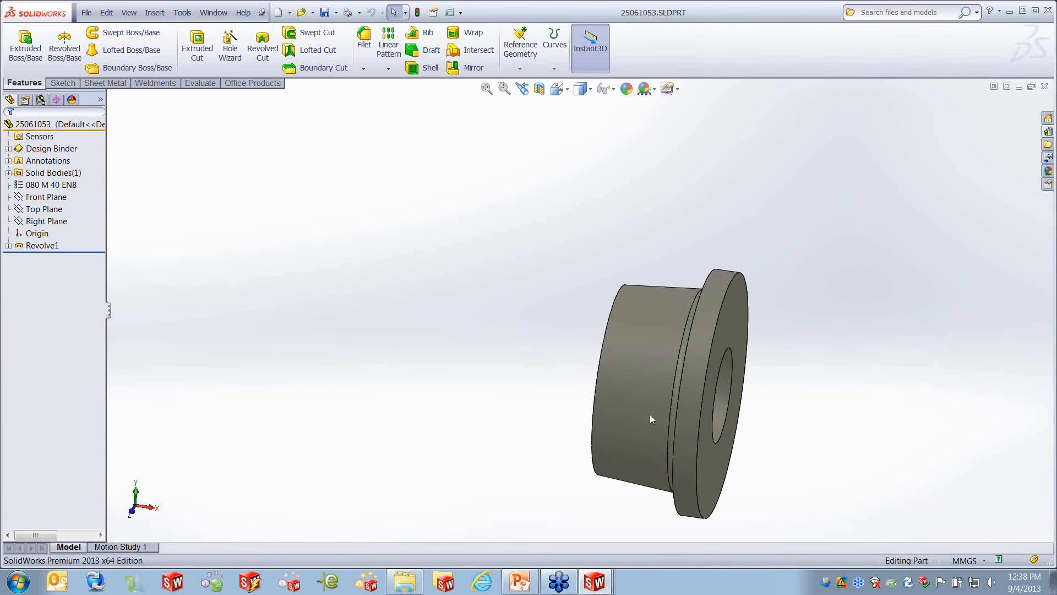
scroll(650, 414, down, 1)
middle_drag(650, 414, 619, 393)
scroll(636, 412, up, 4)
scroll(678, 409, down, 3)
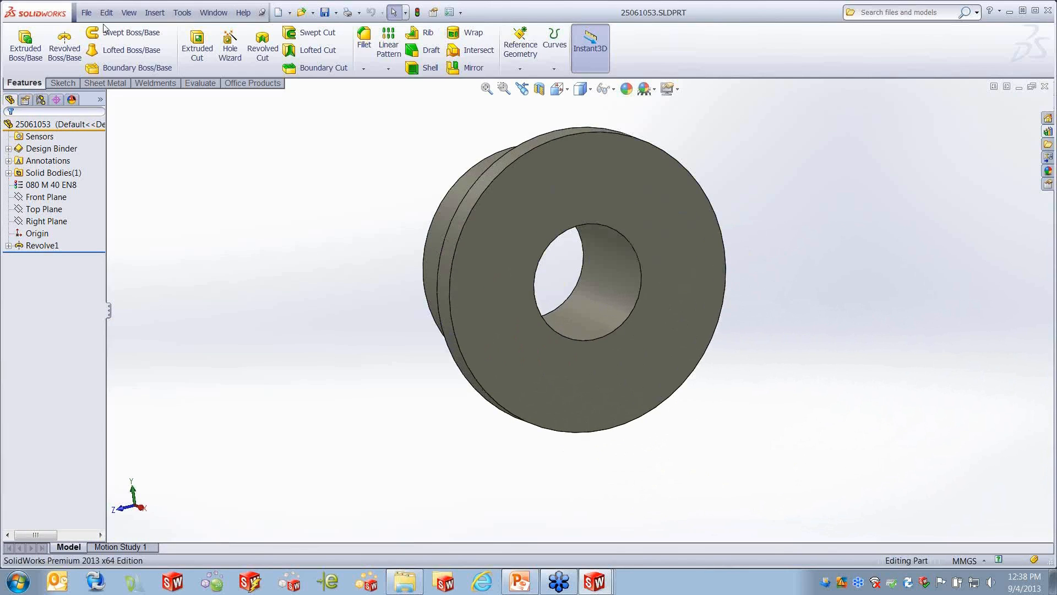
Step: Save the guide roller as a copy named 222 on the Desktop, keeping the original file in memory
click(87, 13)
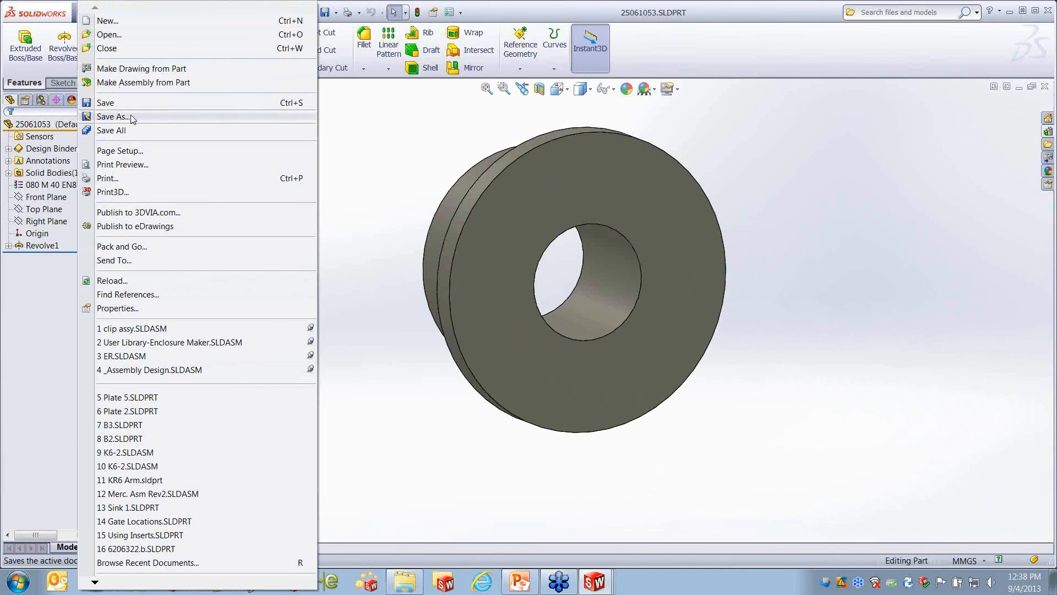
click(113, 116)
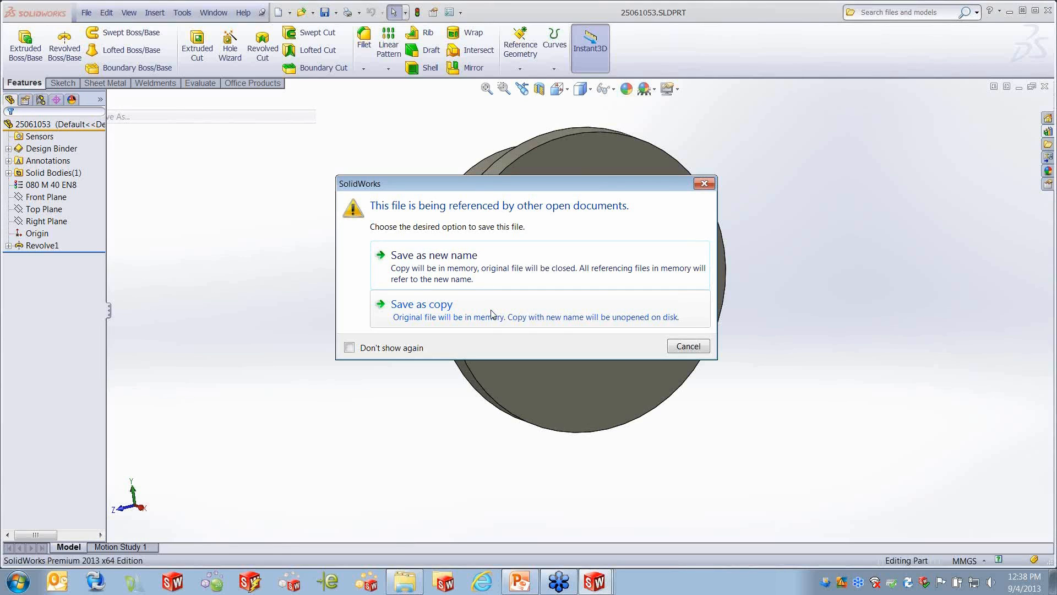
click(492, 314)
click(187, 163)
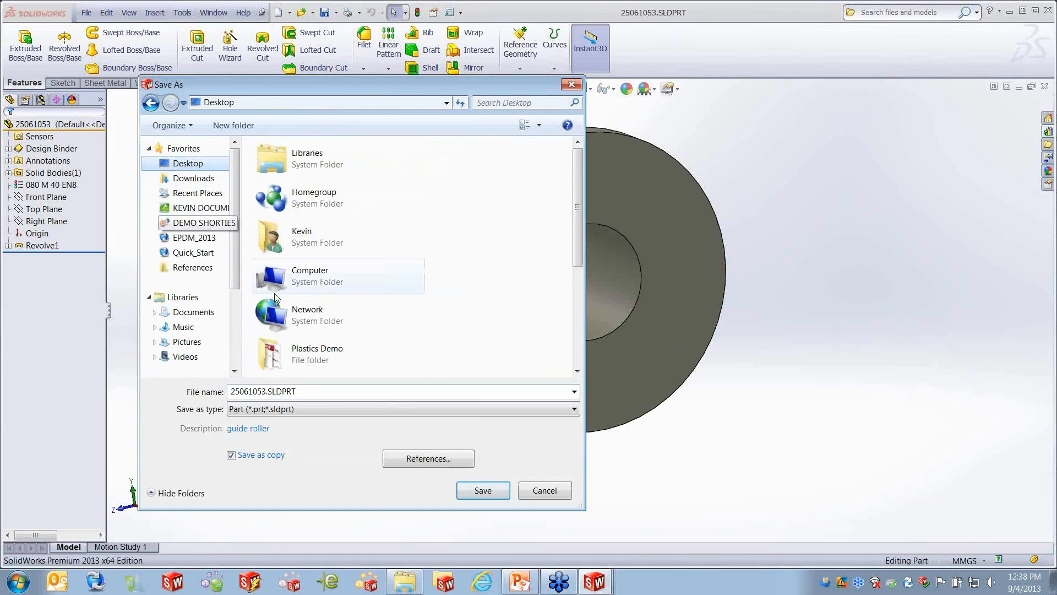
drag(302, 391, 190, 393)
text(222)
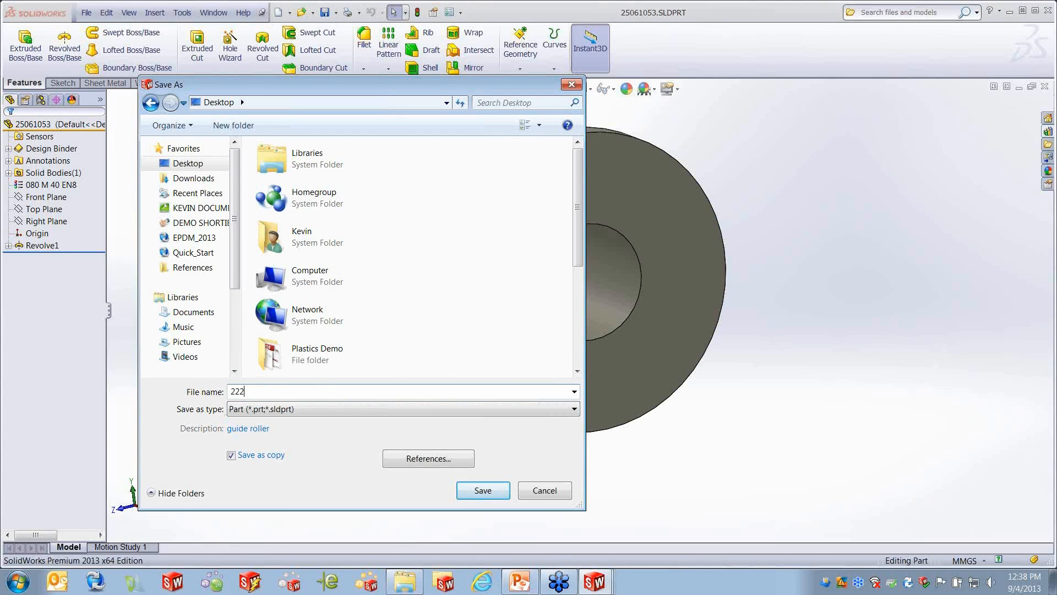
click(483, 490)
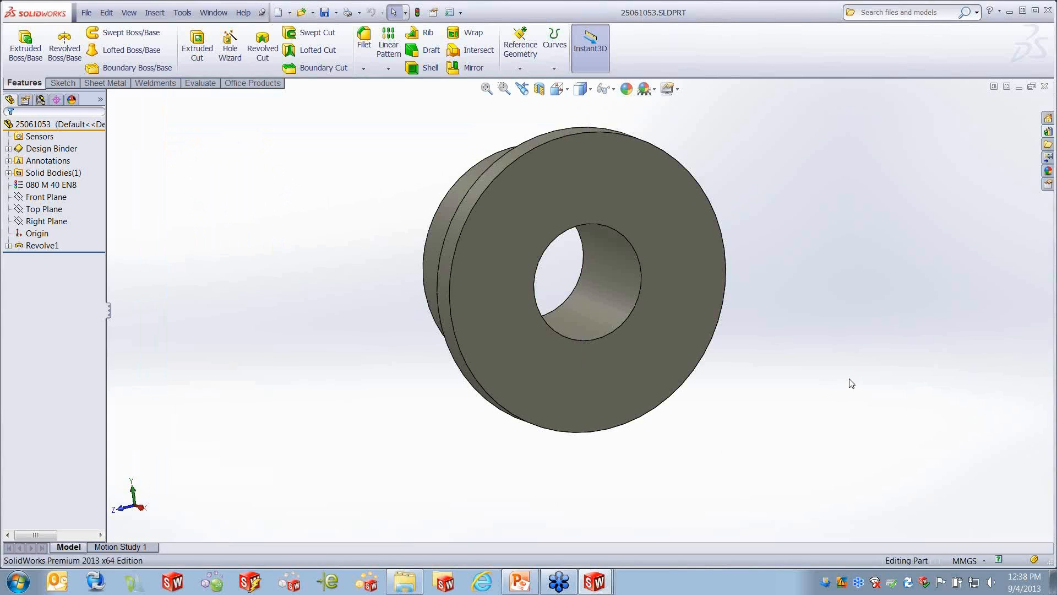
Step: Set the guide roller's bore diameter to 20 mm and inspect the part from its other side
double_click(619, 309)
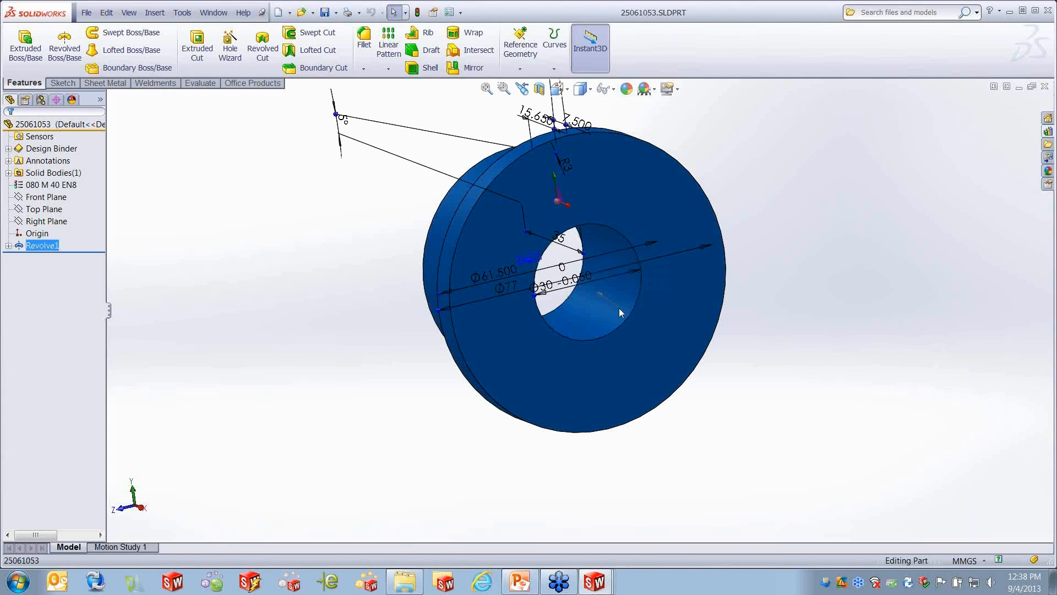
double_click(585, 280)
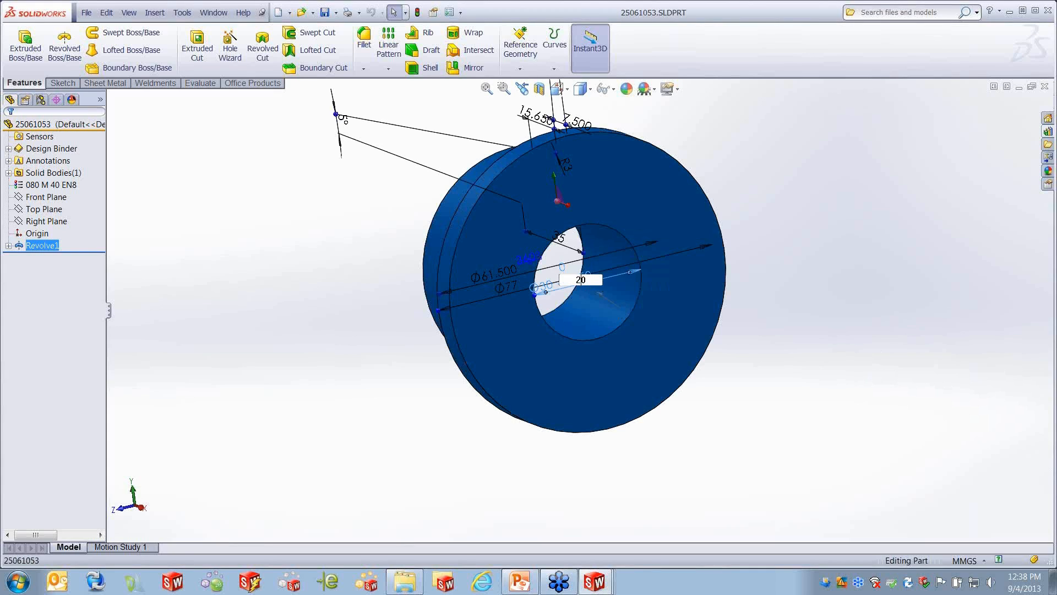
text(20)
key(Return)
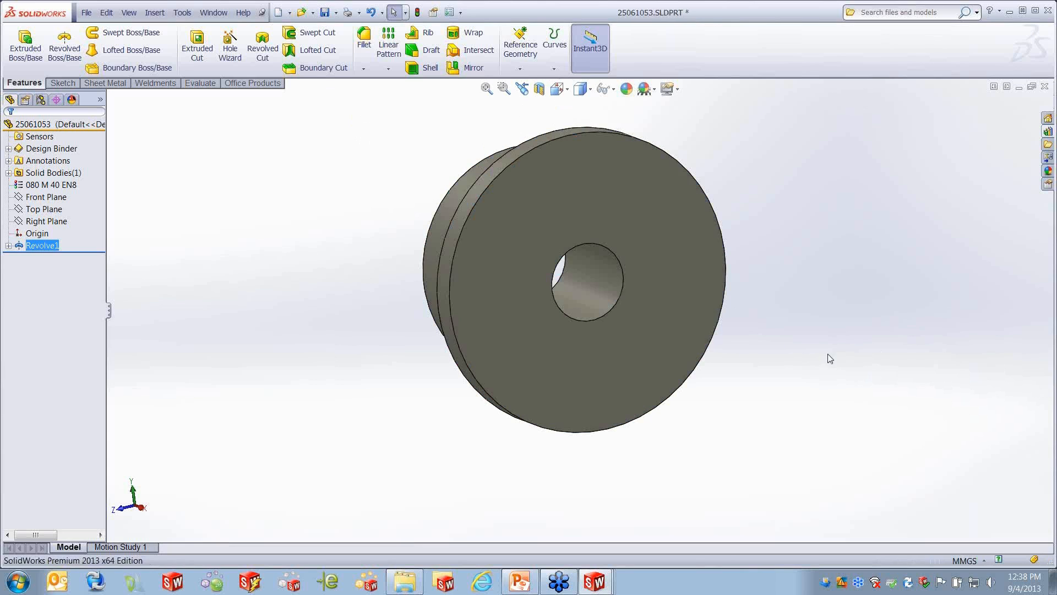
middle_drag(718, 345, 568, 241)
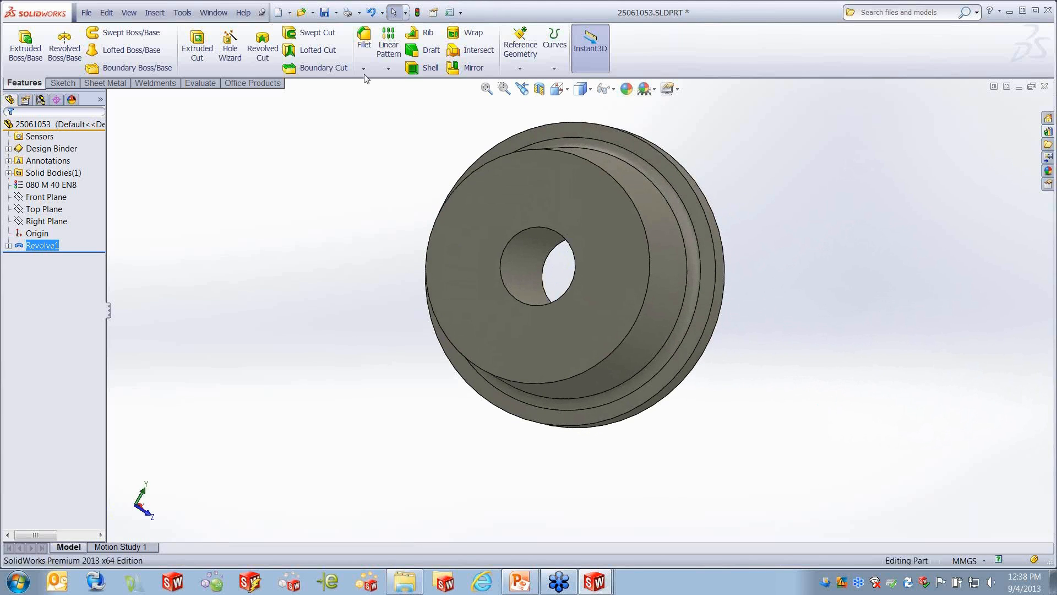
Step: Return to the _Assembly Design assembly
click(214, 13)
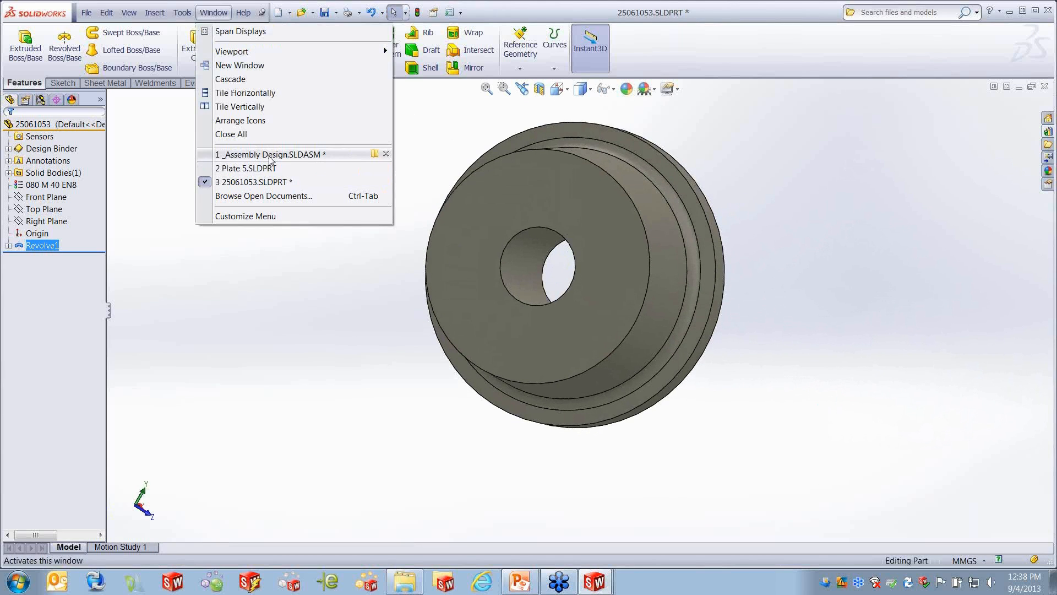
click(270, 155)
click(148, 152)
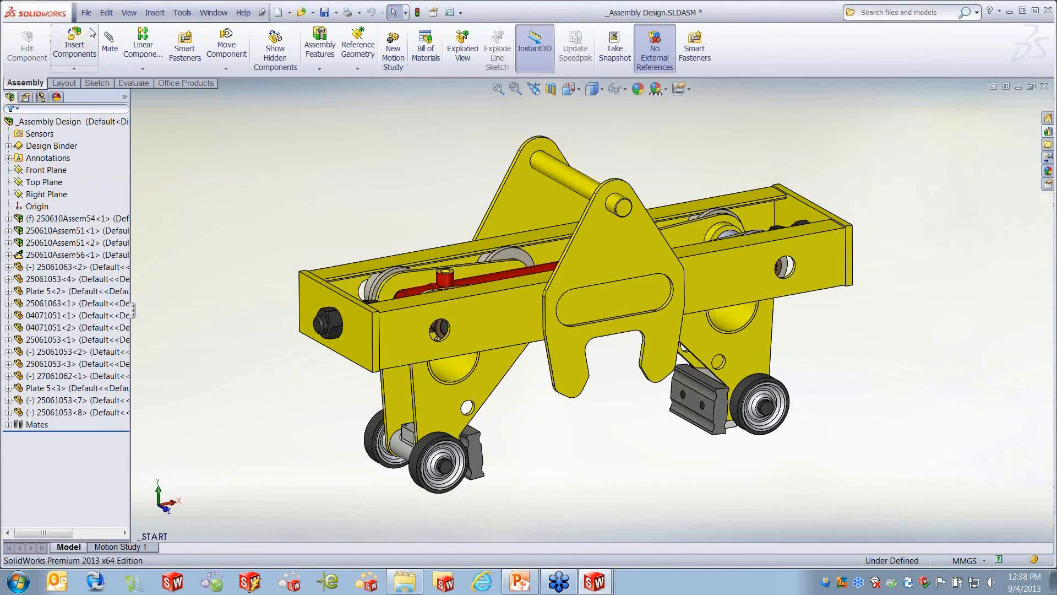
Step: Open the front beam part 25061052 from the assembly, review its Save As options for referenced files, and close it without saving
right_click(504, 327)
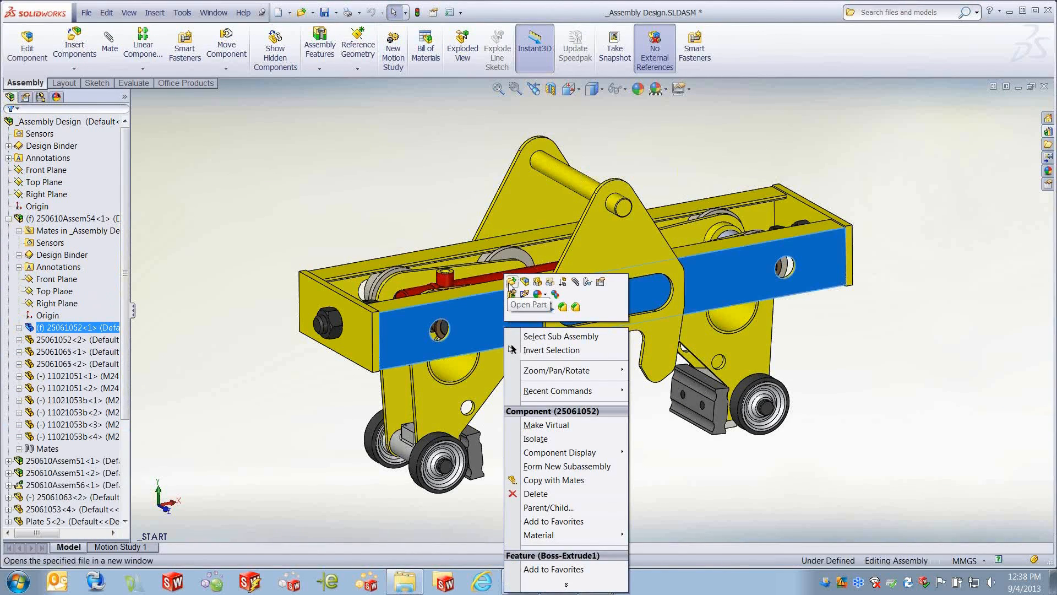
click(516, 284)
click(86, 12)
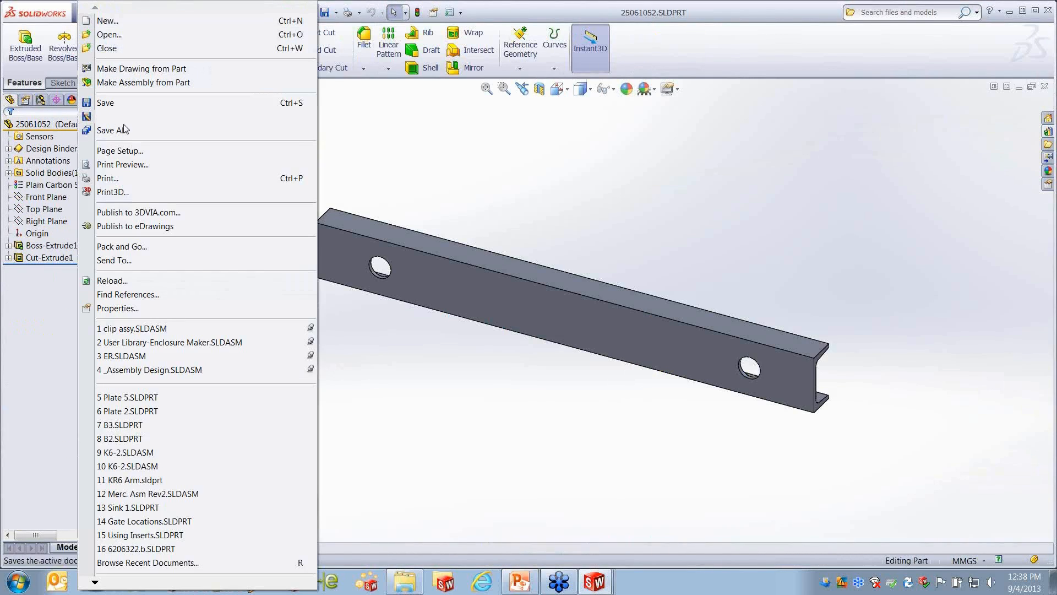
click(126, 118)
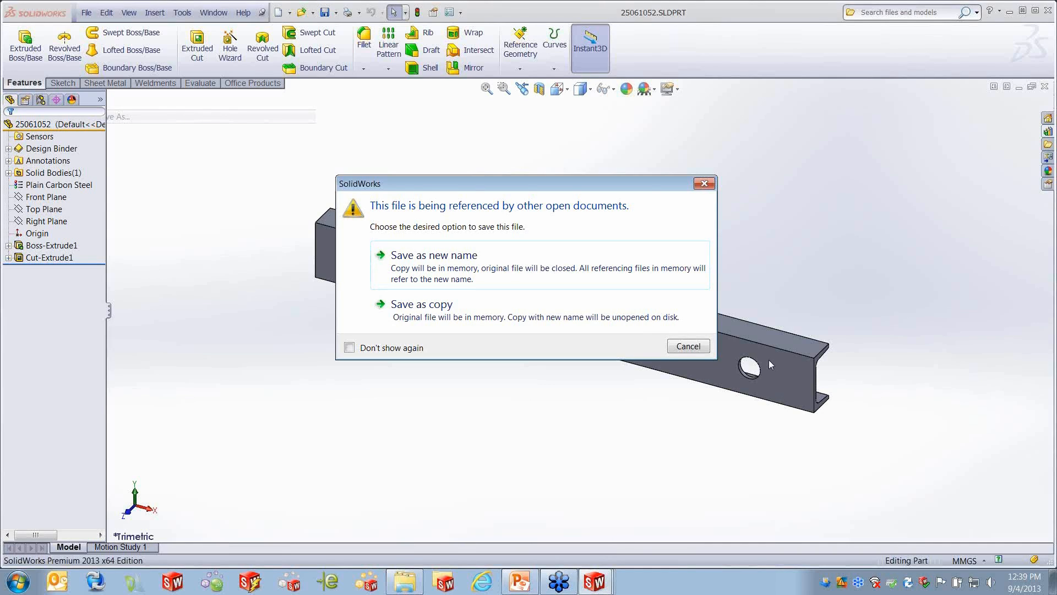
click(704, 183)
click(1045, 86)
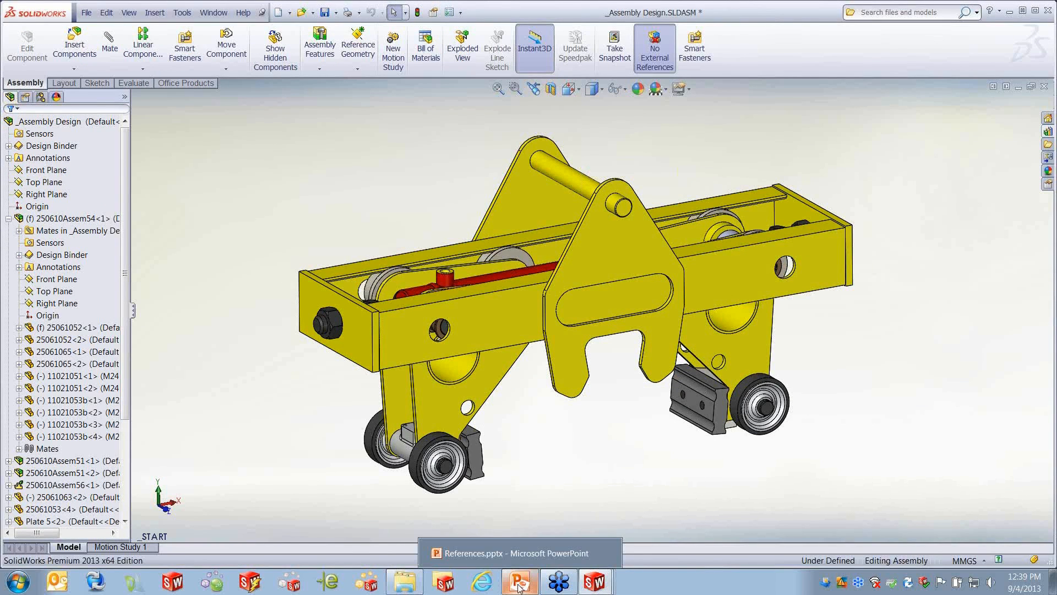
Step: Collapse the 250610Assem54 subassembly, check the rear attachment plate in the feature tree, and consult the Changing References slide in PowerPoint
click(9, 218)
click(59, 387)
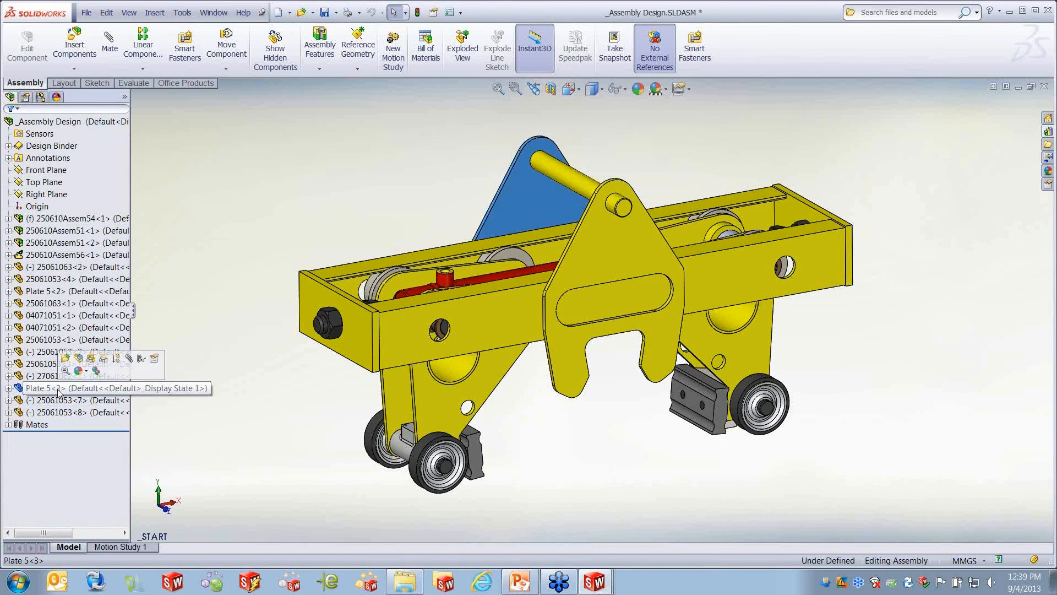
click(512, 557)
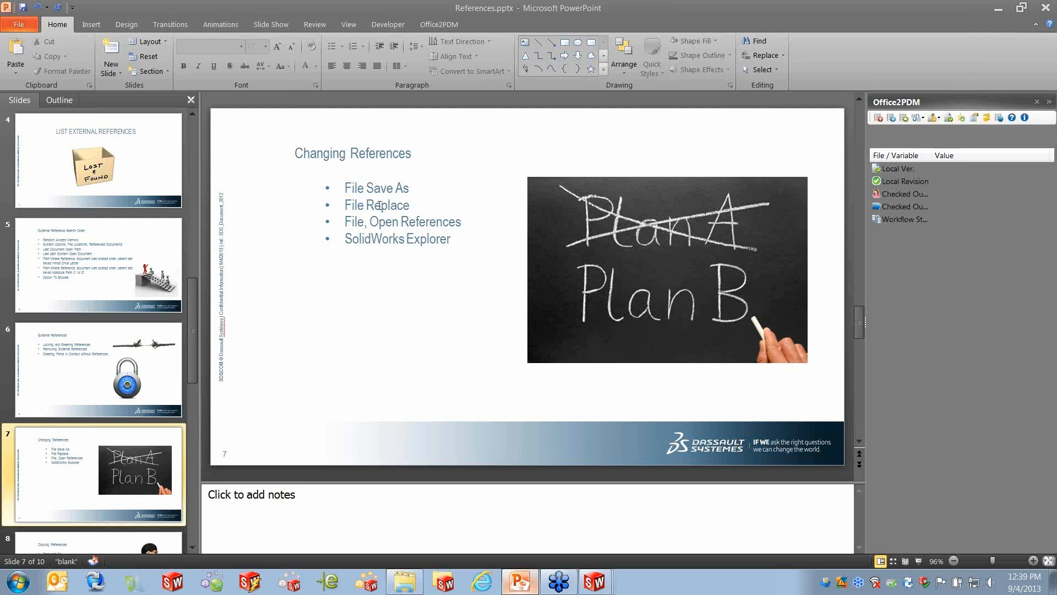
click(997, 7)
Step: Replace the front attachment plate with part 25061088 from the New Part folder, matching the configuration name and re-attaching the mates
click(632, 255)
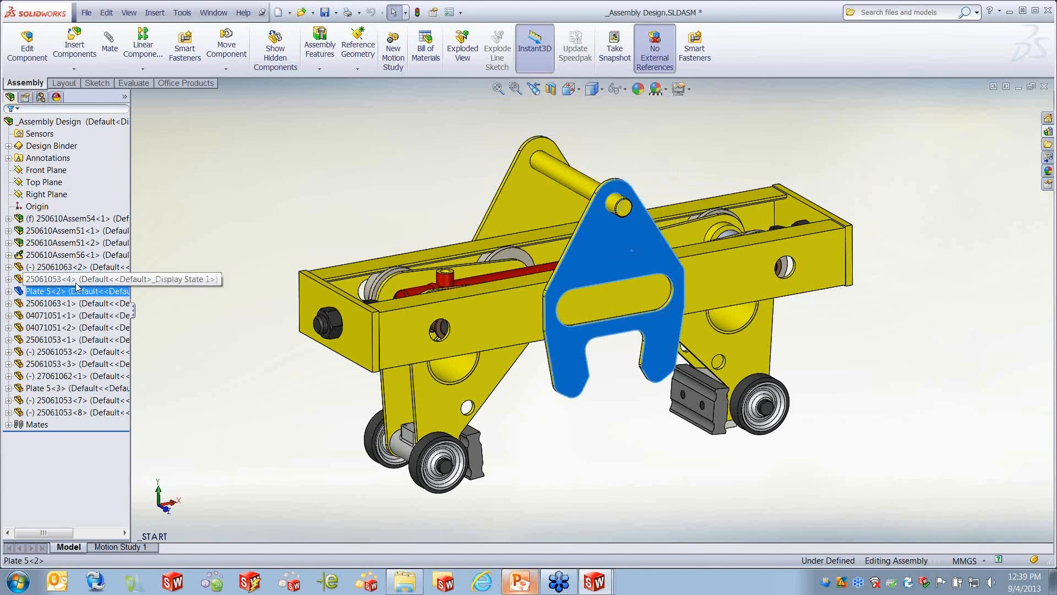
click(48, 292)
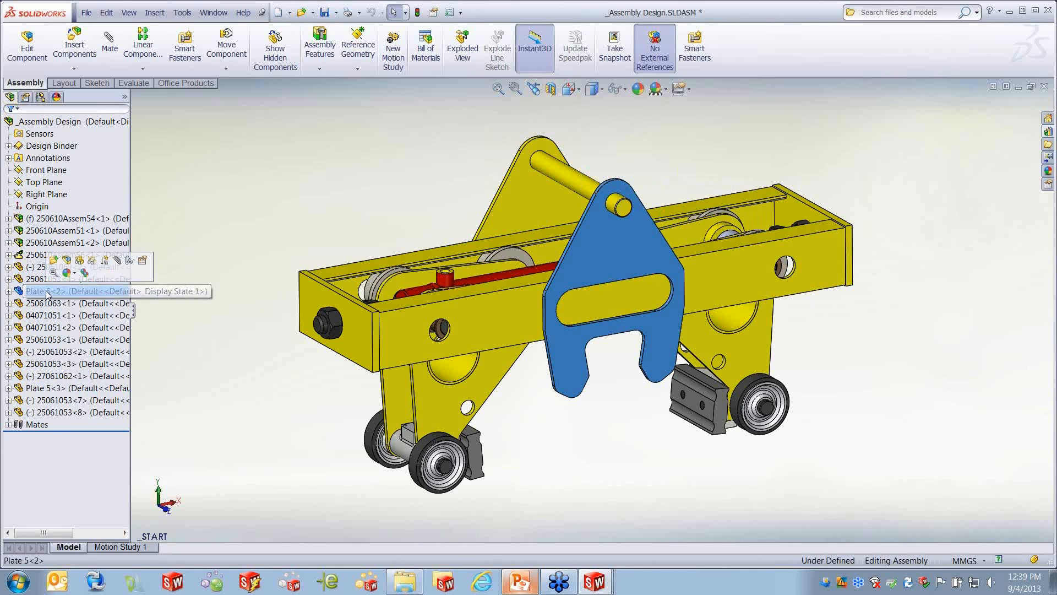
right_click(47, 292)
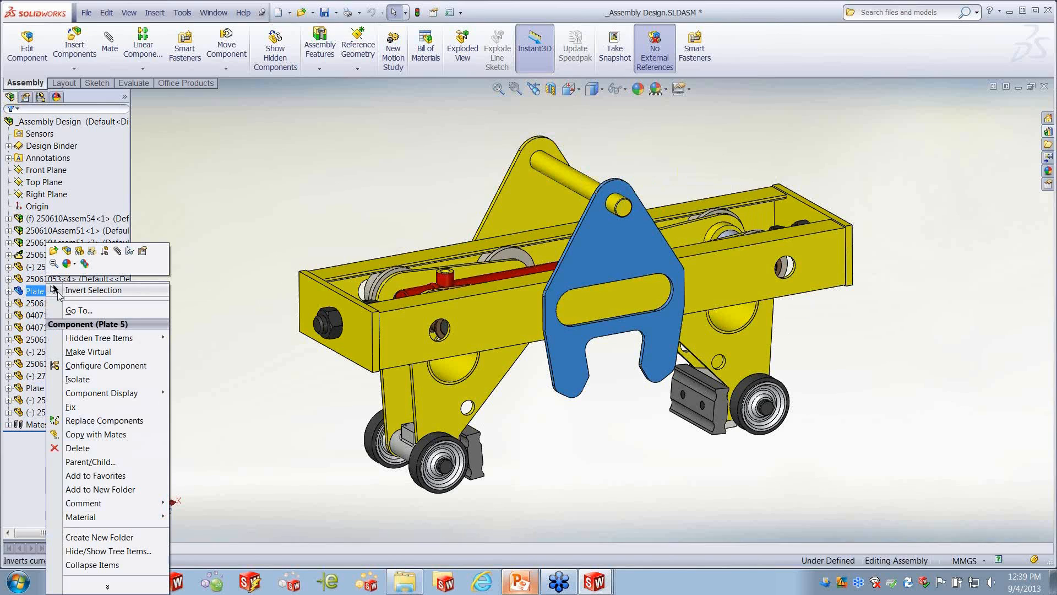
click(125, 422)
click(57, 435)
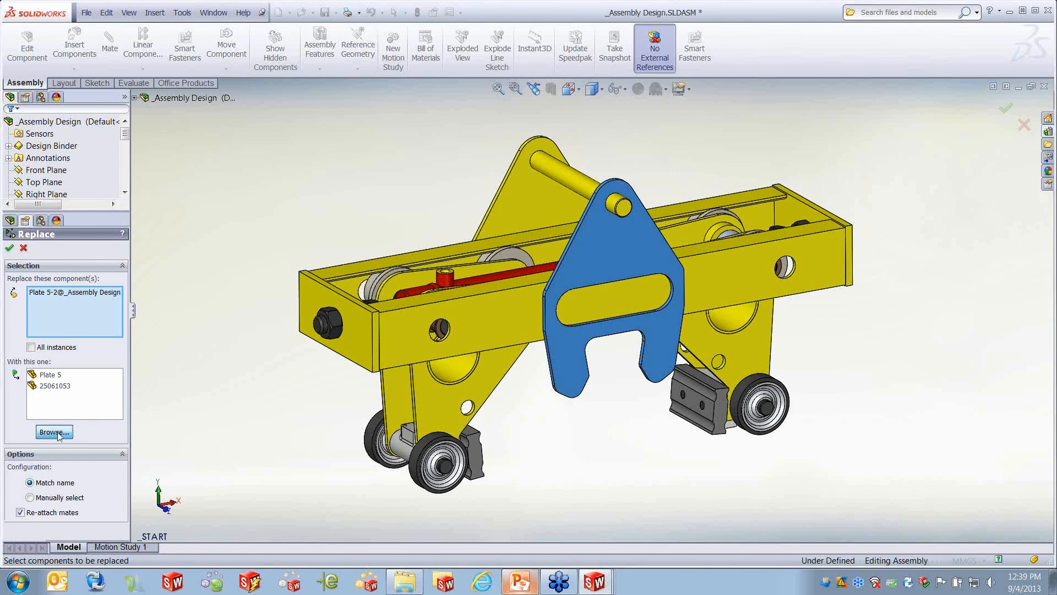
double_click(348, 122)
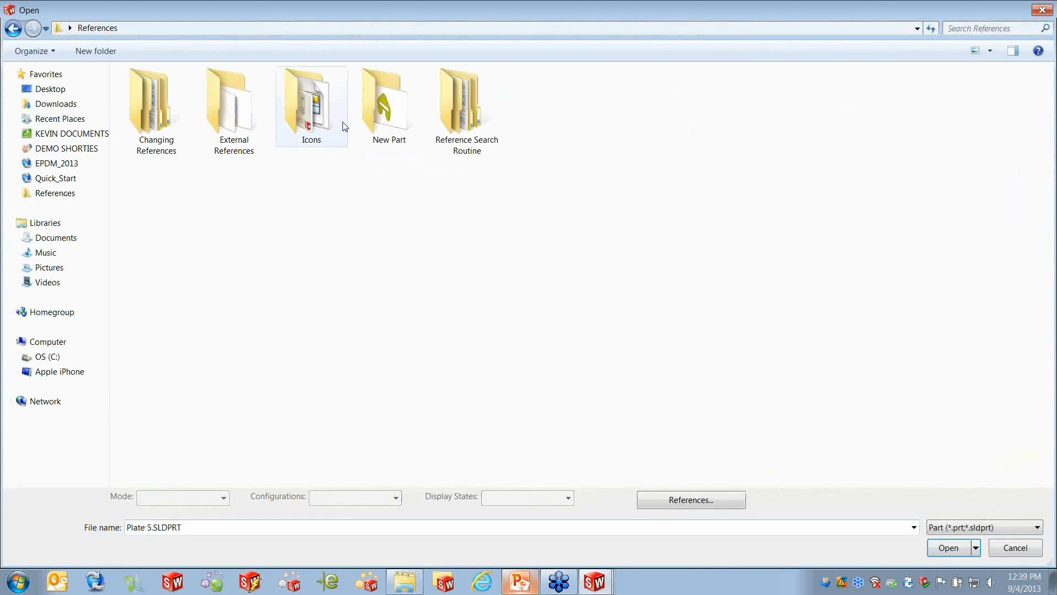
double_click(397, 111)
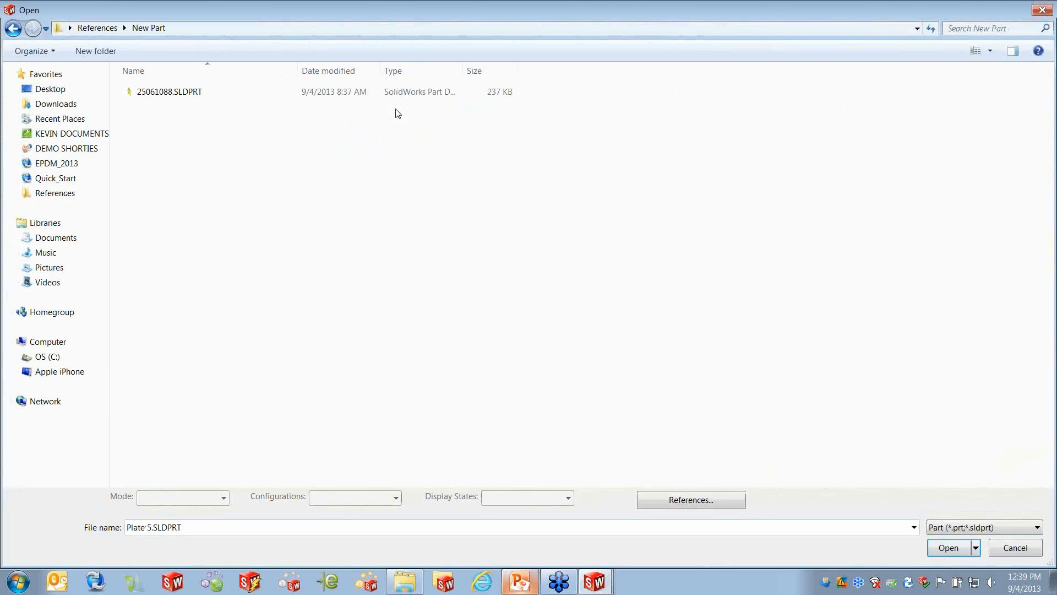
click(165, 92)
click(948, 549)
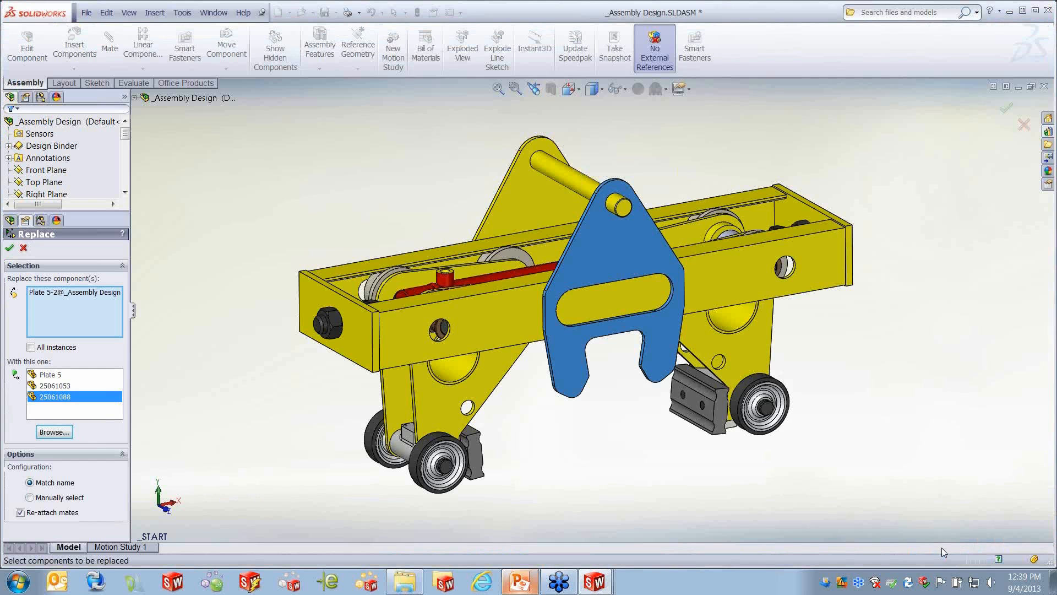
click(9, 249)
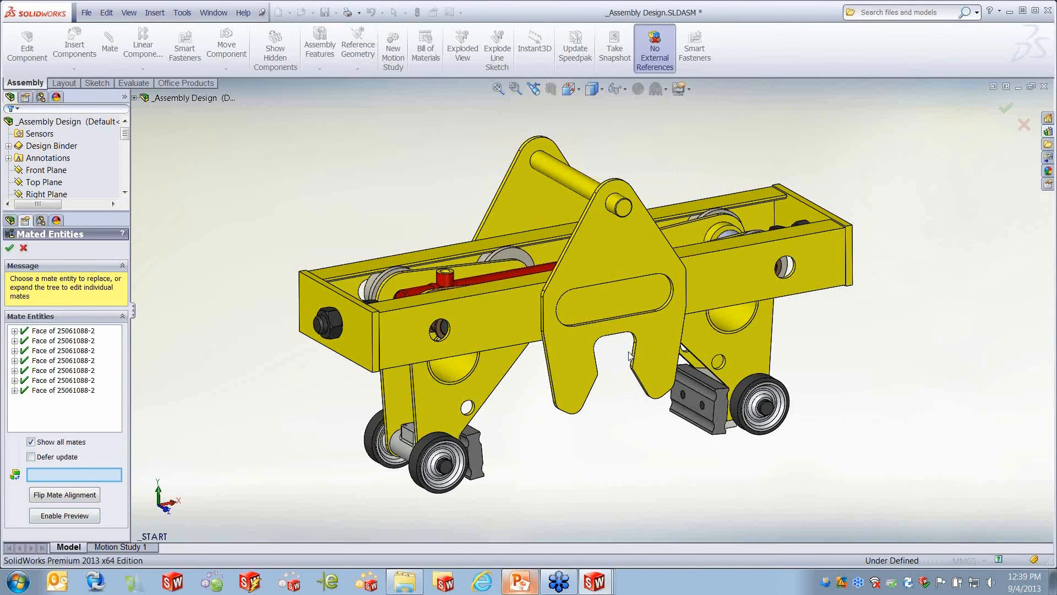
click(9, 248)
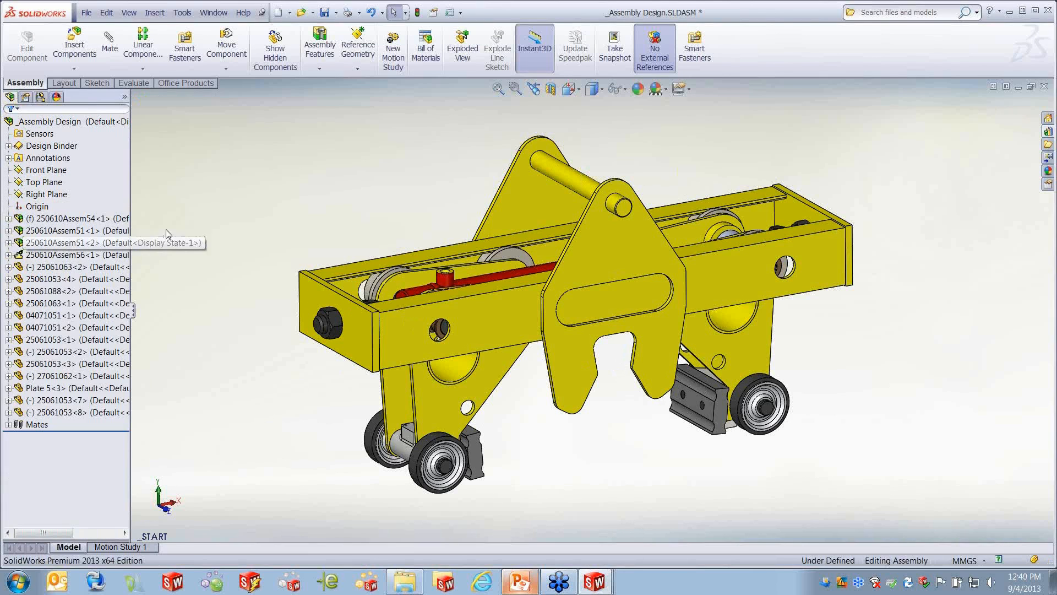
Step: Find the assembly's references and check the folders of the last listed files, including the replacement plate
click(86, 12)
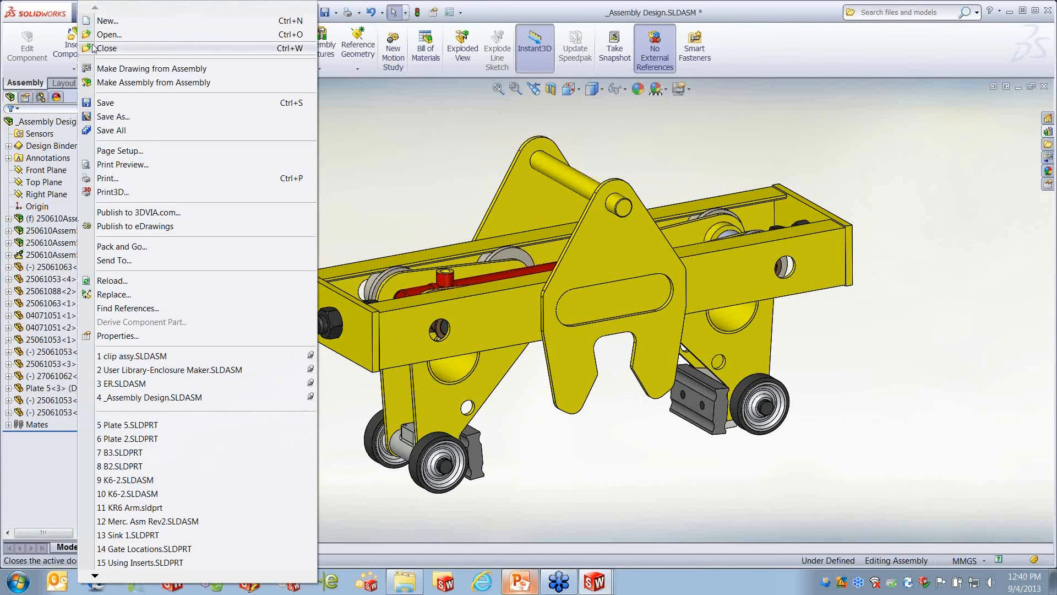
click(144, 308)
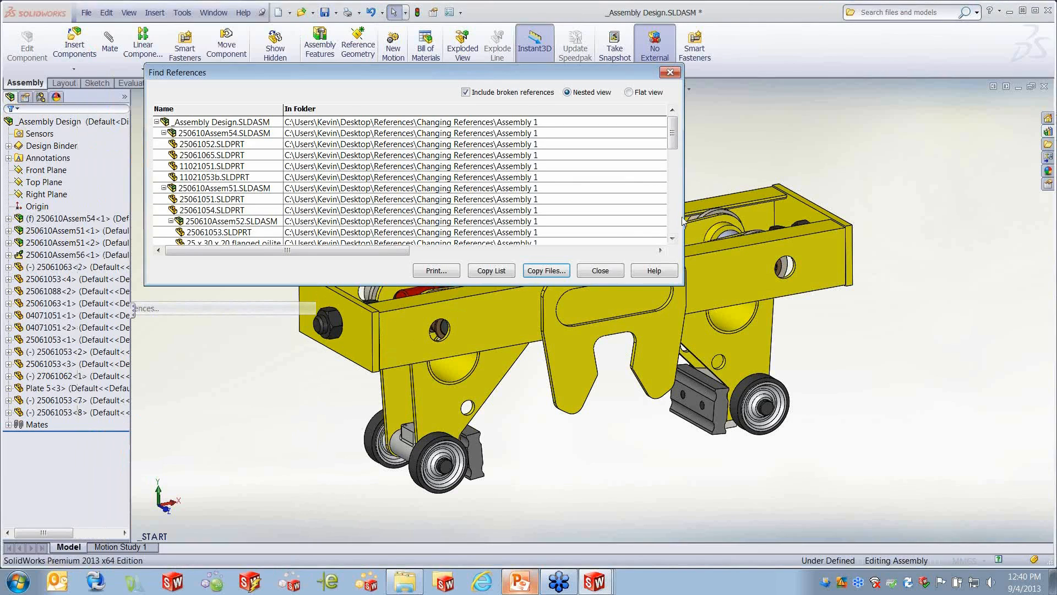
drag(673, 140, 671, 223)
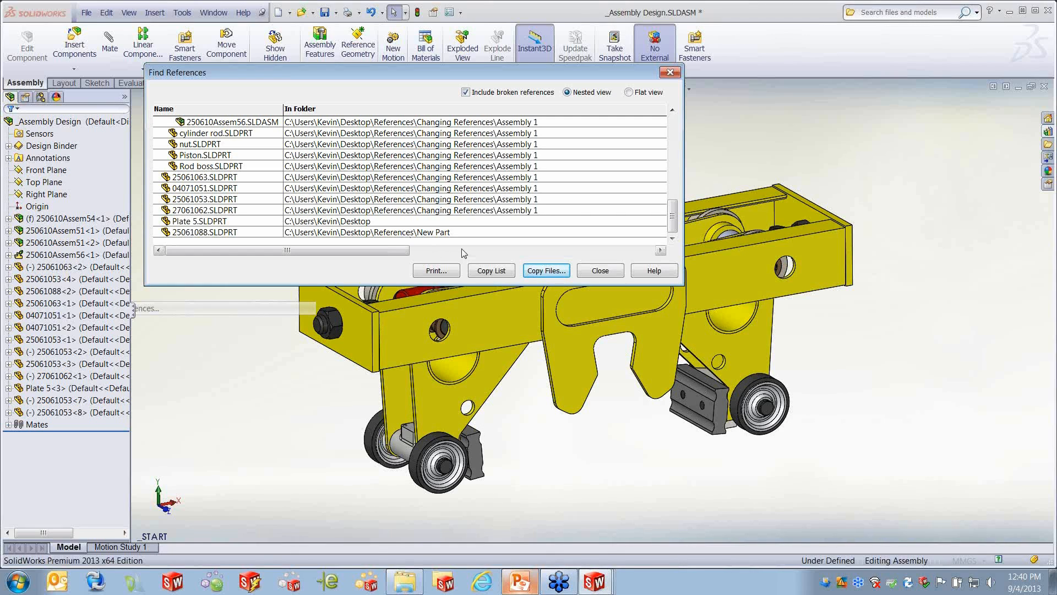
click(612, 275)
Step: Close the _Assembly Design assembly
click(520, 582)
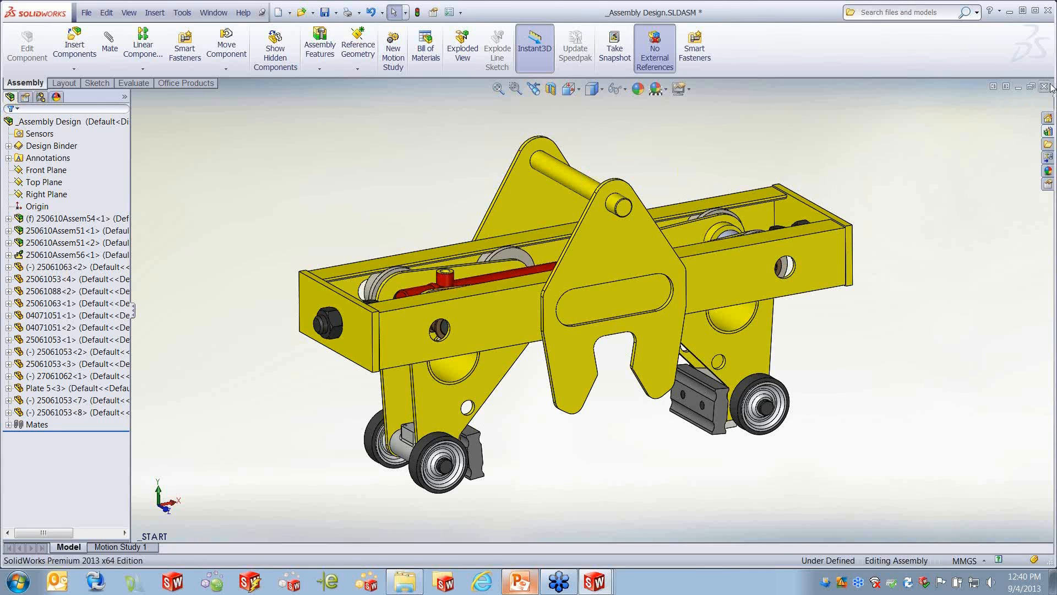
click(1045, 86)
click(395, 290)
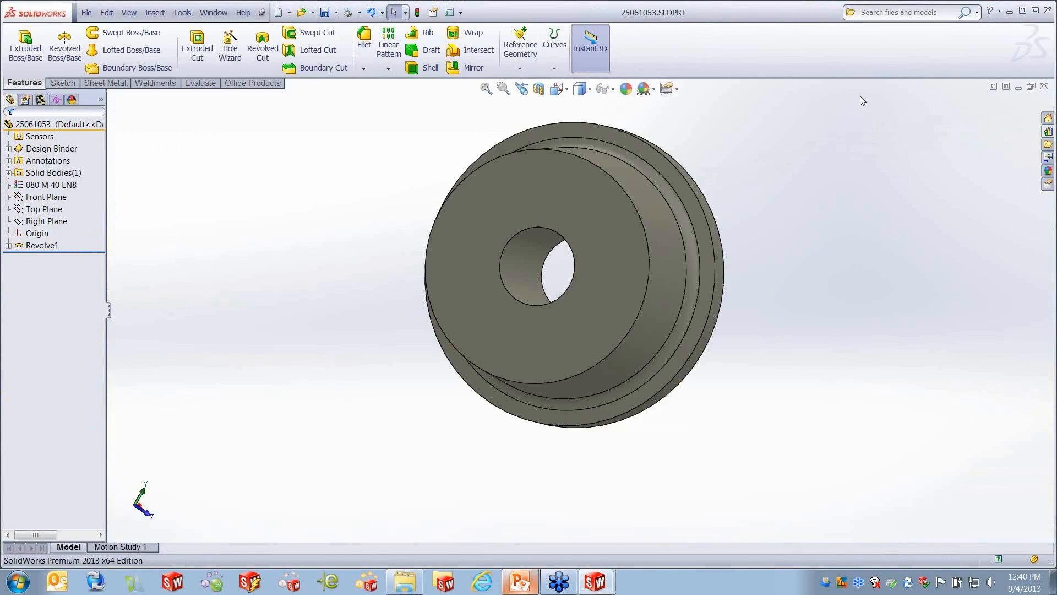
Step: Close the remaining open part documents, including 25061053
click(1044, 87)
click(485, 311)
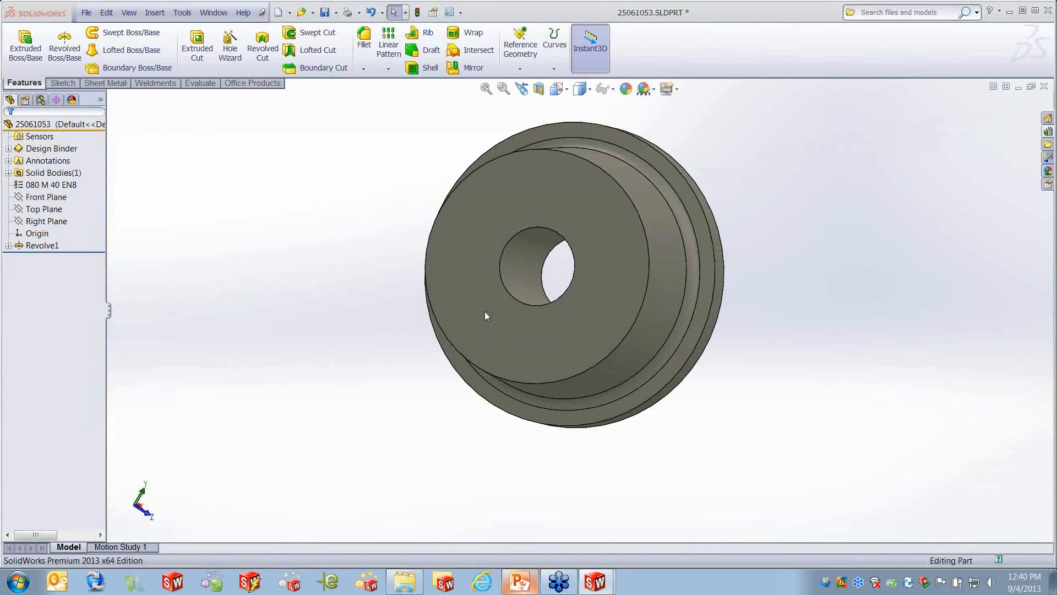
click(1044, 87)
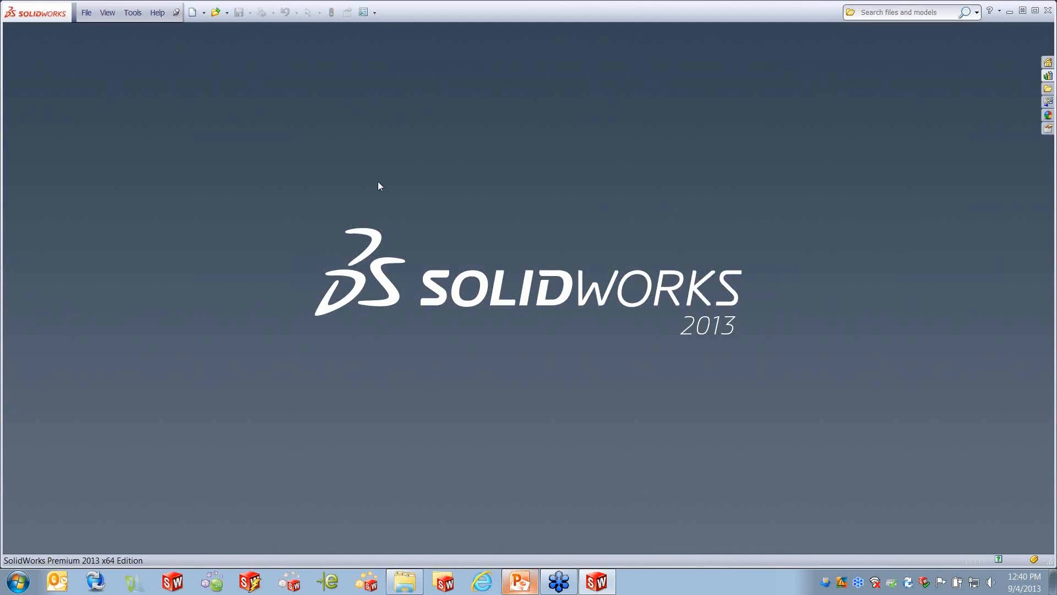
Step: Open the B PlateB_DME2 drawing from the References\Changing References\Part Drawing folder on the desktop
click(87, 12)
click(99, 47)
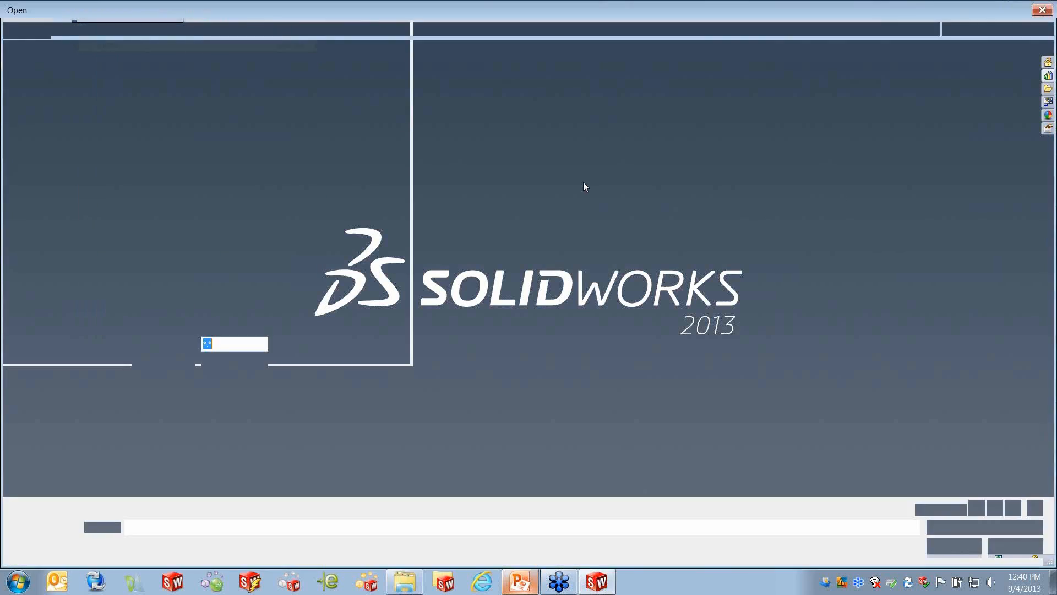
click(40, 95)
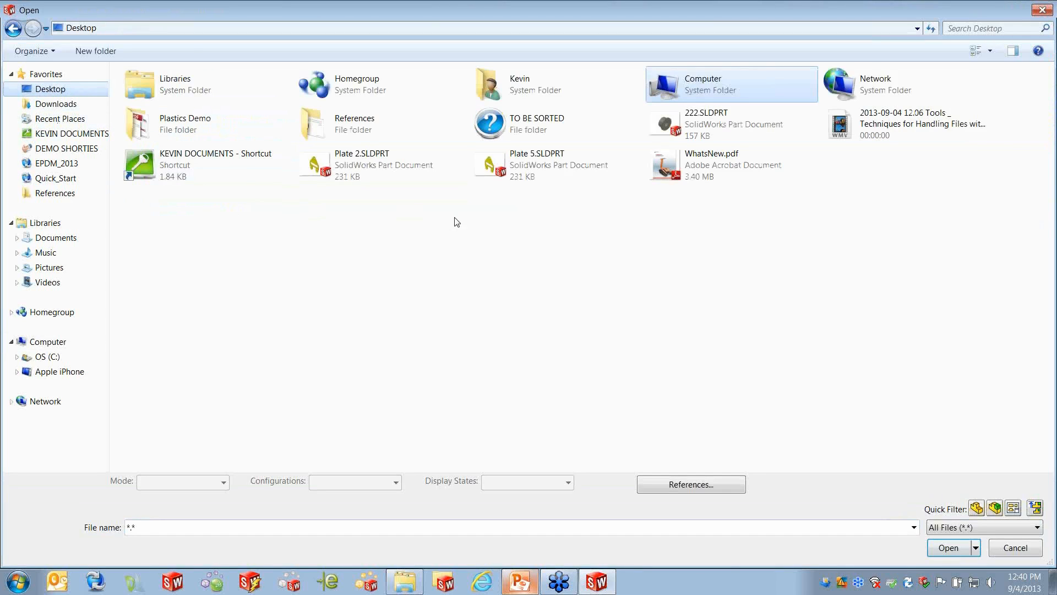
double_click(359, 134)
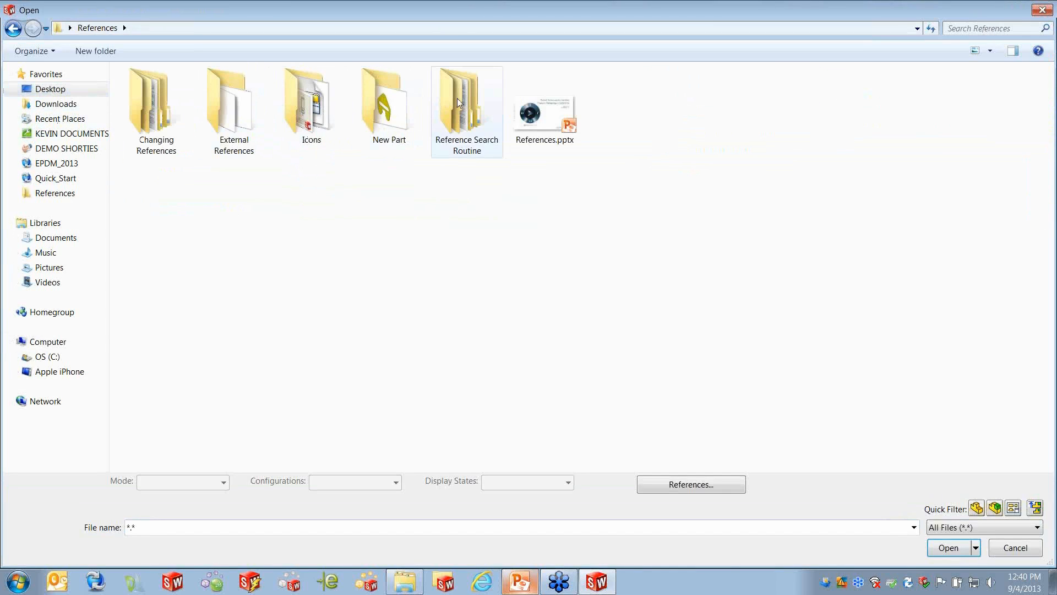
double_click(168, 102)
double_click(166, 137)
double_click(190, 107)
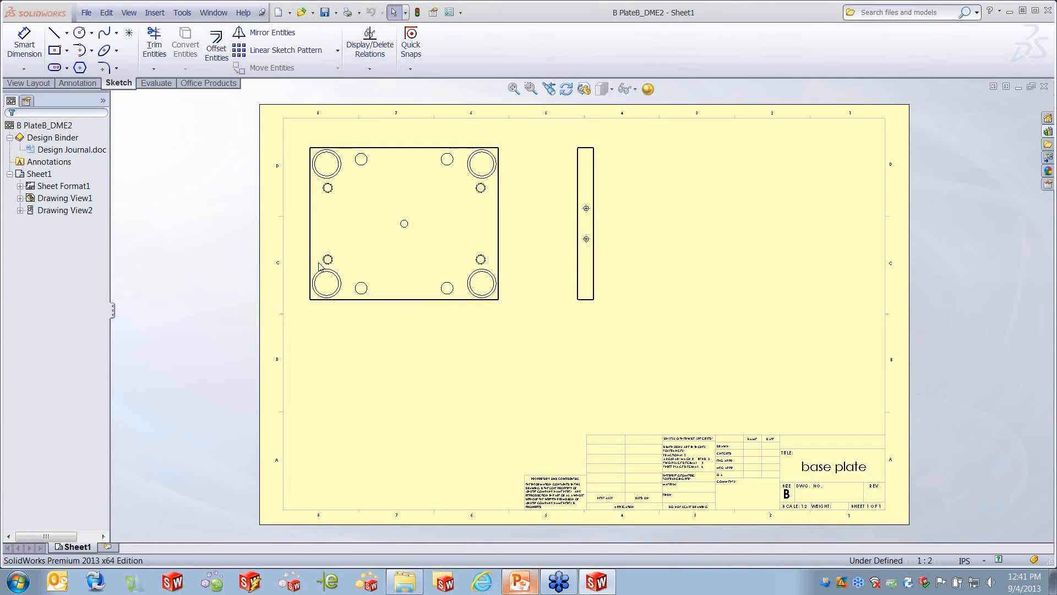
Step: Save the base plate drawing under the new name B PlateB_DME2-a.SLDDRW in the Part Drawing folder
click(87, 13)
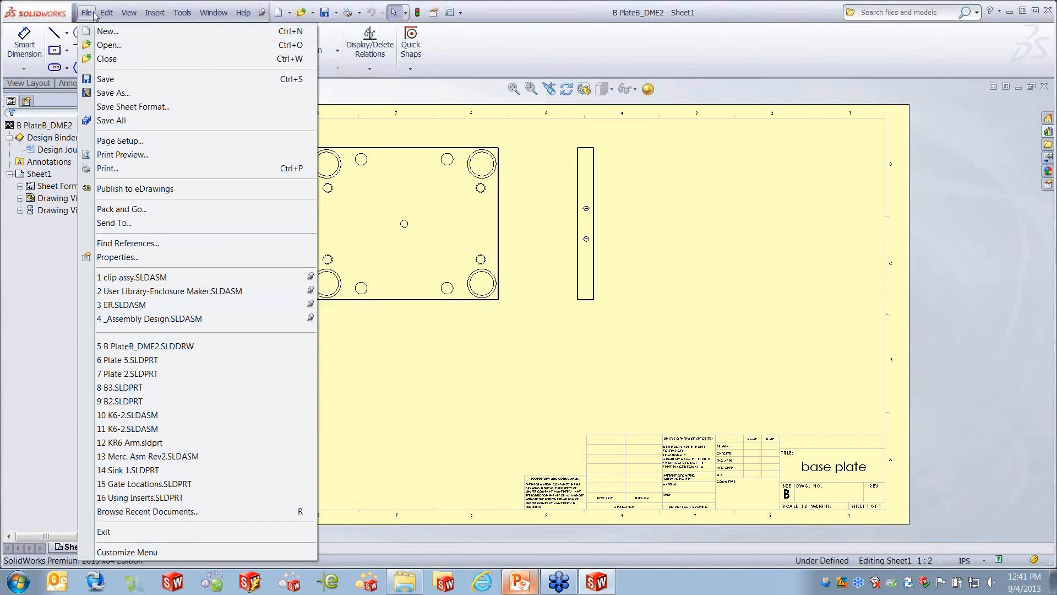
click(113, 93)
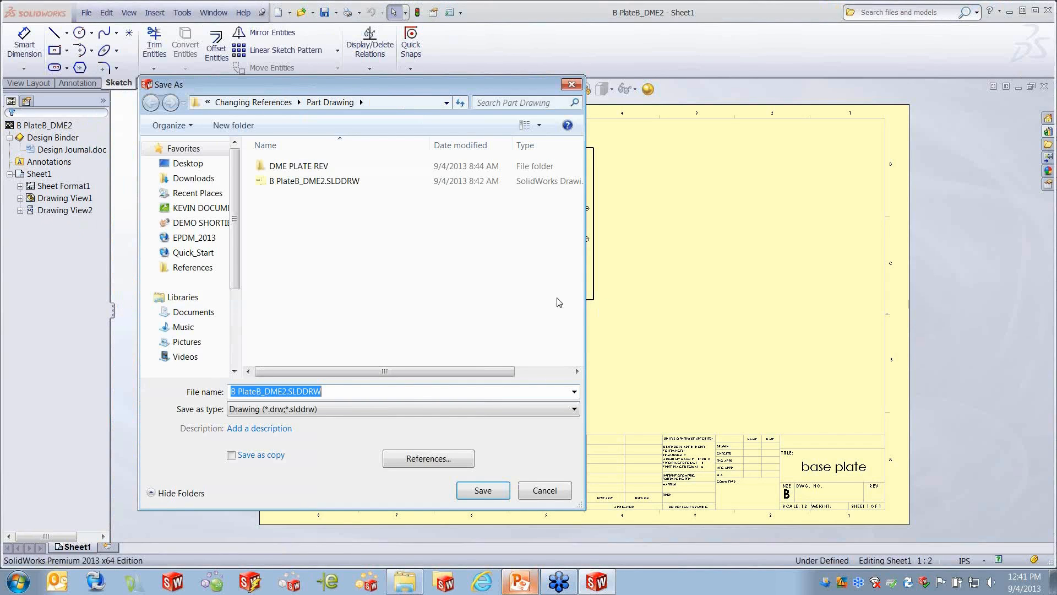
click(287, 391)
key(Delete)
text(-)
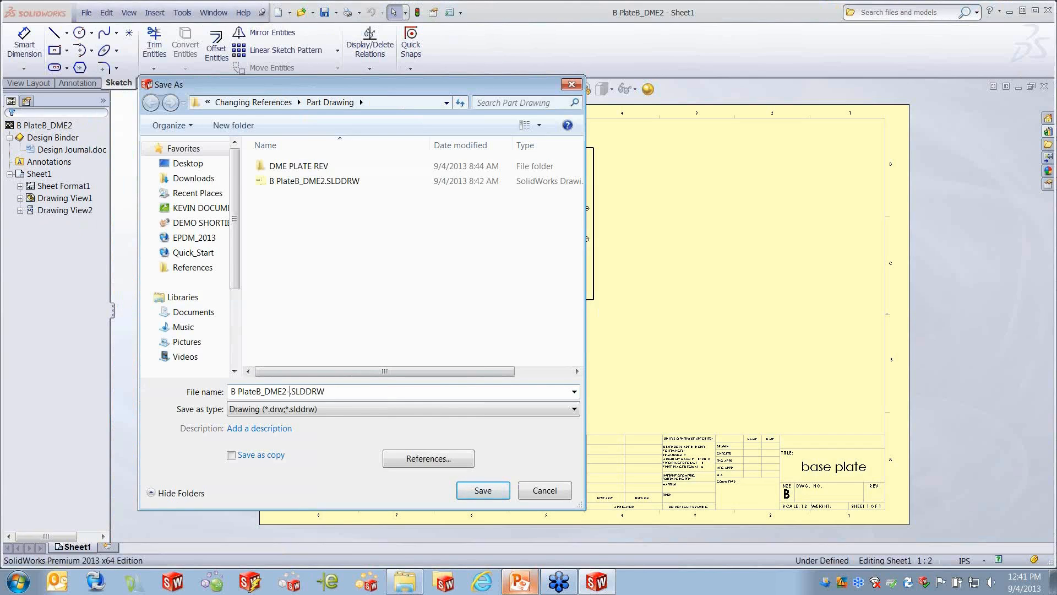
text(a)
click(487, 490)
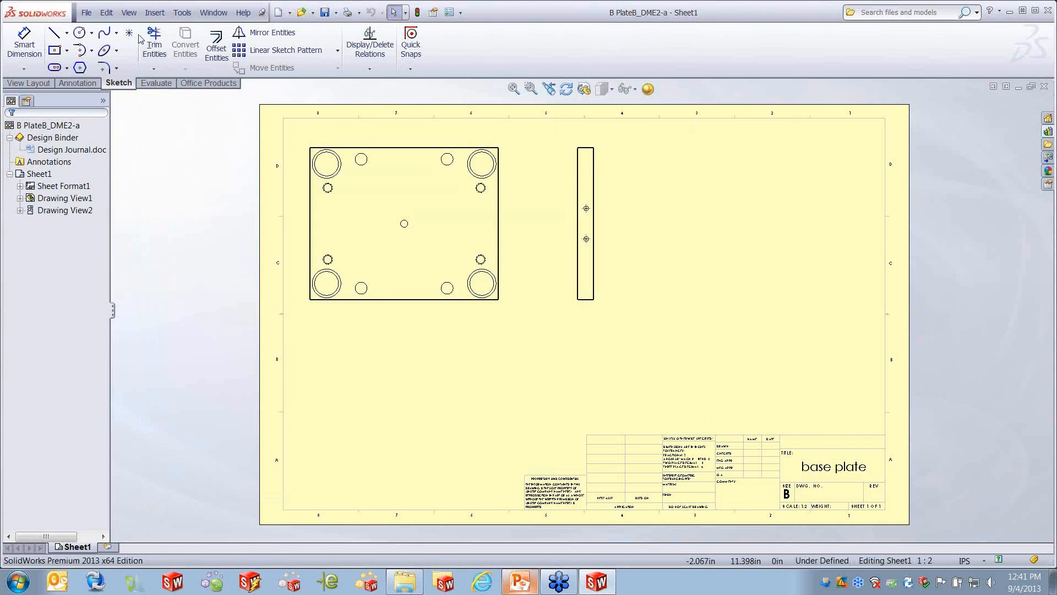
Step: Find the references of the renamed drawing and check which part and folder it points to
click(86, 12)
click(129, 243)
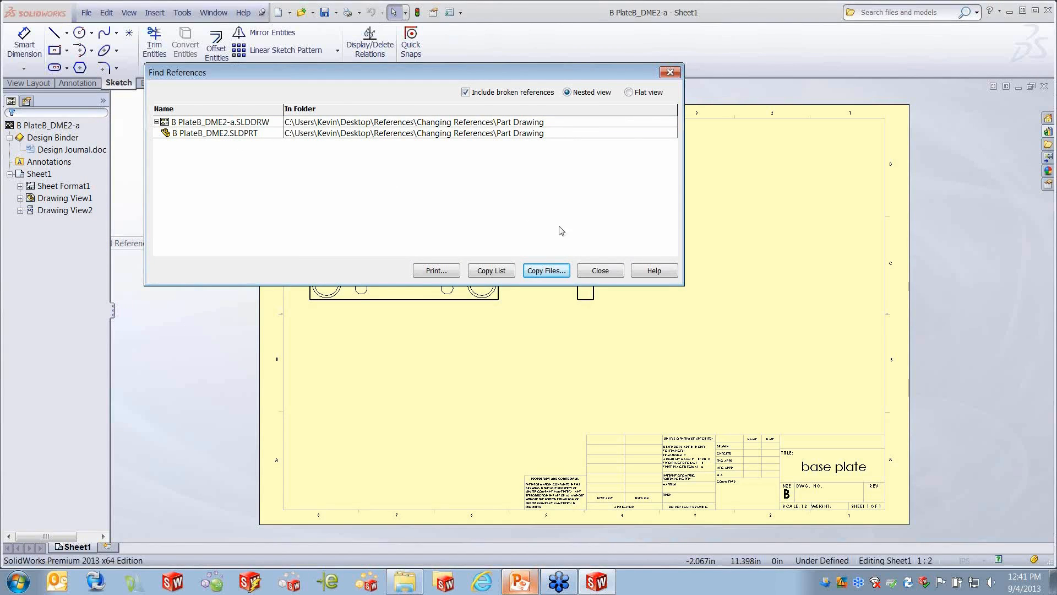
click(599, 270)
Step: Close the drawing, then choose B PlateB_DME2-a.SLDDRW in the Part Drawing folder for opening and bring up its referenced file locations
click(1044, 87)
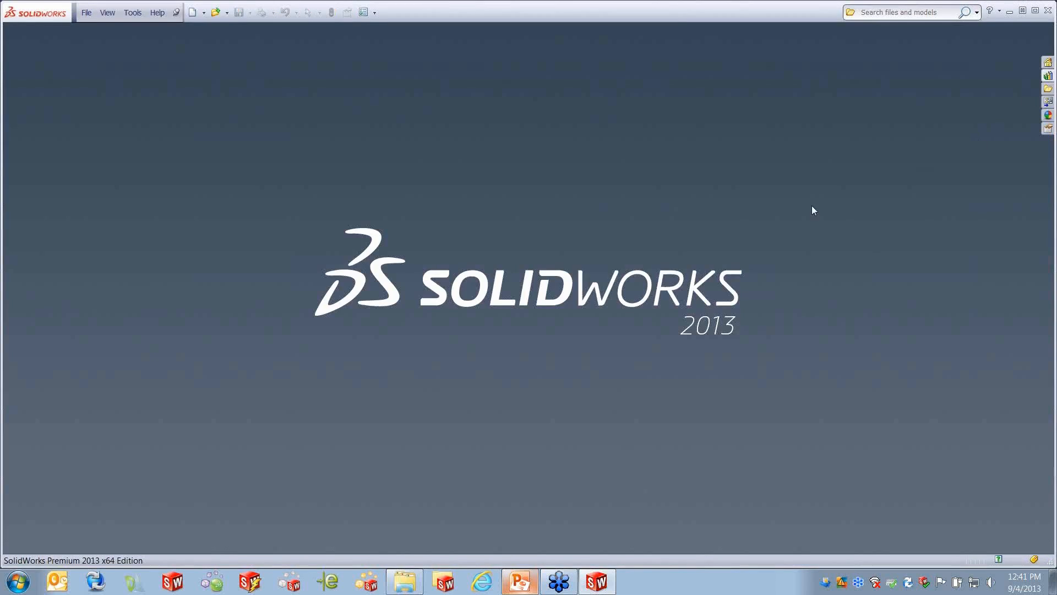
click(87, 12)
click(99, 44)
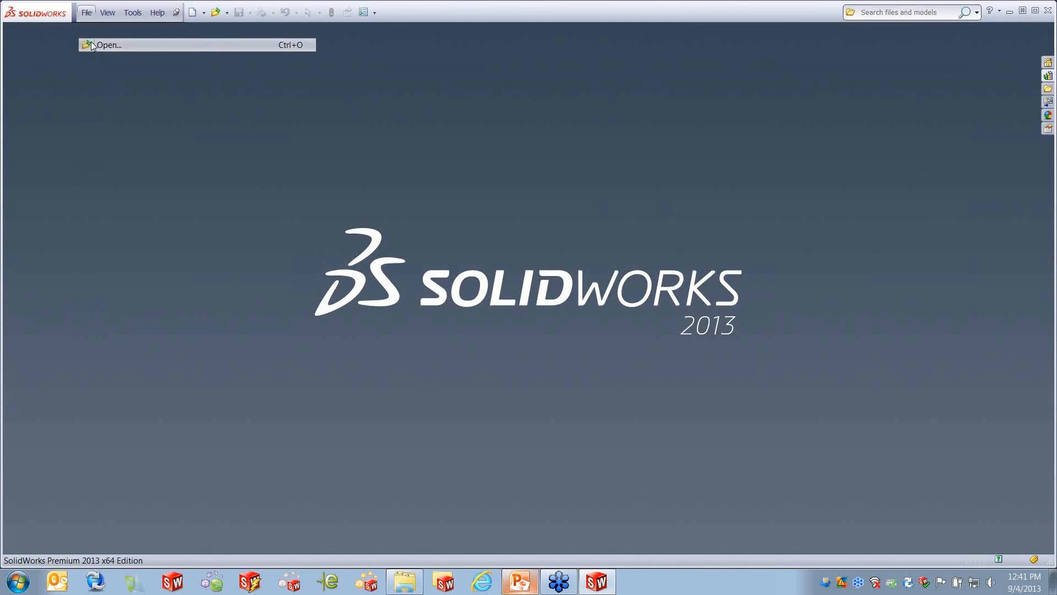
click(48, 89)
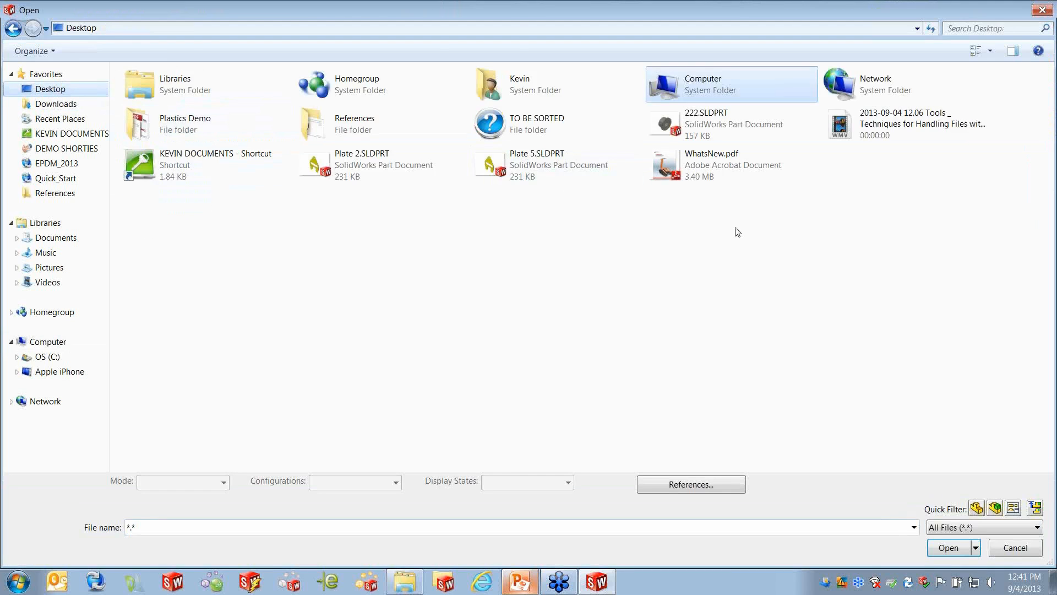
double_click(322, 124)
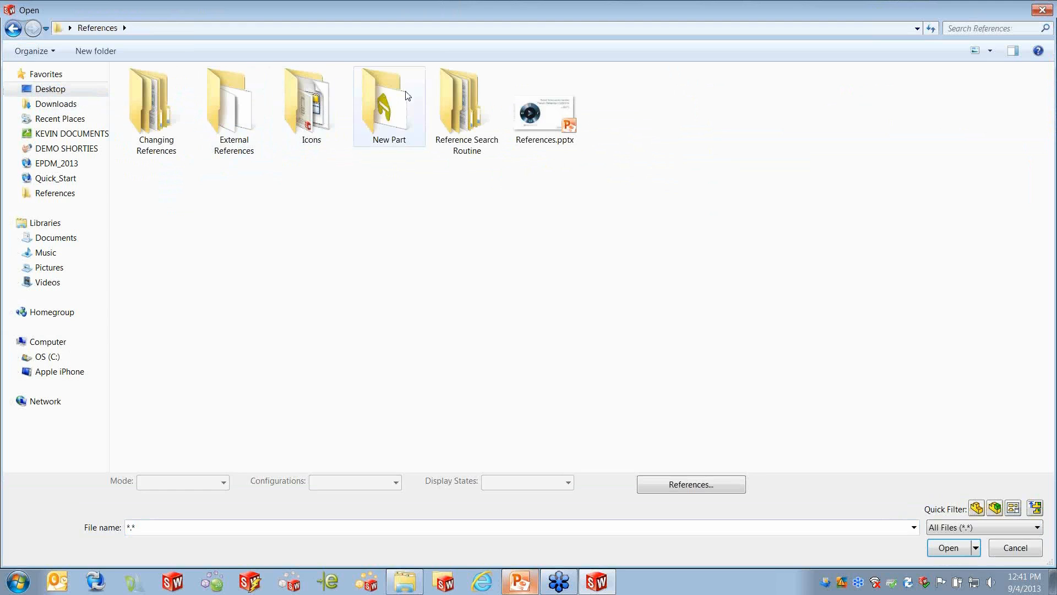
double_click(151, 99)
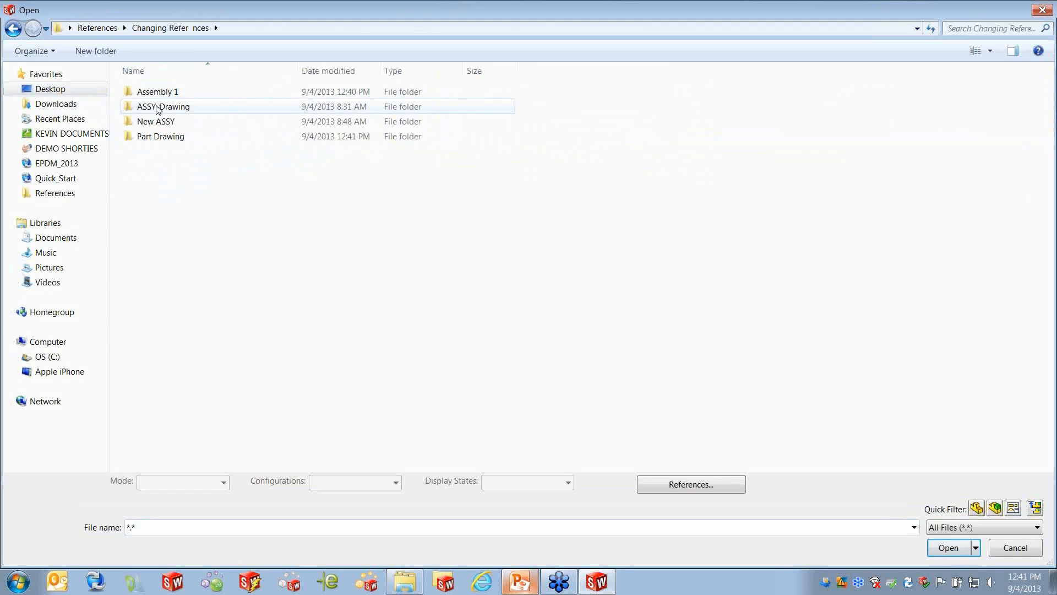
double_click(171, 138)
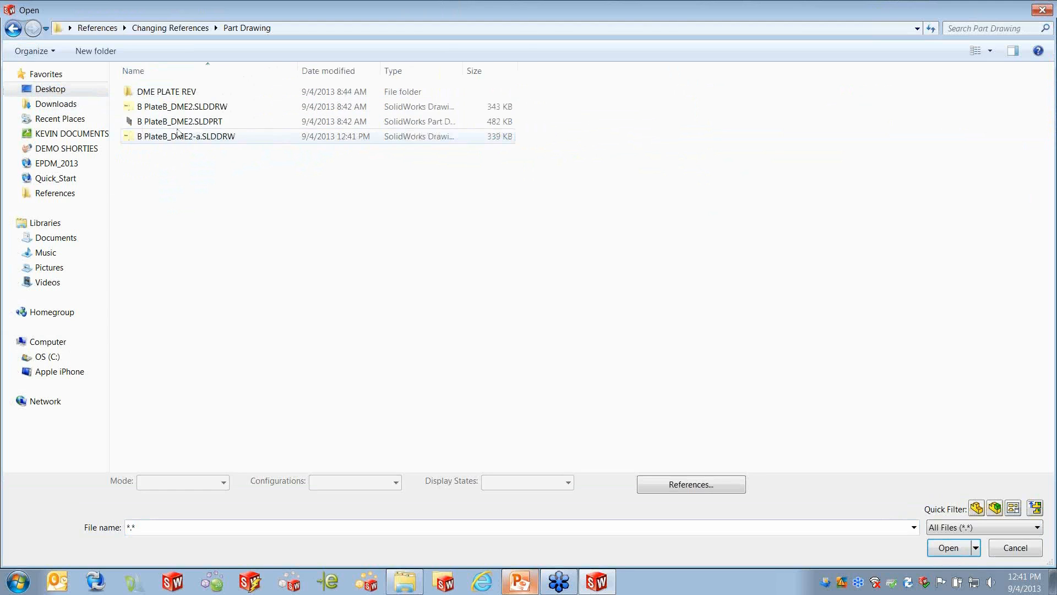
click(204, 138)
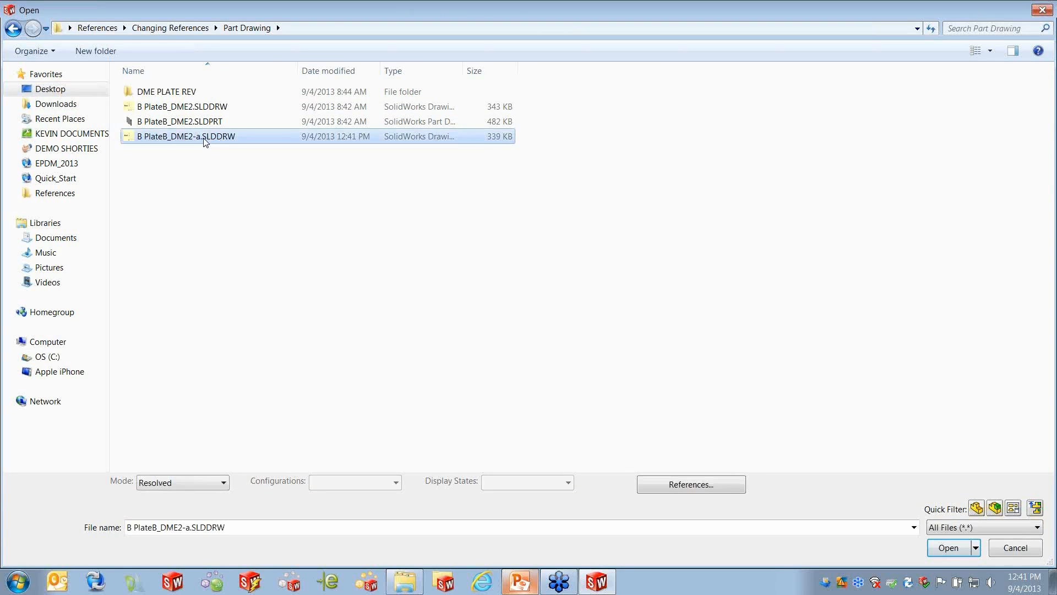
click(685, 486)
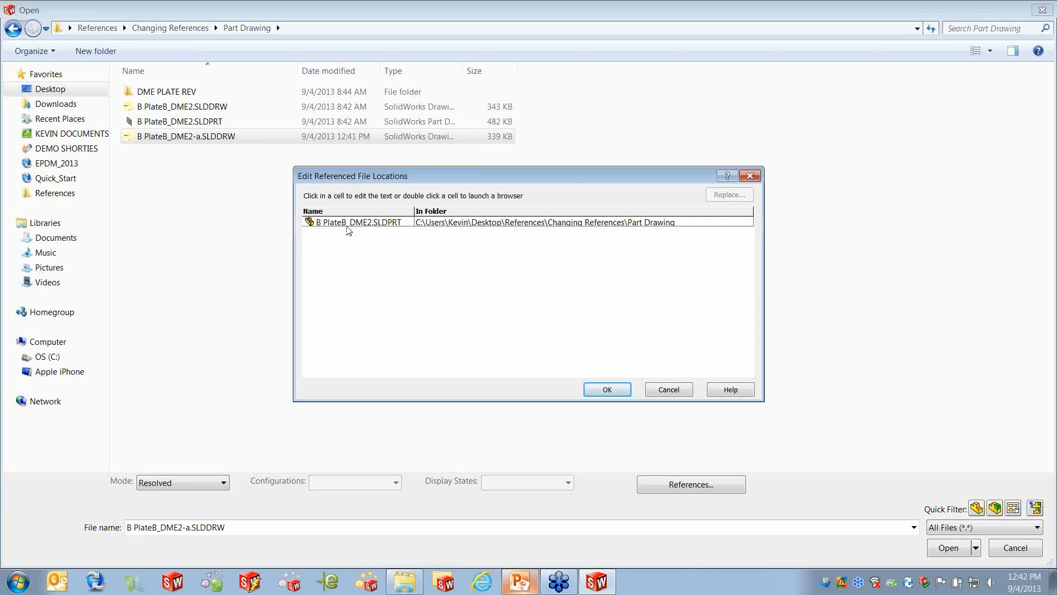
Step: Set the folder of the referenced part B PlateB_DME2.SLDPRT to DME PLATE REV inside Part Drawing
double_click(481, 224)
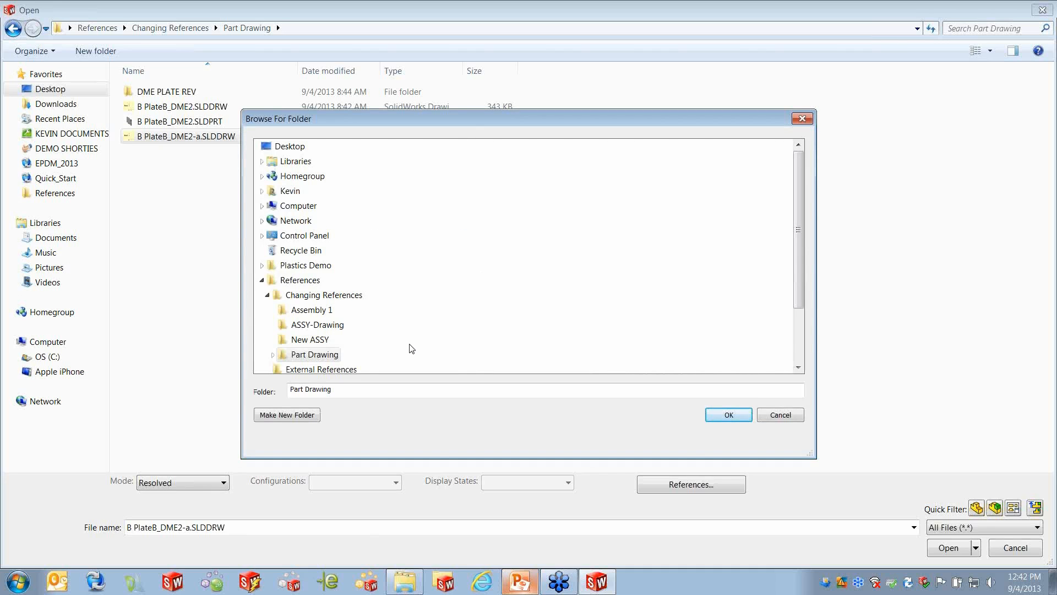
click(273, 356)
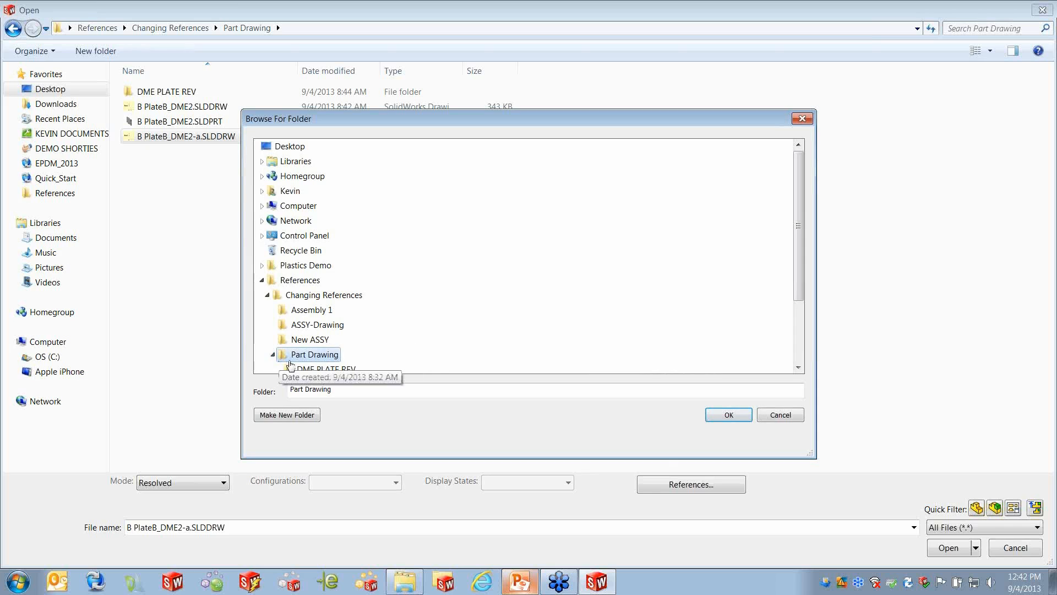
click(352, 369)
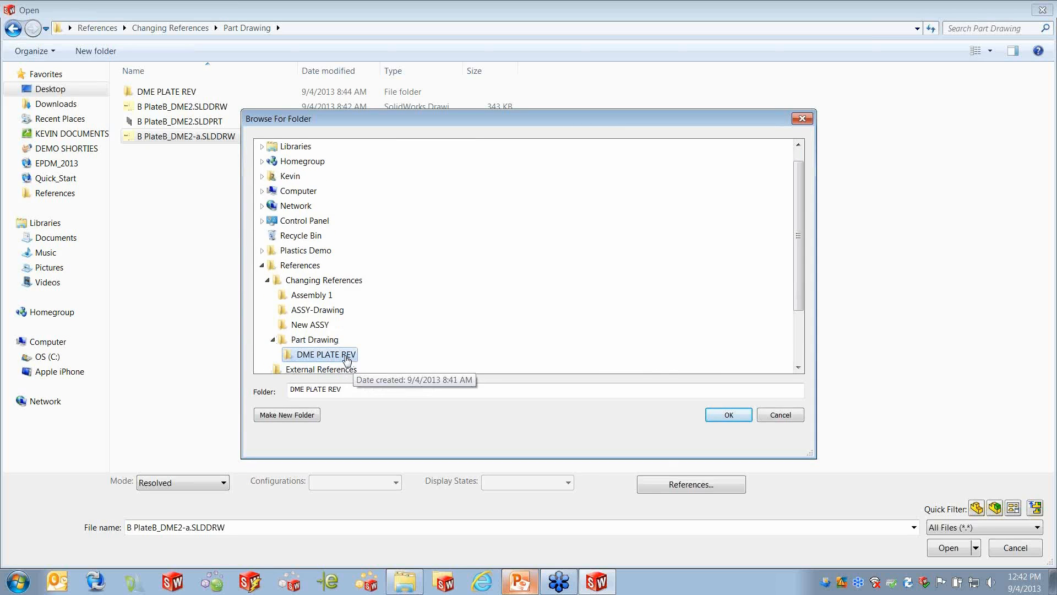
click(727, 415)
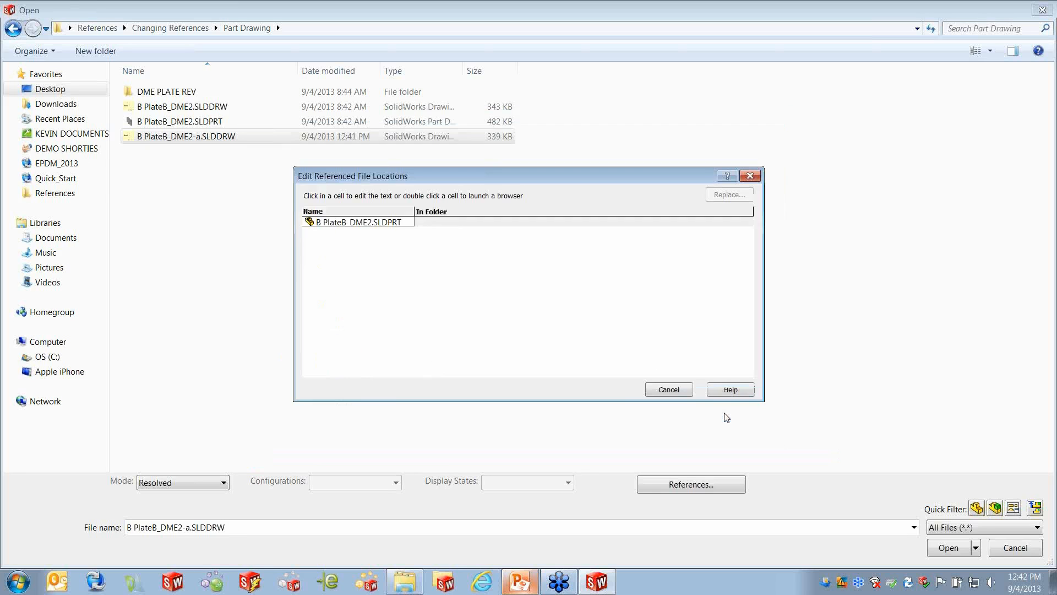
Step: Replace the referenced part with DME-E.SLDPRT from the DME PLATE REV folder, accept the edited reference and open the drawing
double_click(372, 223)
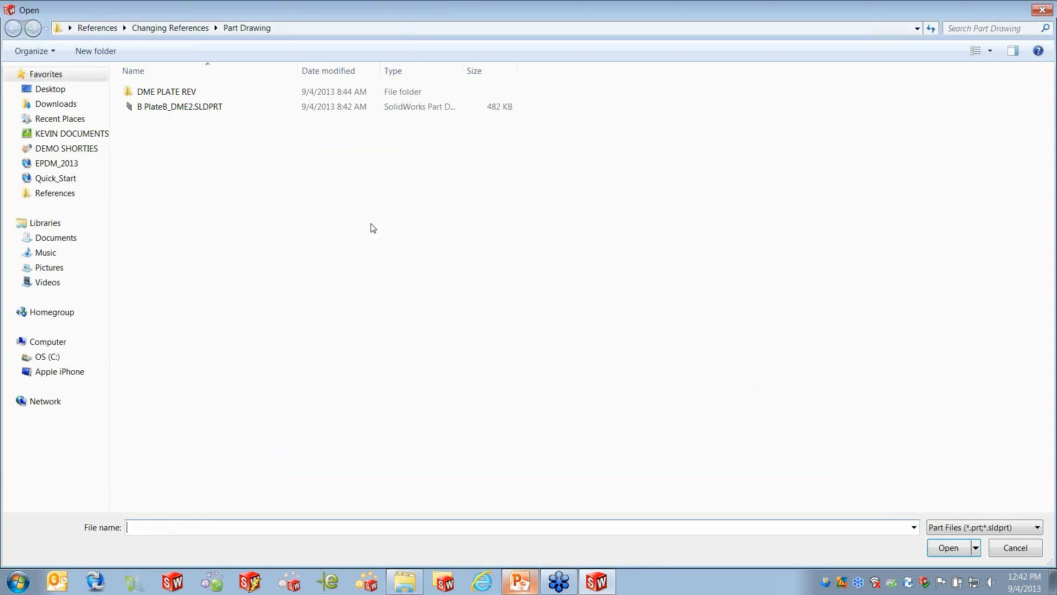
double_click(177, 91)
click(177, 91)
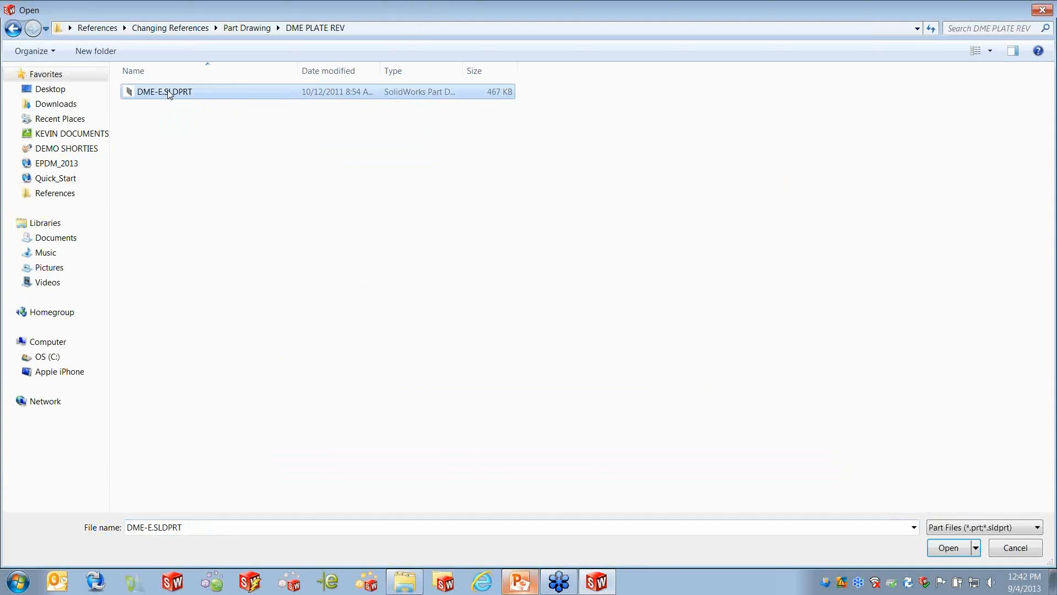
click(948, 548)
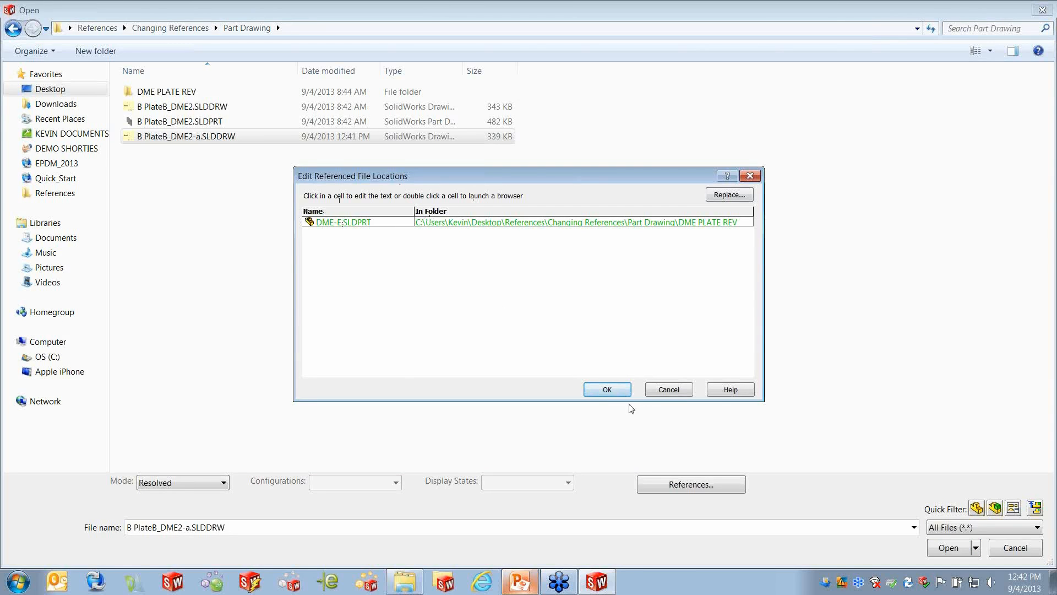
click(607, 390)
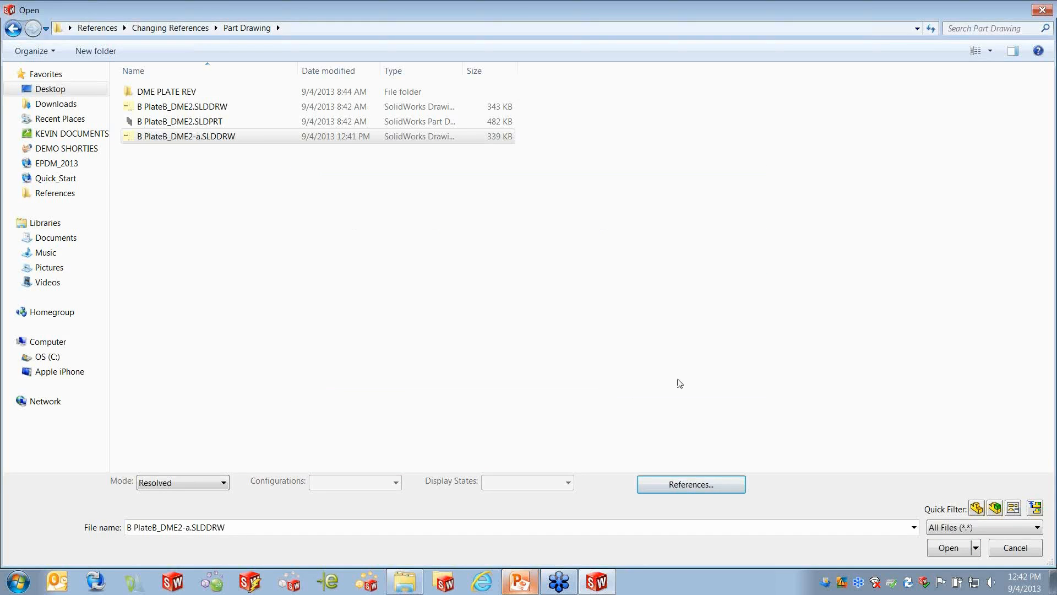
click(944, 549)
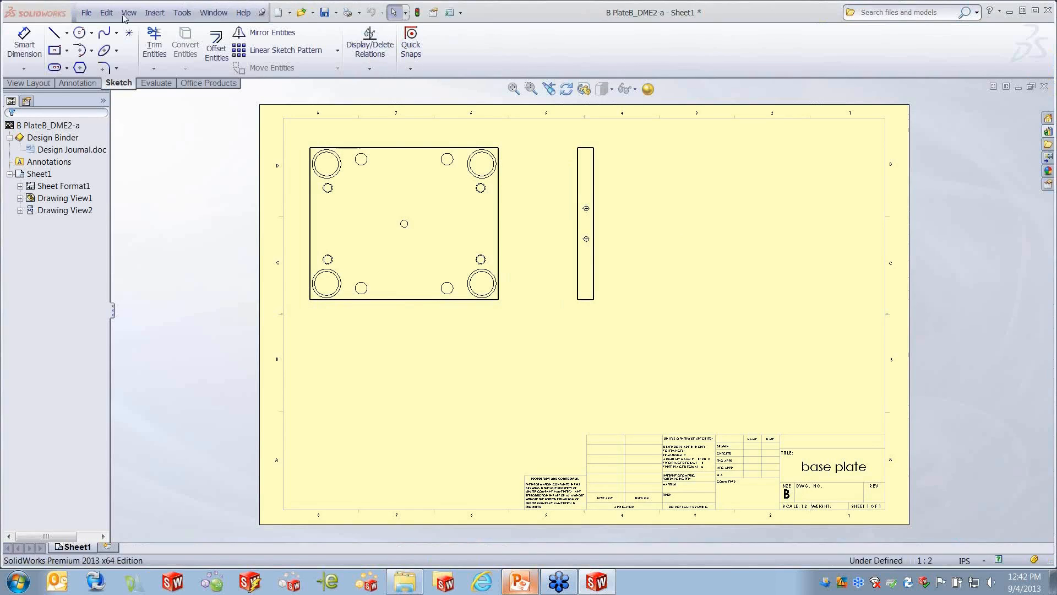
Step: Find the reopened drawing's references and check the replaced part's name and folder
click(86, 12)
click(146, 243)
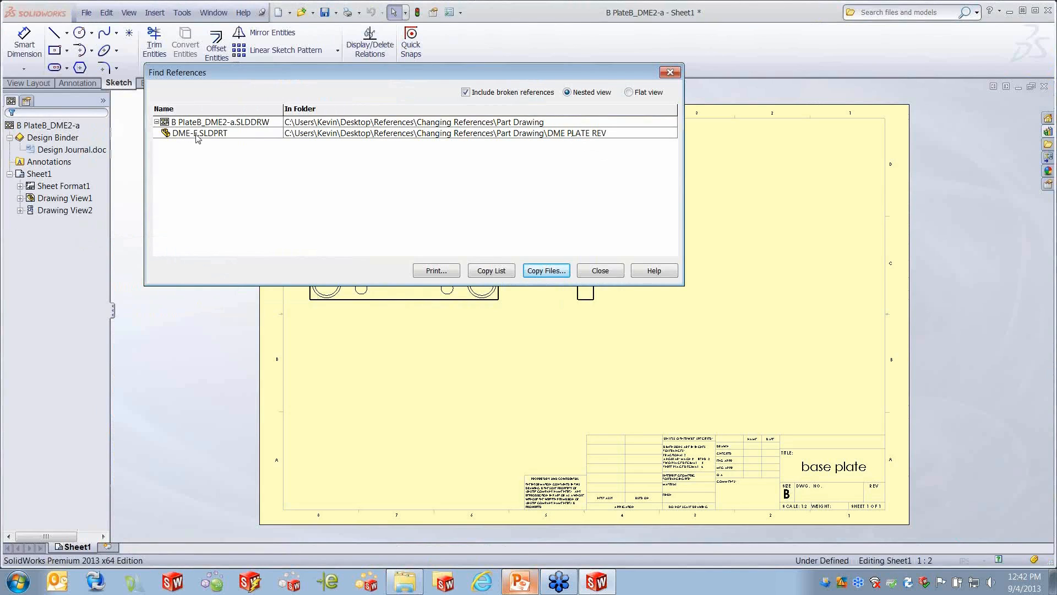
click(598, 273)
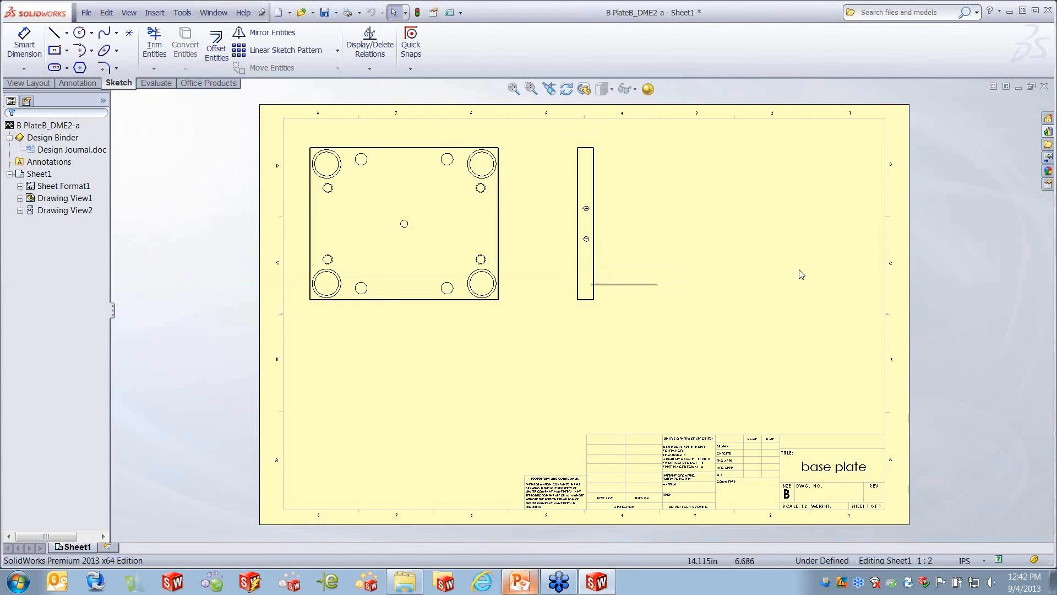
Step: Save the B PlateB_DME2-a drawing with its changed reference and close it
click(325, 13)
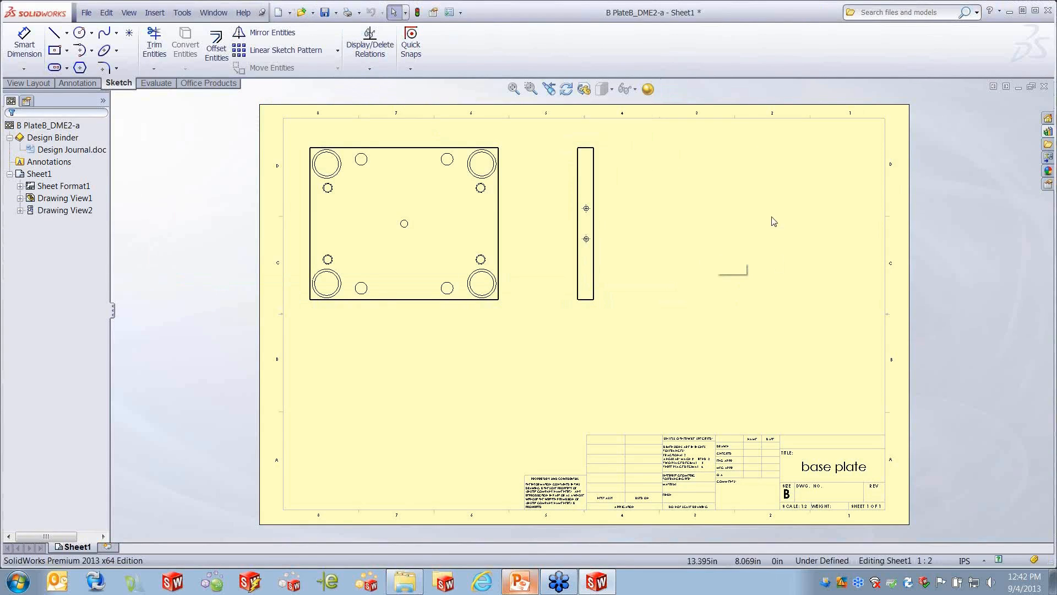
click(326, 14)
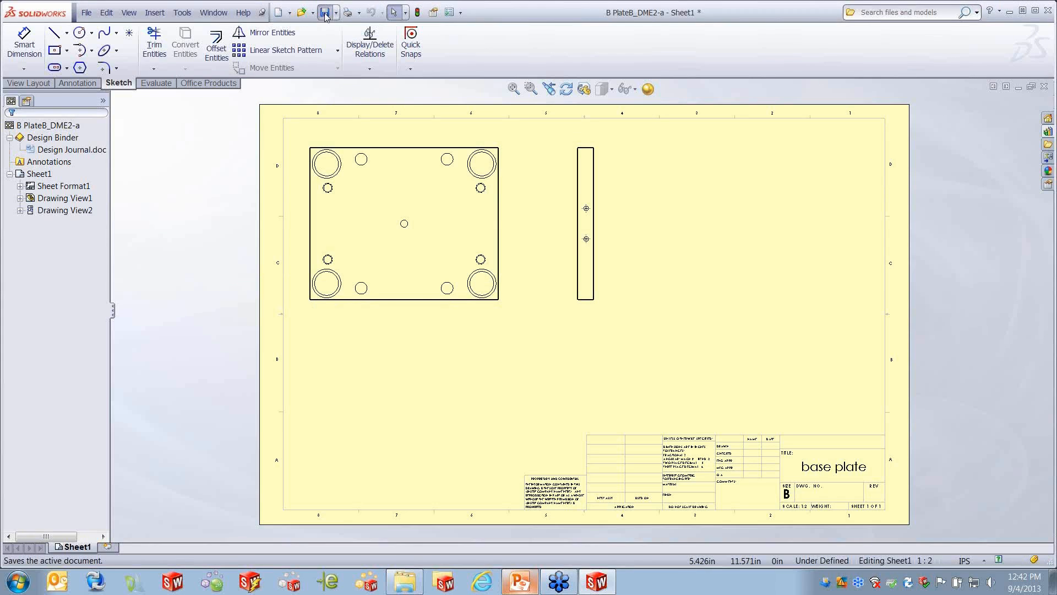
click(384, 298)
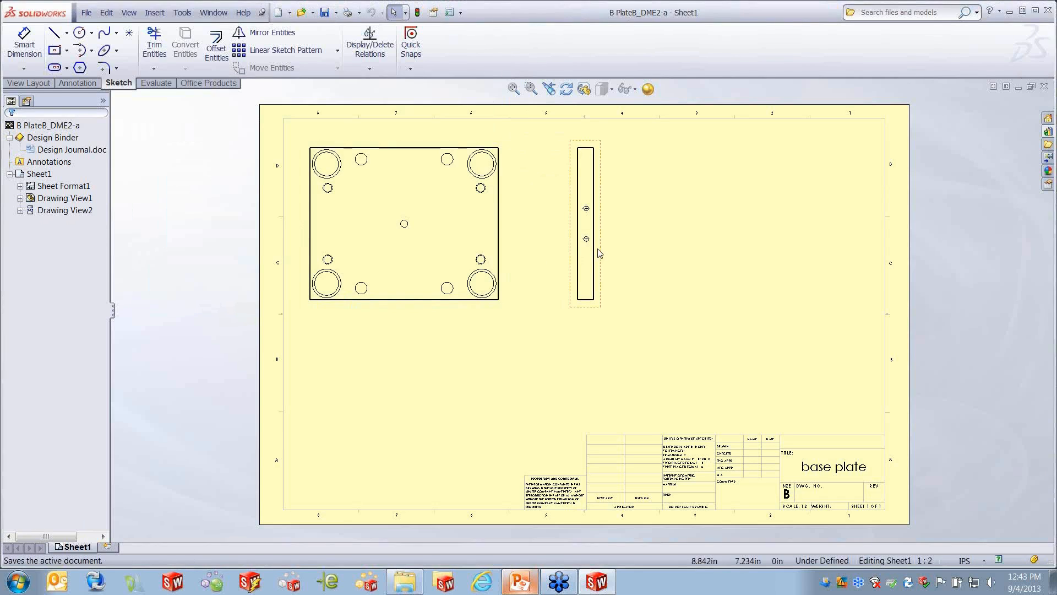
click(1045, 87)
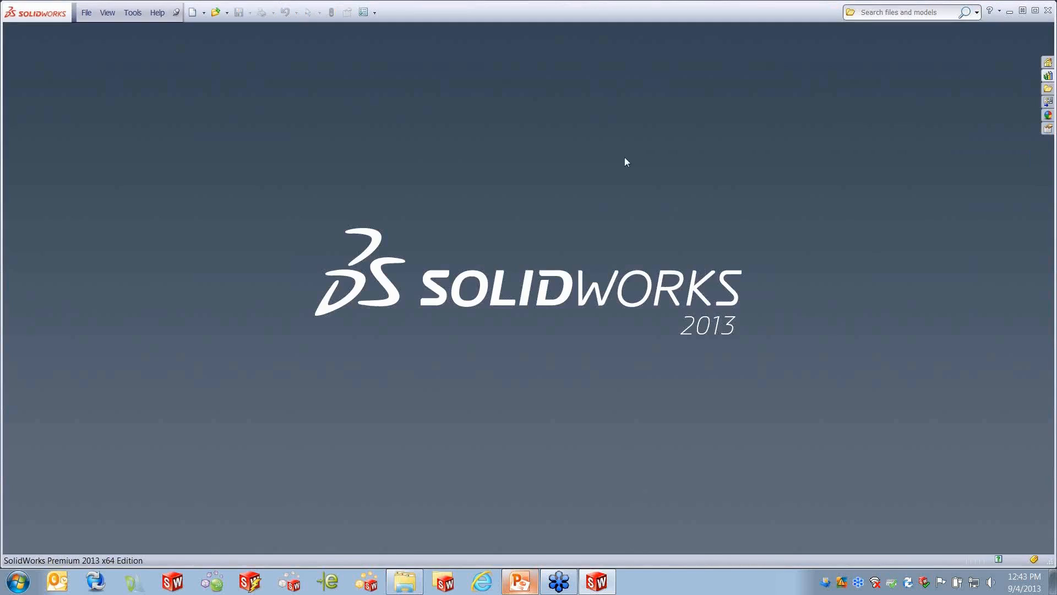
Step: Open the drawing B PlateB_DME2-a.SLDDRW from the Part Drawing folder inside References > Changing References on the desktop
click(87, 12)
click(105, 44)
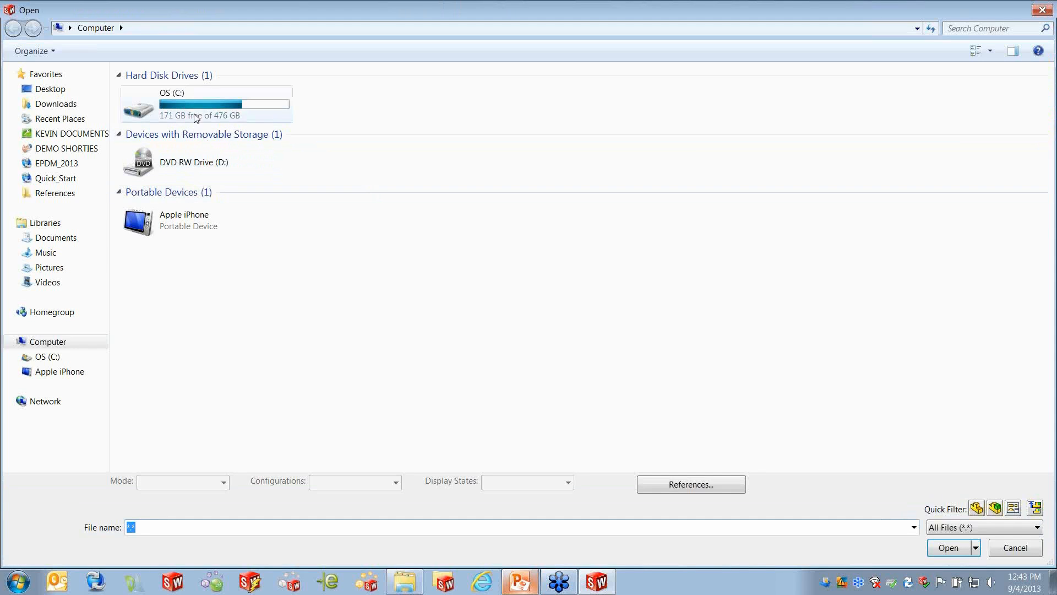
click(51, 88)
double_click(329, 135)
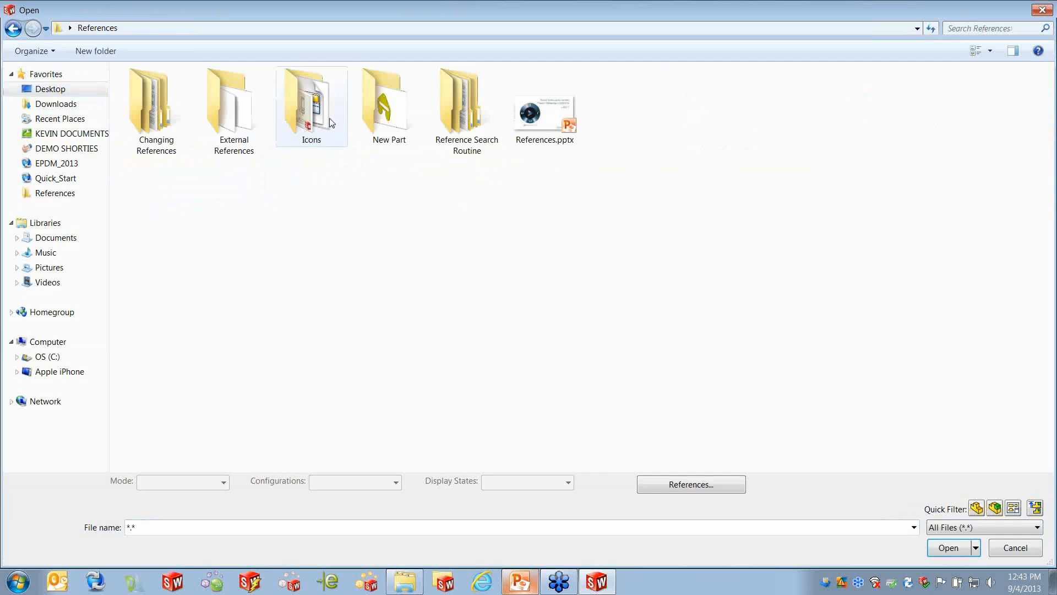
double_click(171, 123)
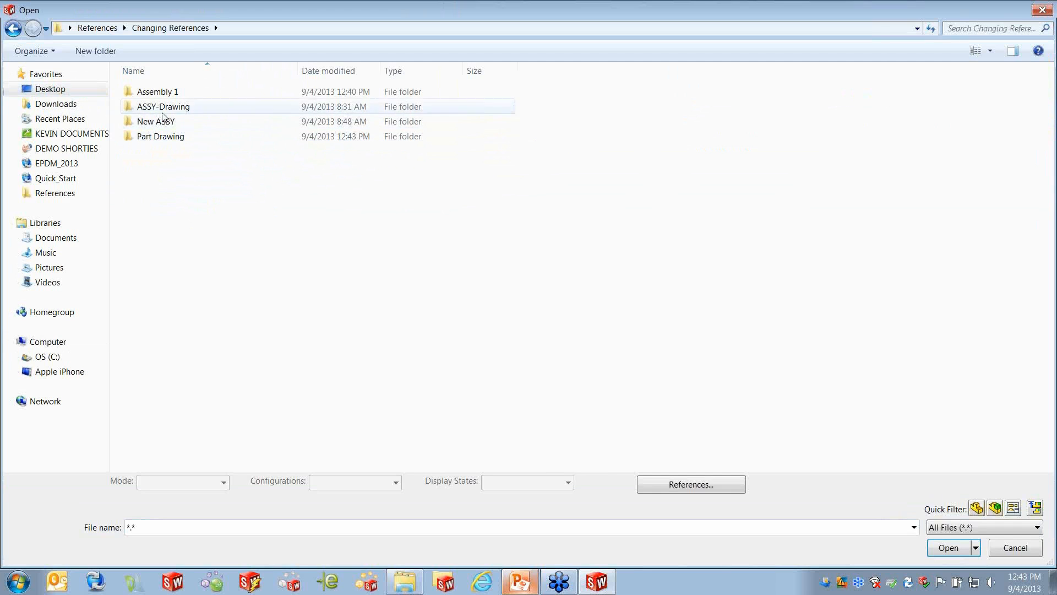
double_click(166, 136)
double_click(192, 137)
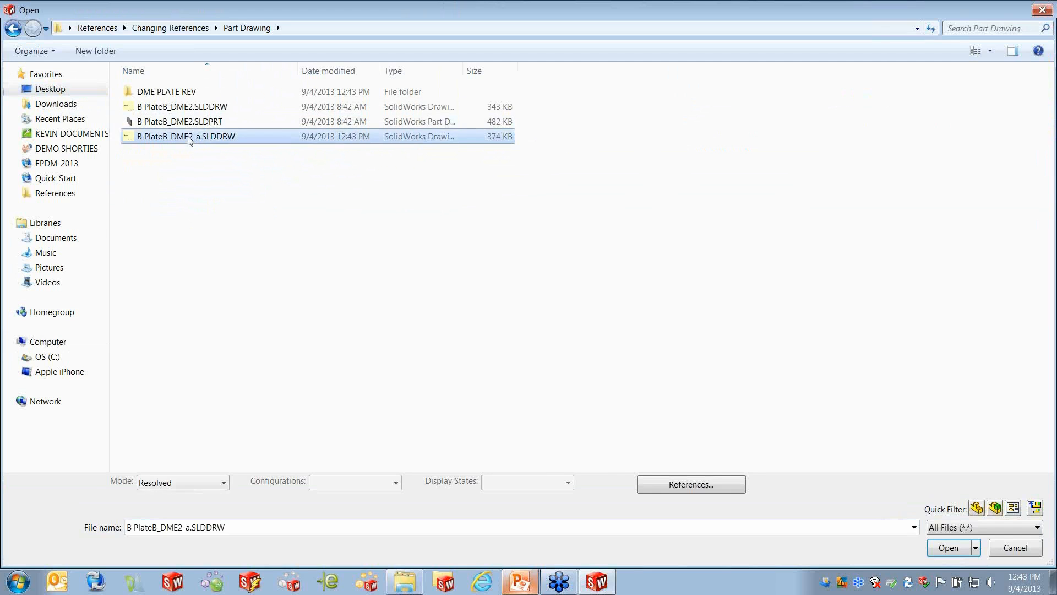
Step: Find the references of the B PlateB_DME2-a drawing to check which part and folder it uses, and close the list
click(85, 12)
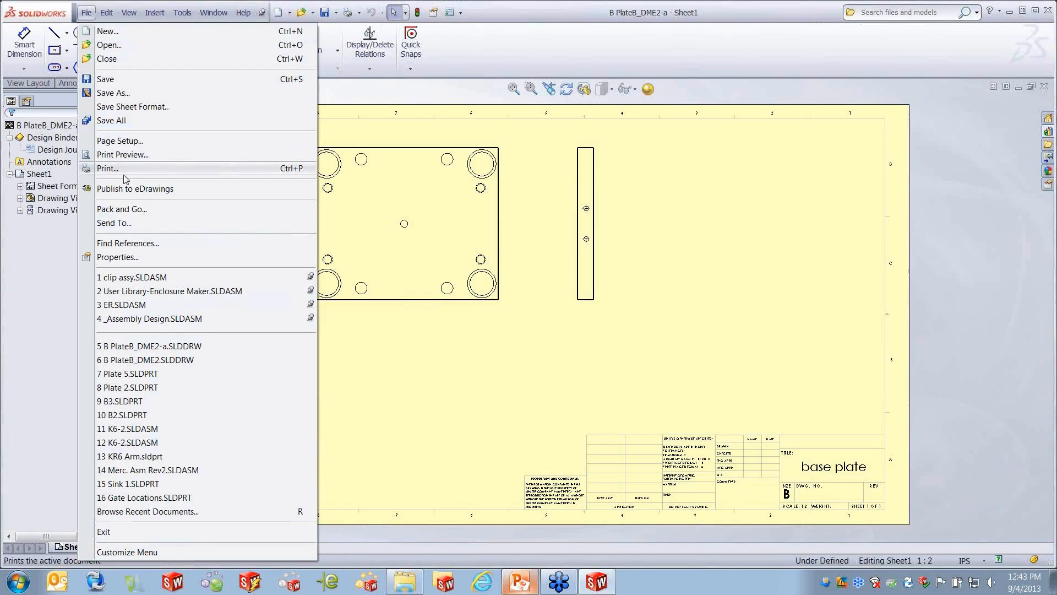
click(128, 243)
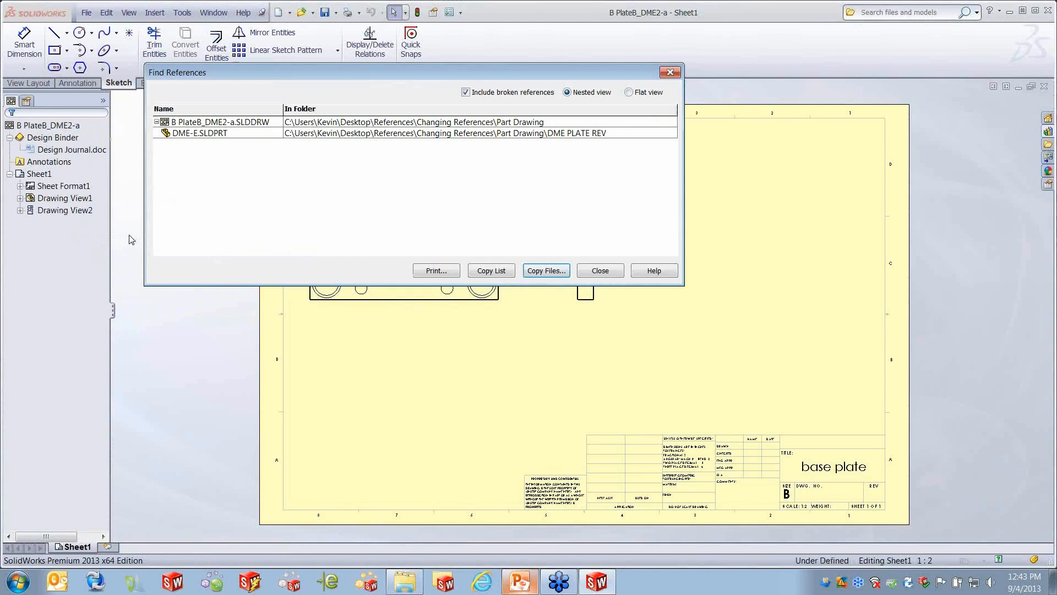
click(599, 273)
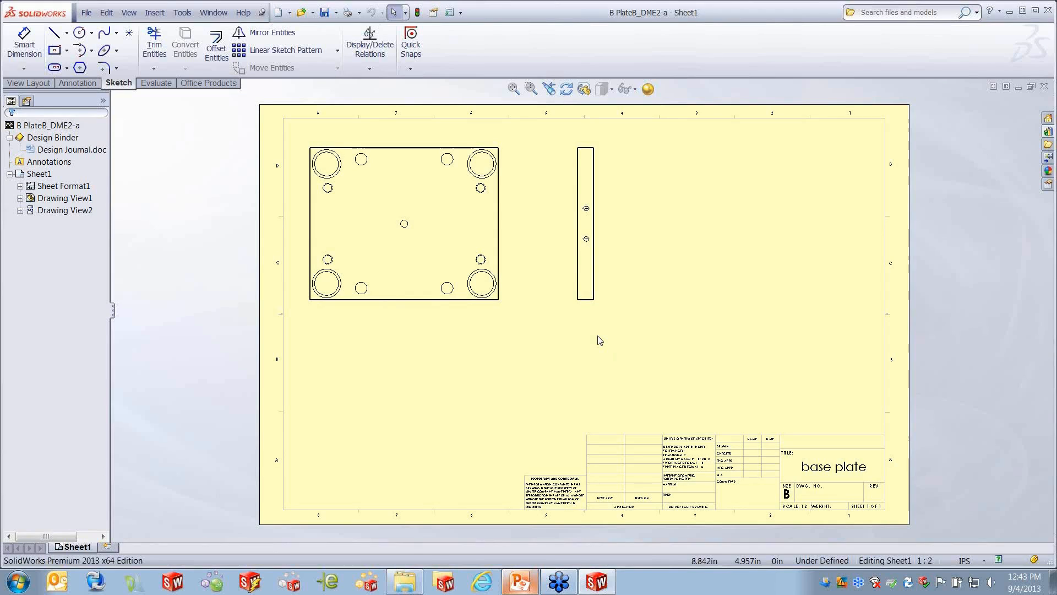
Step: Switch to the Changing References slide in PowerPoint and start SolidWorks Explorer 2013
click(523, 584)
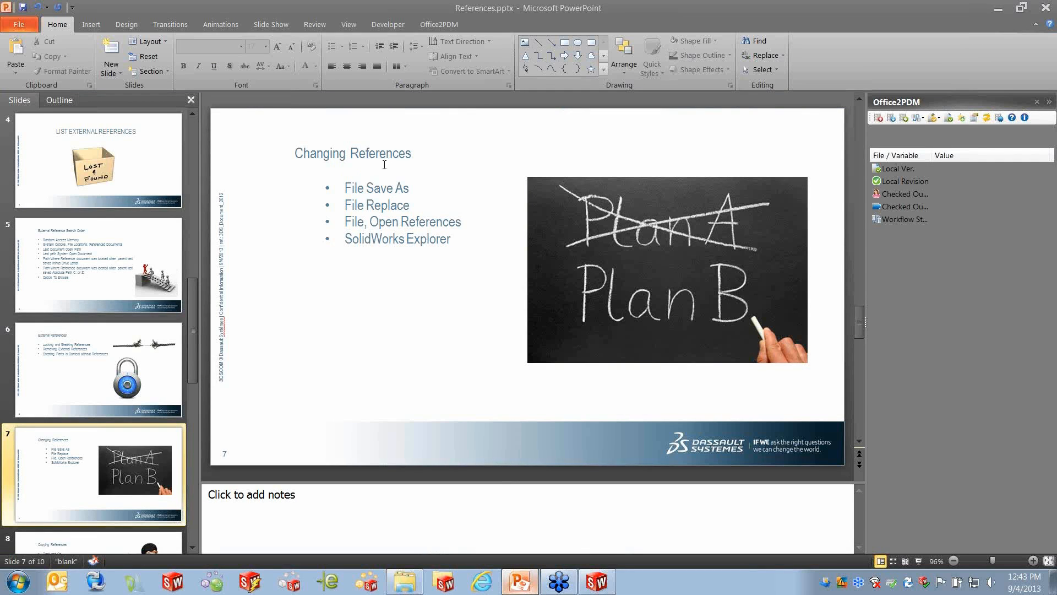
click(18, 581)
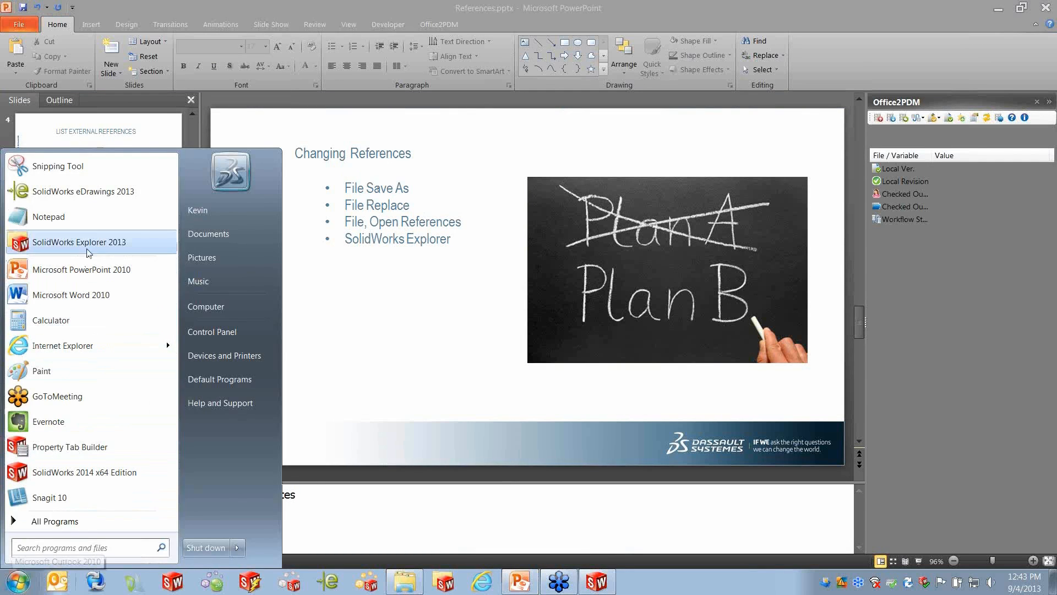
click(89, 249)
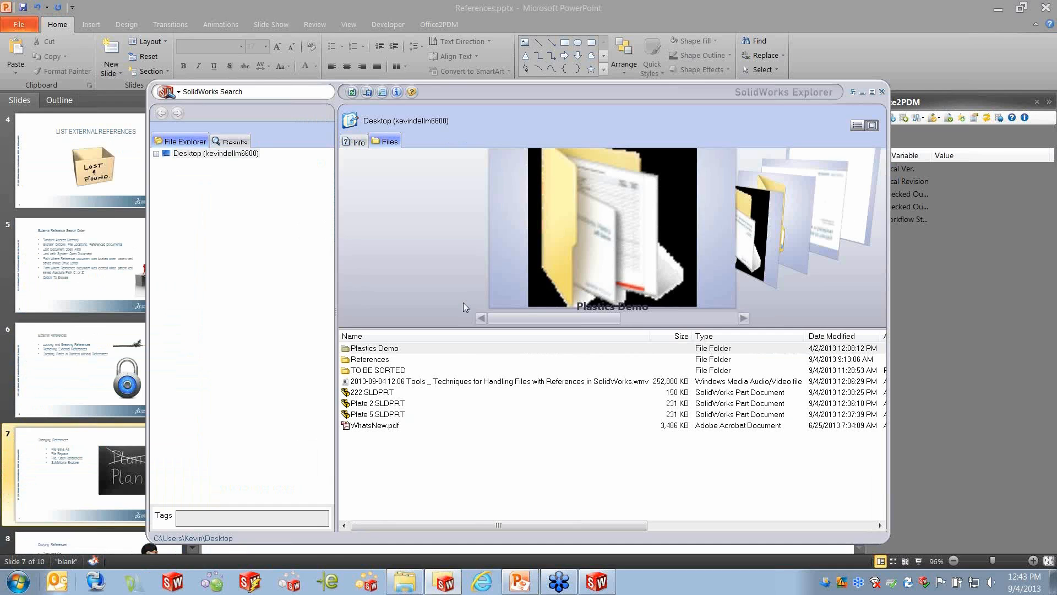
Step: Browse to References > Changing References > Assembly 1 and list the references of _Assembly Design.SLDASM
click(156, 154)
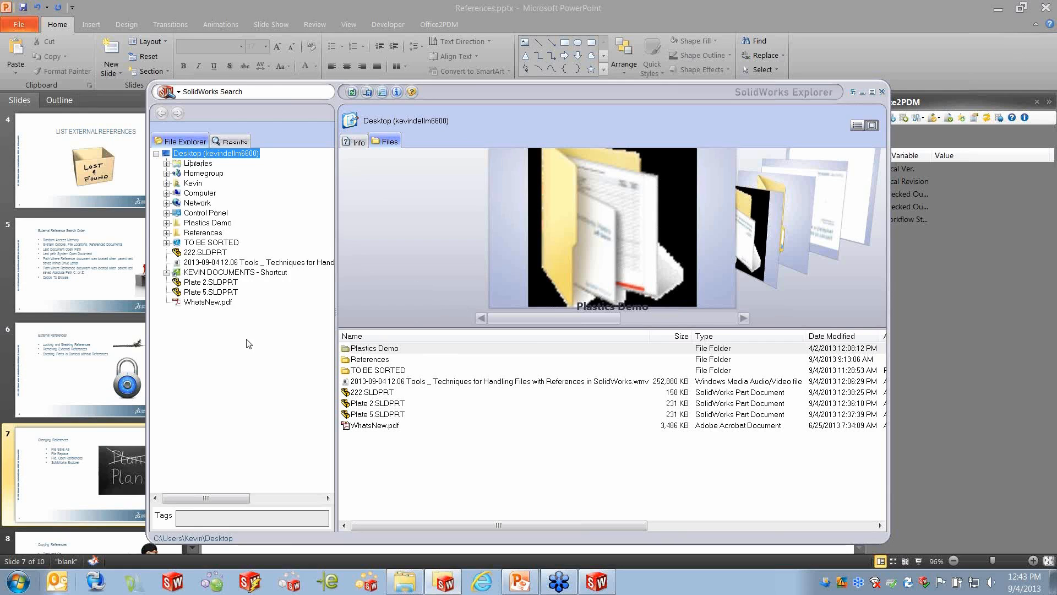
click(167, 233)
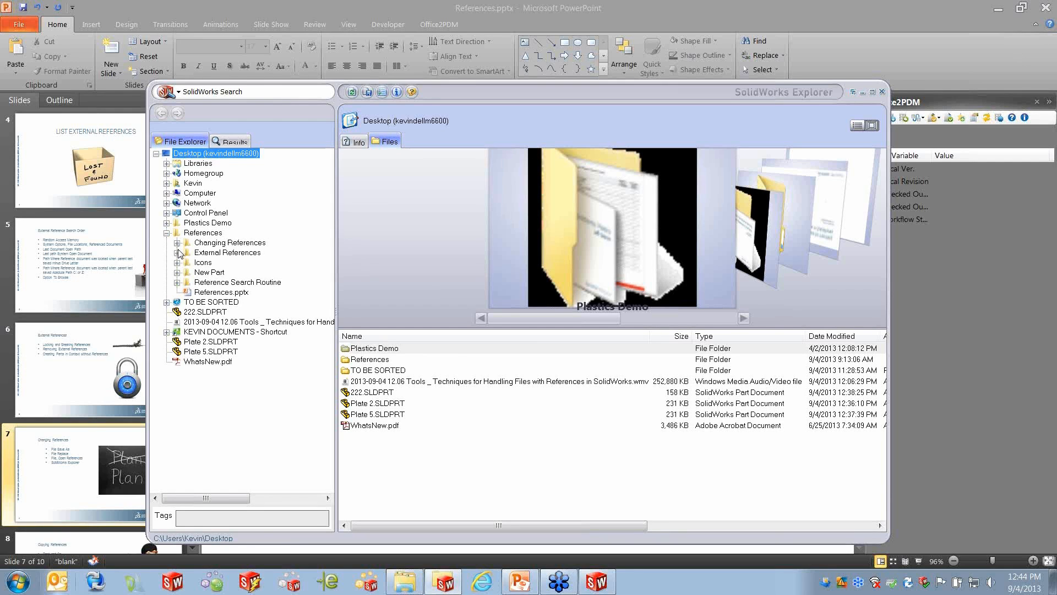
click(177, 242)
click(187, 253)
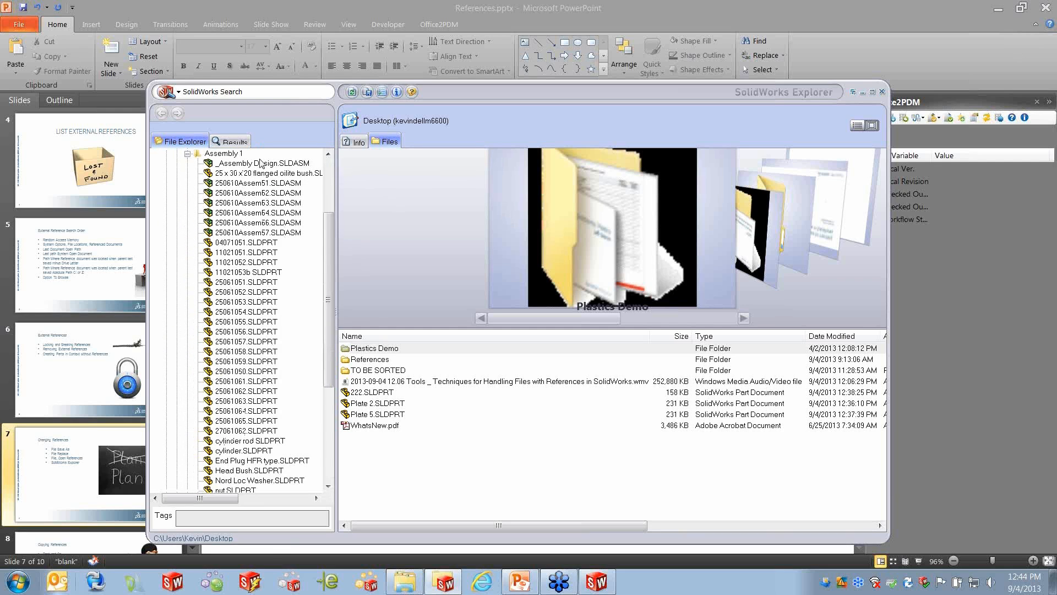
click(265, 164)
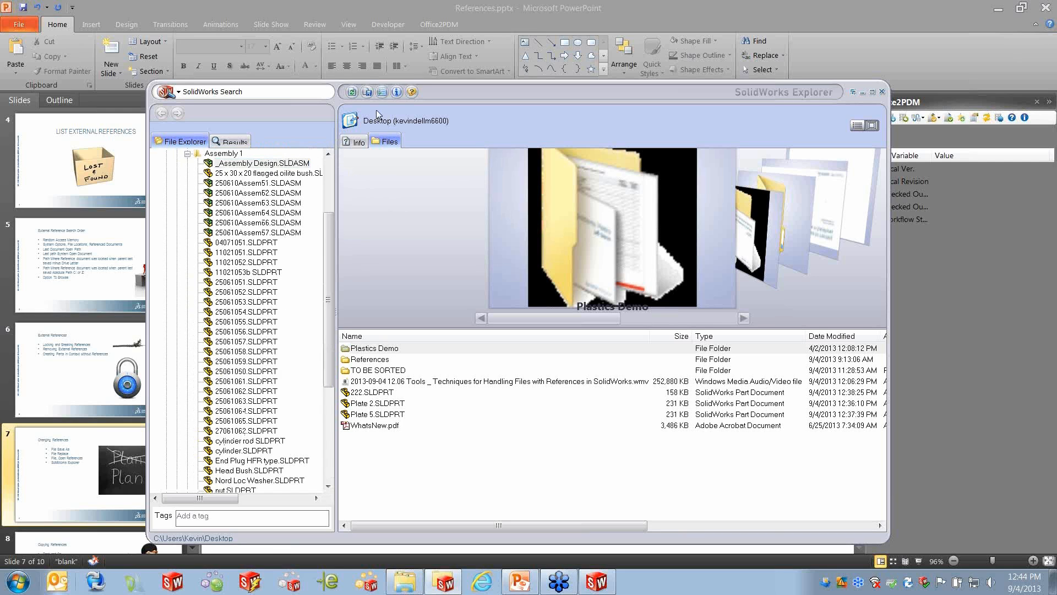
click(238, 167)
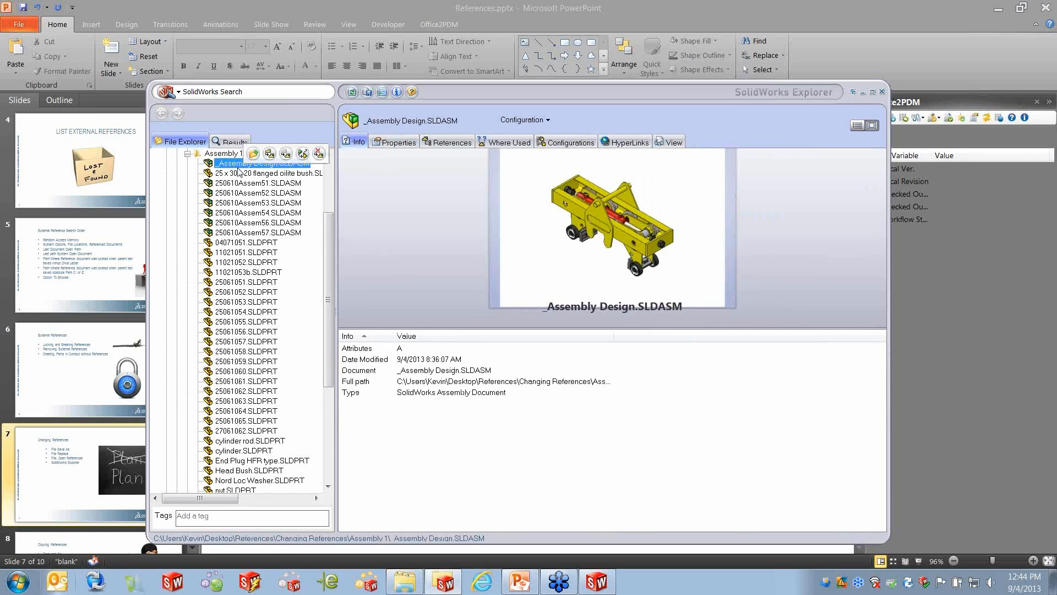
click(452, 141)
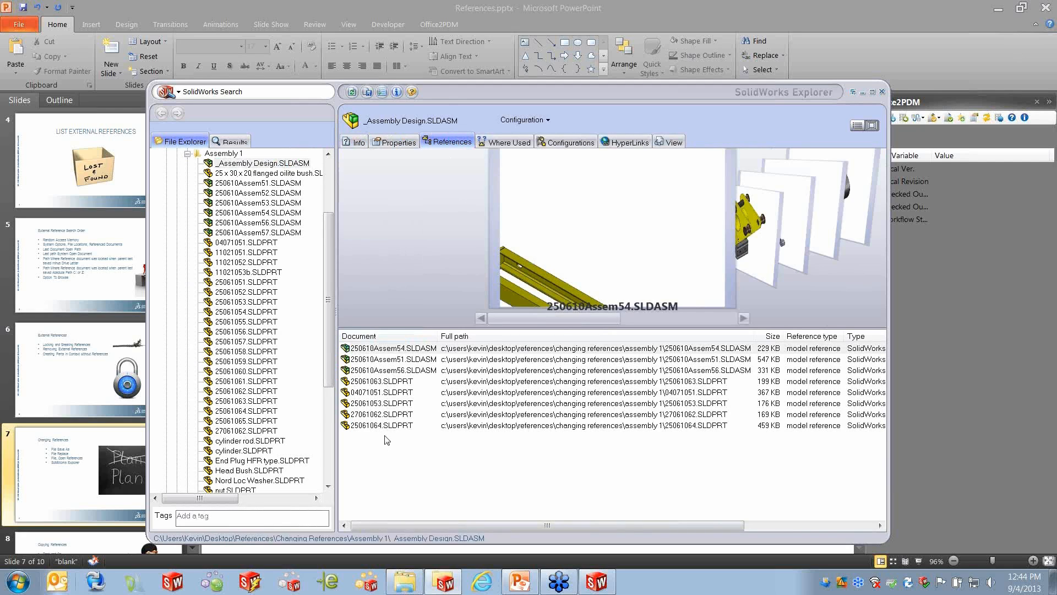
Step: Review the rename options and where-used list of the referenced part 25061063.SLDPRT, and close them without renaming
click(380, 382)
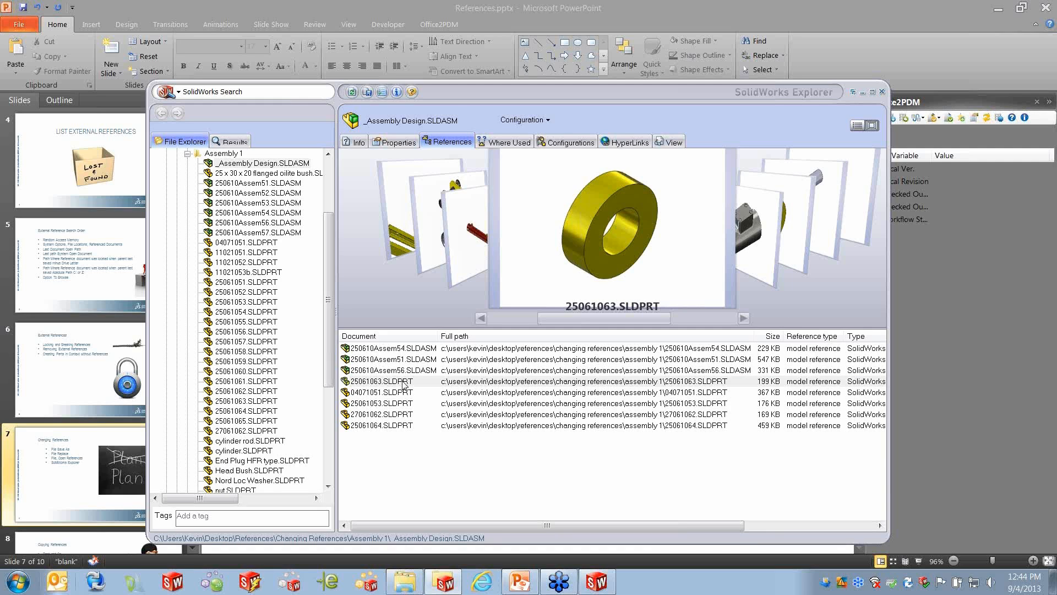
right_click(403, 383)
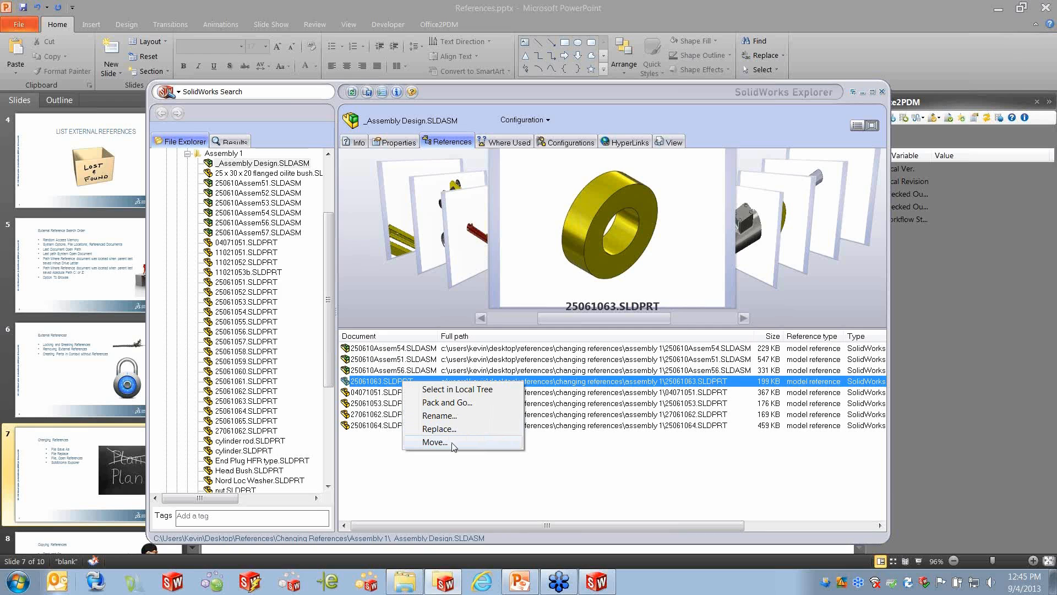
click(446, 417)
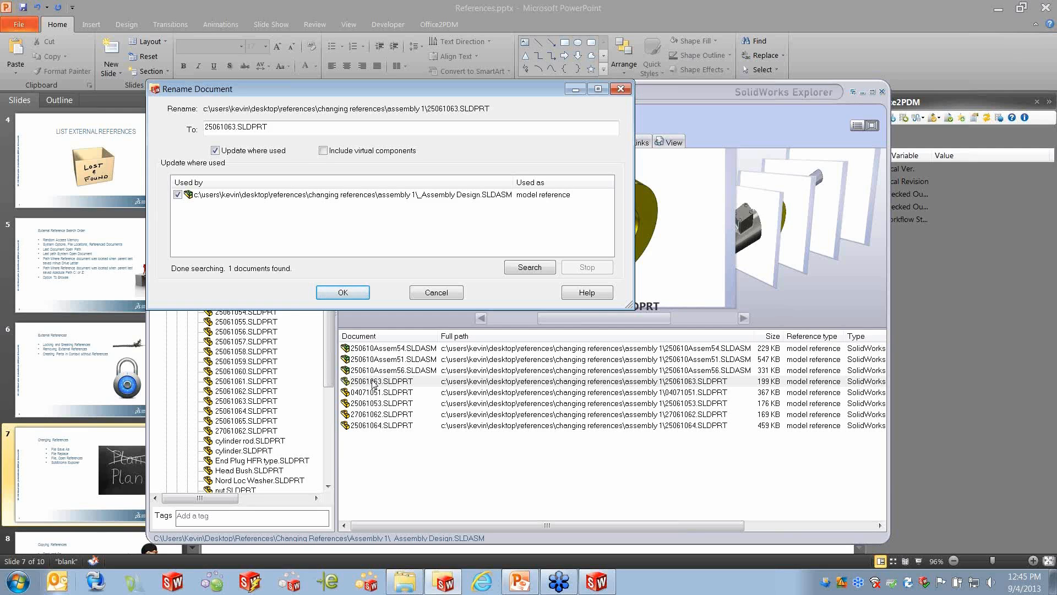
click(437, 292)
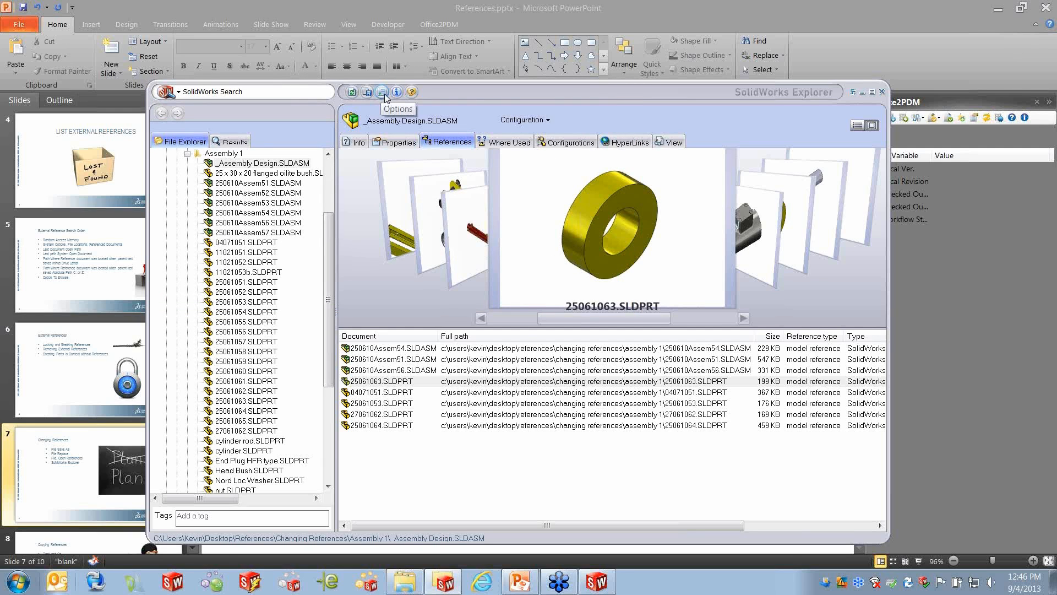
Step: Review the References/Where Used options, including the reference levels and file locations, and close them without changes
click(383, 92)
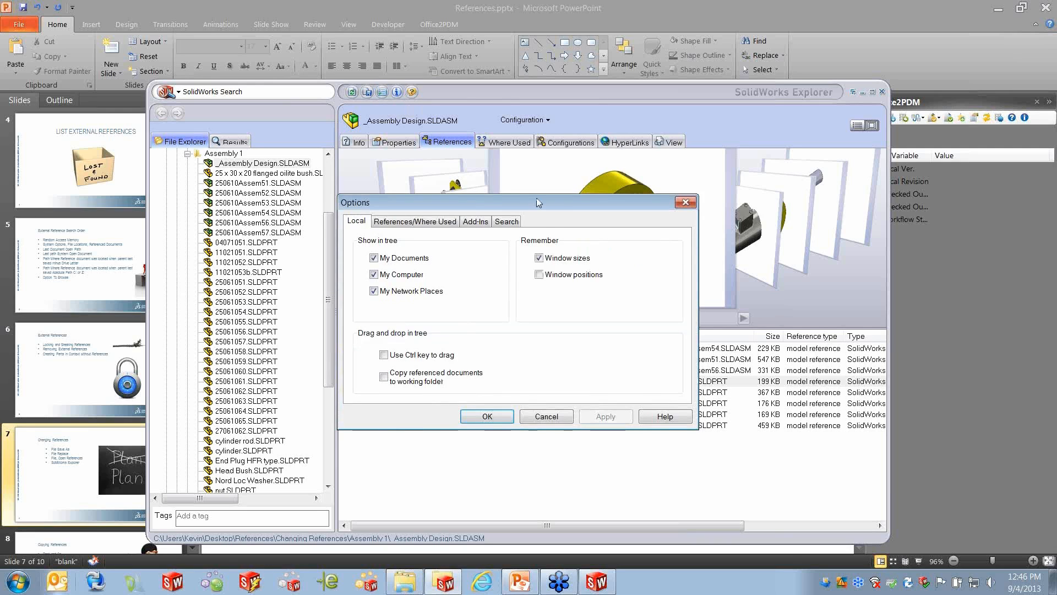
click(415, 221)
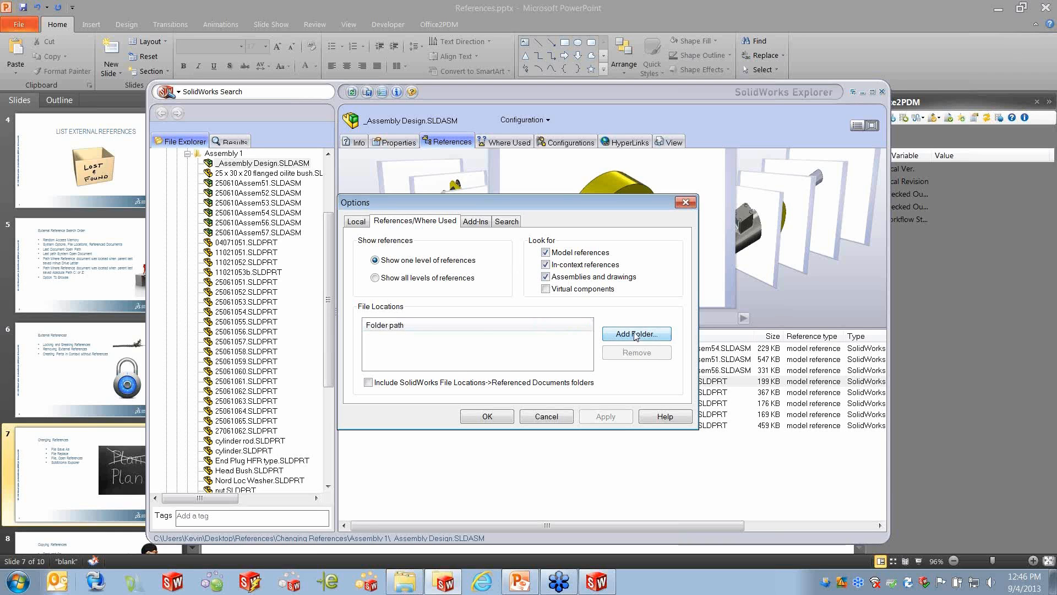
click(552, 417)
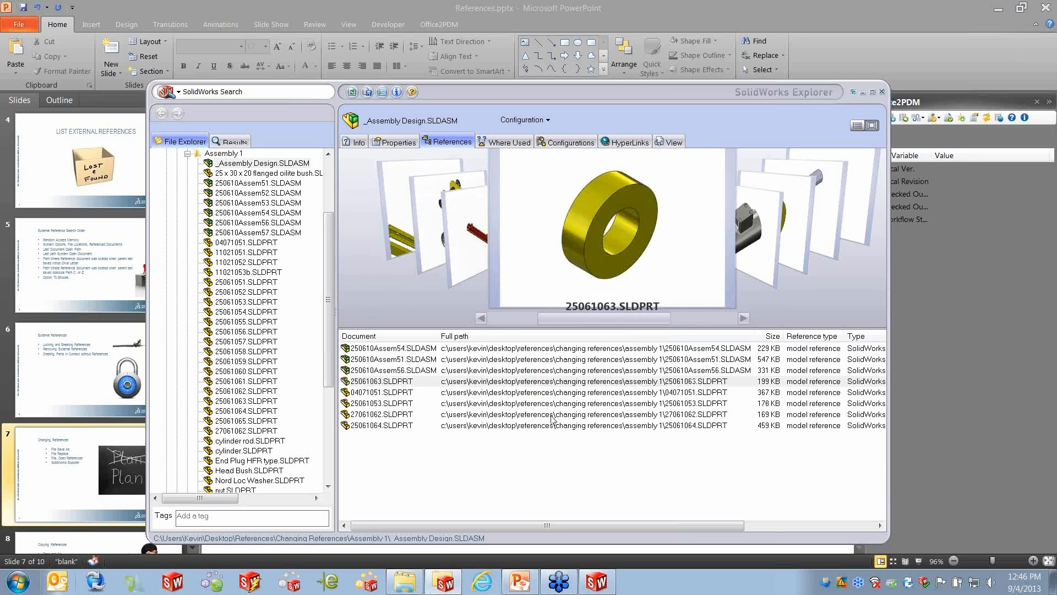
Step: Rename 25061063.SLDPRT to 11113.SLDPRT with its where-used references updated, and select the renamed part among the assembly's references
right_click(384, 382)
click(421, 416)
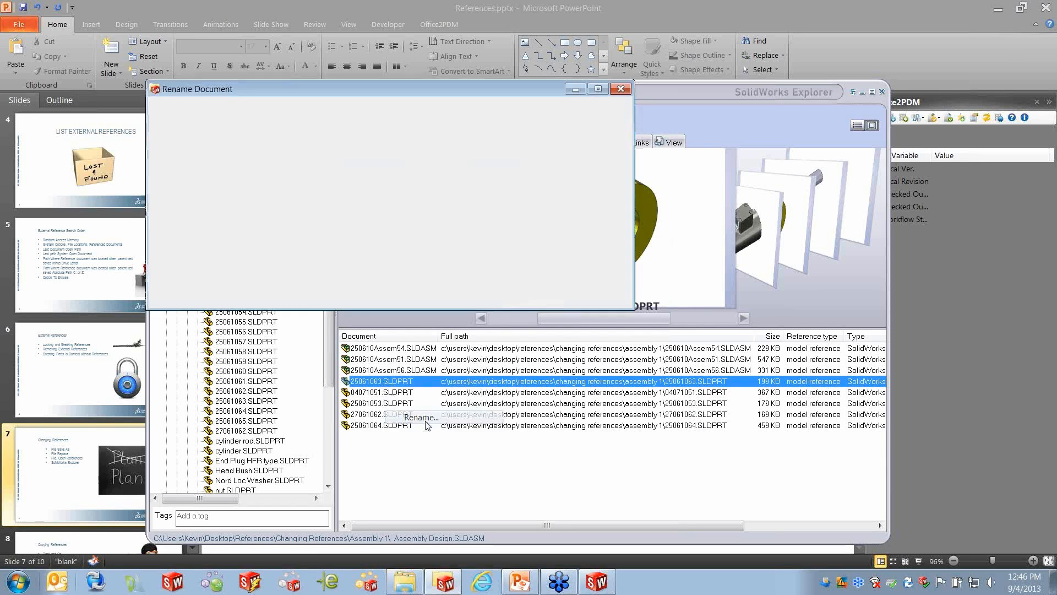
drag(233, 129, 165, 132)
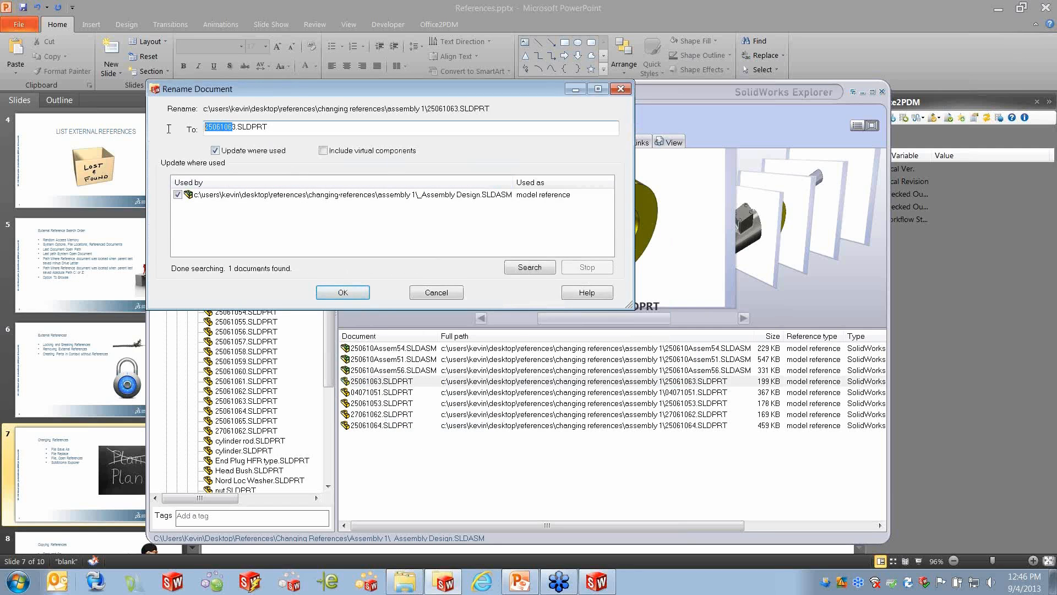
text(1111)
click(321, 292)
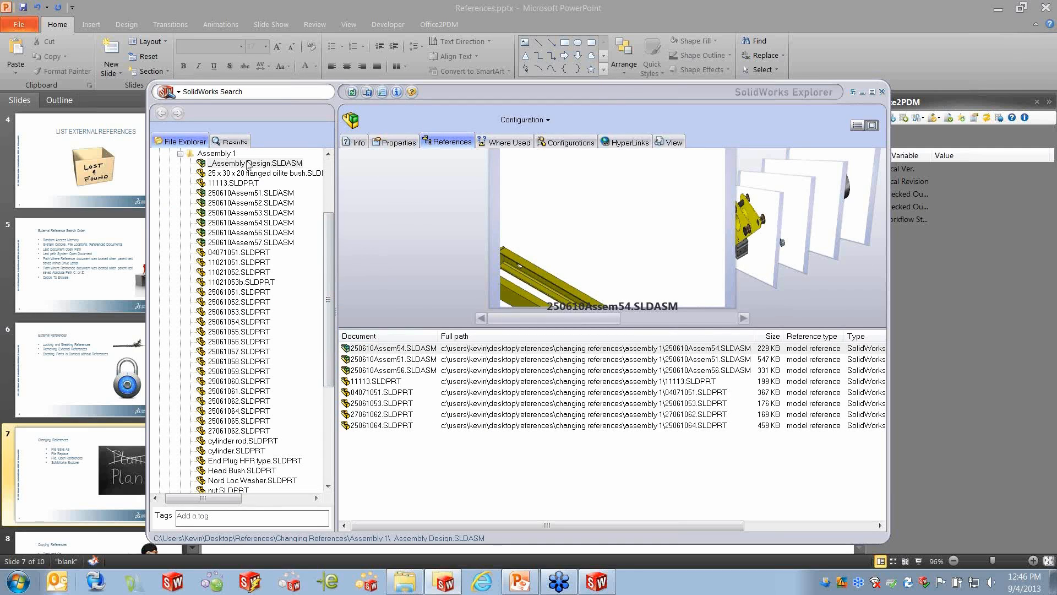
click(365, 382)
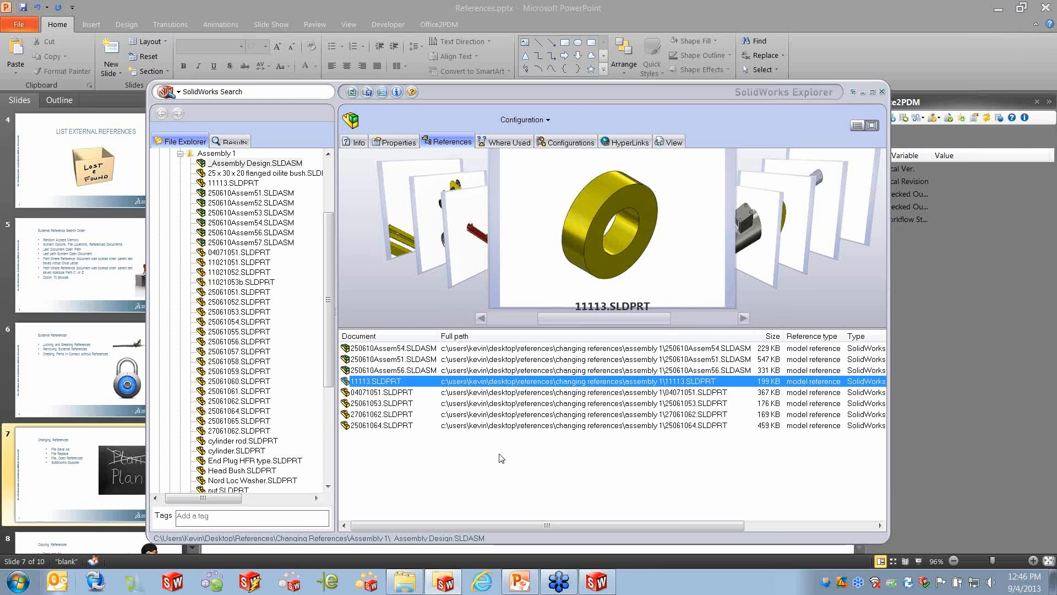
Step: Switch to PowerPoint, start the slide show from the Changing References slide and advance to the Copying References slide
click(510, 582)
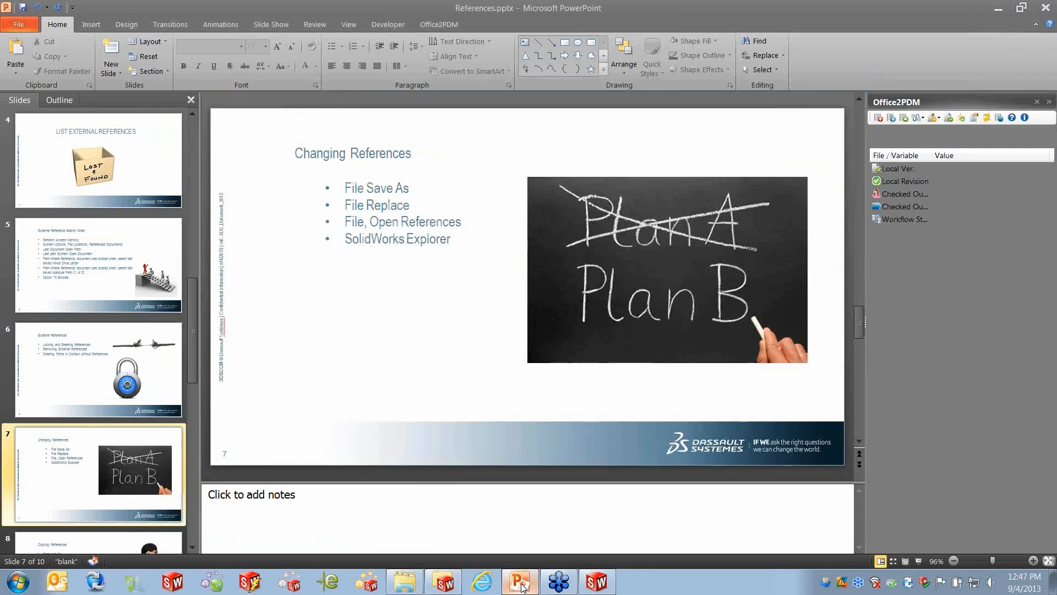
click(435, 311)
click(398, 390)
click(271, 24)
click(58, 55)
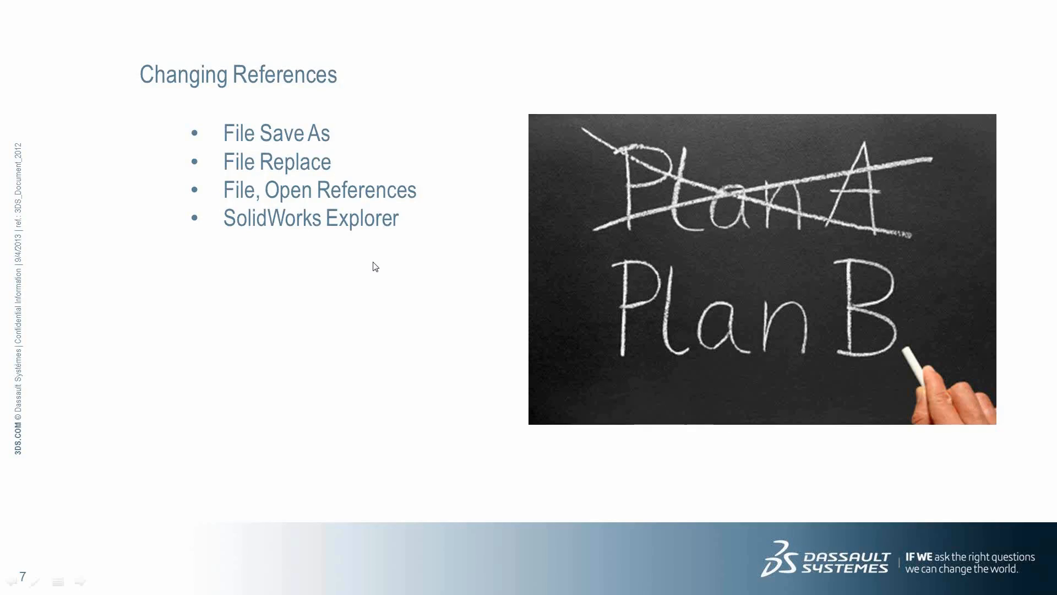
click(396, 300)
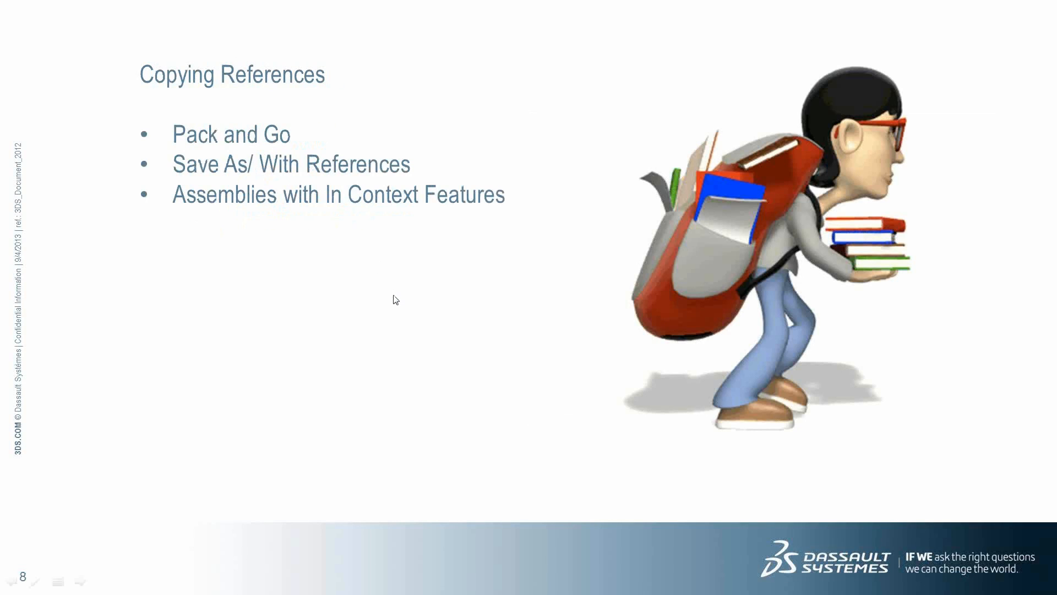
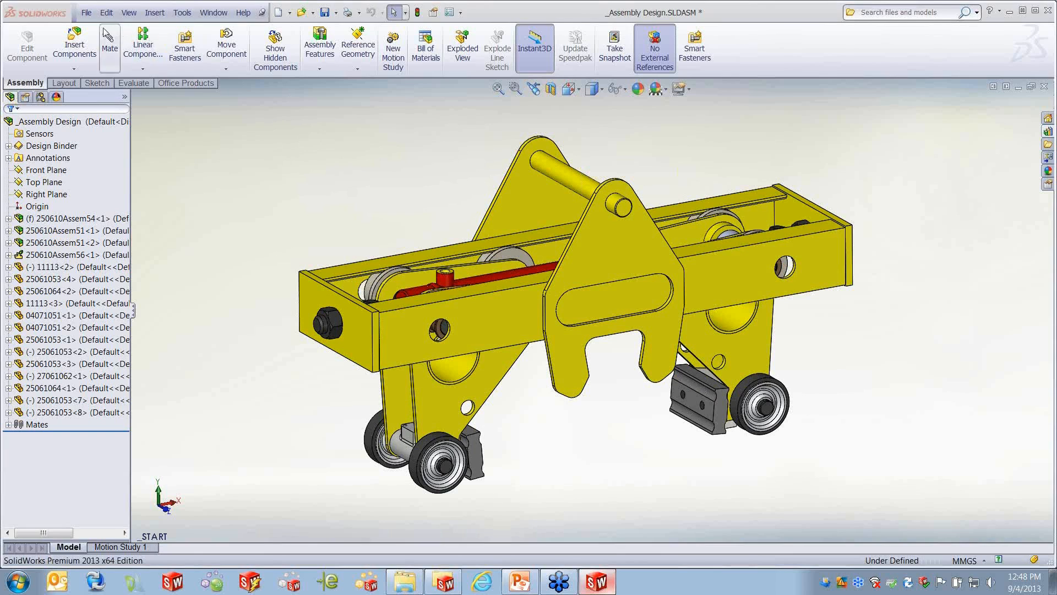
Step: Start copying the assembly's files from its reference list, and check the save-to name setting of 11113.SLDPRT without renaming it
click(84, 15)
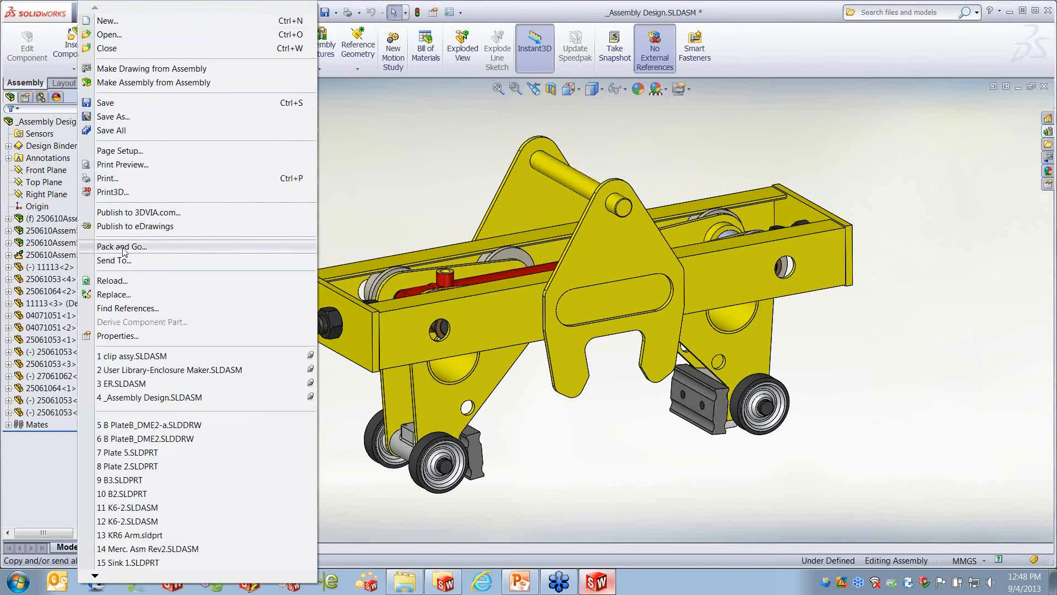
click(142, 311)
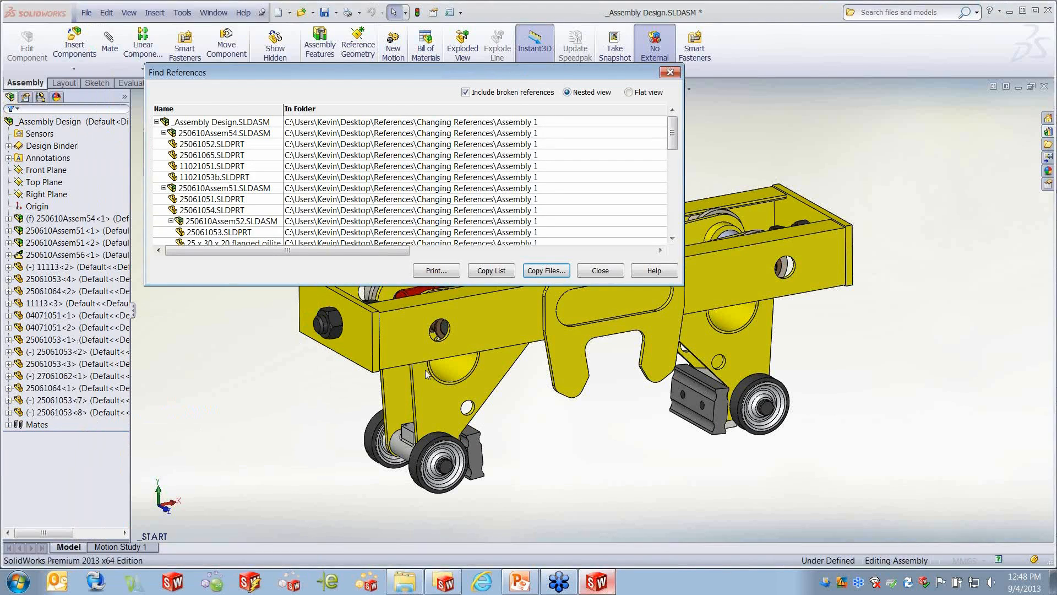
click(544, 270)
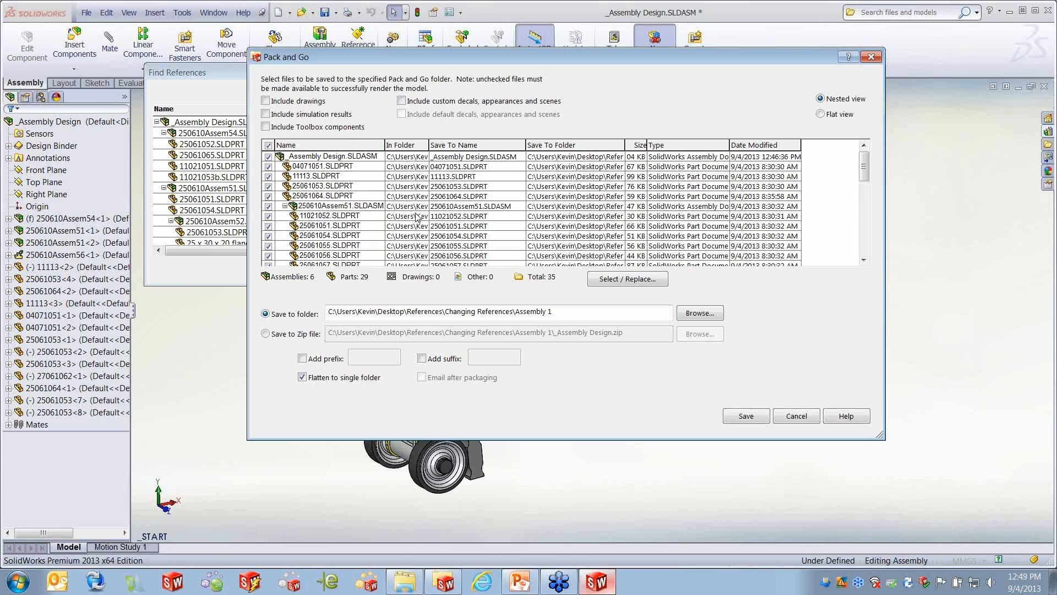
click(471, 160)
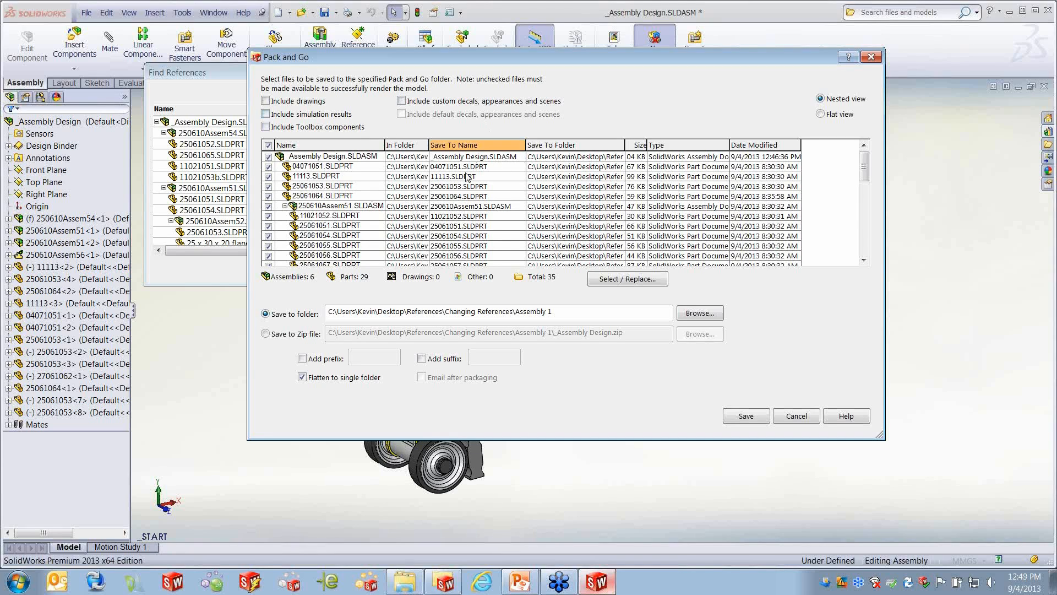
double_click(468, 176)
click(604, 277)
Step: Create a desktop folder named New Assembly as the Pack and Go destination, and widen the save-to-folder column
click(706, 314)
click(346, 106)
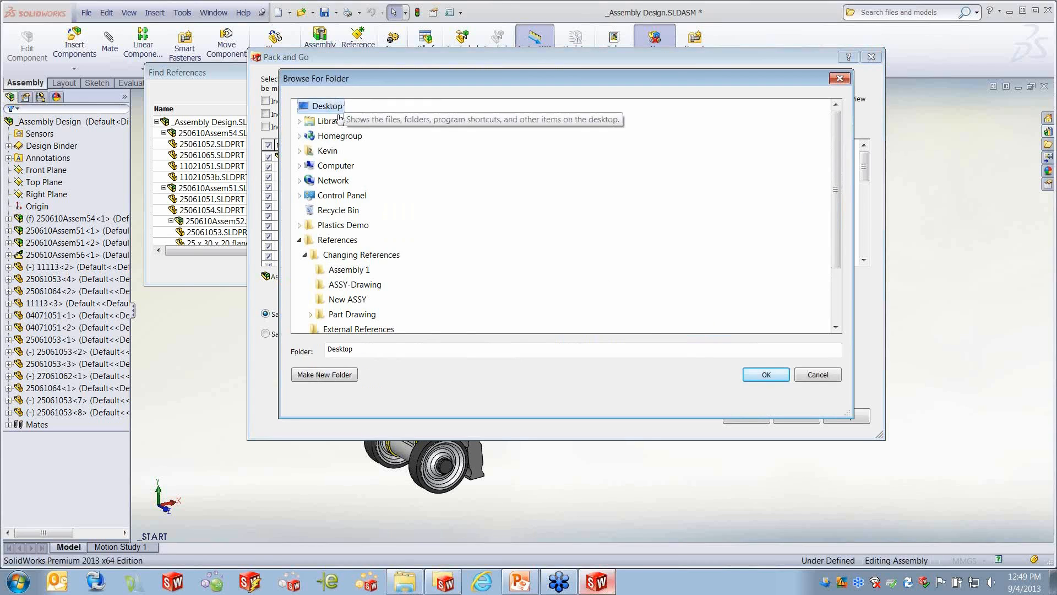
click(338, 379)
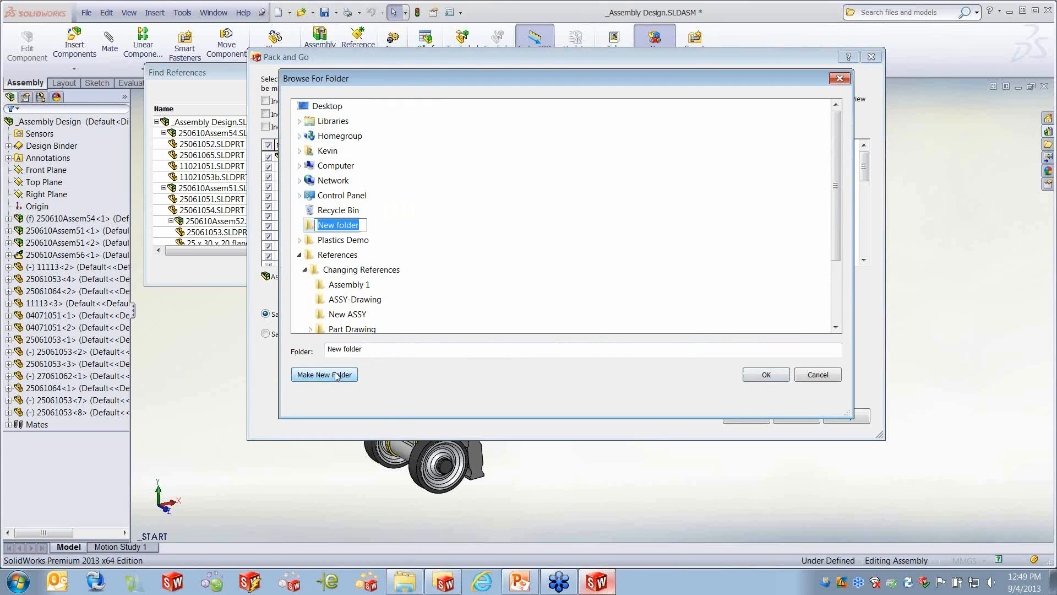
text(New Assembly)
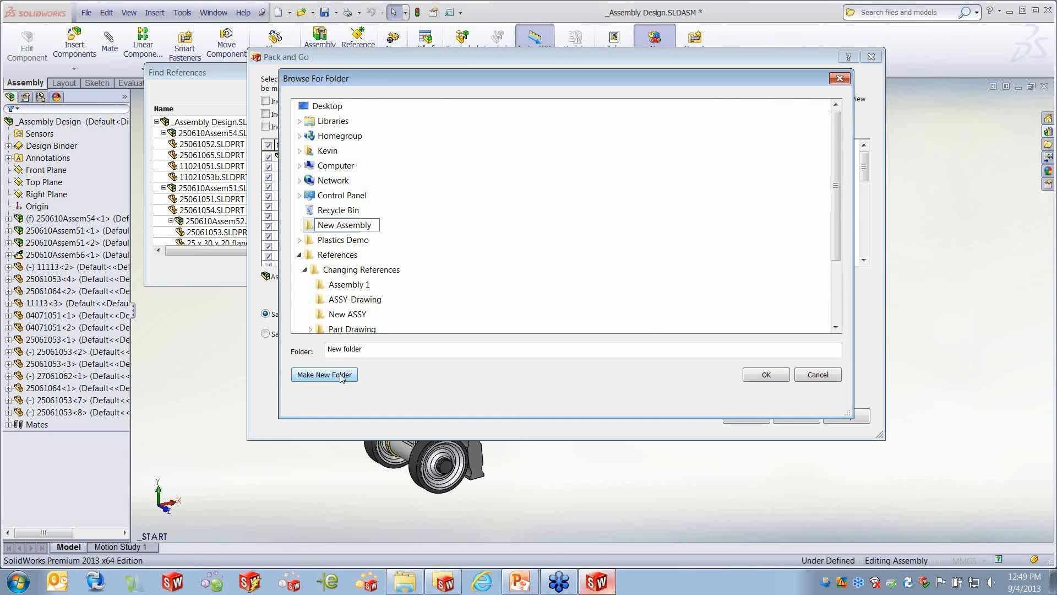
click(784, 379)
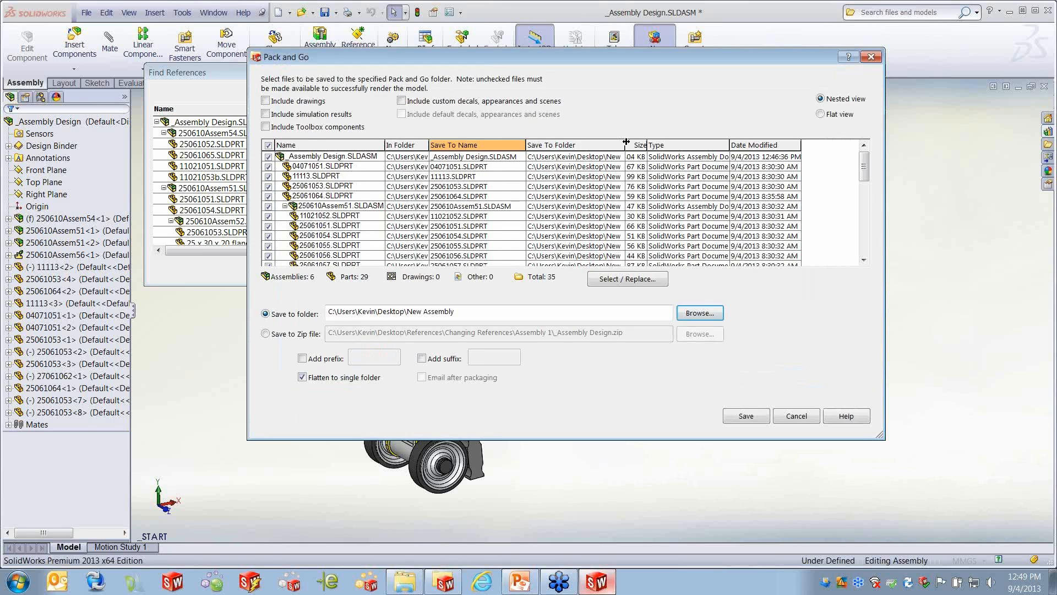
drag(626, 142, 710, 142)
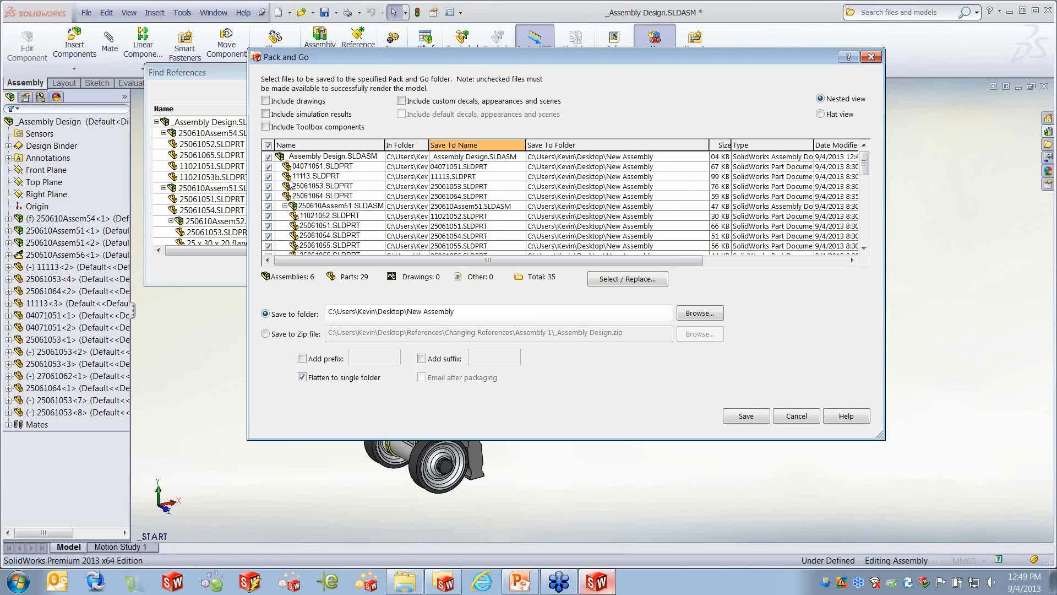
Step: Limit the Pack and Go selection to _Assembly Design.SLDASM and 11113.SLDPRT
click(268, 166)
click(268, 157)
click(268, 157)
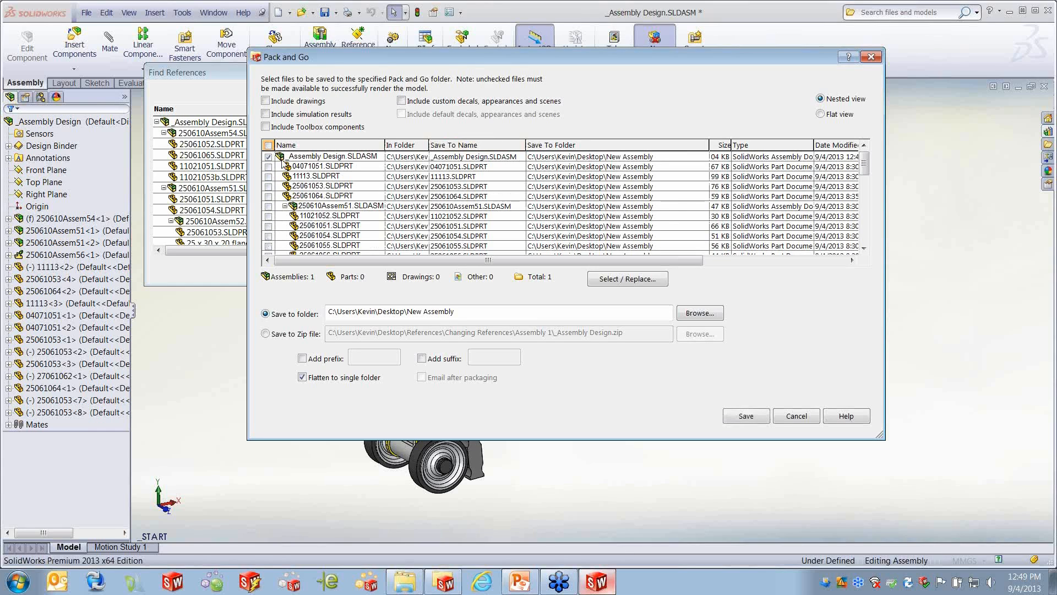
click(268, 176)
Step: Set the save-to names to AD2 for _Assembly Design.SLDASM and PT2 for 11113.SLDPRT
click(477, 145)
drag(611, 243, 480, 262)
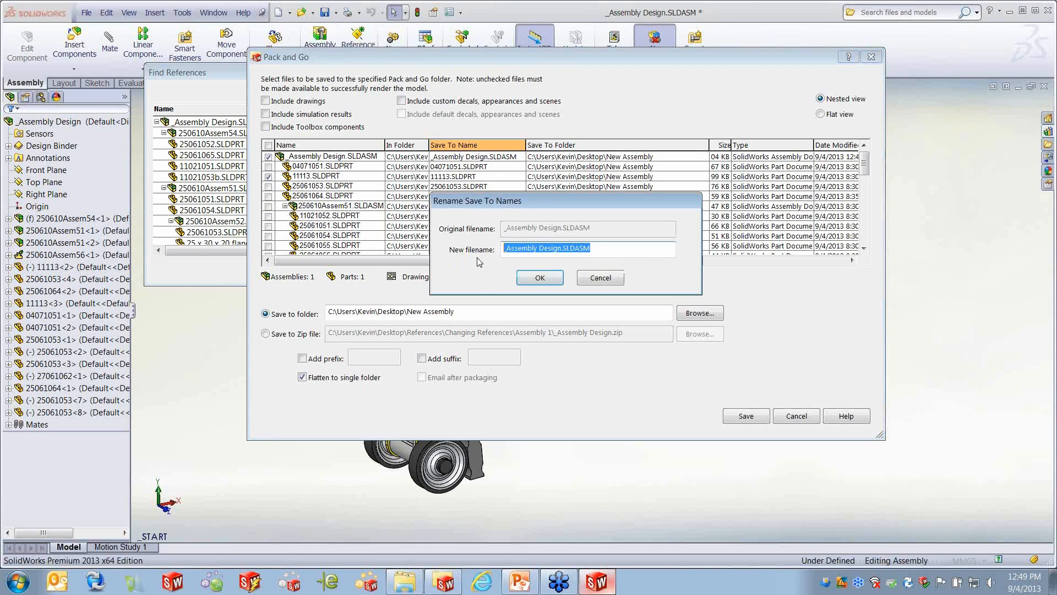
text(AD23)
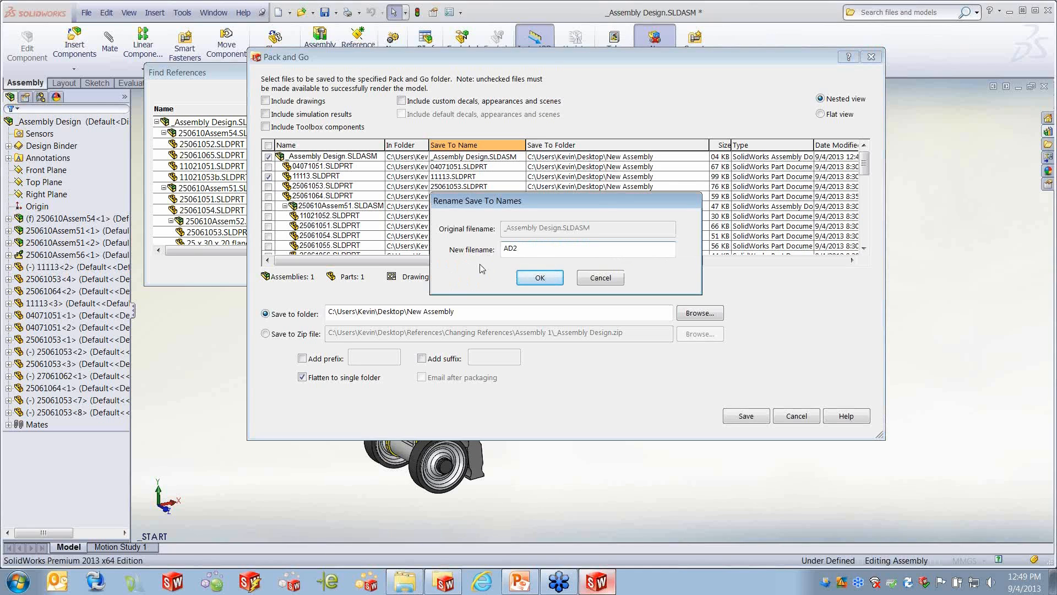
click(548, 278)
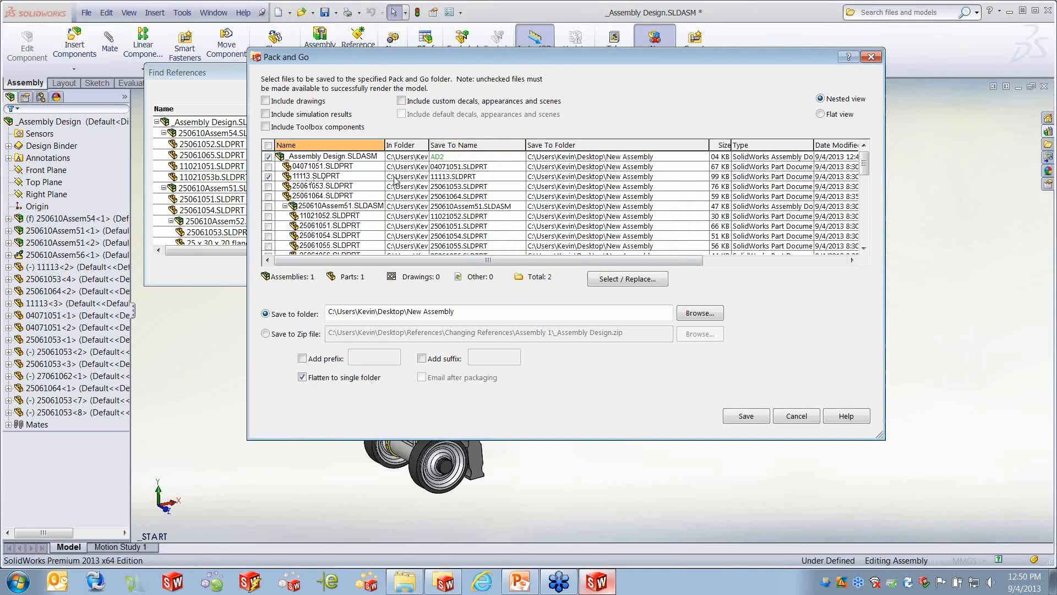
double_click(463, 180)
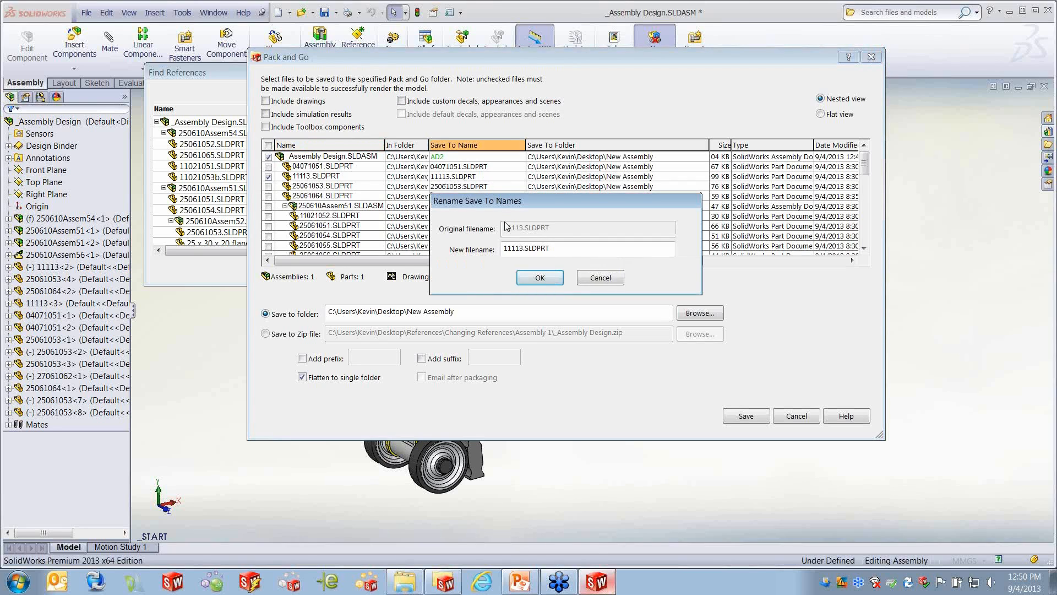
drag(560, 254, 458, 246)
text(PT2)
click(539, 278)
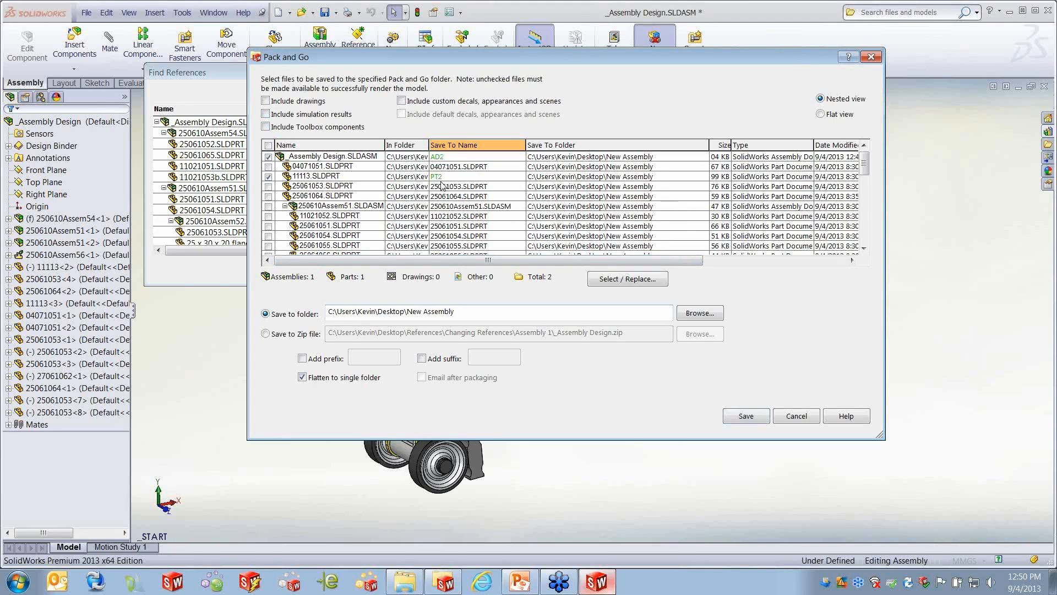
Step: Save the Pack and Go copy, and close the reference list and the original assembly
click(746, 416)
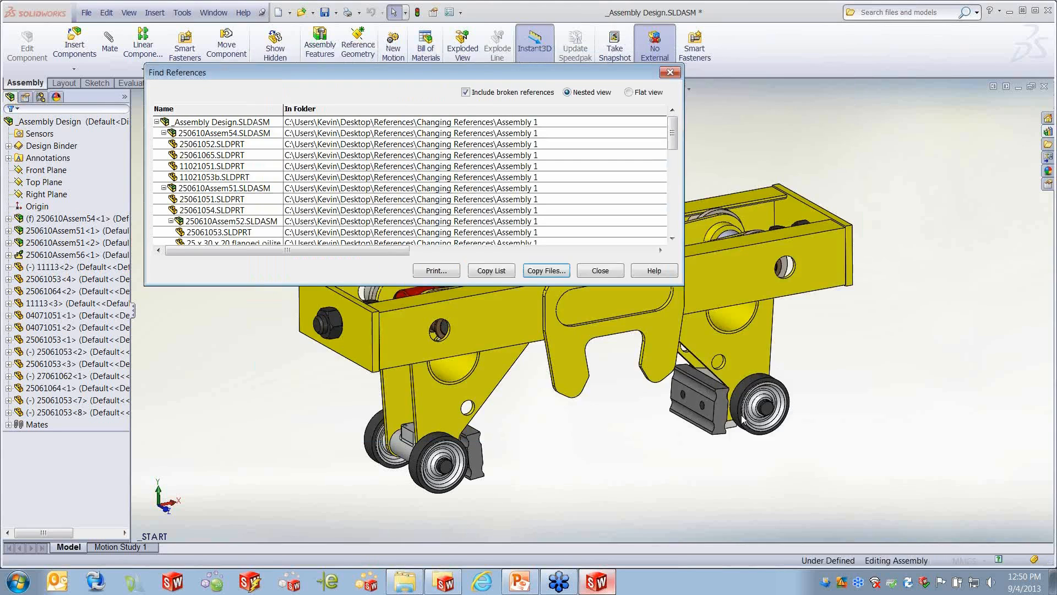
click(601, 270)
click(1044, 87)
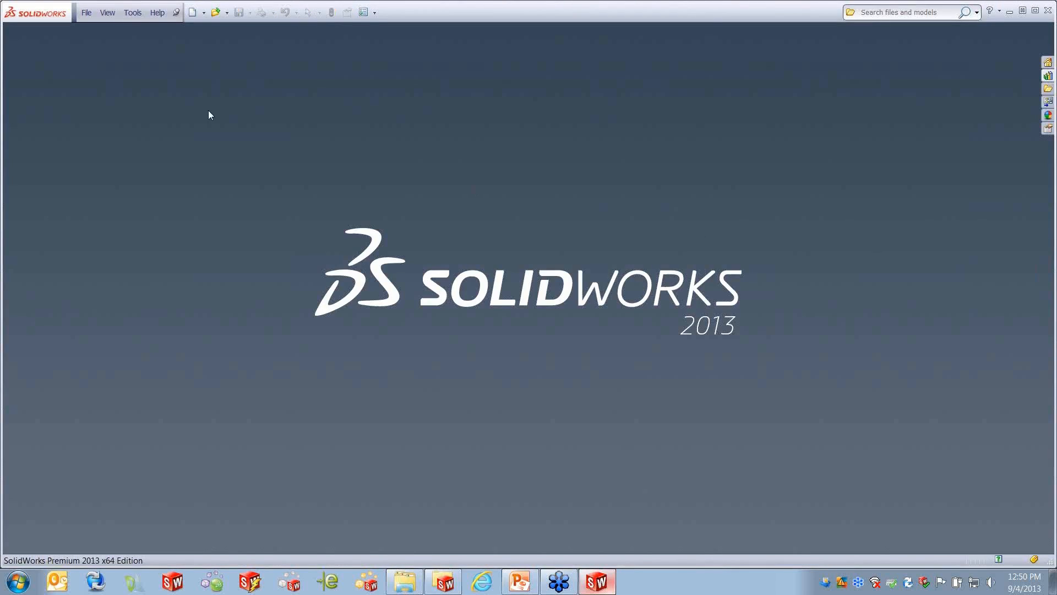
Step: Open AD2.SLDASM from the desktop's New Assembly folder, reviewing its referenced file locations before loading
click(87, 13)
click(99, 45)
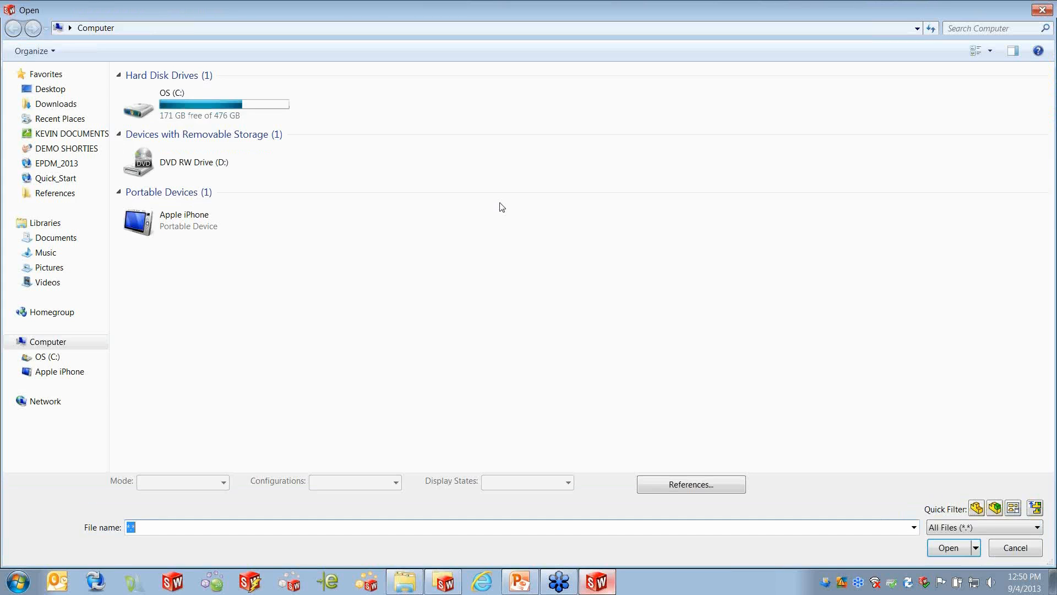
click(54, 90)
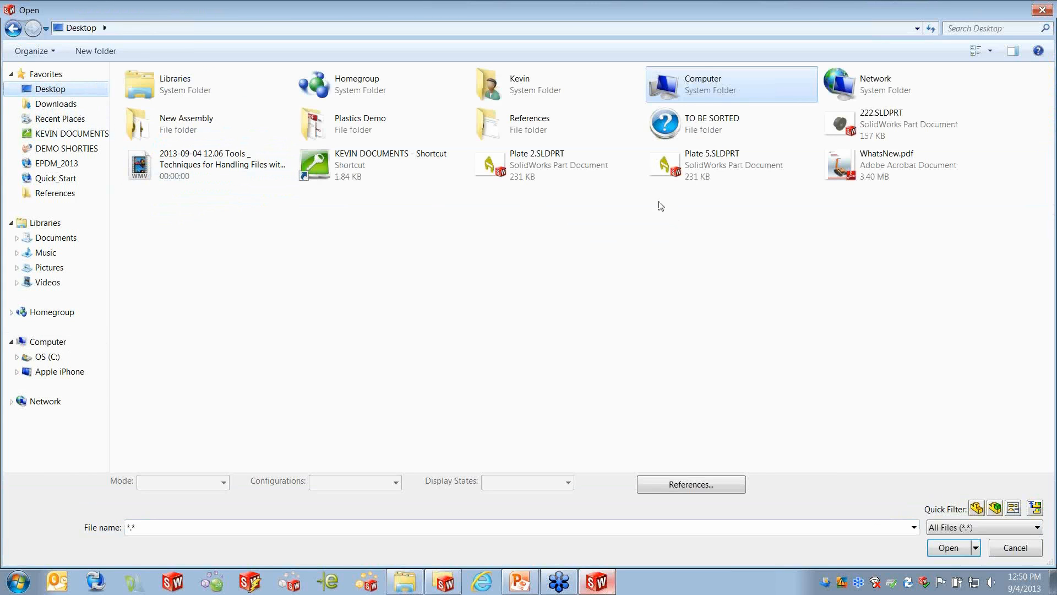
double_click(218, 126)
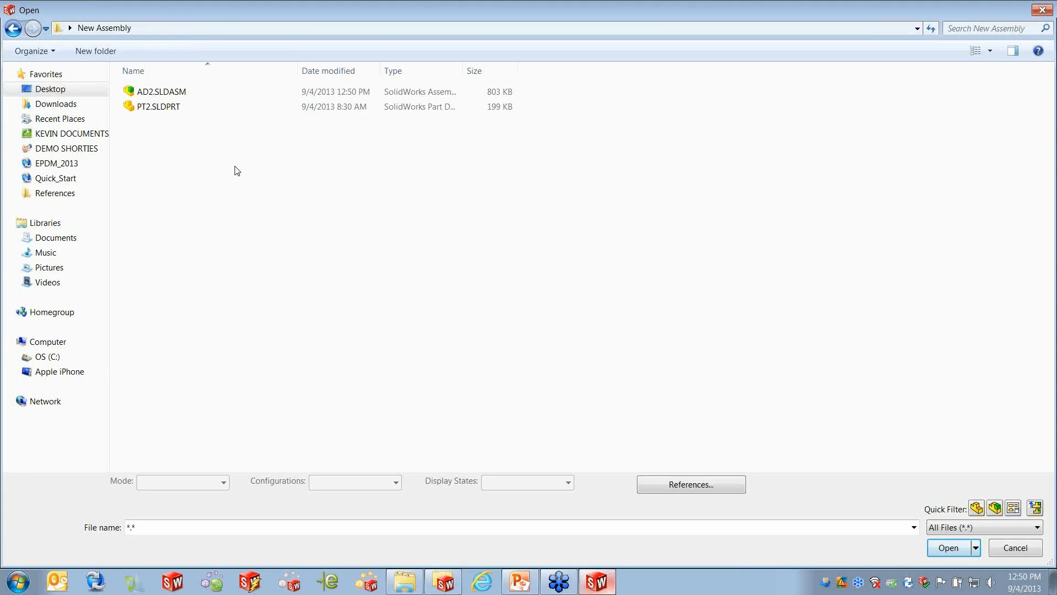
click(183, 94)
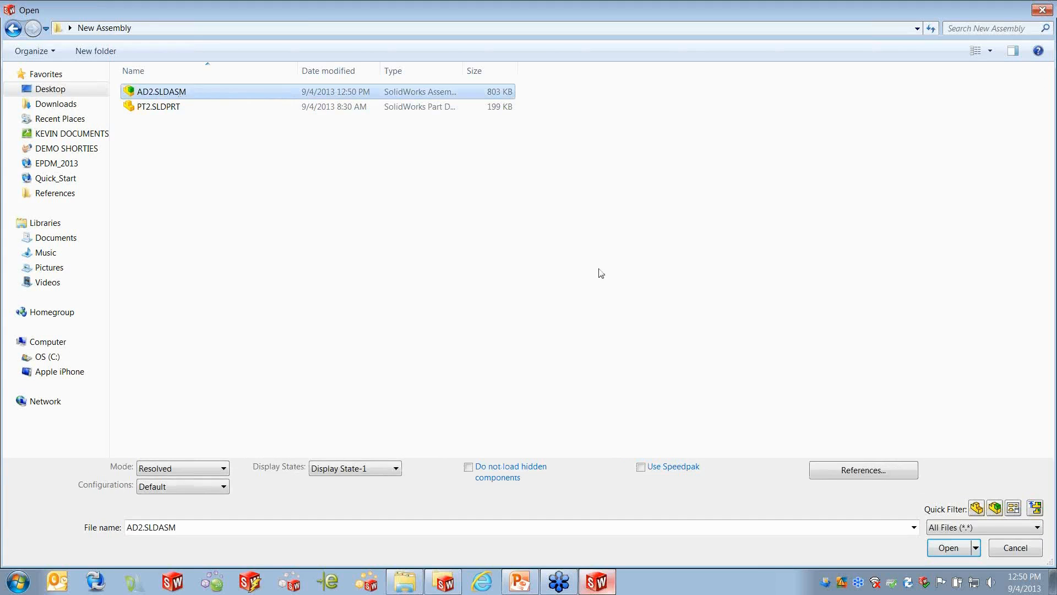
click(877, 476)
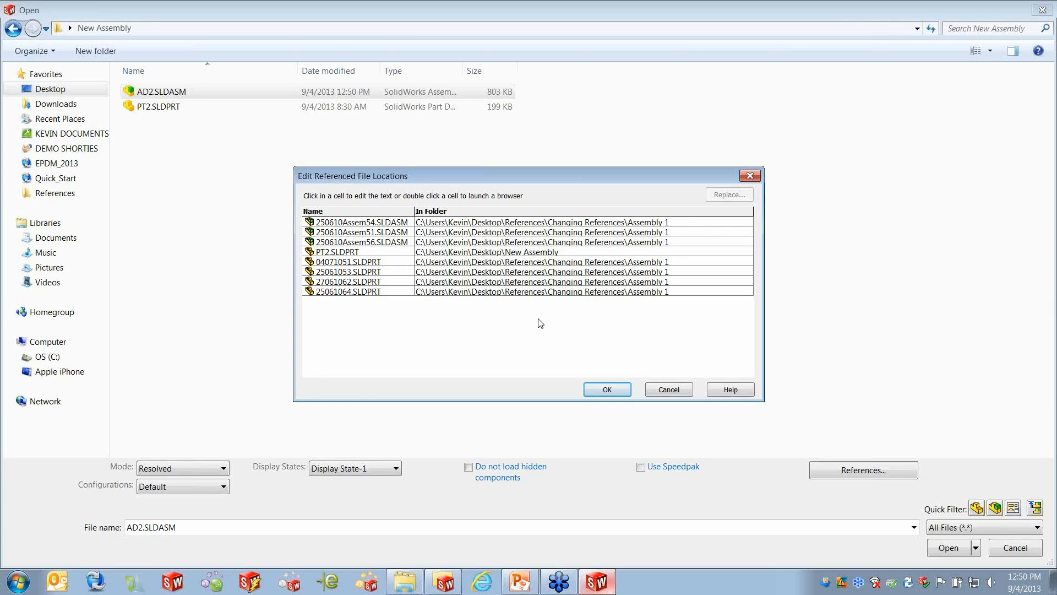
click(614, 388)
click(947, 547)
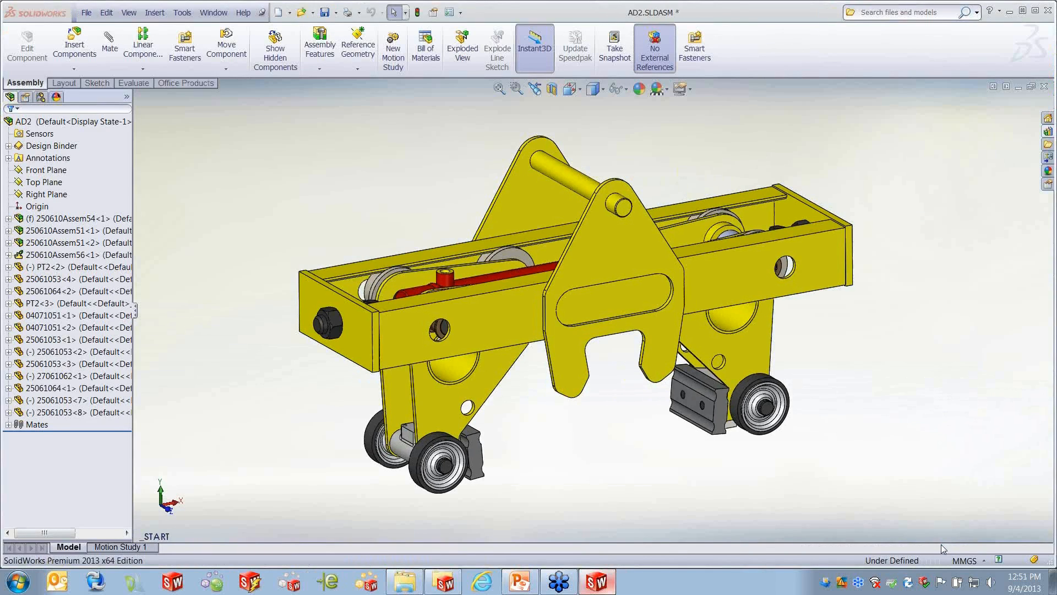
Step: Find the references of AD2 in an enlarged list, examine each file's folder, and close the list
click(86, 13)
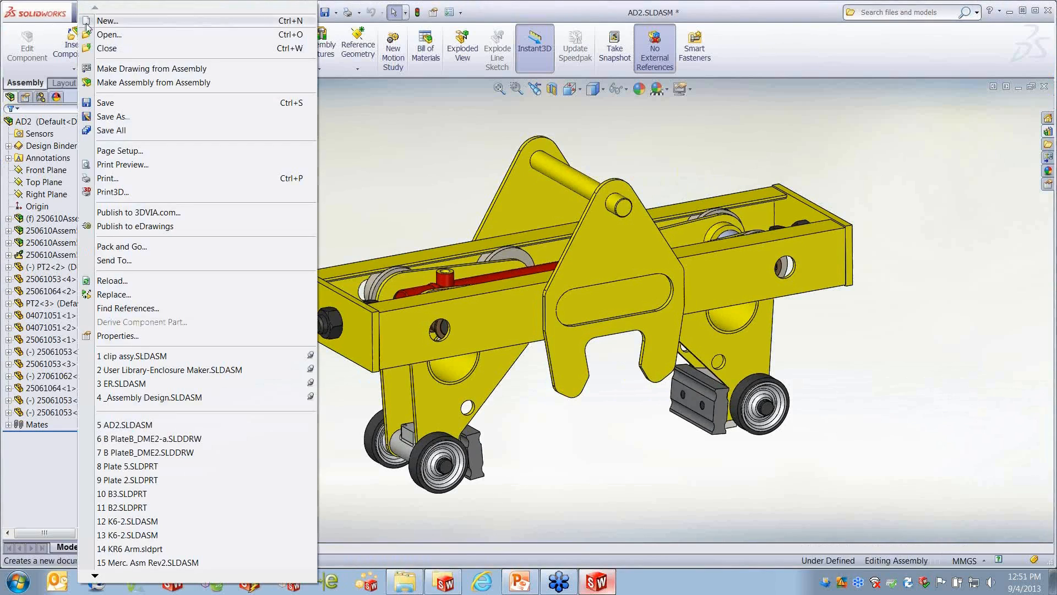
click(127, 308)
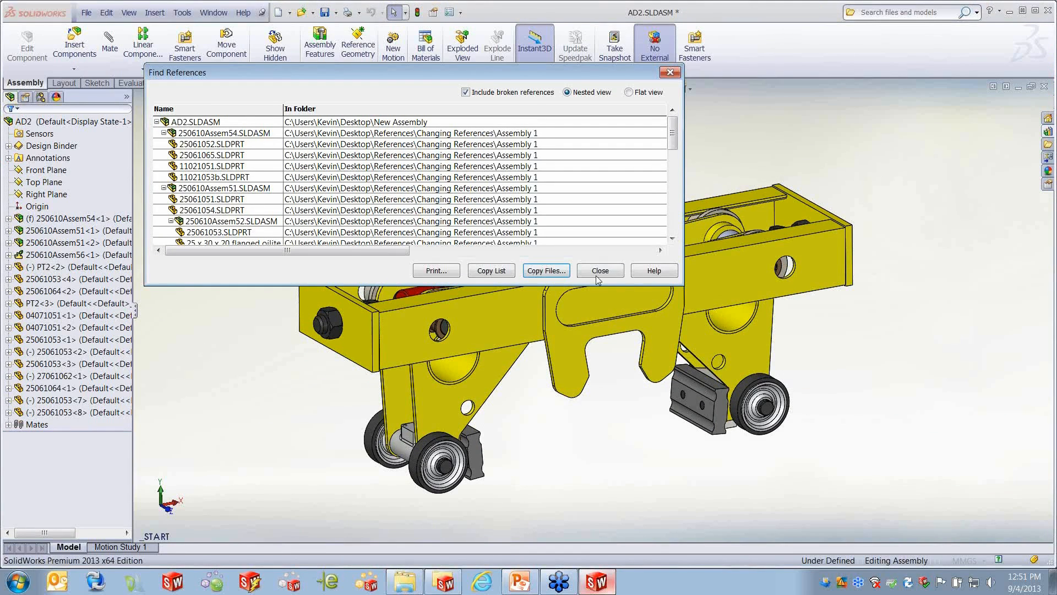
drag(676, 285, 676, 538)
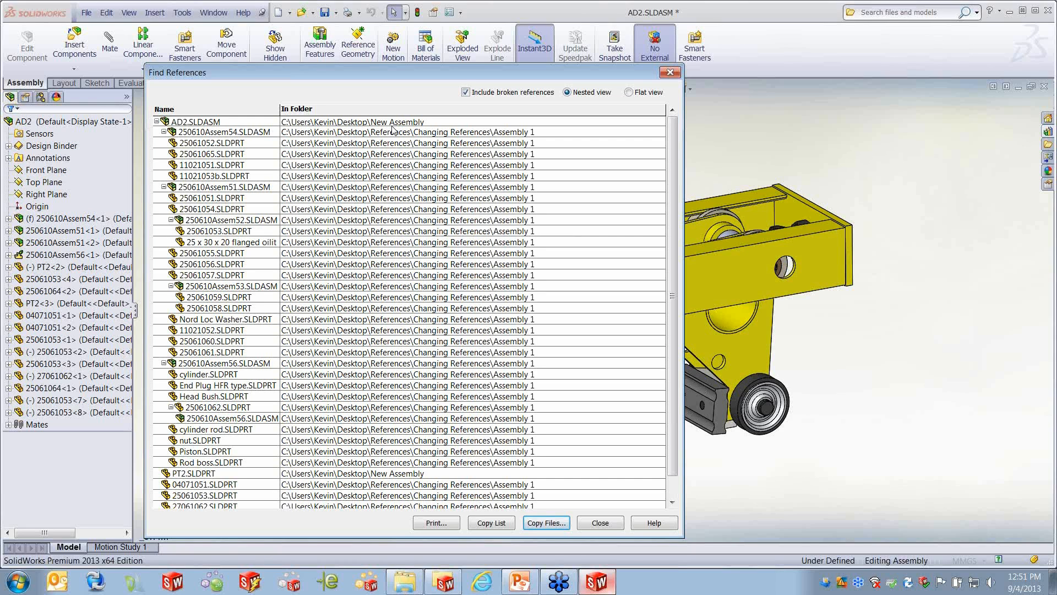
click(600, 529)
Step: Switch to PowerPoint to view the Copying References slide, and return to the AD2 assembly in SolidWorks
click(526, 582)
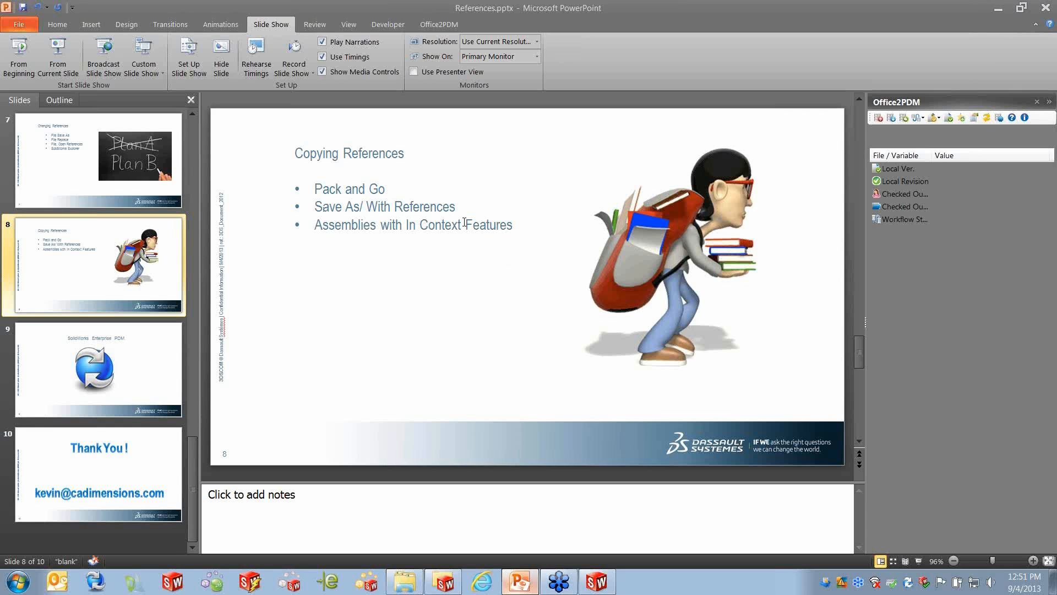
click(998, 8)
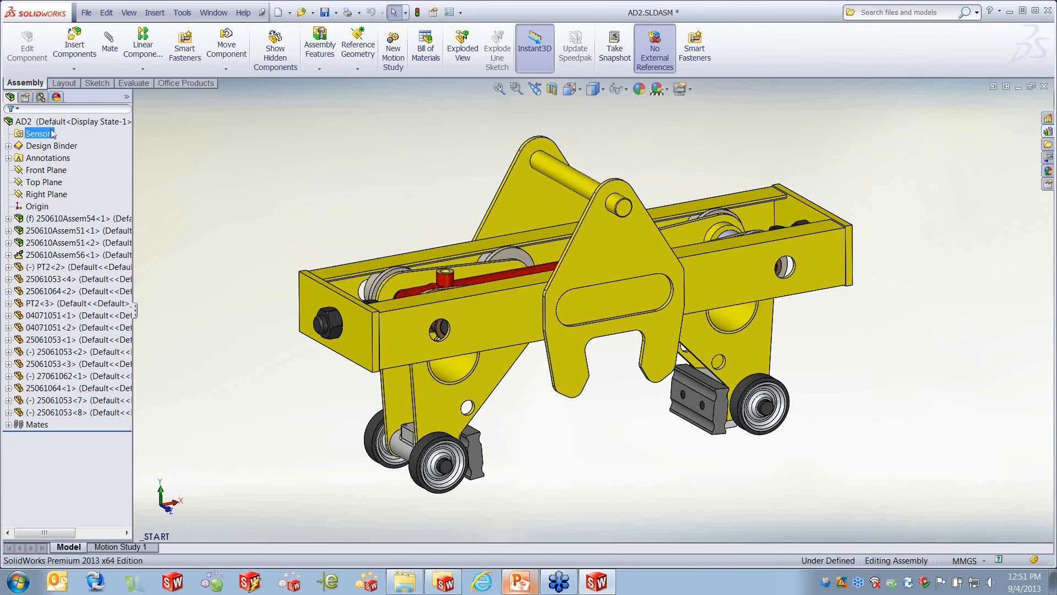
click(69, 305)
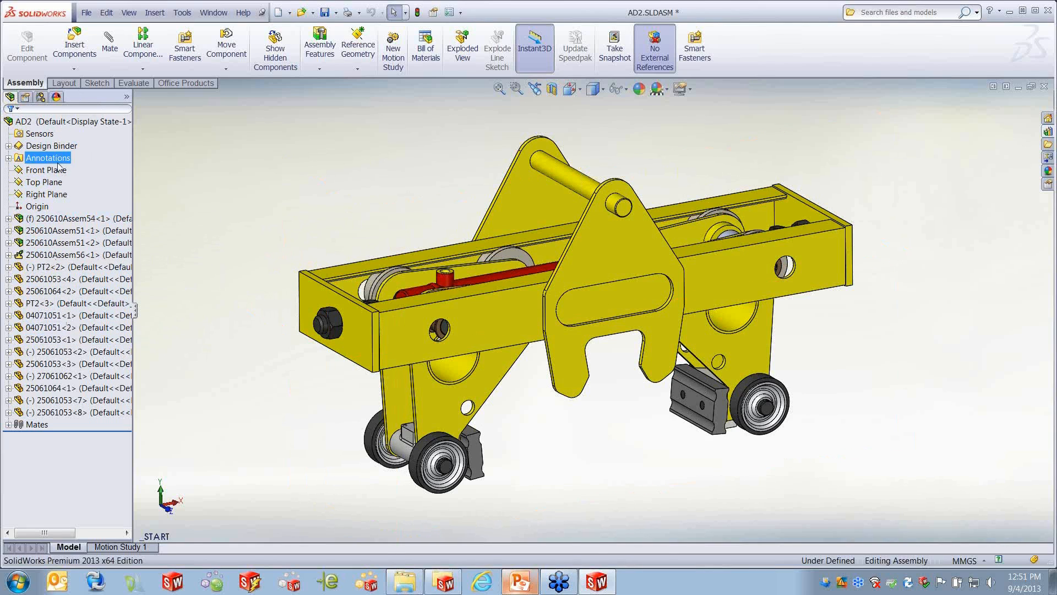
Step: Begin a Save As with References of AD2.SLDASM and enlarge the list of referenced files
click(85, 13)
click(113, 117)
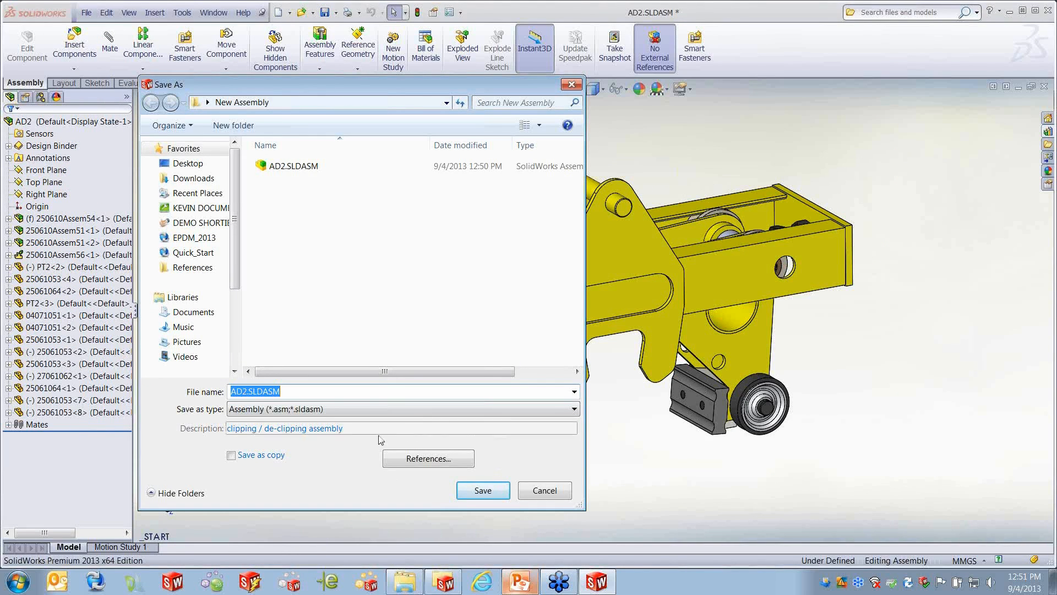
click(417, 460)
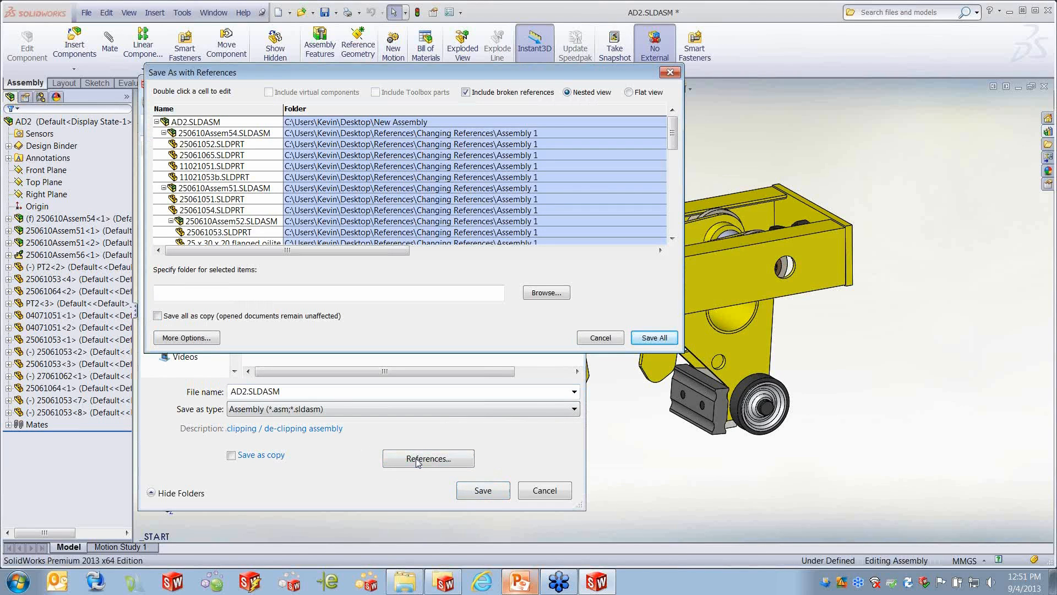
drag(537, 353, 540, 459)
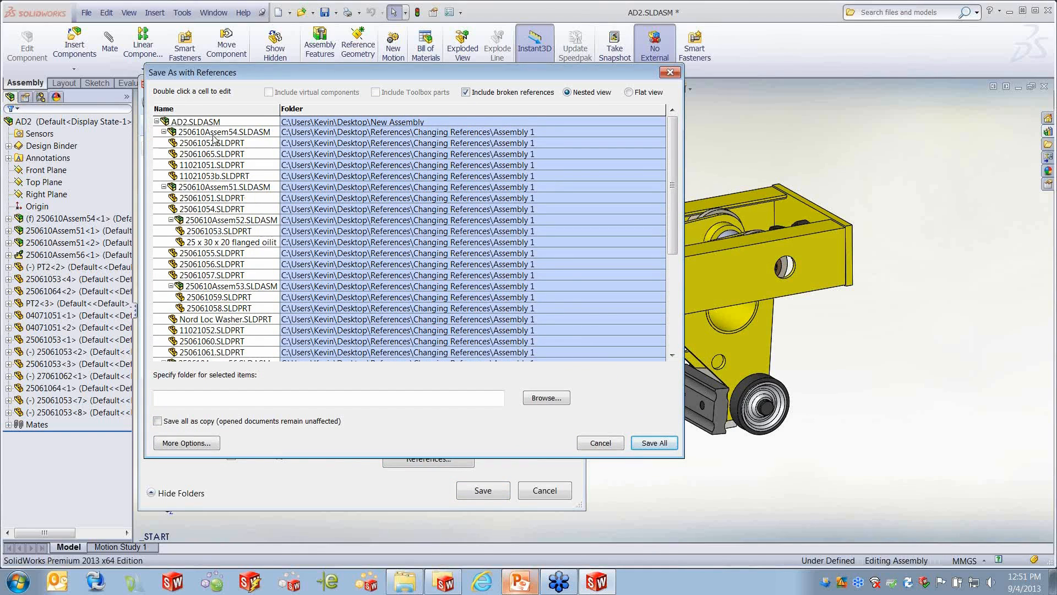
Step: Set the top-level assembly's save name to AD3, keeping the New Assembly folder, and review the remaining references
click(346, 123)
double_click(228, 121)
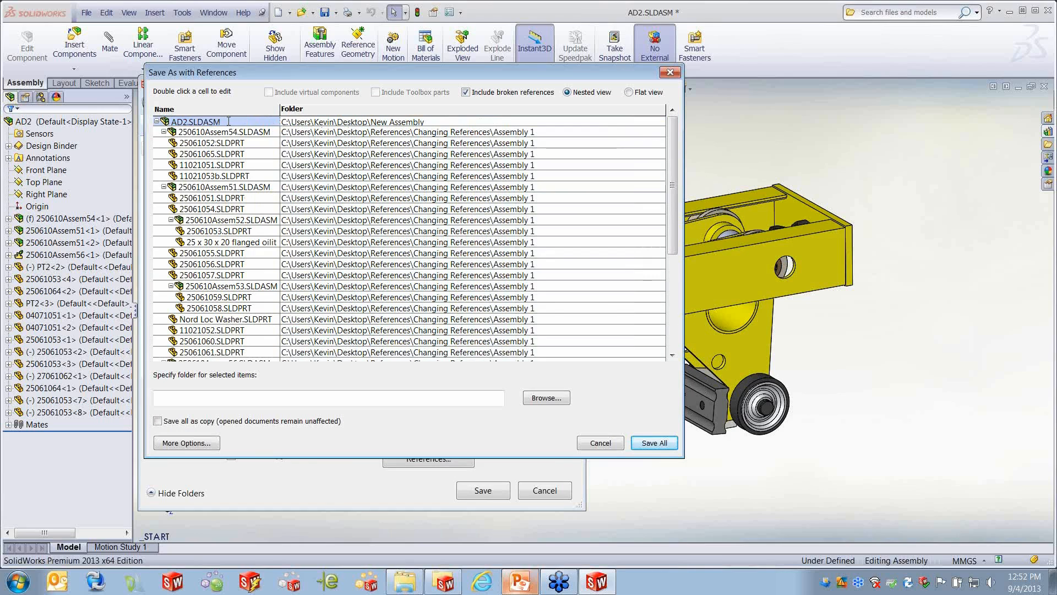
click(186, 121)
key(BackSpace)
key(BackSpace)
key(BackSpace)
key(BackSpace)
click(417, 123)
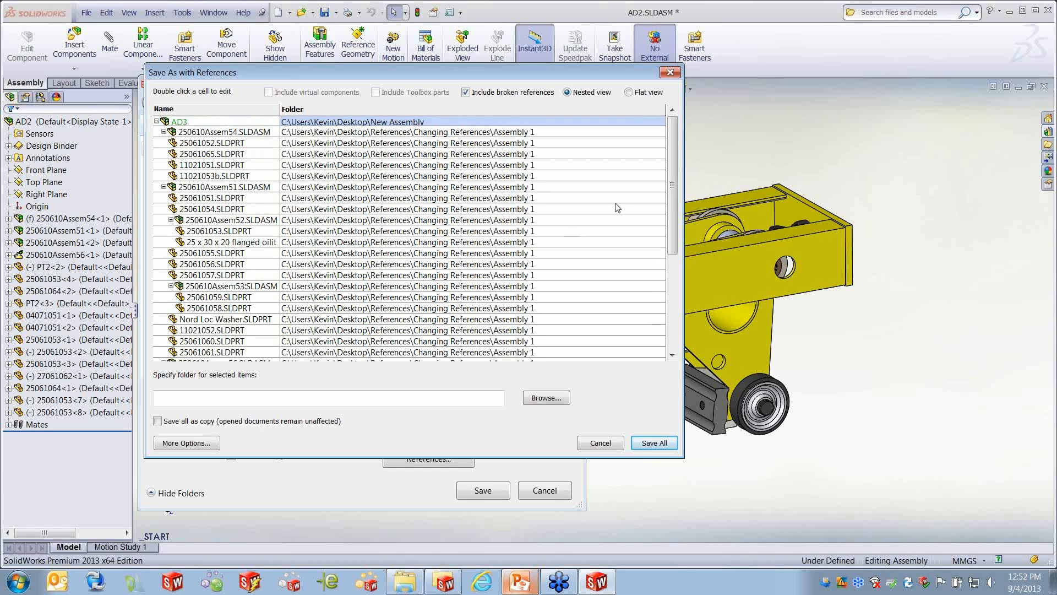
drag(672, 236, 675, 328)
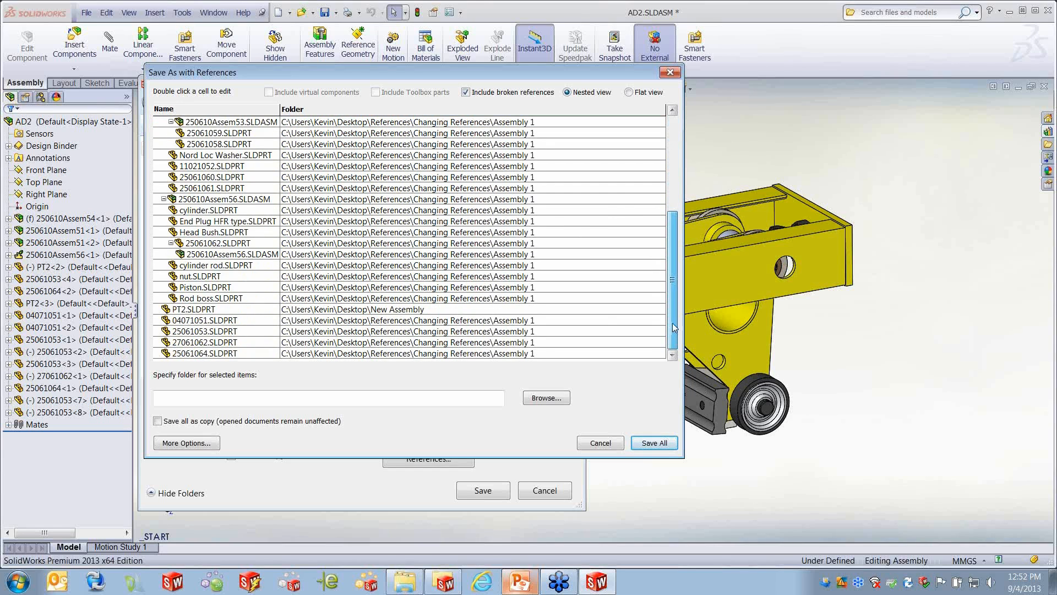
Step: Set the save name of PT2.SLDPRT to PT3, keeping the New Assembly folder, and save all the files
click(193, 310)
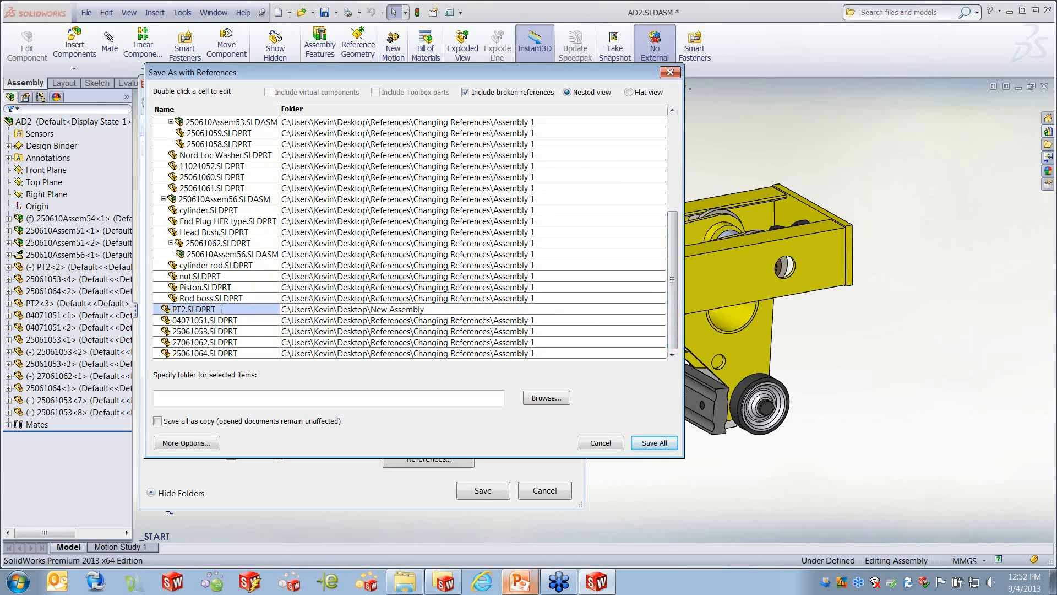
key(BackSpace)
key(BackSpace)
key(BackSpace)
key(BackSpace)
key(BackSpace)
key(BackSpace)
click(333, 310)
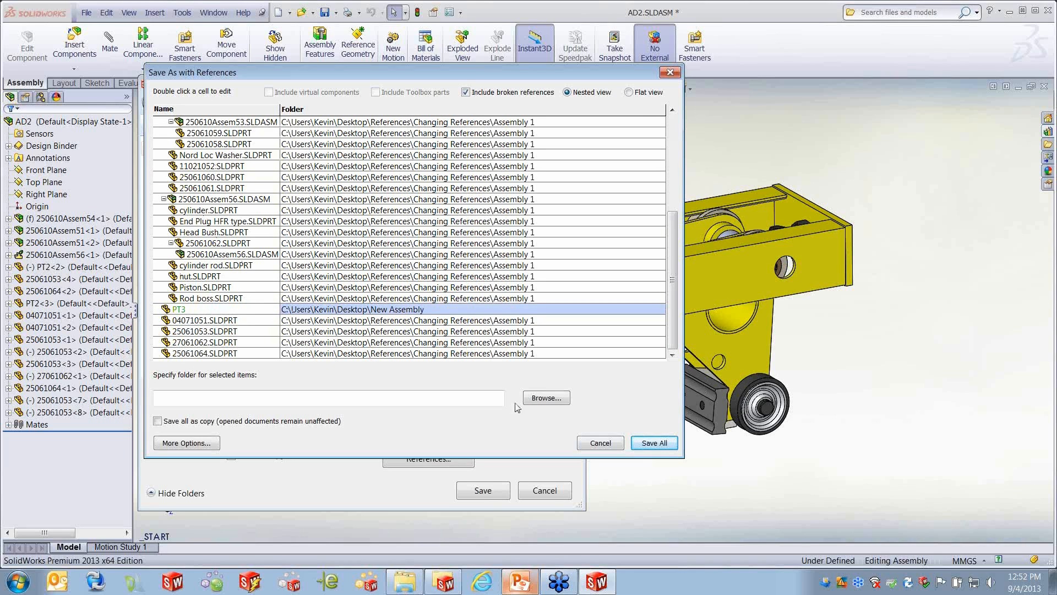
click(650, 444)
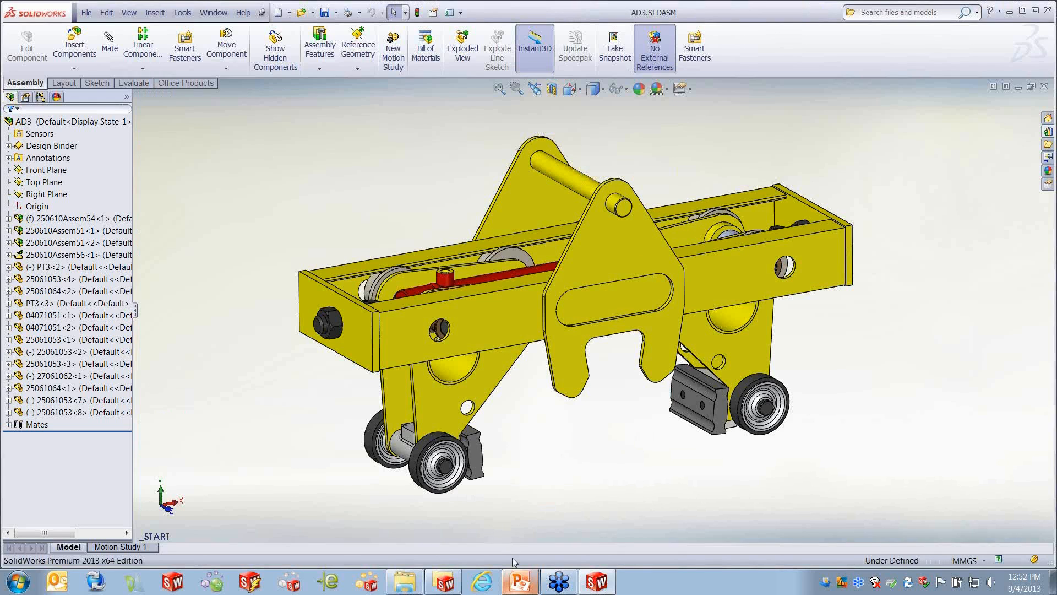
Step: Switch to PowerPoint to check the Copying References slide, and return to the AD3 assembly in SolidWorks
click(547, 497)
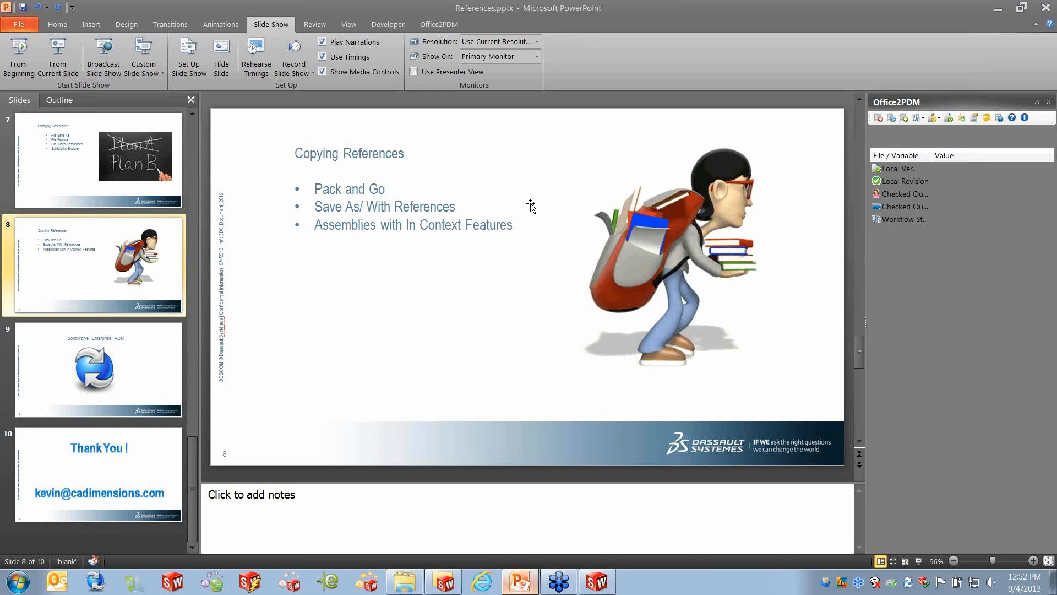
click(998, 9)
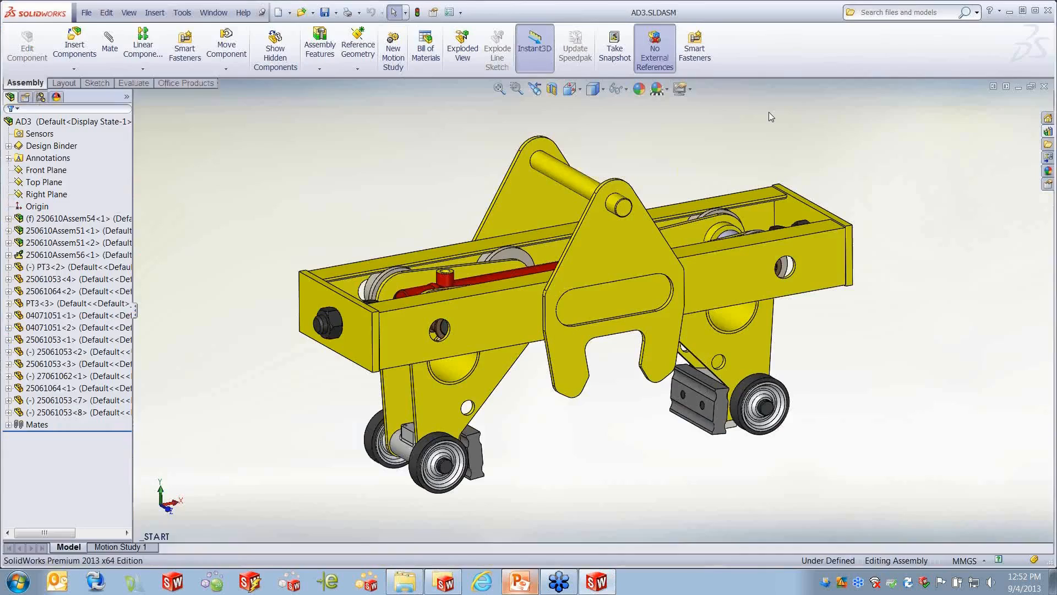
Step: Close the AD3 assembly, and open the recent document clip assy.SLDASM with its clip part selected
click(1045, 86)
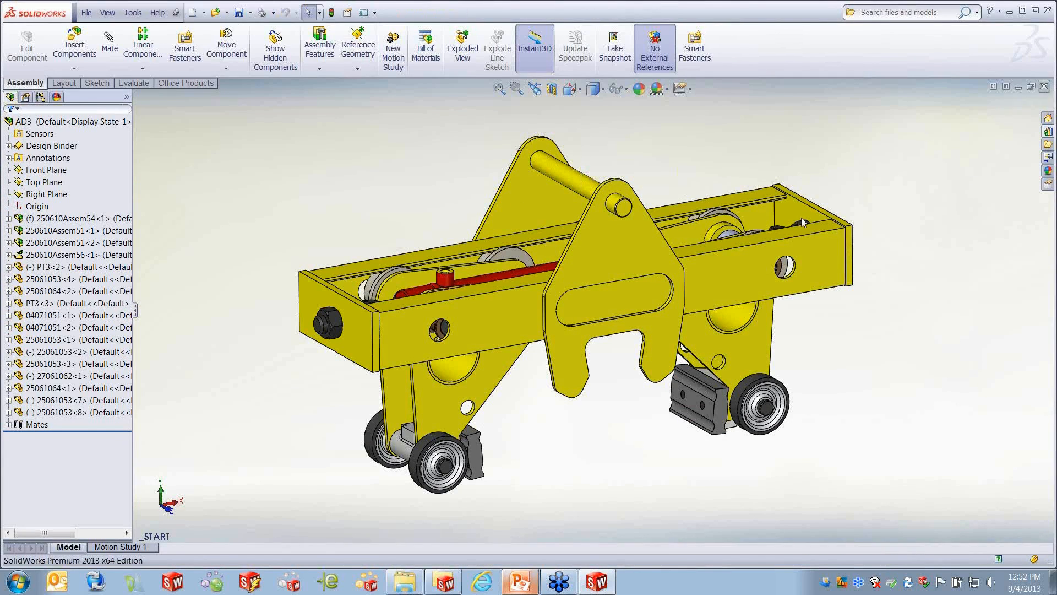
click(87, 12)
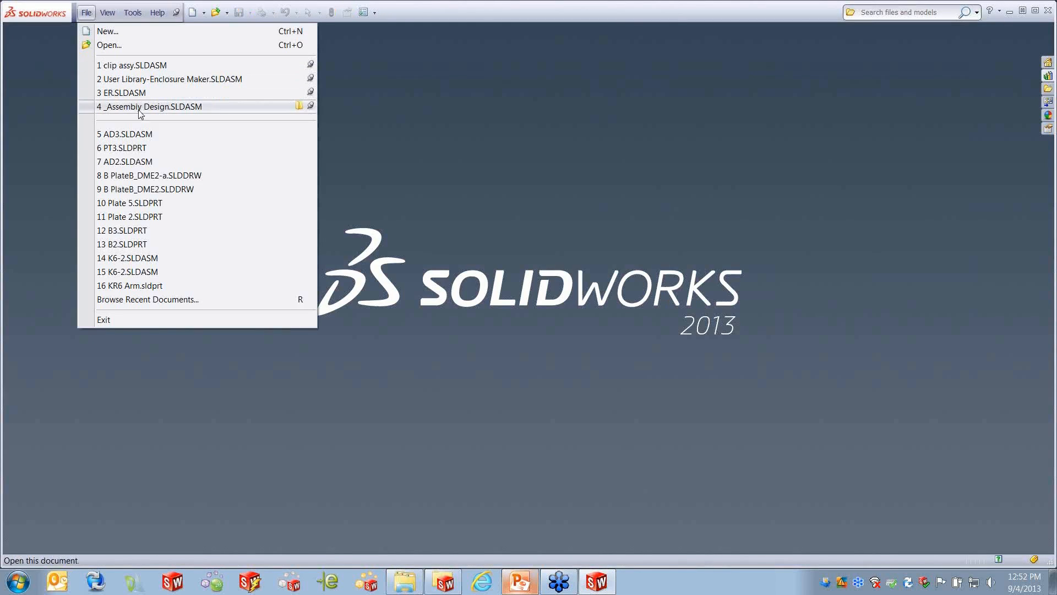
click(166, 65)
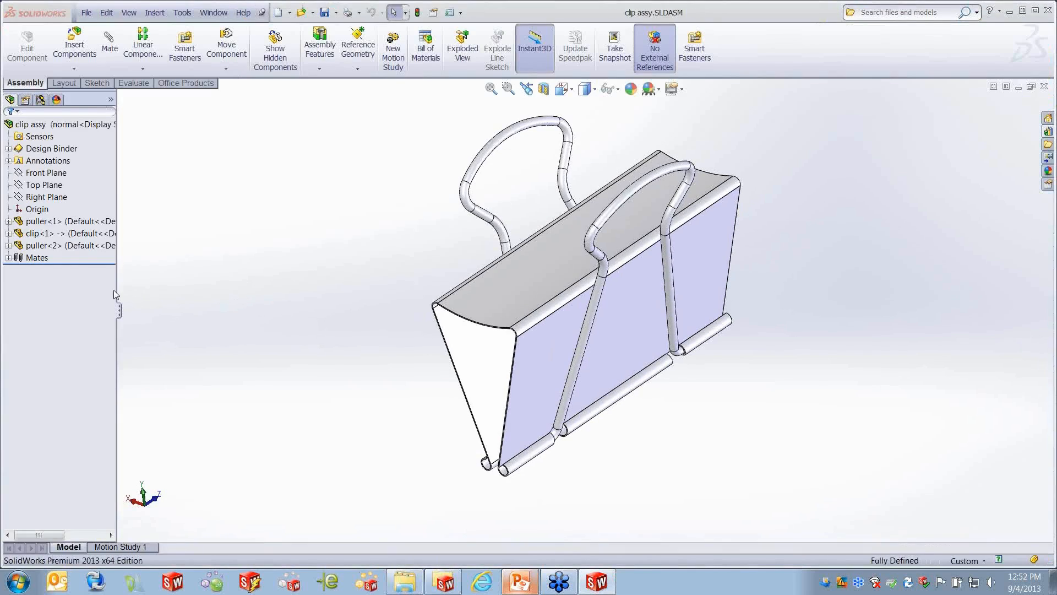
click(60, 234)
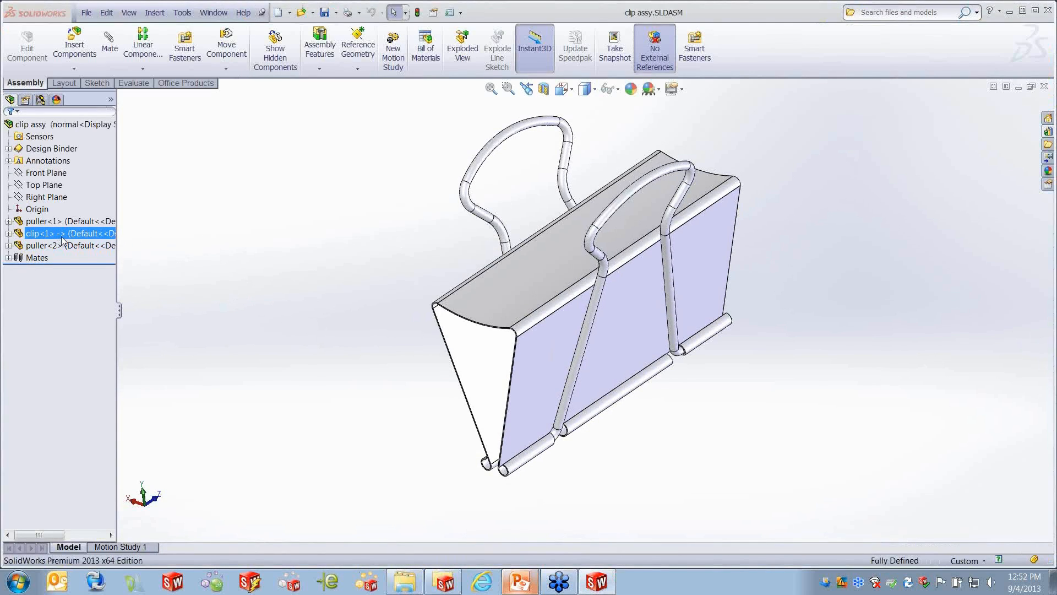
Step: Try to save the clip assembly to the Desktop as clip assy2.SLDASM without including its references
click(90, 14)
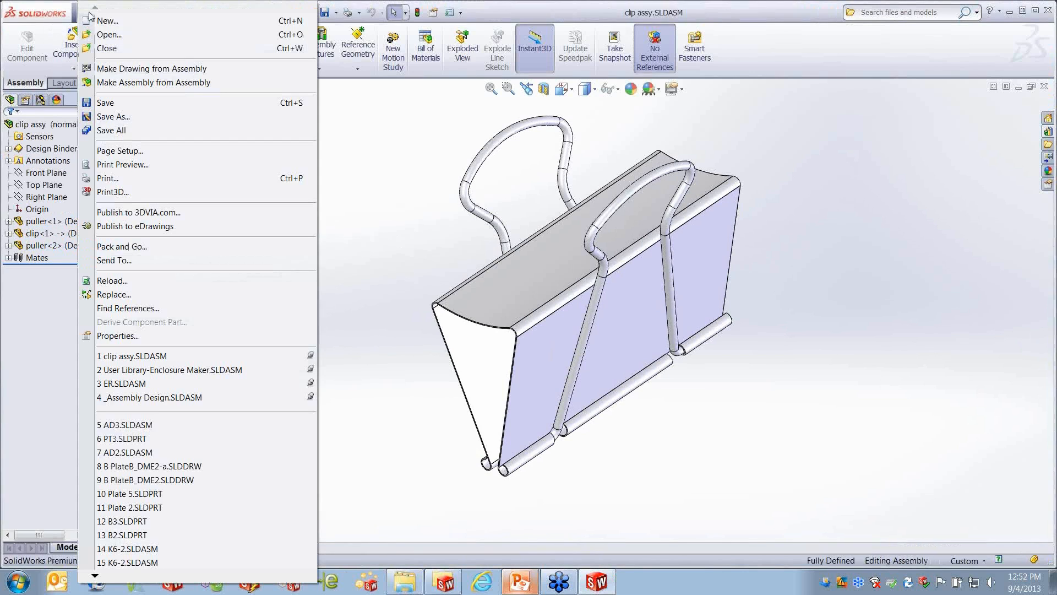
click(121, 117)
click(187, 163)
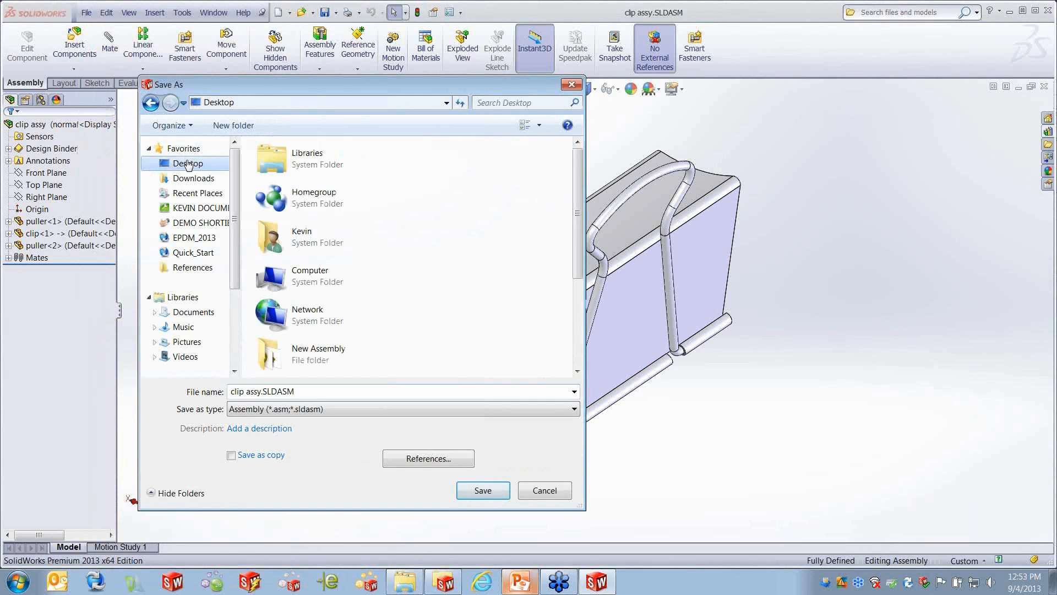
drag(296, 391, 246, 391)
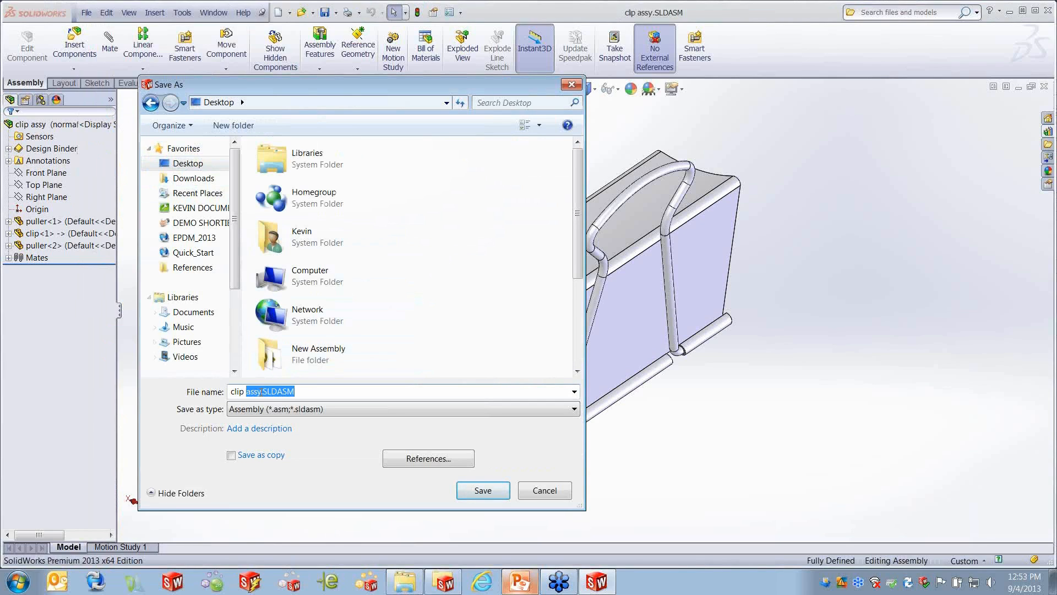
click(248, 391)
text(2)
click(482, 491)
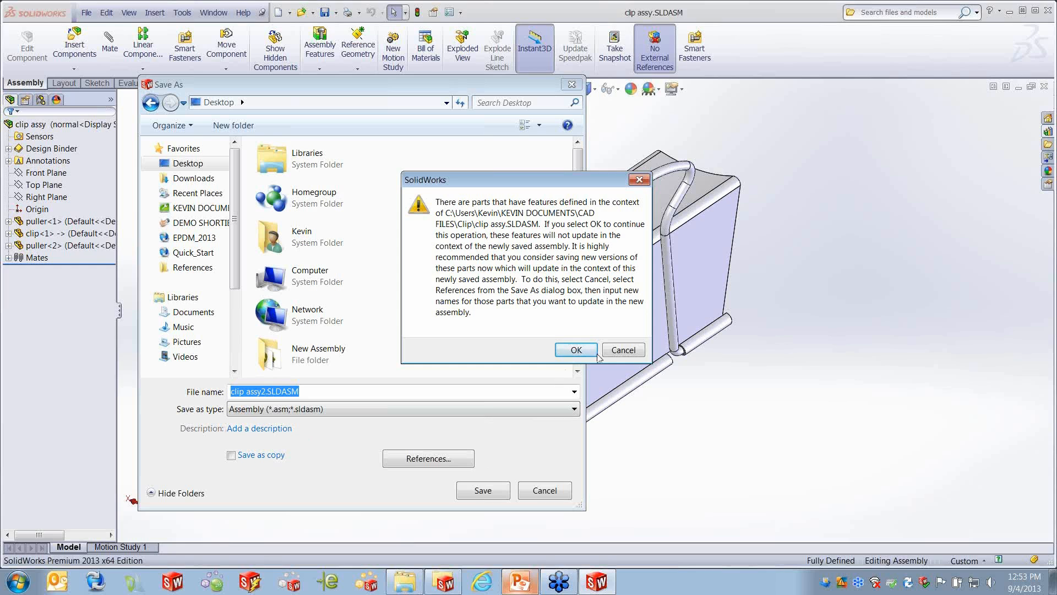
click(622, 350)
click(548, 492)
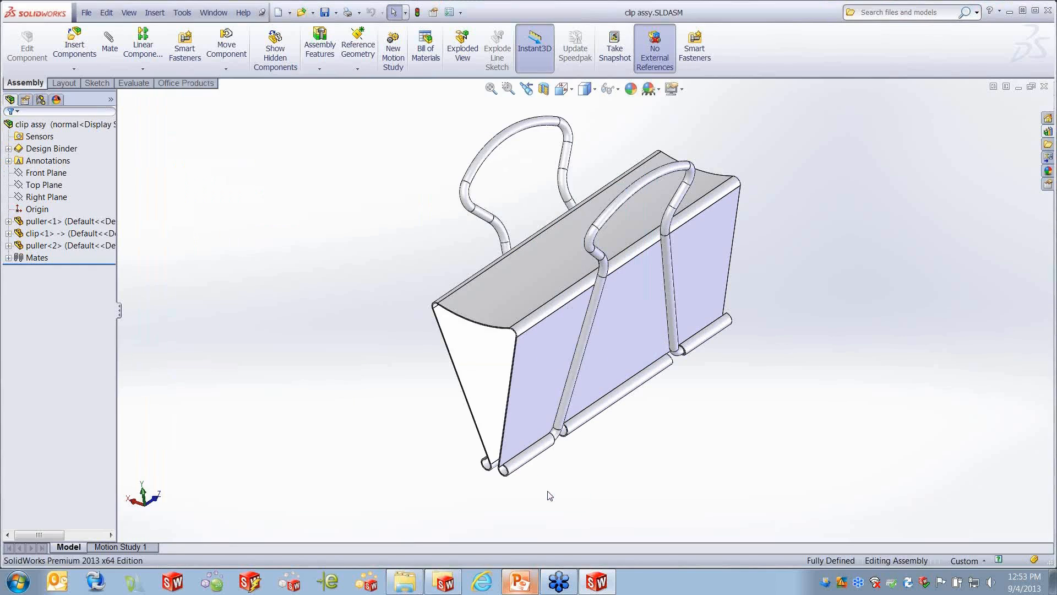
Step: Examine the top-level assembly and clip.SLDPRT entries in the clip assembly's Save As with References list, and cancel
click(45, 235)
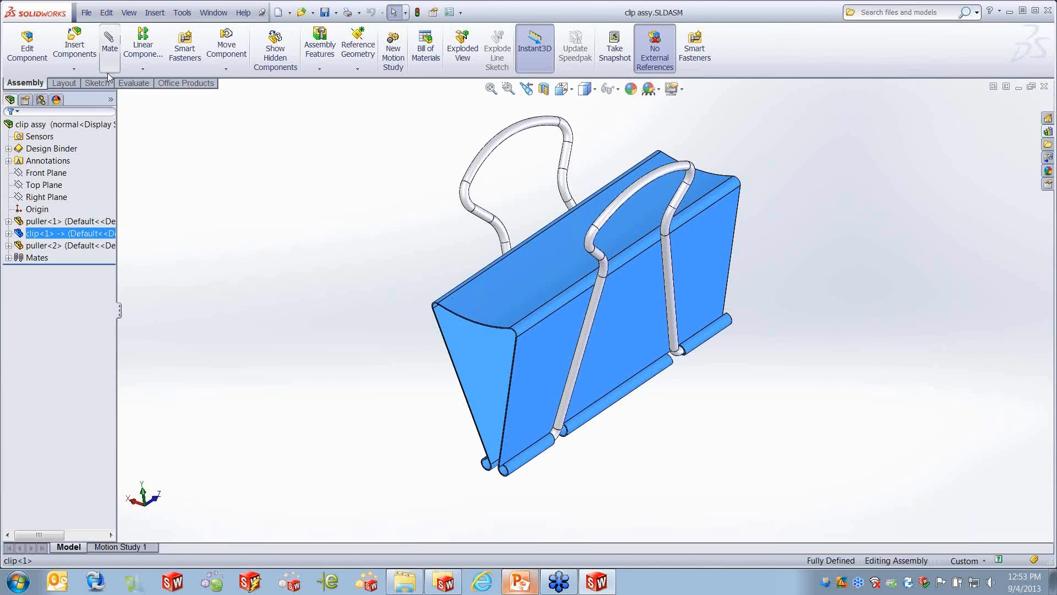
click(88, 12)
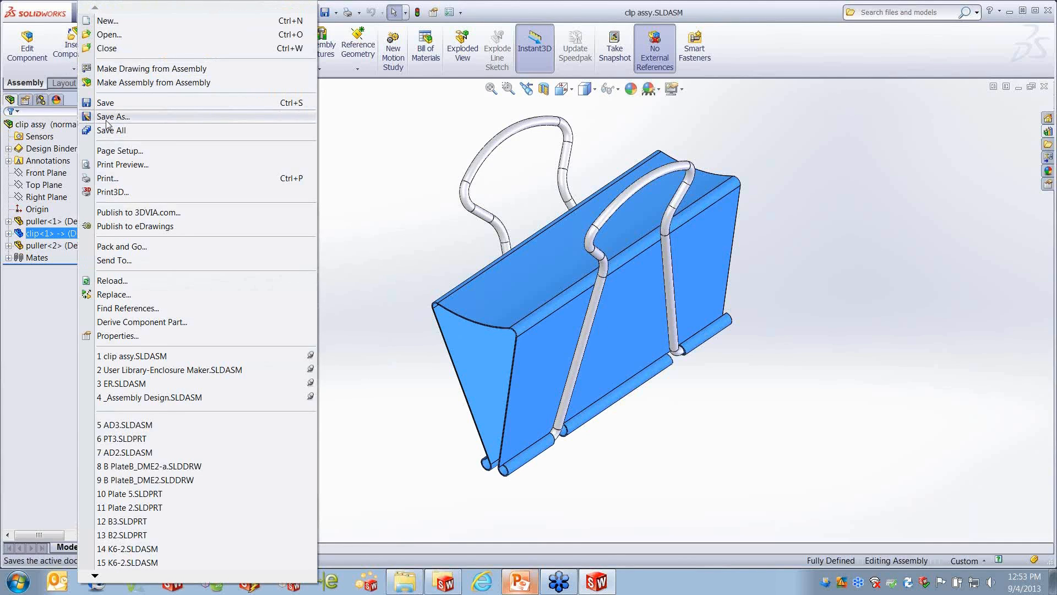
click(378, 201)
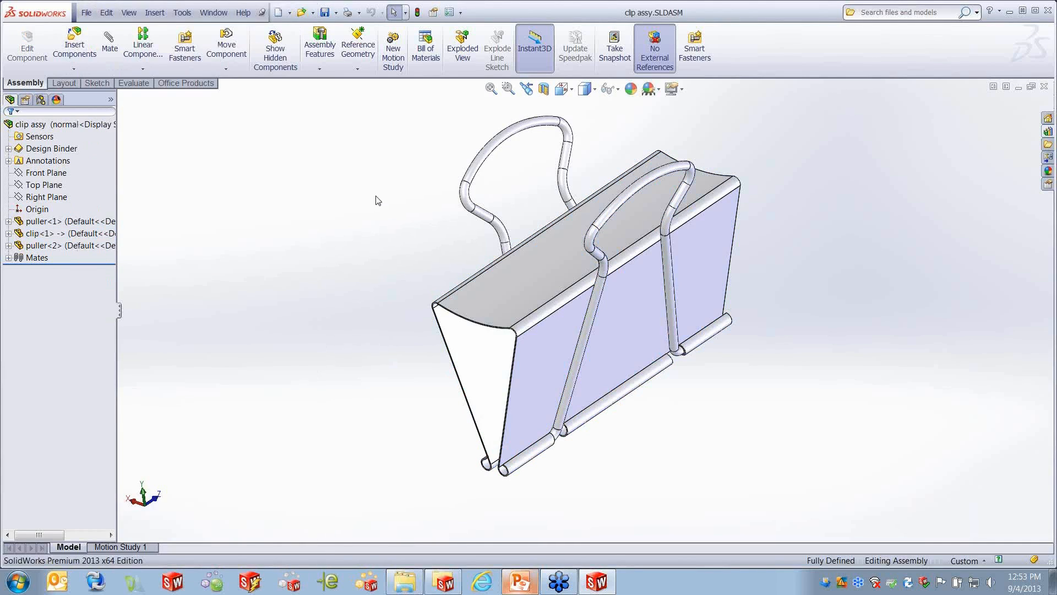
click(86, 12)
click(106, 117)
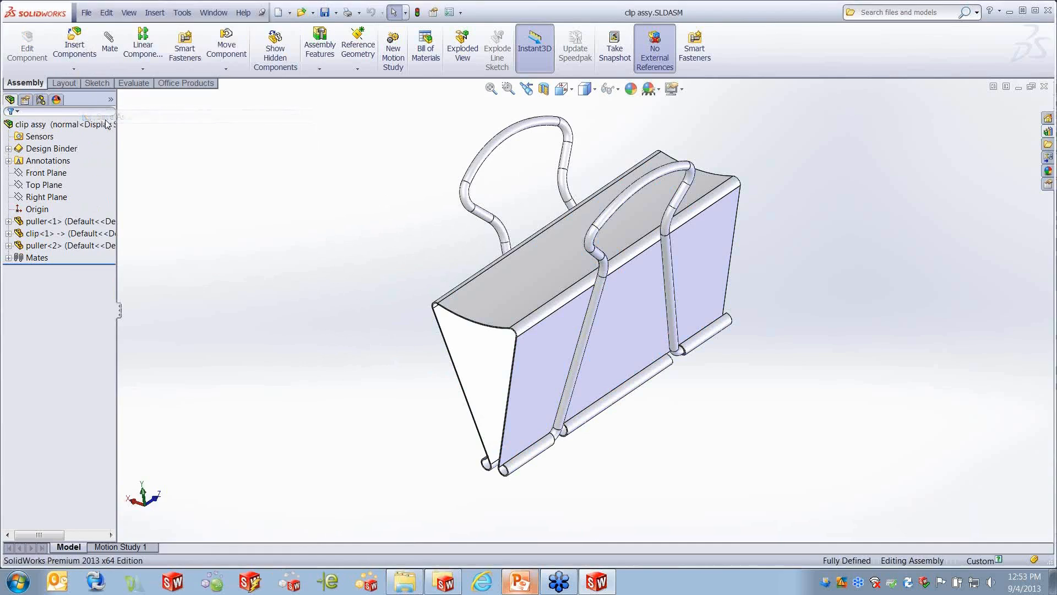
click(297, 167)
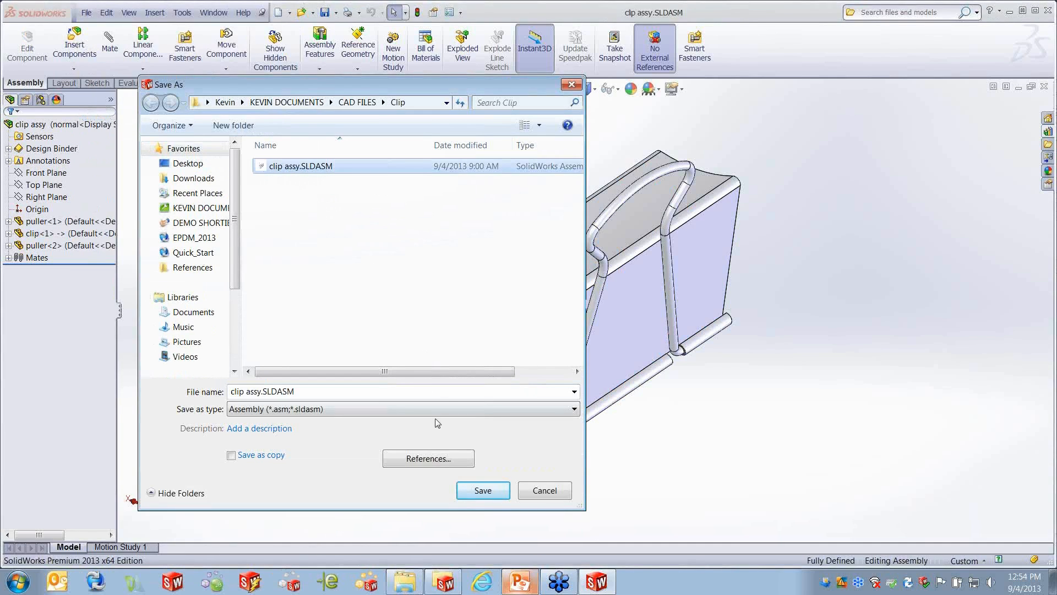
click(439, 458)
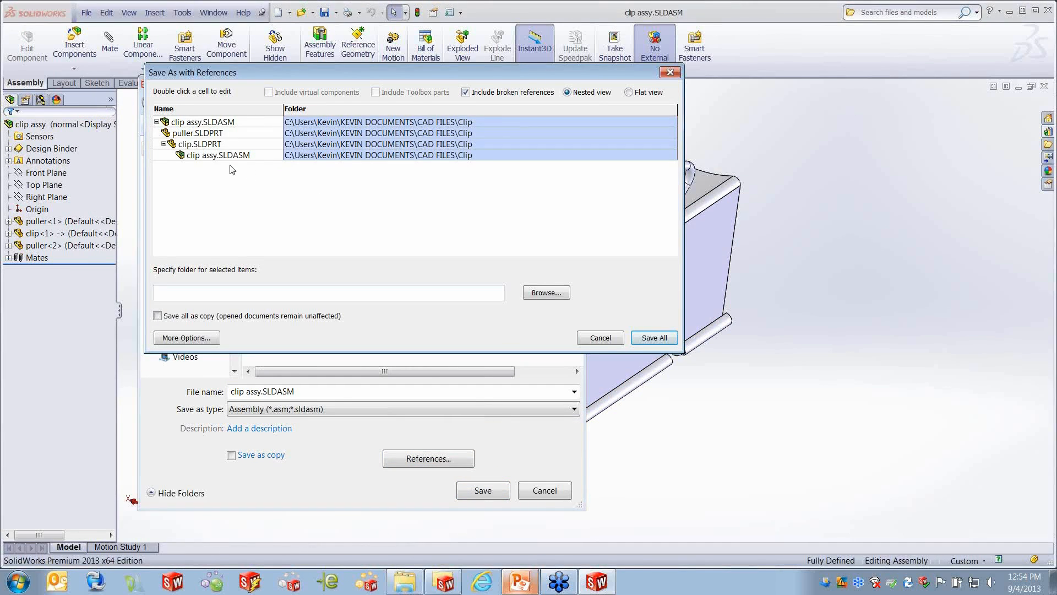
click(198, 121)
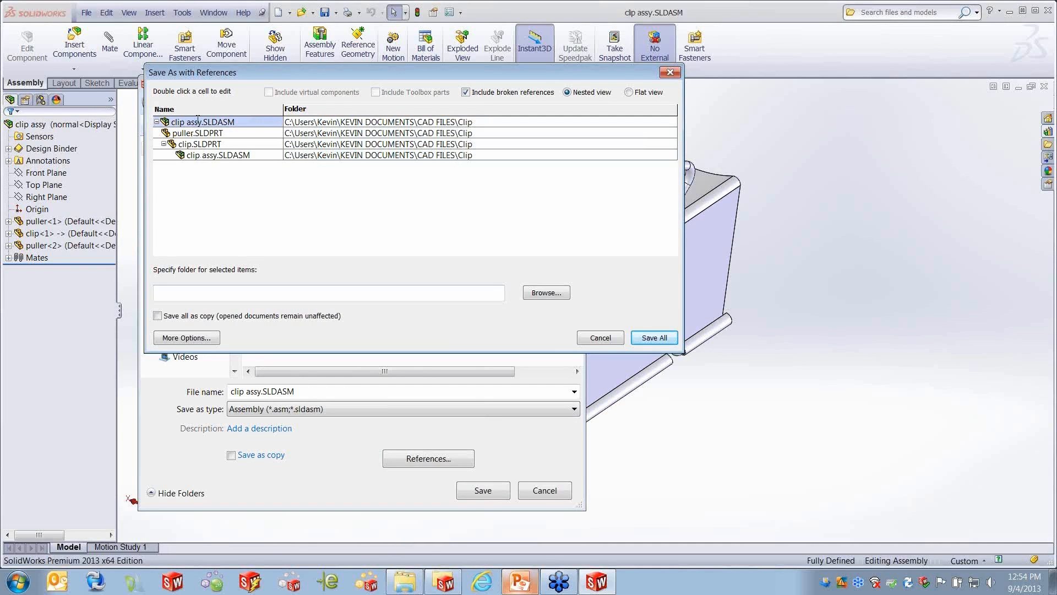
double_click(210, 145)
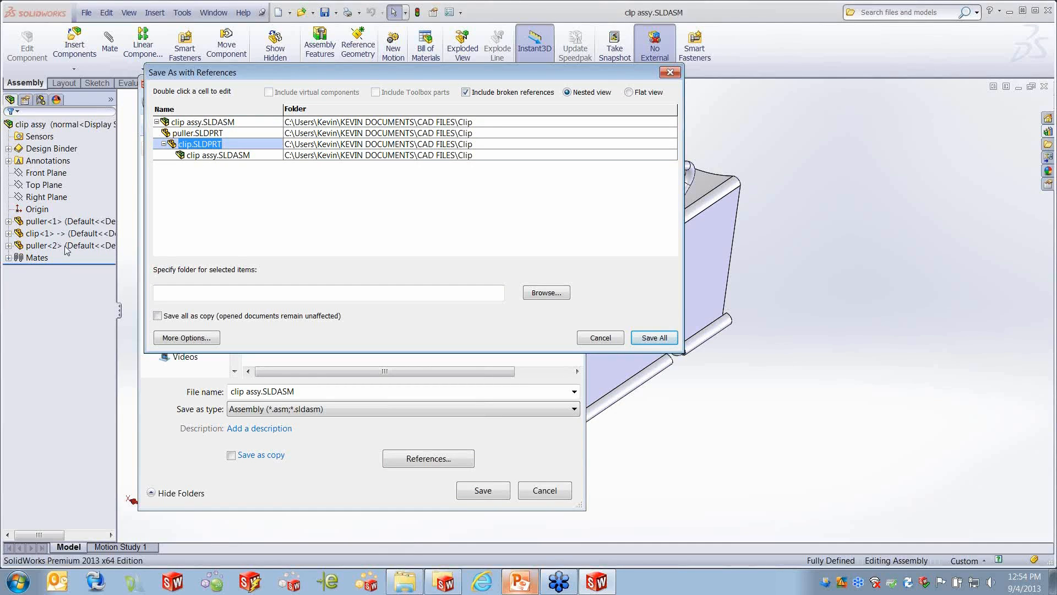
click(600, 338)
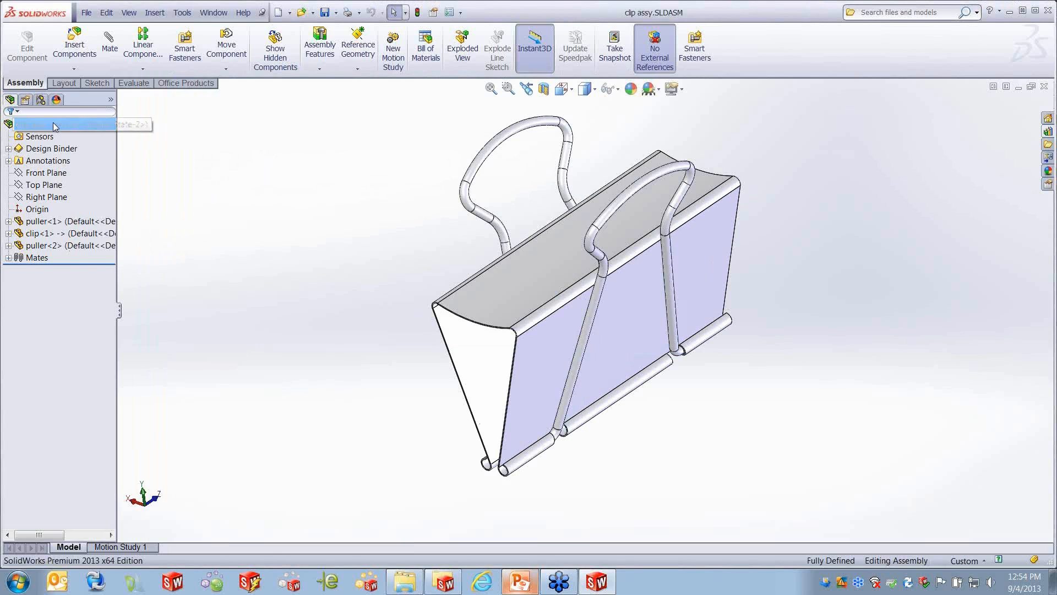
Step: Show the clip assembly's update holders and highlight the ones for Sketch4 and Sketch2 in the clip part
right_click(55, 126)
click(65, 278)
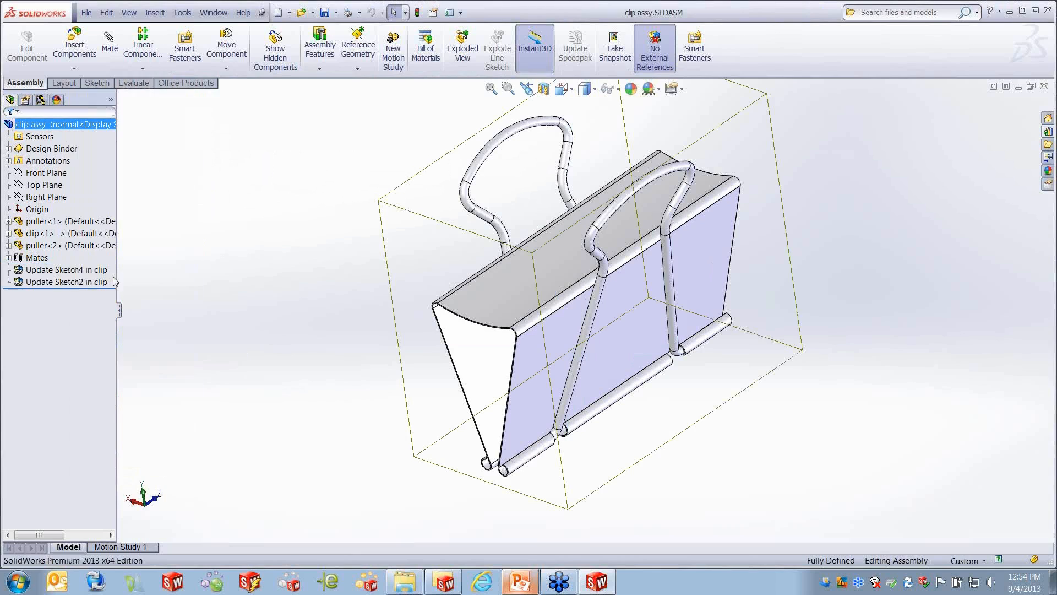
click(64, 270)
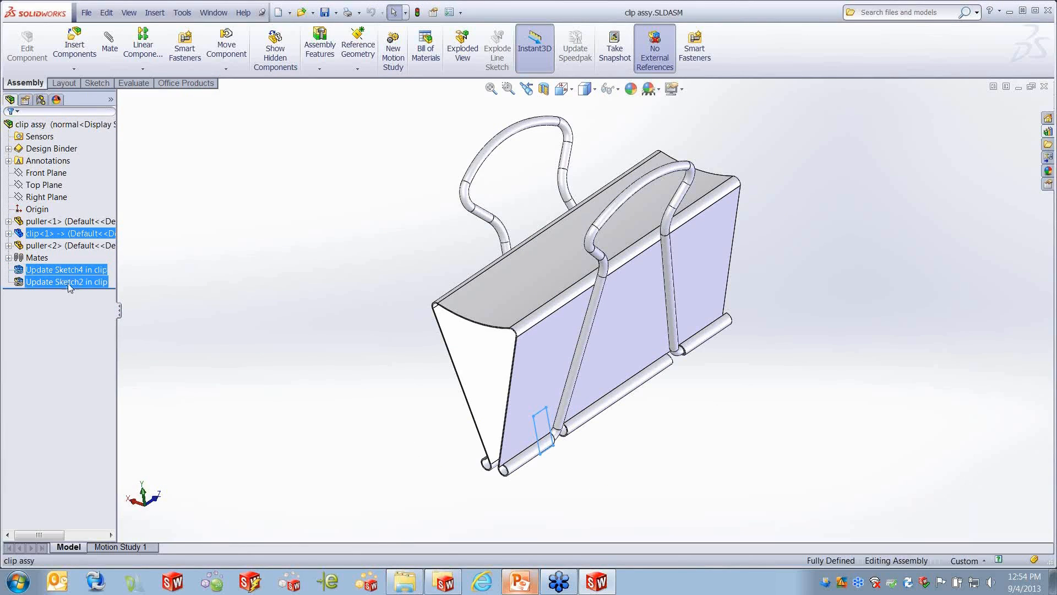
ctrl+click(81, 282)
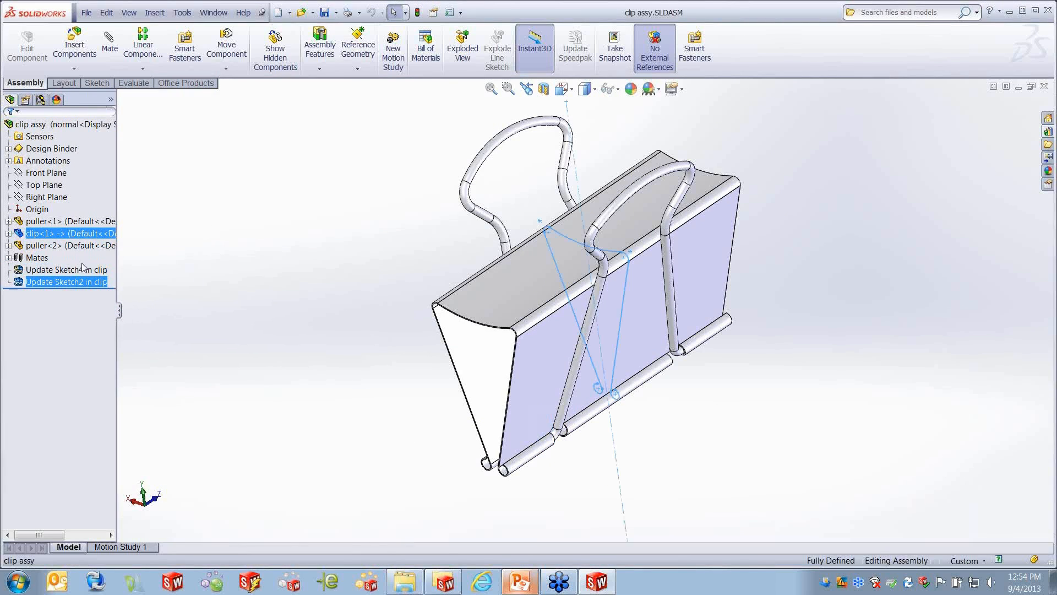
click(40, 272)
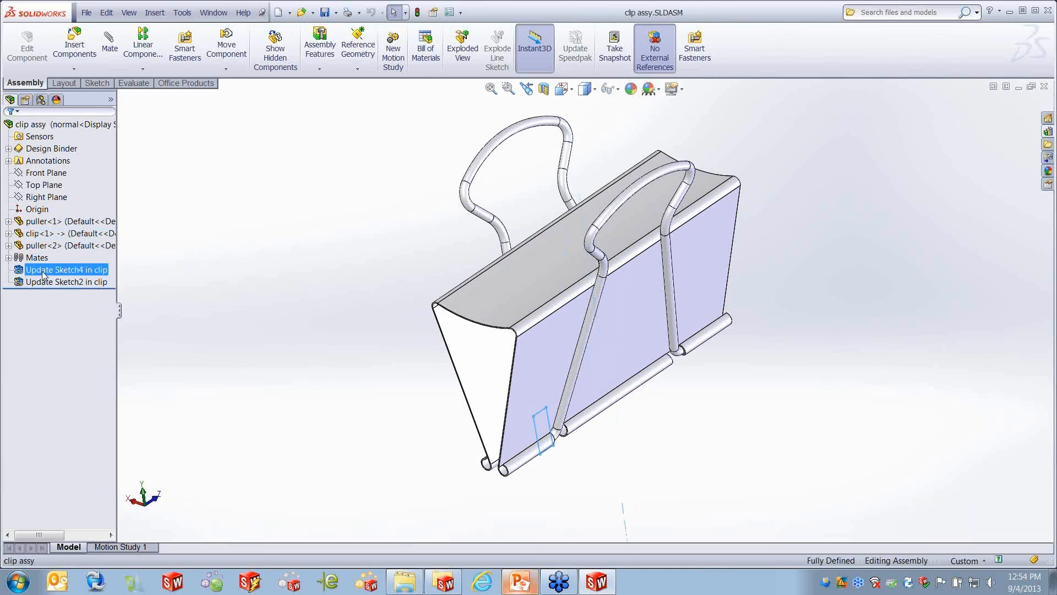
click(43, 280)
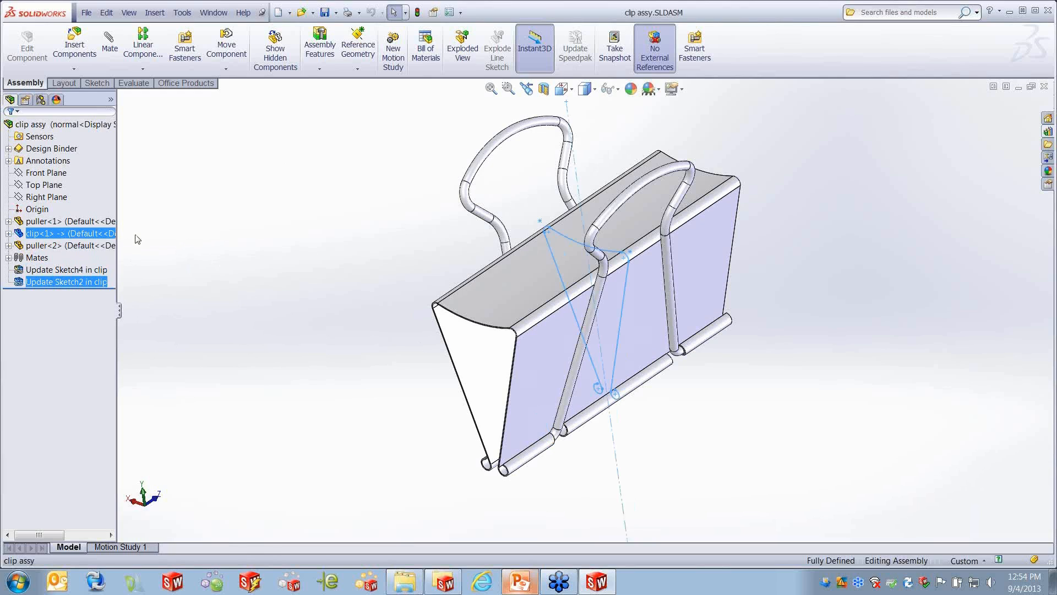
Step: Reopen the list of references for saving clip assy.SLDASM, review its files and folders, and cancel the save
click(86, 12)
click(123, 116)
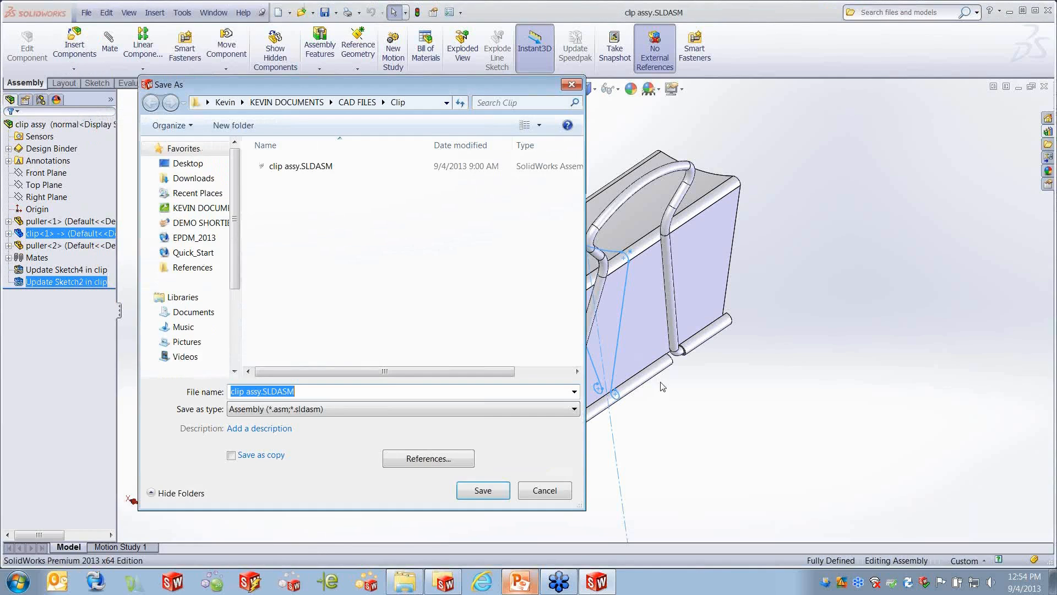
click(432, 460)
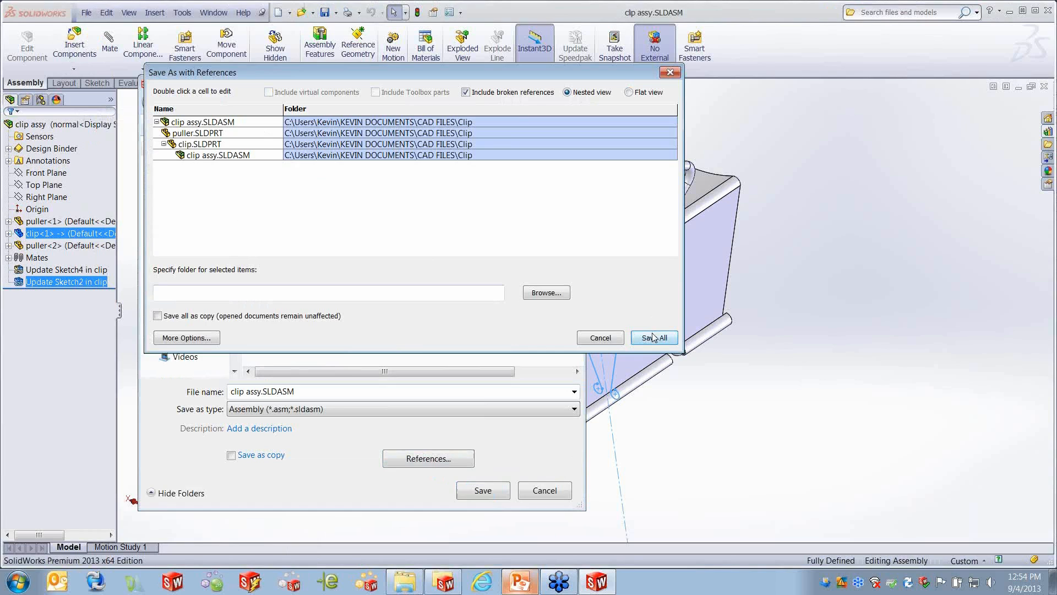
click(603, 339)
Step: Switch to PowerPoint and start the slide show from the Copying References slide
click(519, 581)
click(68, 51)
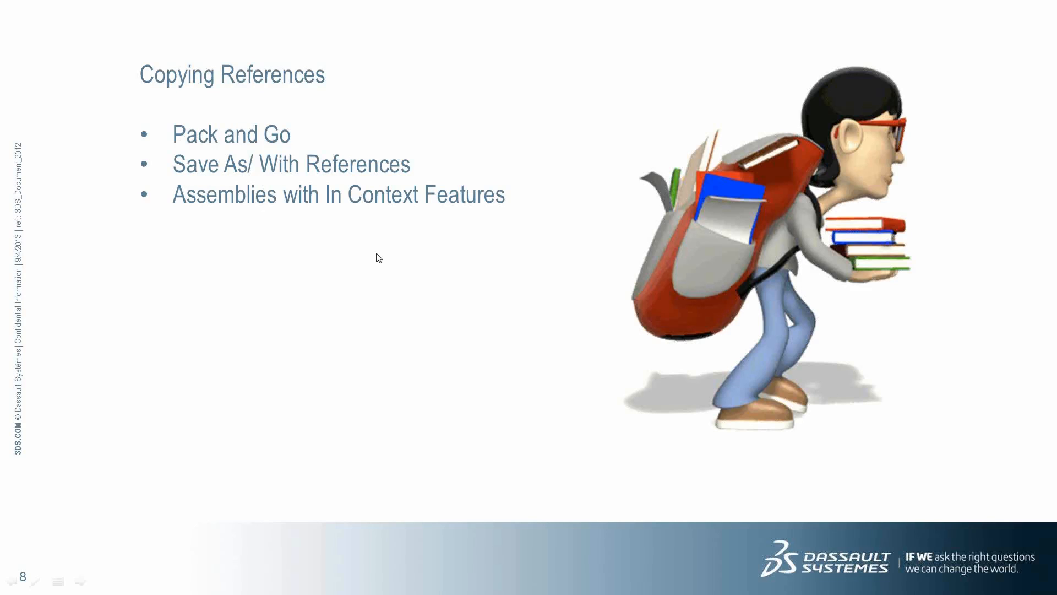